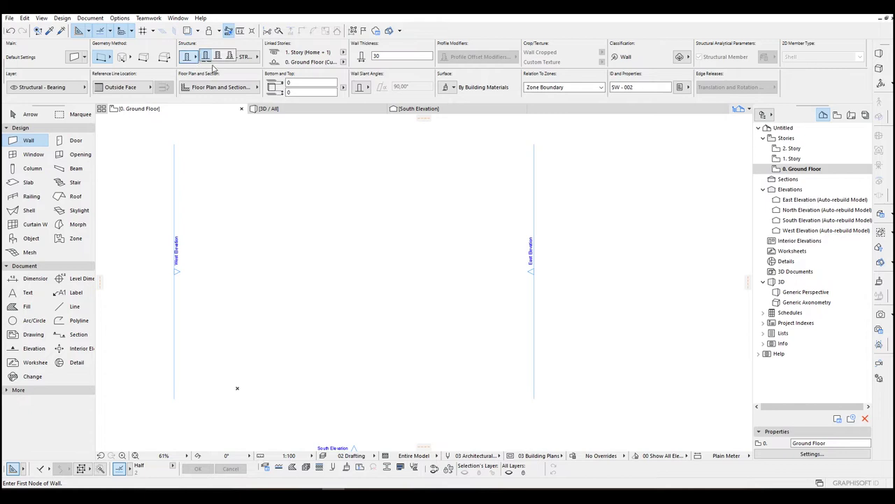
Step: Use a basic wall structure 20 thick and draw the upper horizontal wall 400 long on the ground floor
{"action": "left_click", "coordinate": [206, 56]}
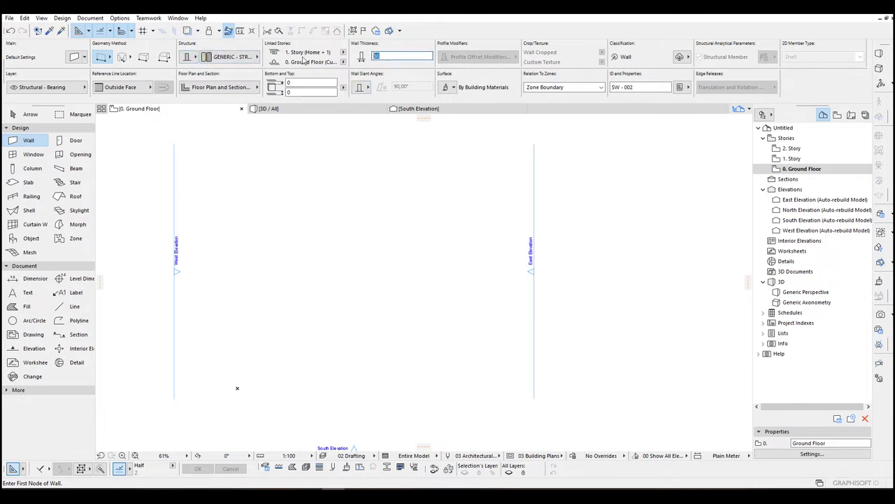
{"action": "type", "text": "2"}
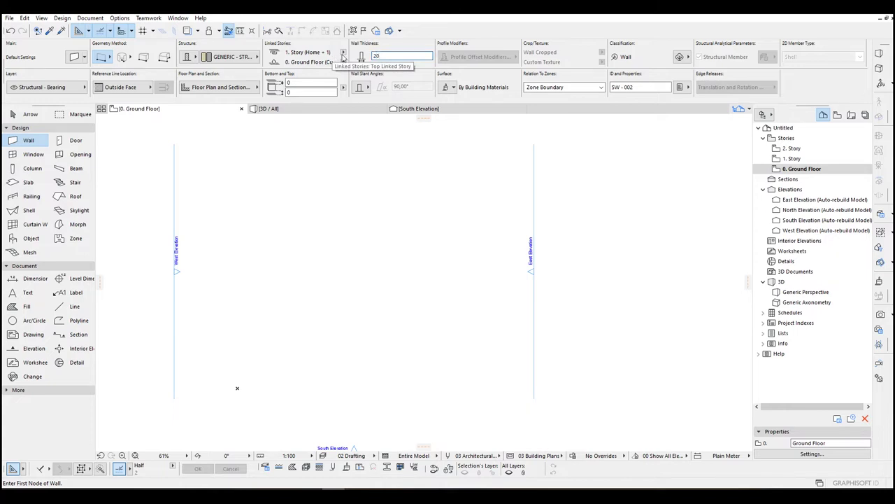
{"action": "middle_click_drag", "start_coordinate": [332, 190], "coordinate": [431, 176]}
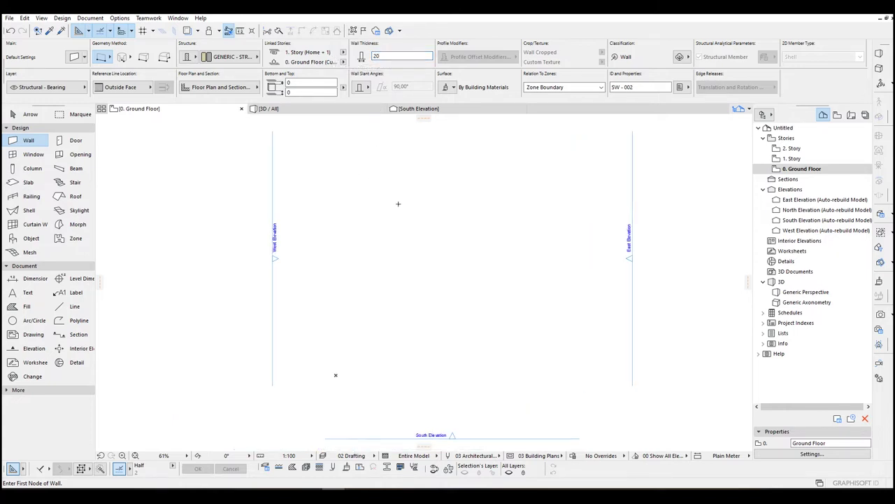
{"action": "scroll", "coordinate": [382, 190], "scroll_direction": "up", "scroll_amount": 3}
{"action": "left_click", "coordinate": [343, 214]}
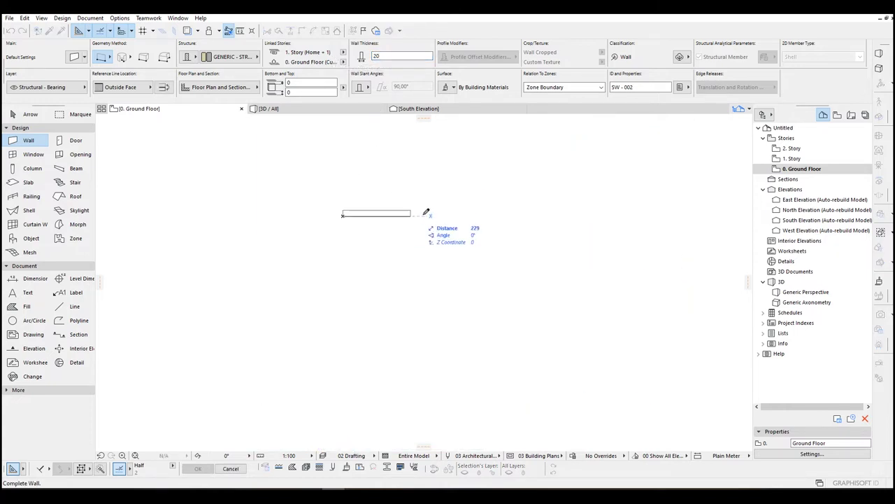
{"action": "type", "text": "4"}
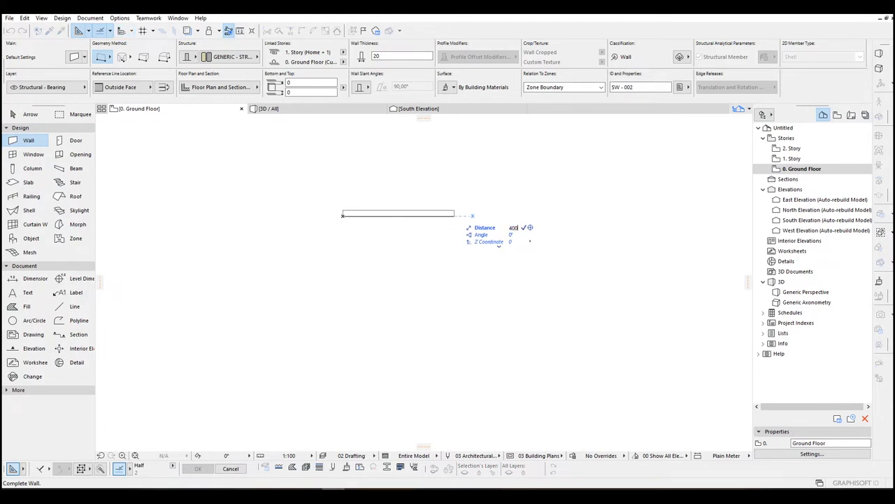
{"action": "type", "text": "00"}
{"action": "key", "text": "Return"}
Step: Draw a 500 long wall straight down from the upper wall's right end
{"action": "left_click", "coordinate": [470, 214]}
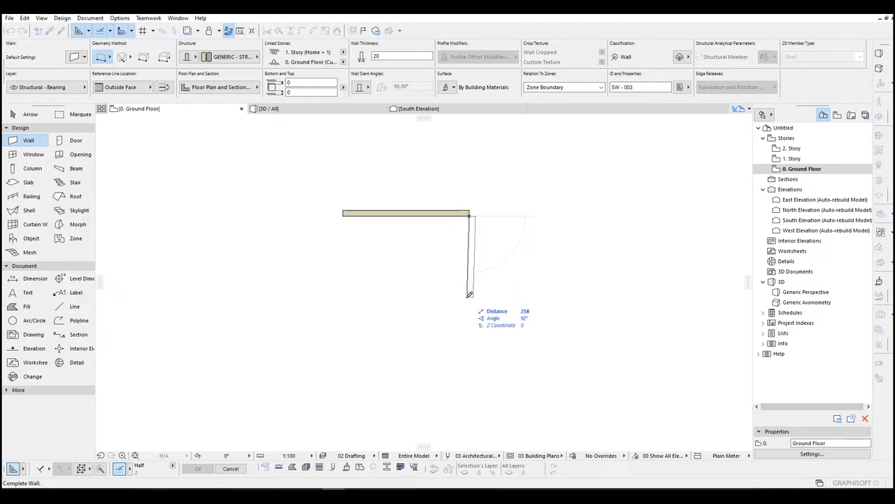
{"action": "type", "text": "50"}
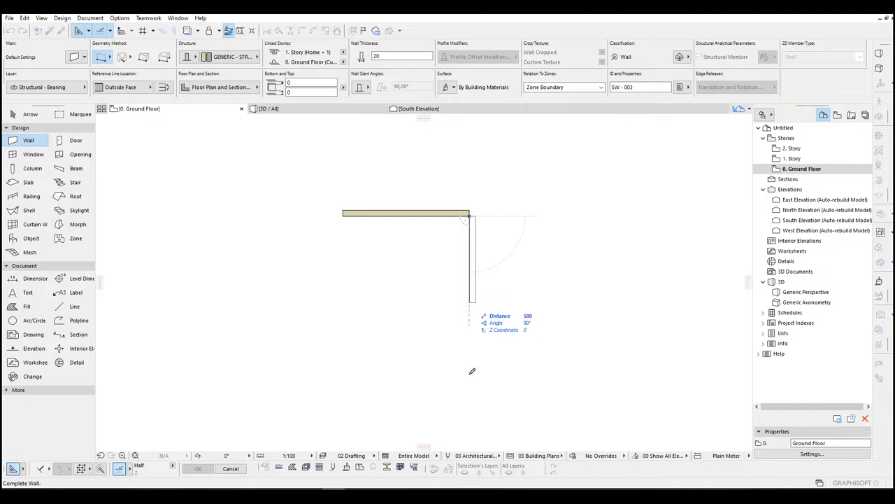
{"action": "type", "text": "0"}
{"action": "key", "text": "Return"}
Step: Draw the lower wall back to align with the upper wall's left end and close the rectangle with the left wall
{"action": "left_click", "coordinate": [470, 374]}
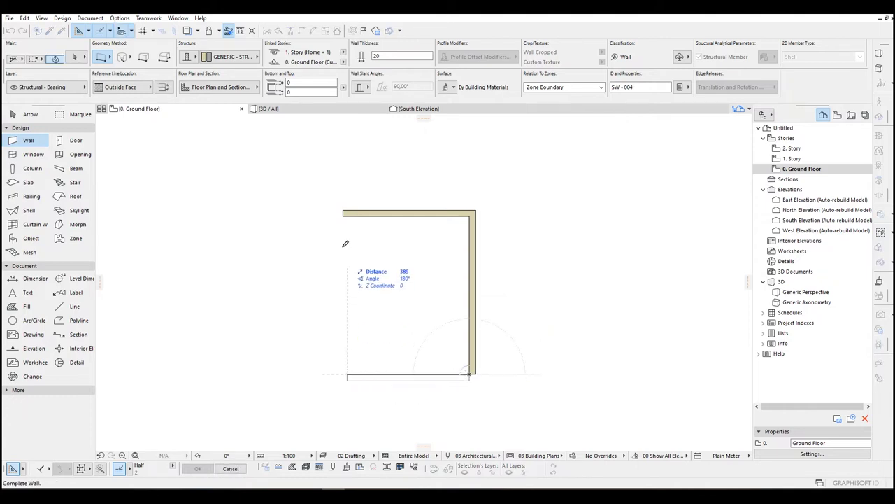
{"action": "double_click", "coordinate": [344, 213]}
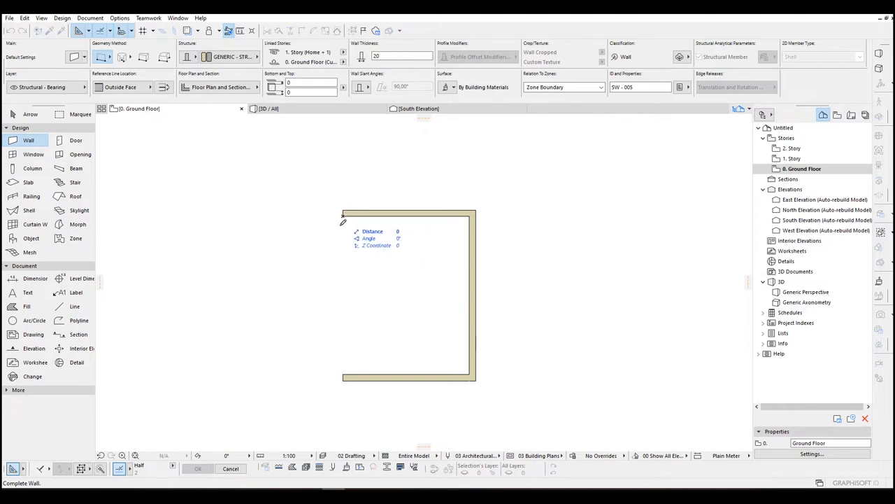
{"action": "key", "text": "Escape"}
{"action": "left_click", "coordinate": [343, 378]}
{"action": "left_click", "coordinate": [344, 213]}
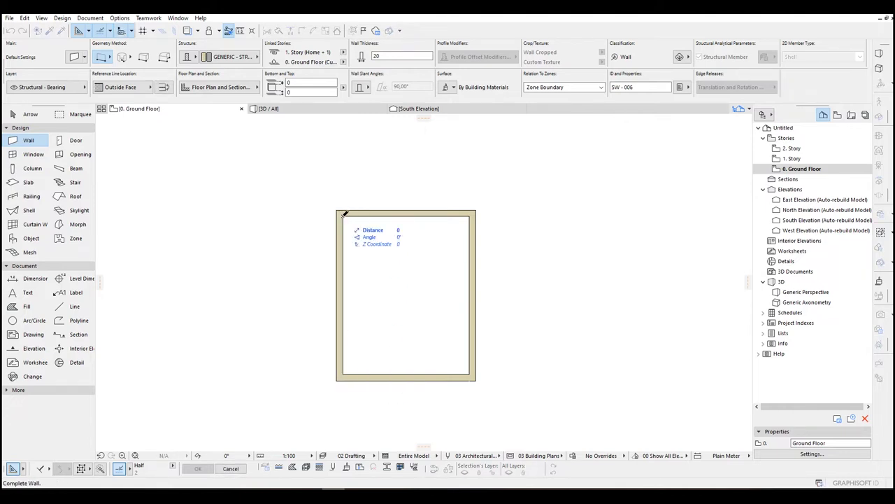
{"action": "middle_click_drag", "start_coordinate": [388, 191], "coordinate": [417, 174]}
{"action": "key", "text": "Escape"}
{"action": "key", "text": "Escape"}
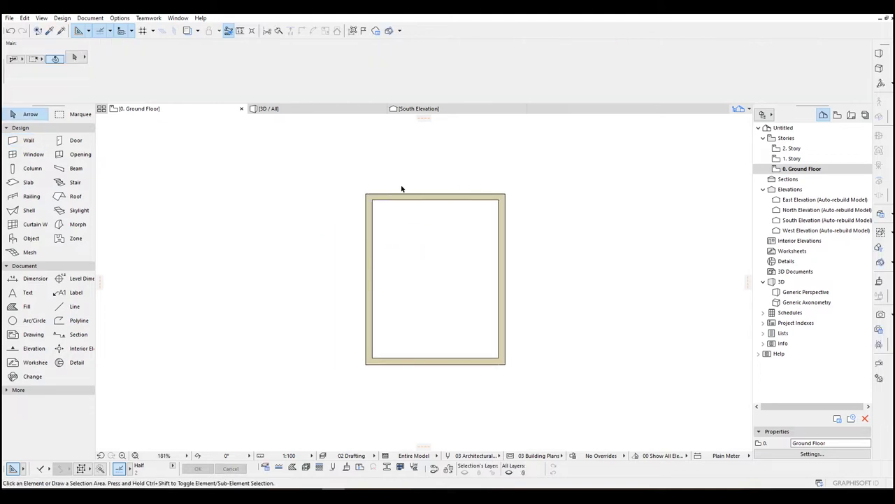
{"action": "scroll", "coordinate": [422, 197], "scroll_direction": "down", "scroll_amount": 1}
{"action": "middle_click_drag", "start_coordinate": [421, 198], "coordinate": [366, 201]}
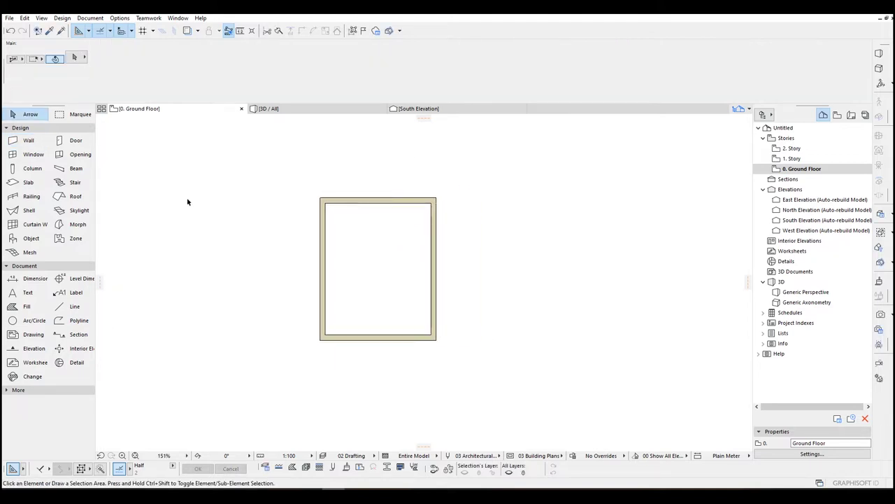
{"action": "scroll", "coordinate": [396, 270], "scroll_direction": "up", "scroll_amount": 2}
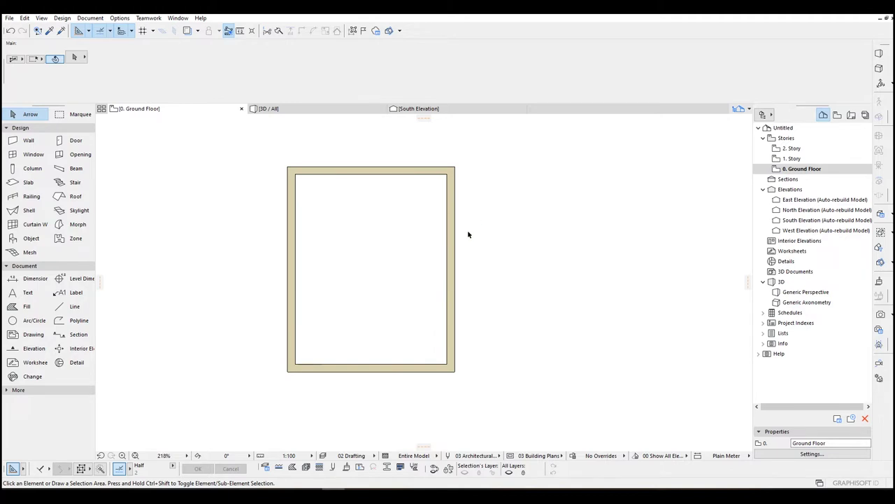
{"action": "middle_click_drag", "start_coordinate": [348, 319], "coordinate": [383, 276]}
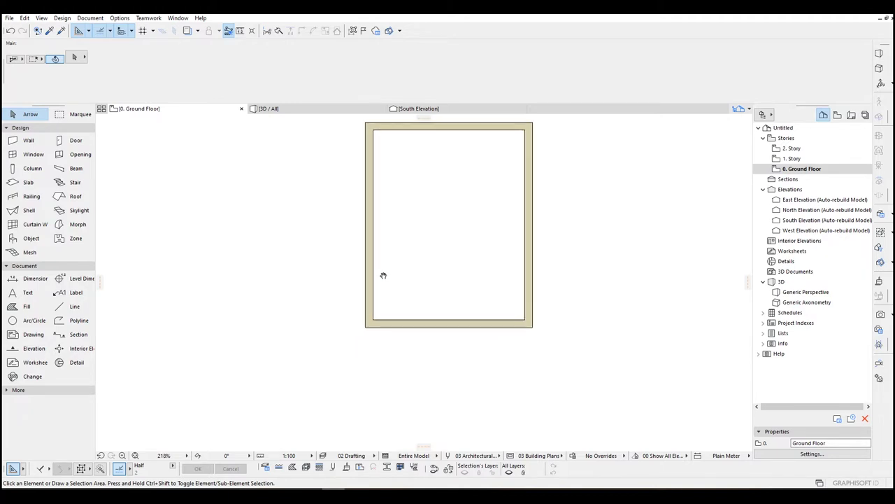
{"action": "scroll", "coordinate": [283, 330], "scroll_direction": "up", "scroll_amount": 2}
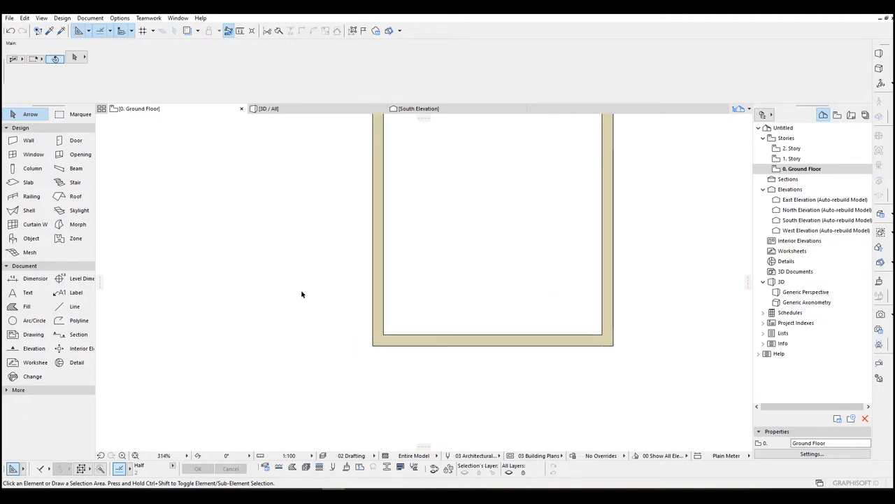
{"action": "middle_click_drag", "start_coordinate": [438, 258], "coordinate": [389, 330]}
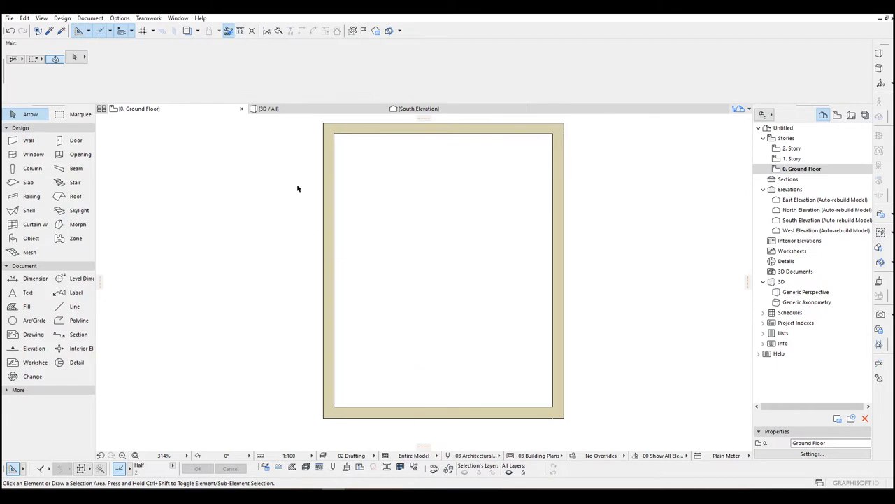
{"action": "scroll", "coordinate": [306, 204], "scroll_direction": "down", "scroll_amount": 1}
{"action": "middle_click_drag", "start_coordinate": [274, 354], "coordinate": [247, 315]}
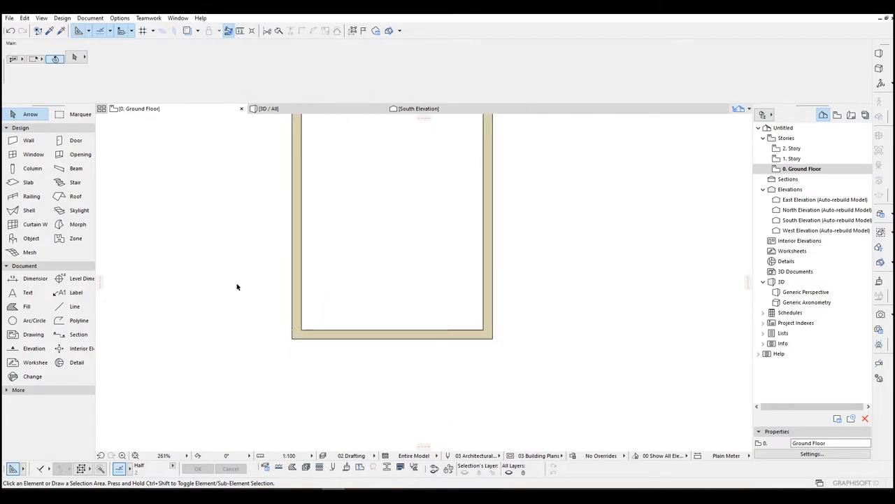
{"action": "middle_click_drag", "start_coordinate": [352, 220], "coordinate": [369, 236]}
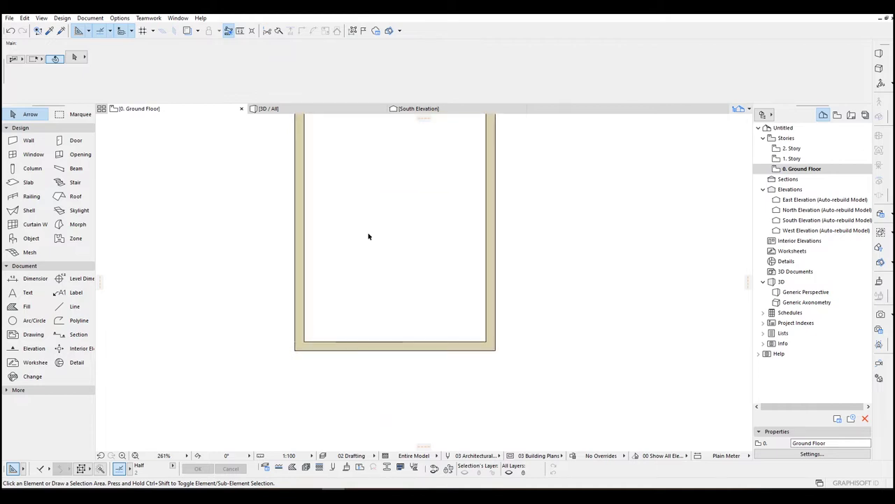
{"action": "scroll", "coordinate": [358, 230], "scroll_direction": "up", "scroll_amount": 1}
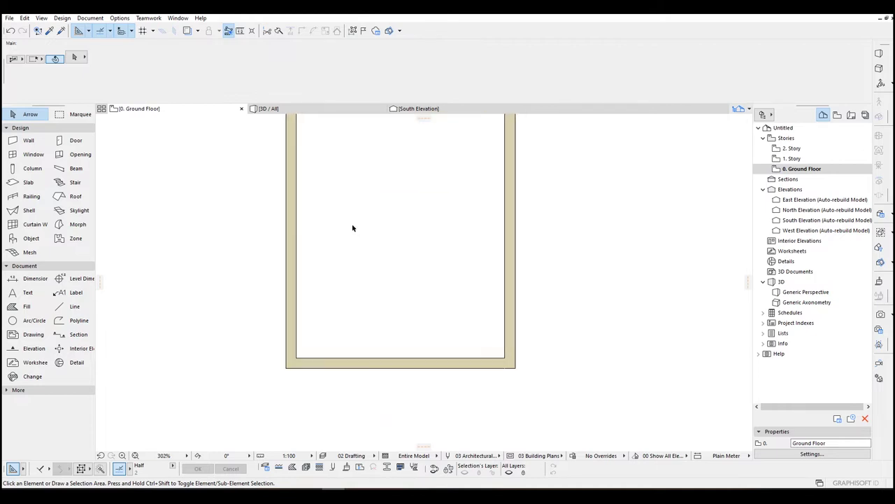
{"action": "left_click", "coordinate": [28, 156]}
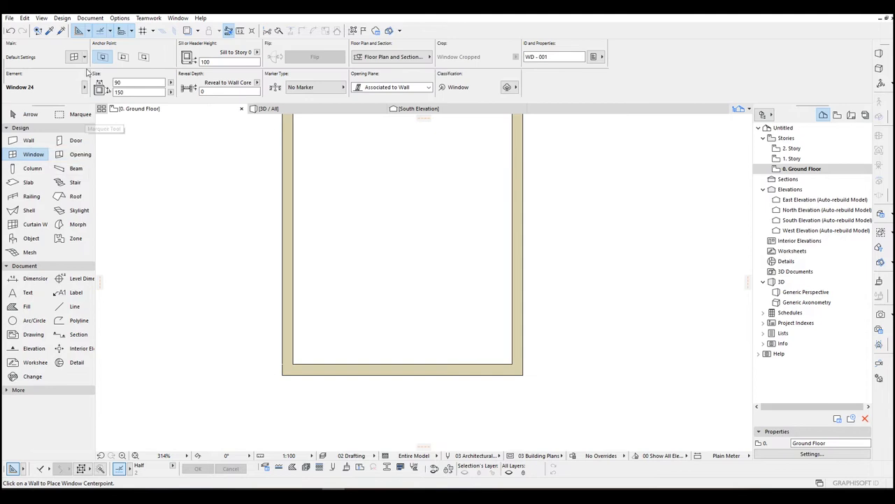
{"action": "middle_click_drag", "start_coordinate": [437, 282], "coordinate": [370, 350]}
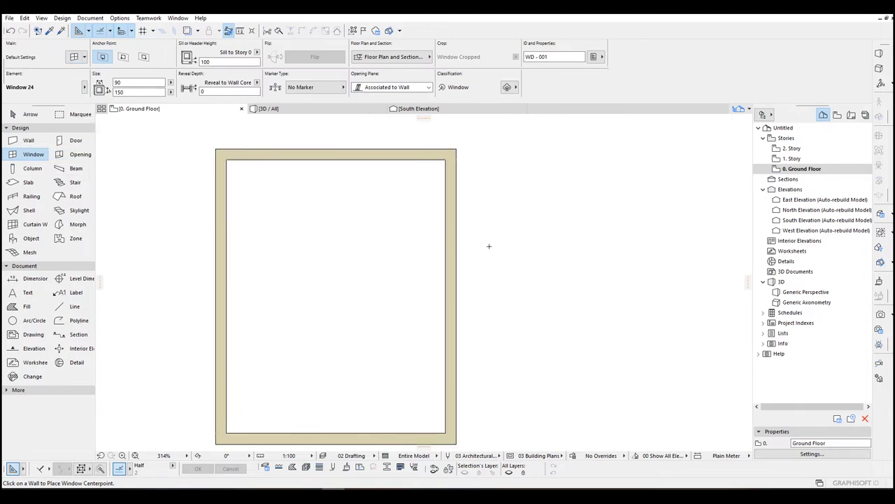
{"action": "middle_click_drag", "start_coordinate": [474, 301], "coordinate": [456, 240]}
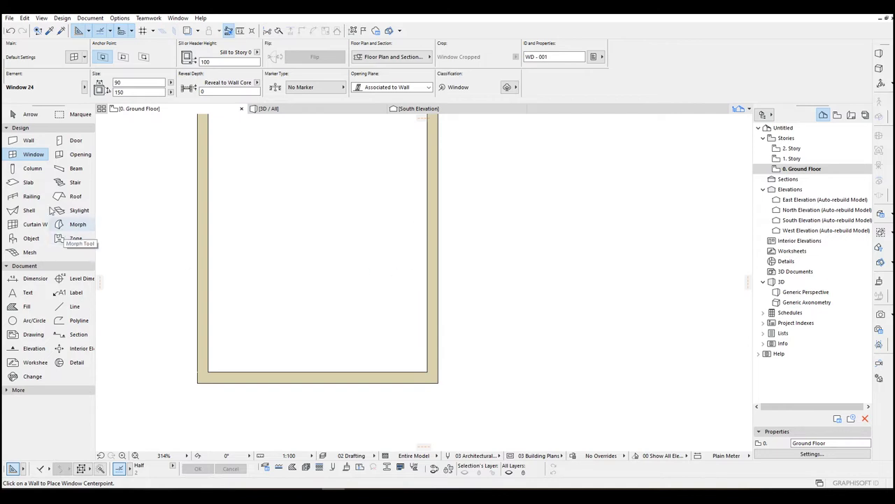
{"action": "key", "text": "Escape"}
Step: Choose Sliding Door 24 from the Sliding Doors 24 library folder as the default door
{"action": "left_click", "coordinate": [75, 141]}
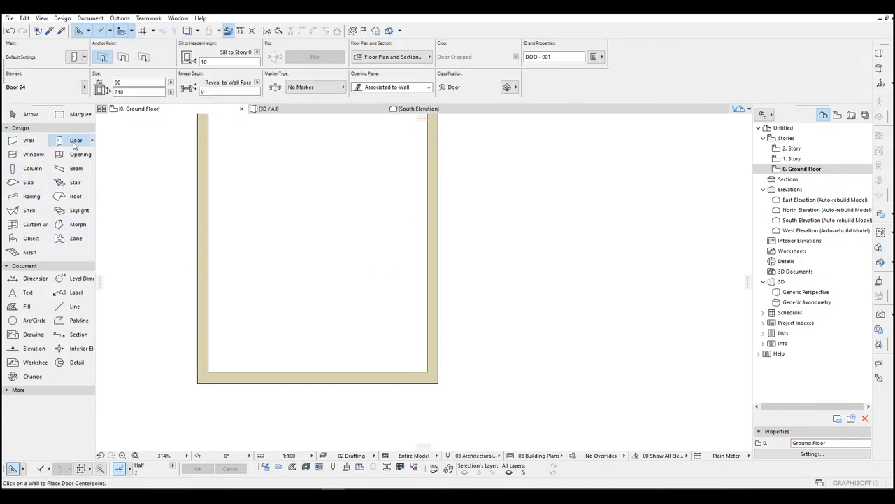
{"action": "left_click", "coordinate": [76, 57]}
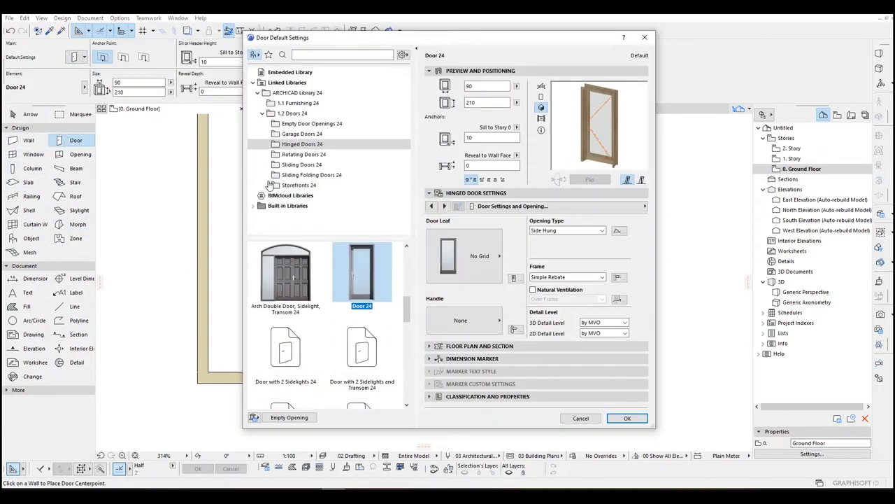
{"action": "left_click", "coordinate": [284, 165]}
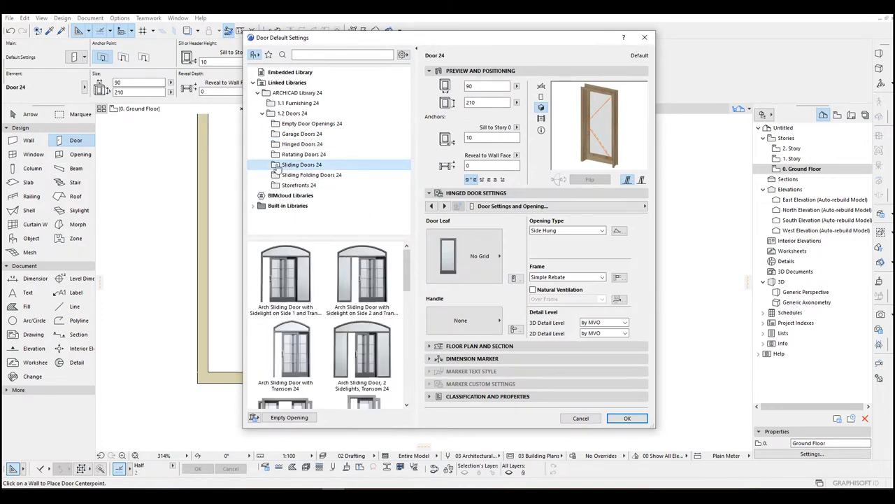
{"action": "left_click_drag", "start_coordinate": [406, 260], "coordinate": [413, 296]}
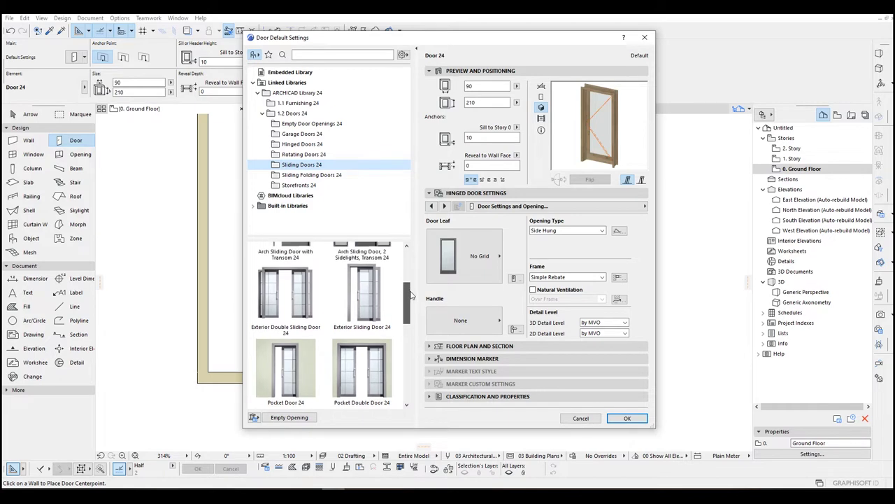
{"action": "left_click", "coordinate": [354, 306]}
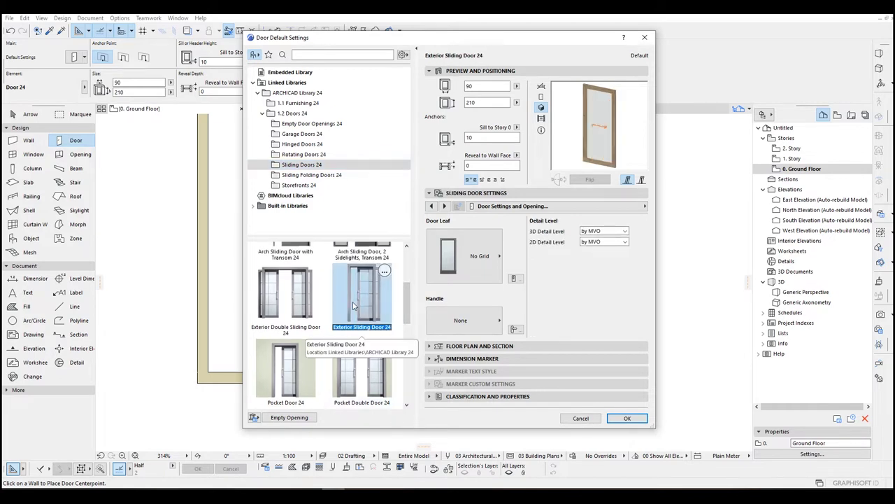
{"action": "scroll", "coordinate": [358, 326], "scroll_direction": "down", "scroll_amount": 1}
{"action": "left_click_drag", "start_coordinate": [408, 316], "coordinate": [408, 344]}
{"action": "left_click", "coordinate": [287, 323]}
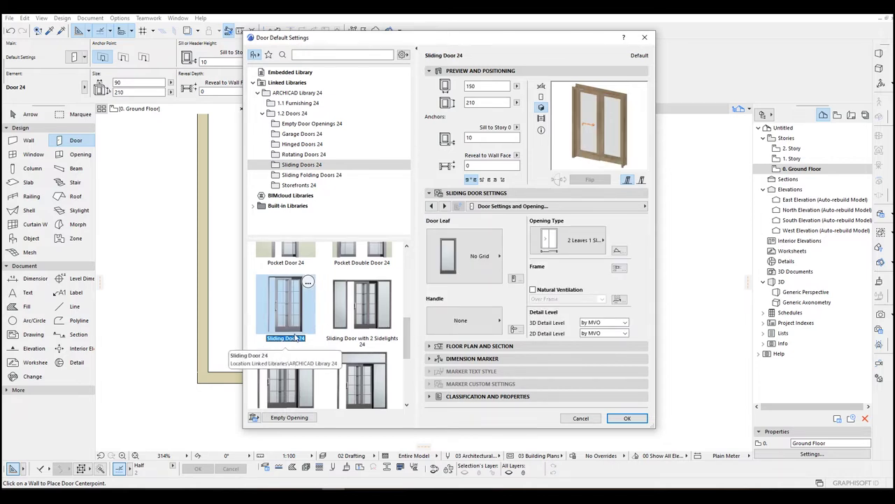
Step: Set the sliding door's width to 180 and accept the door settings
{"action": "left_click", "coordinate": [489, 86]}
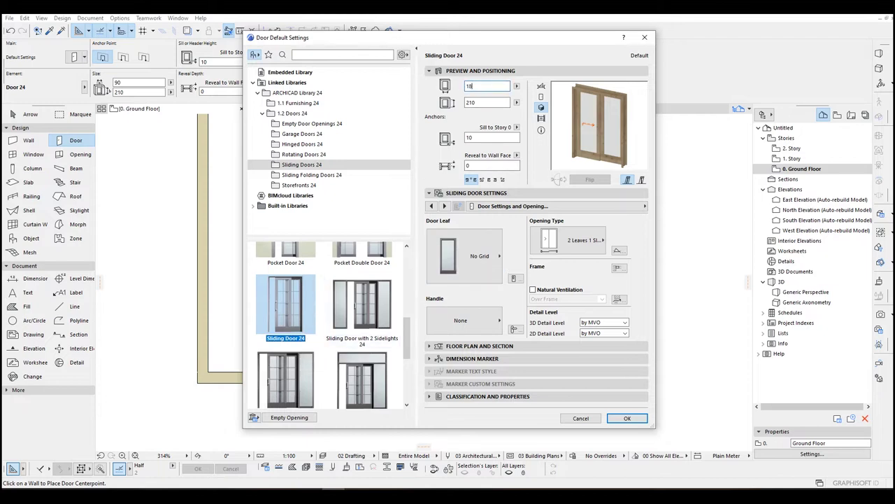
{"action": "type", "text": "180"}
{"action": "key", "text": "Tab"}
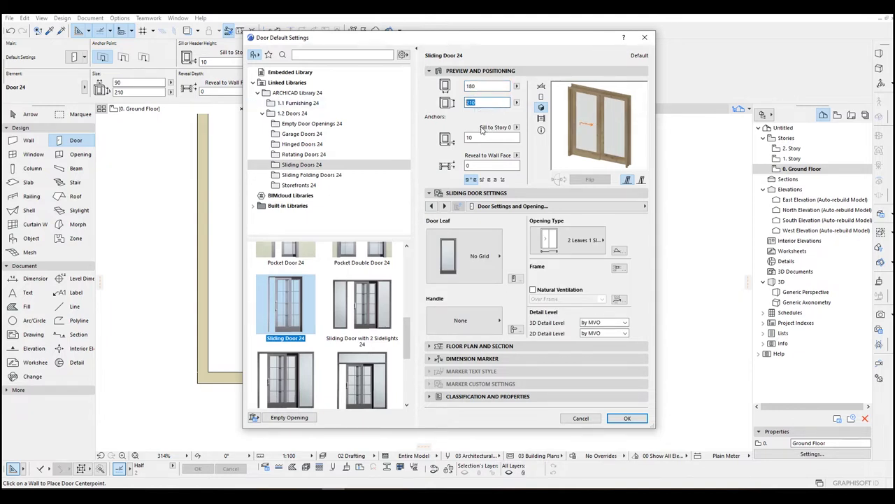
{"action": "left_click", "coordinate": [470, 273]}
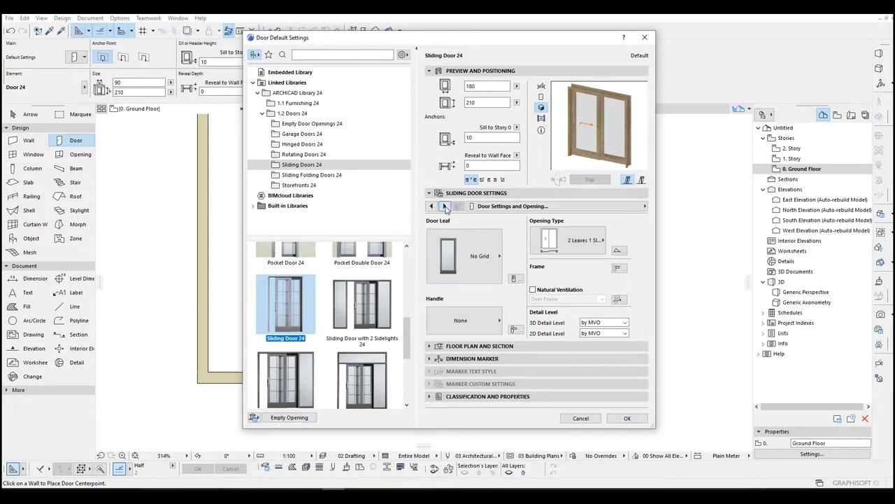
{"action": "left_click", "coordinate": [444, 207]}
{"action": "left_click", "coordinate": [631, 419]}
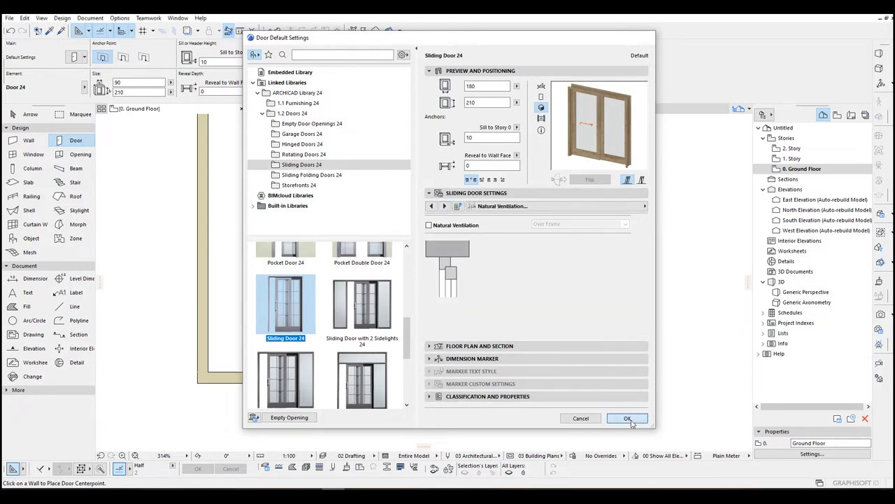
Step: Place the sliding door at the middle of the room's right wall, with its orientation side facing outside
{"action": "middle_click_drag", "start_coordinate": [487, 181], "coordinate": [496, 221]}
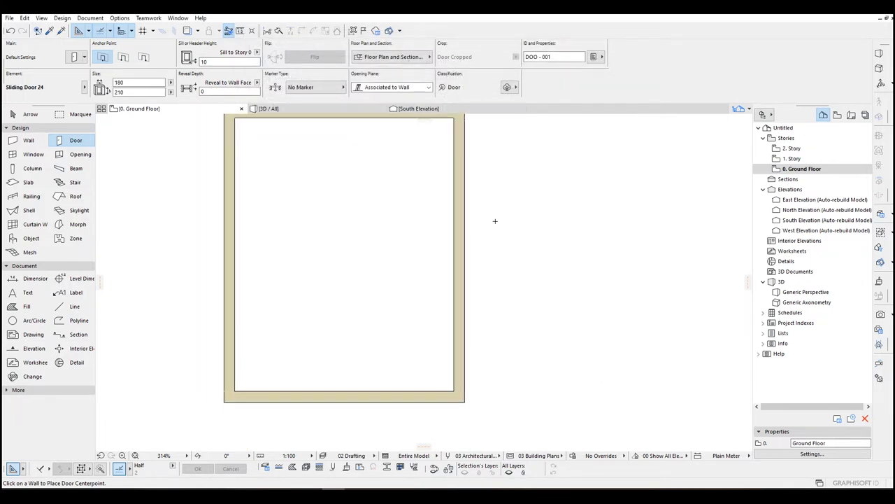
{"action": "left_click", "coordinate": [467, 256]}
{"action": "left_click", "coordinate": [555, 196]}
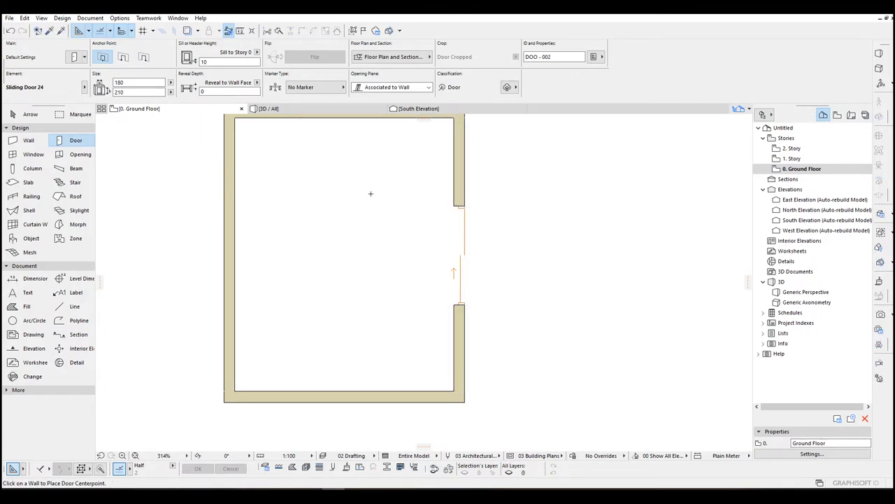
{"action": "middle_click_drag", "start_coordinate": [382, 208], "coordinate": [406, 228]}
{"action": "key", "text": "Escape"}
{"action": "left_click", "coordinate": [488, 228]}
{"action": "scroll", "coordinate": [489, 233], "scroll_direction": "down", "scroll_amount": 1}
{"action": "scroll", "coordinate": [492, 242], "scroll_direction": "down", "scroll_amount": 2}
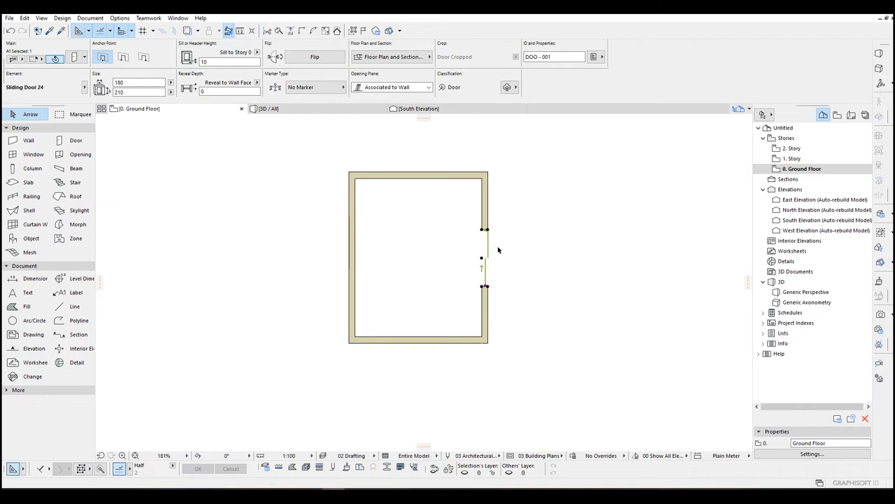
{"action": "left_click", "coordinate": [510, 249]}
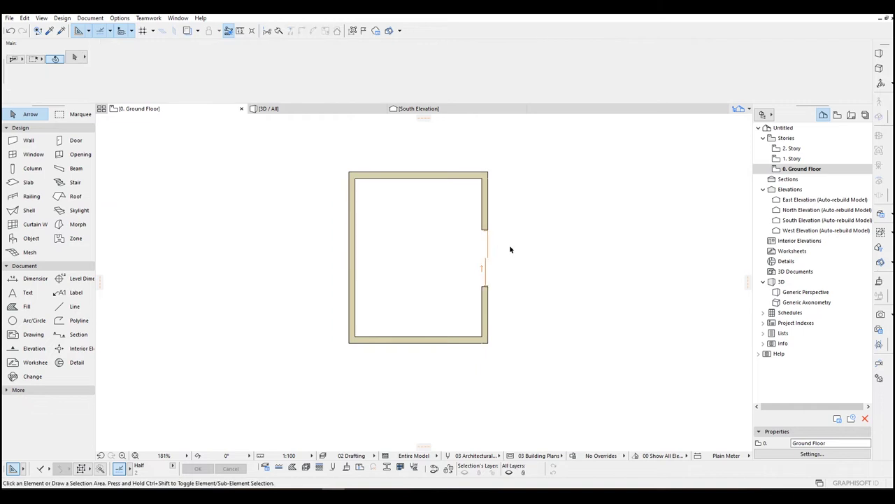
Step: Choose Door 24 from the Hinged Doors 24 library folder as the default door
{"action": "left_click", "coordinate": [74, 140]}
{"action": "left_click", "coordinate": [80, 58]}
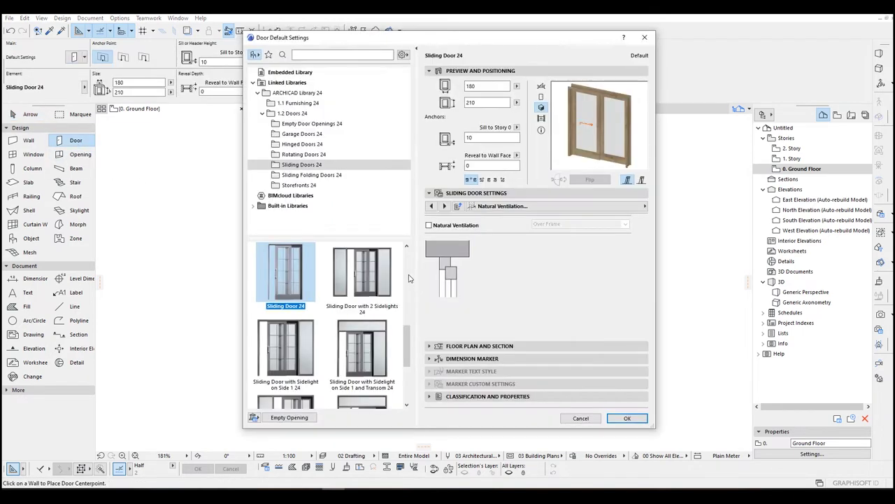
{"action": "left_click", "coordinate": [294, 144]}
{"action": "left_click_drag", "start_coordinate": [407, 260], "coordinate": [410, 302]}
{"action": "left_click", "coordinate": [360, 317]}
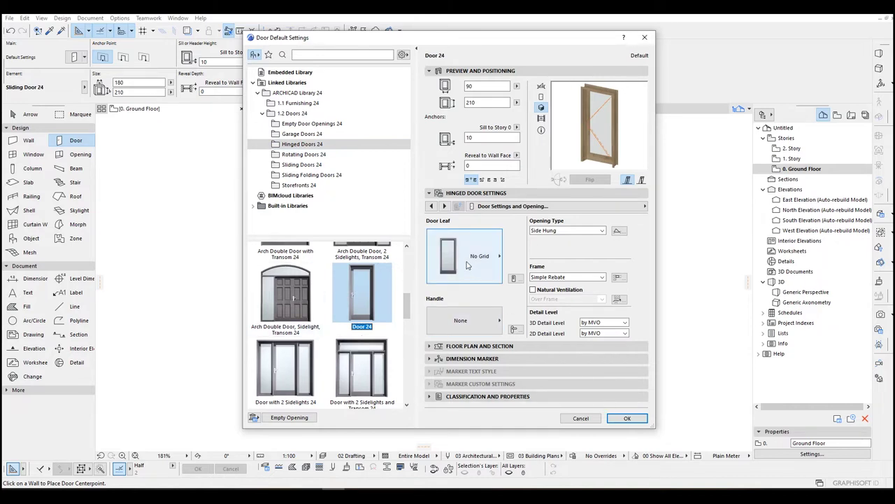
Step: Set the hinged door's leaf to Style 4 and accept the door settings
{"action": "left_click", "coordinate": [468, 265]}
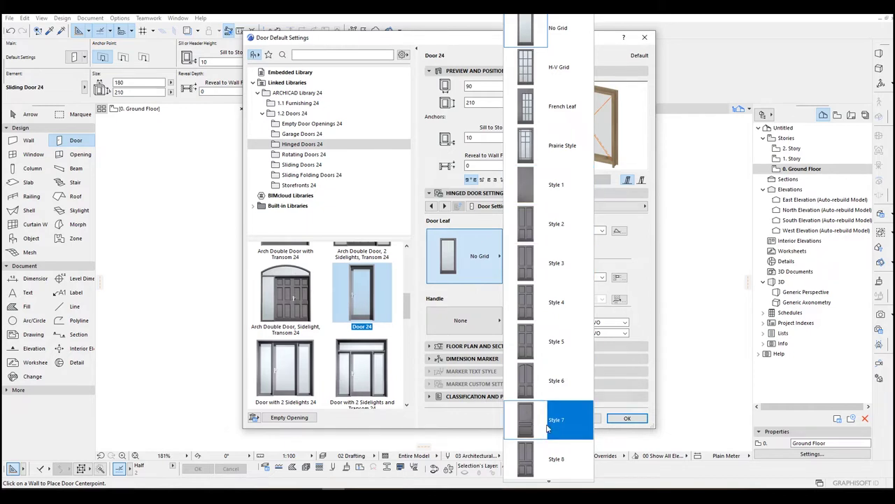
{"action": "left_click", "coordinate": [545, 308]}
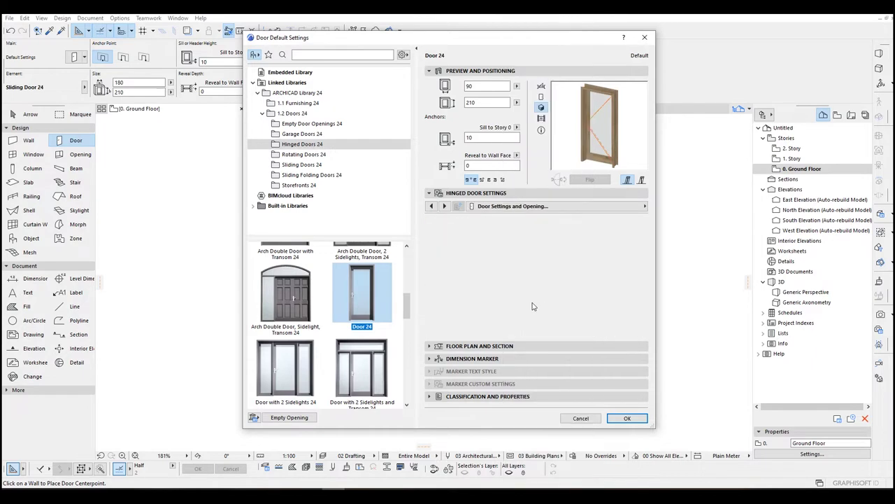
{"action": "left_click", "coordinate": [628, 418]}
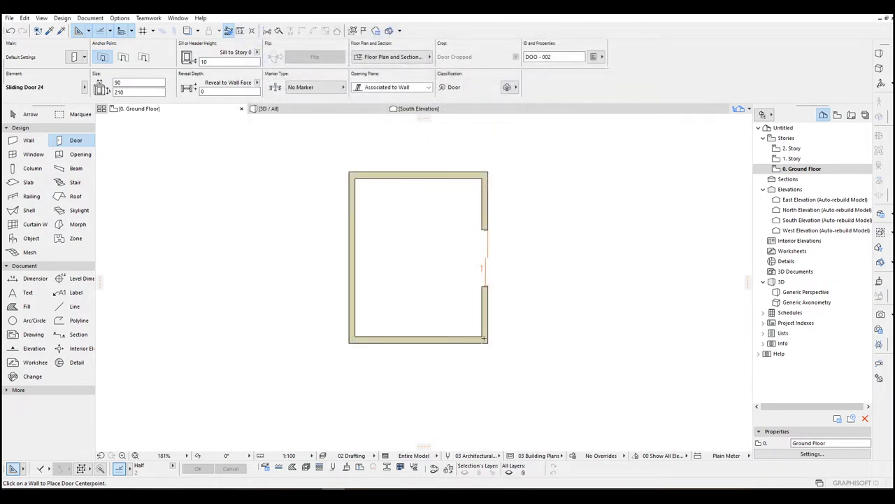
Step: Place the hinged door near the lower end of the room's left wall, opening into the room
{"action": "left_click", "coordinate": [353, 318]}
{"action": "left_click", "coordinate": [479, 376]}
{"action": "key", "text": "Escape"}
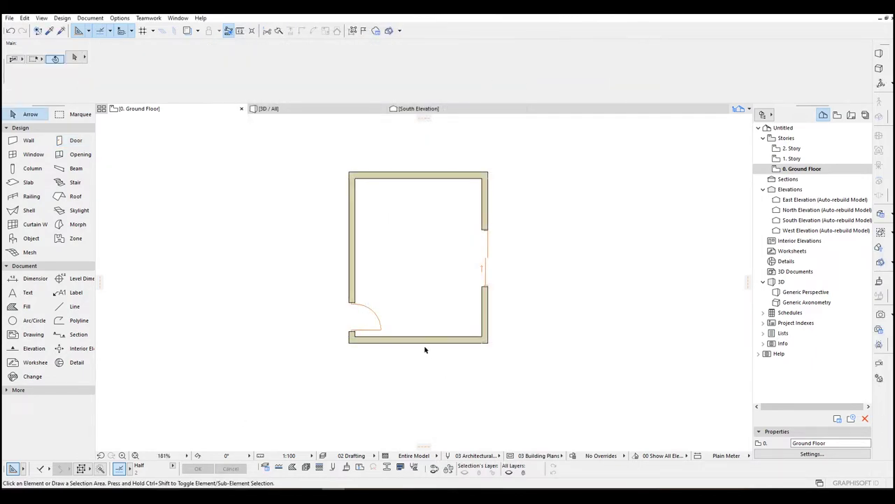
Step: Move the hinged door slightly up along the left wall, leaving a short wall stub between it and the lower wall
{"action": "scroll", "coordinate": [403, 333], "scroll_direction": "up", "scroll_amount": 5}
{"action": "left_click", "coordinate": [285, 330]}
{"action": "middle_click_drag", "start_coordinate": [288, 334], "coordinate": [417, 355]}
{"action": "key", "text": "ctrl+d"}
{"action": "left_click", "coordinate": [414, 351]}
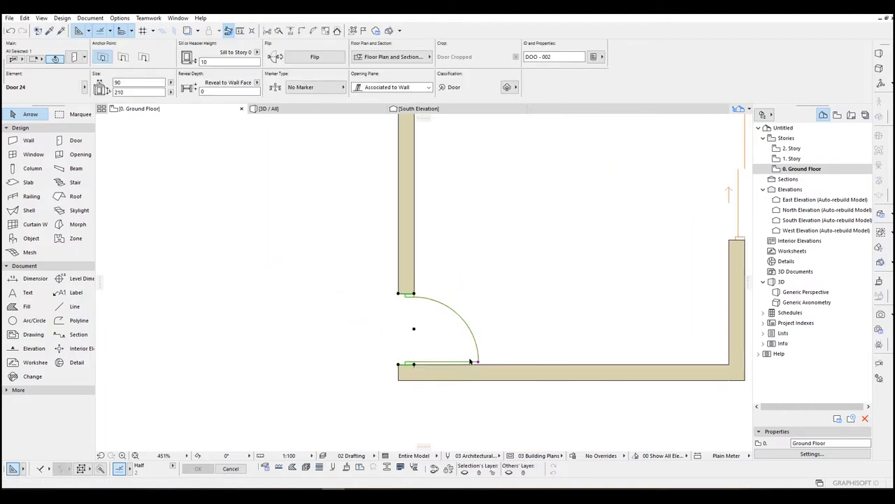
{"action": "left_click", "coordinate": [474, 354]}
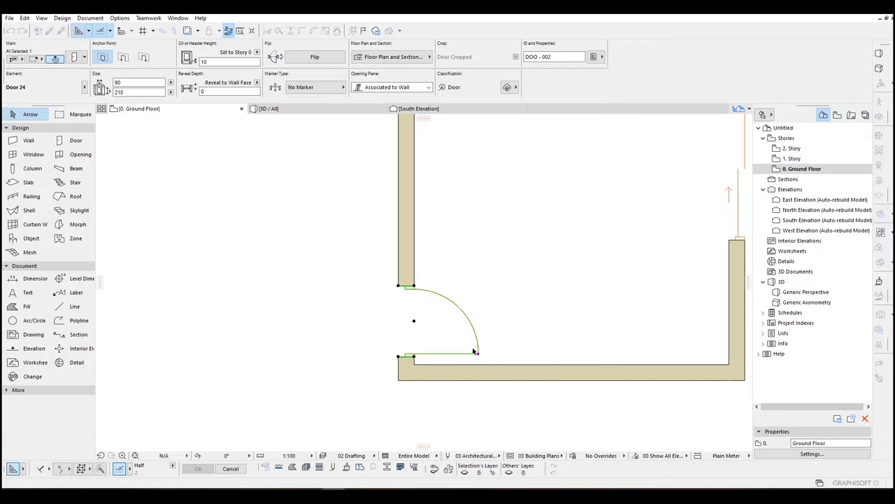
{"action": "left_click", "coordinate": [354, 328]}
Step: Choose Bed Double 04 24 from the Beds 24 library folder as the default object
{"action": "scroll", "coordinate": [353, 328], "scroll_direction": "down", "scroll_amount": 3}
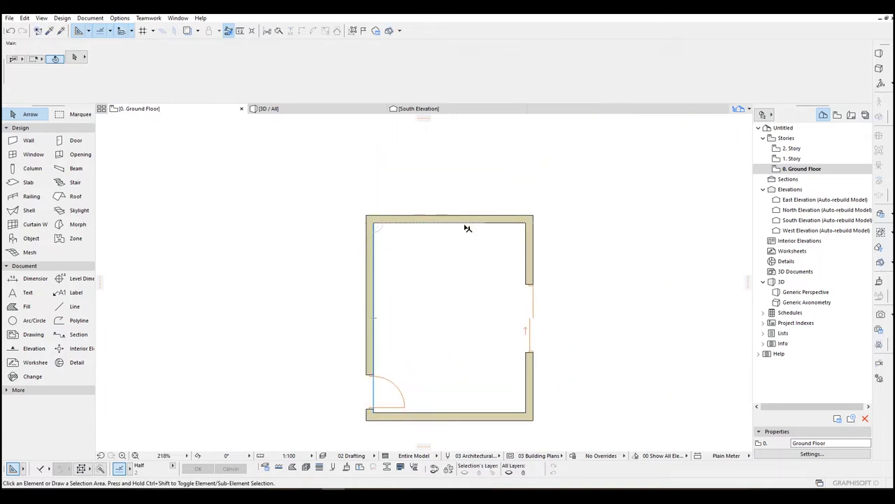
{"action": "middle_click_drag", "start_coordinate": [438, 244], "coordinate": [453, 234]}
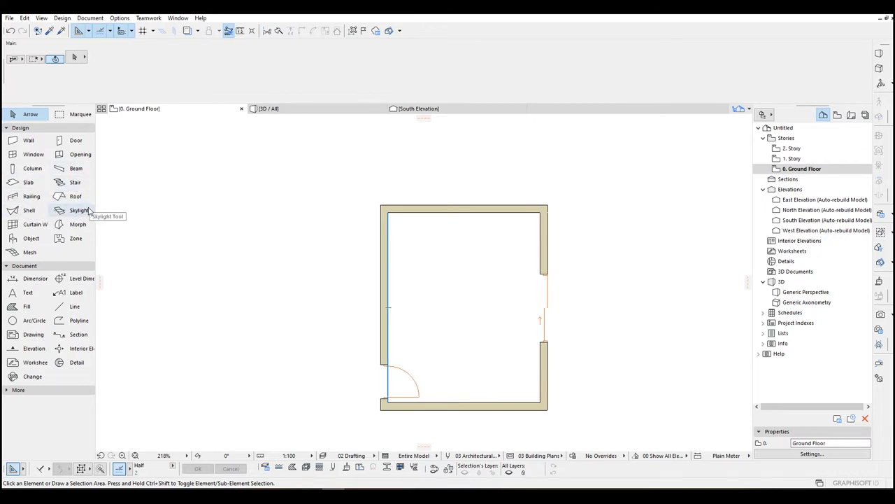
{"action": "left_click", "coordinate": [27, 241]}
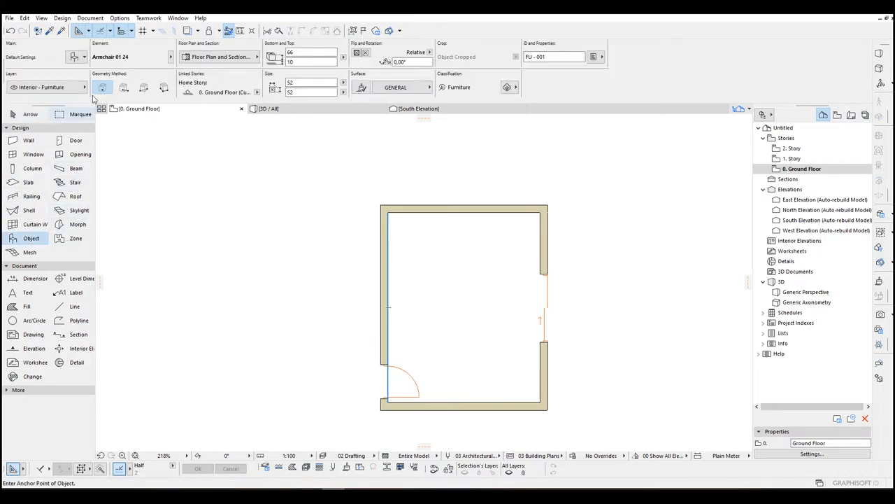
{"action": "left_click", "coordinate": [74, 57]}
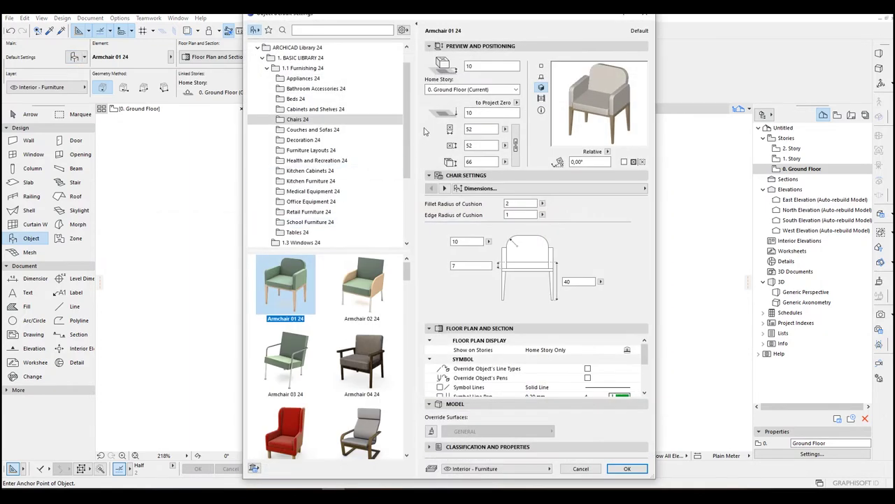
{"action": "left_click", "coordinate": [313, 130]}
{"action": "left_click", "coordinate": [295, 99]}
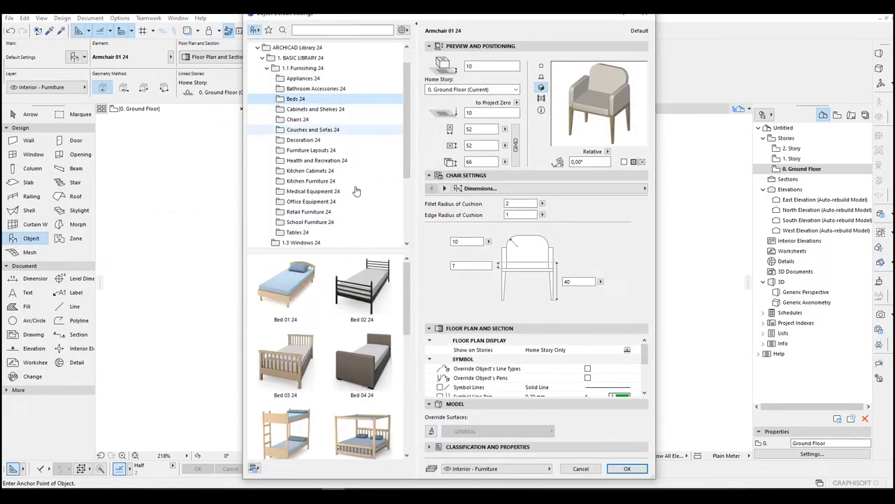
{"action": "left_click_drag", "start_coordinate": [404, 284], "coordinate": [417, 408]}
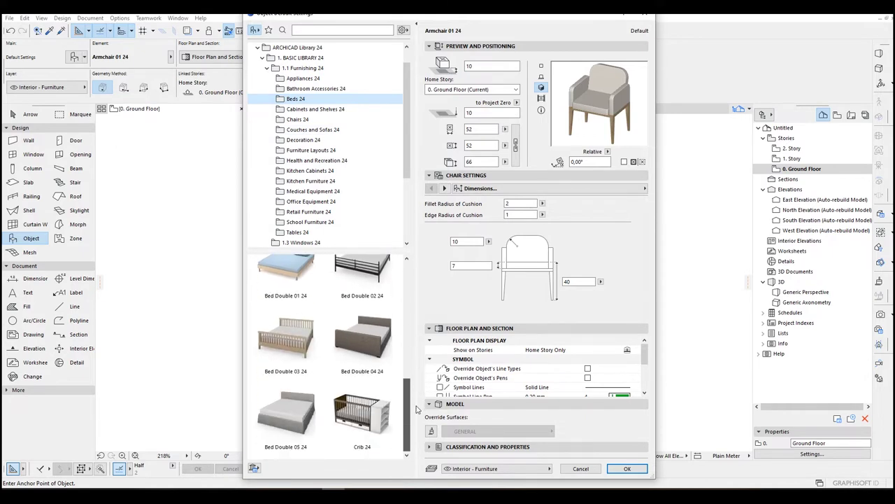
{"action": "left_click", "coordinate": [362, 342]}
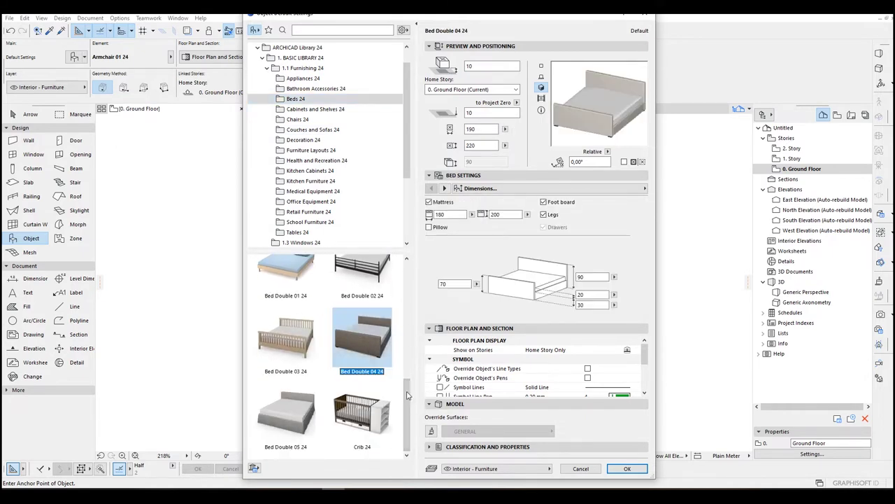
Step: Try Bed Double 03 24 with different headboard options, and Bed Double 02 24 with its list of headboard styles
{"action": "left_click_drag", "start_coordinate": [408, 394], "coordinate": [409, 385]}
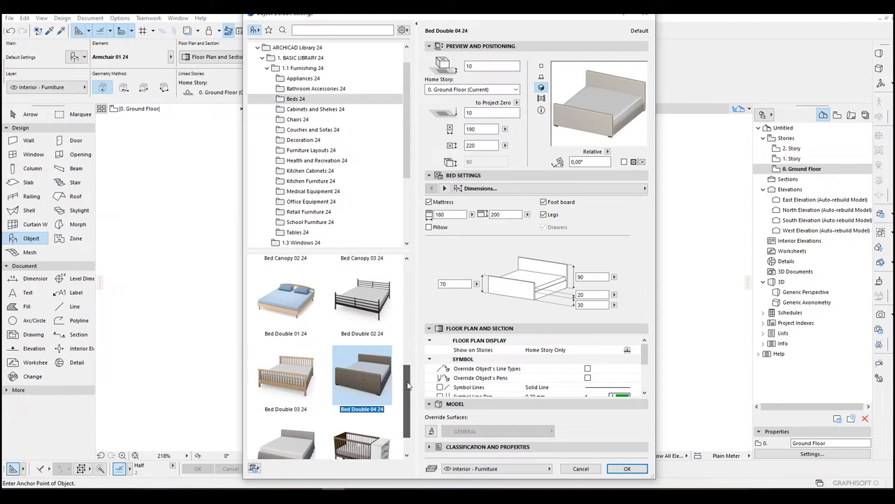
{"action": "left_click", "coordinate": [445, 189]}
{"action": "left_click", "coordinate": [444, 189]}
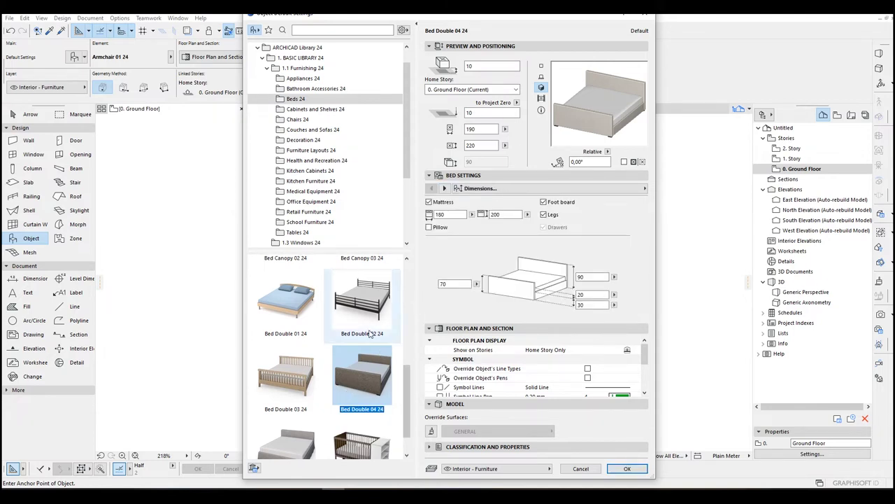
{"action": "left_click", "coordinate": [309, 360]}
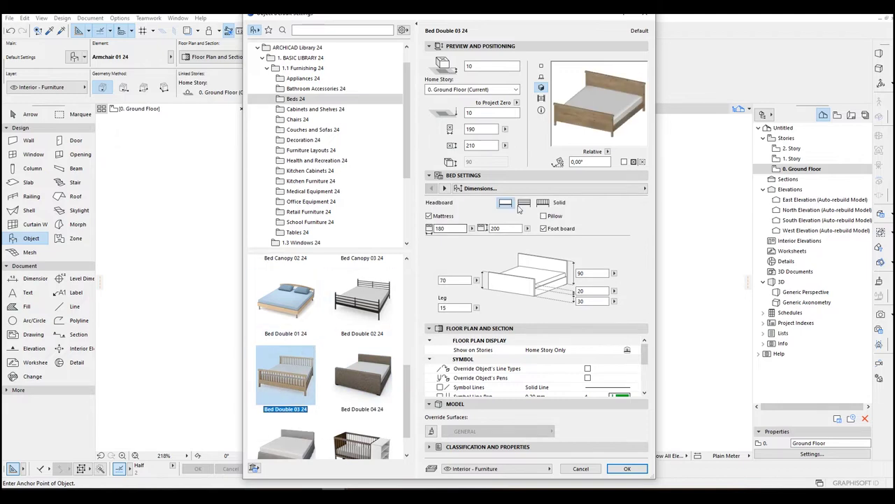
{"action": "left_click", "coordinate": [538, 202]}
{"action": "left_click", "coordinate": [505, 202]}
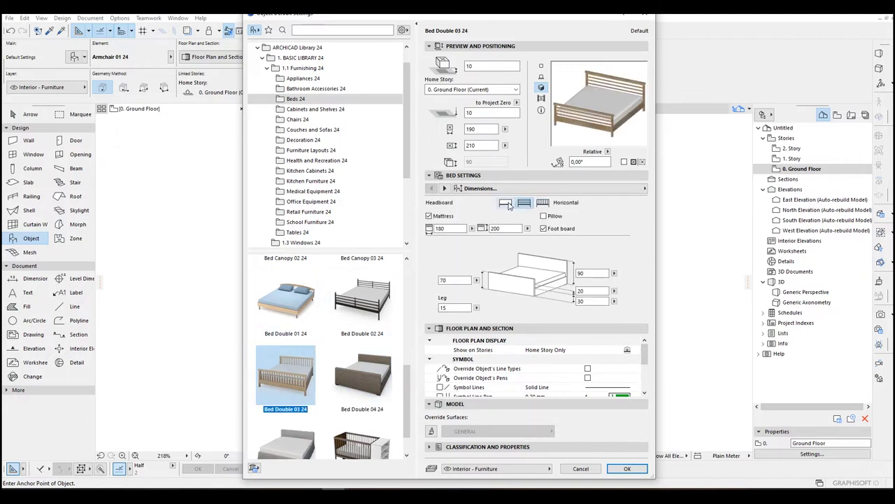
{"action": "left_click", "coordinate": [369, 315]}
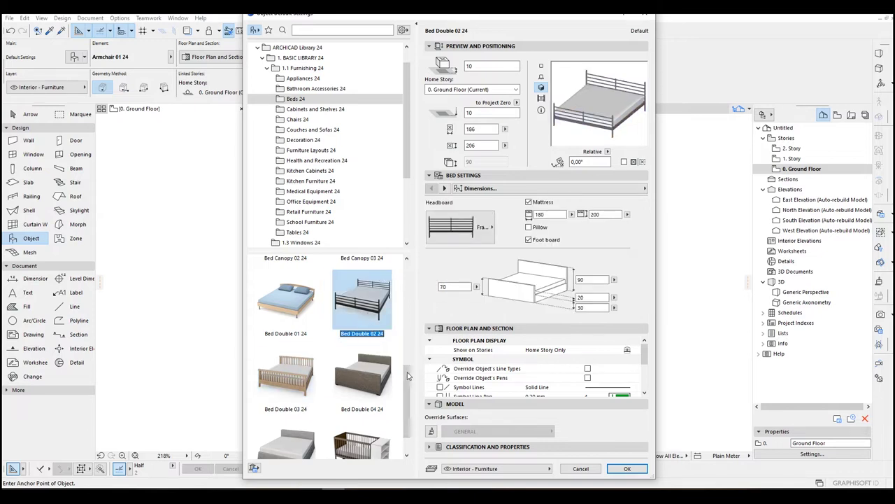
{"action": "left_click", "coordinate": [491, 225]}
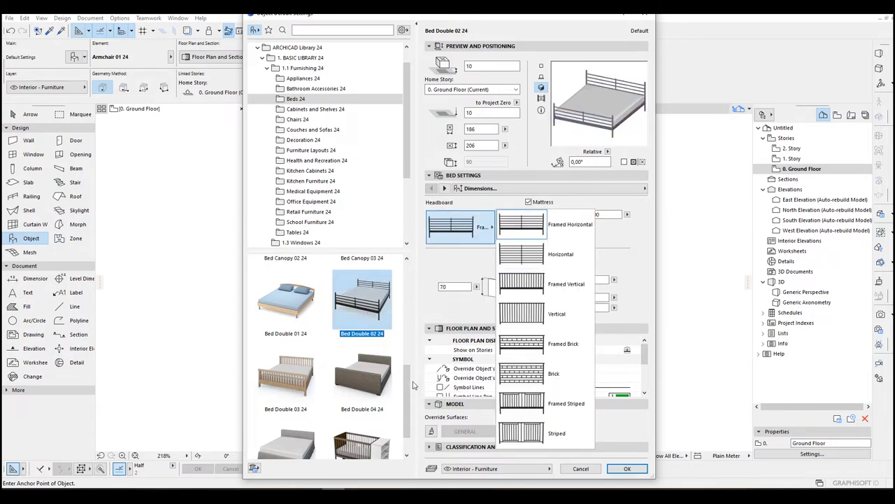
{"action": "scroll", "coordinate": [412, 403], "scroll_direction": "down", "scroll_amount": 2}
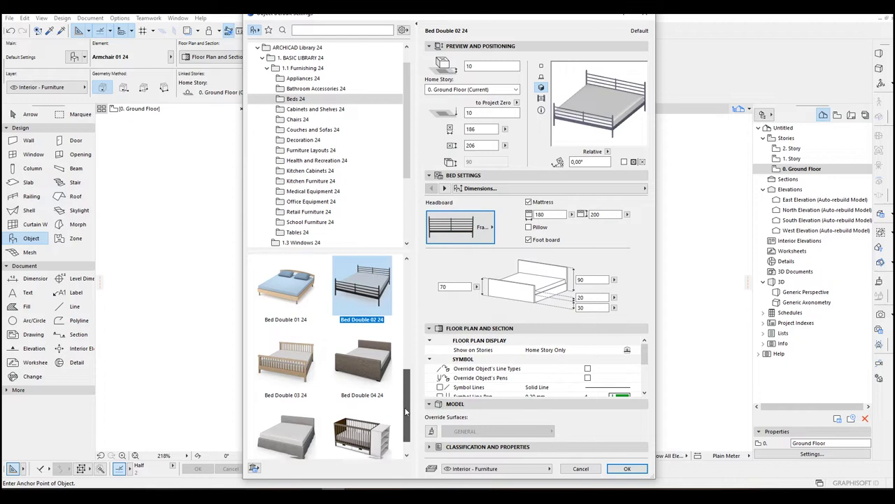
Step: Select Bed Double 04 24 again and remove its foot board and legs, keeping the mattress and drawers without a pillow
{"action": "left_click", "coordinate": [367, 343]}
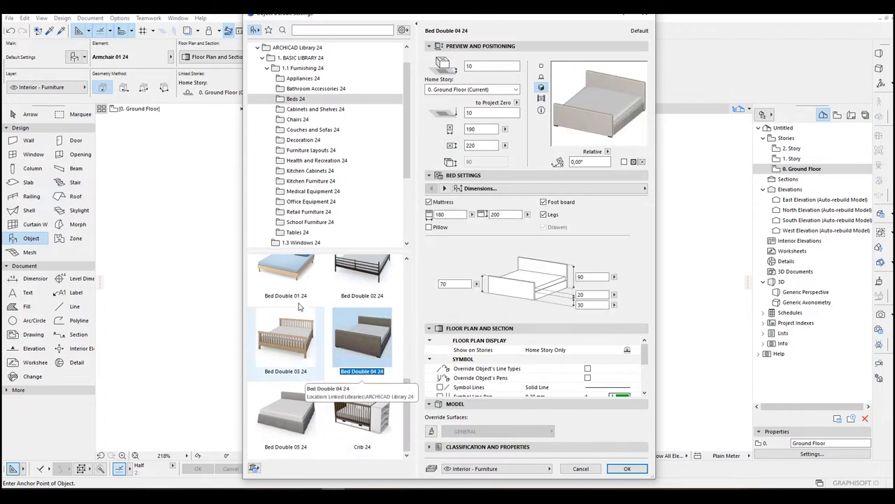
{"action": "left_click", "coordinate": [430, 228]}
{"action": "left_click", "coordinate": [429, 228]}
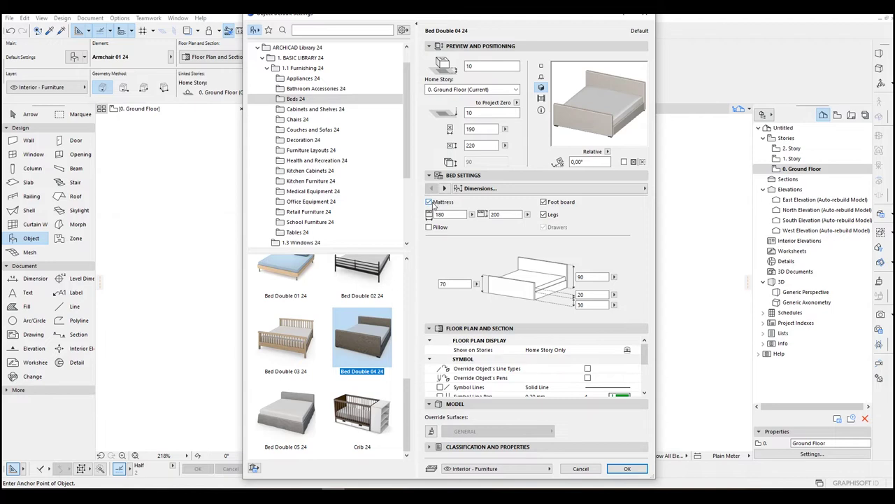
{"action": "left_click", "coordinate": [545, 215]}
{"action": "left_click", "coordinate": [546, 217]}
{"action": "left_click", "coordinate": [545, 202]}
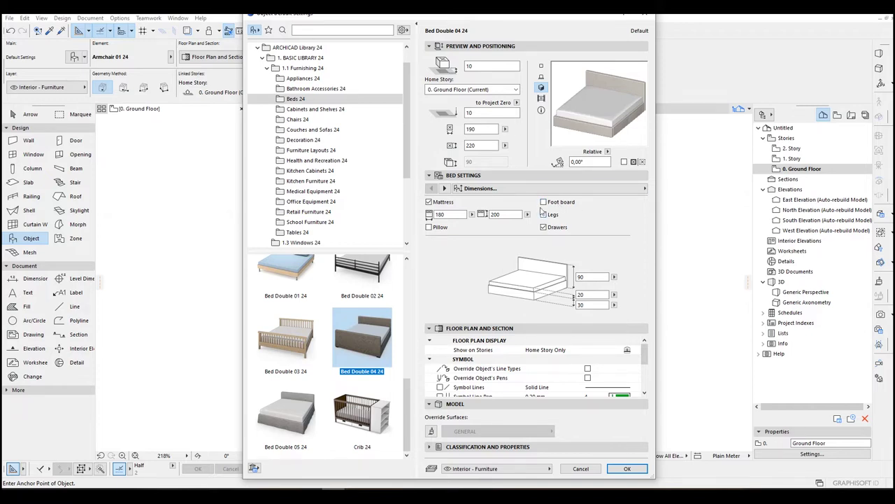
Step: Look through the bed's remaining settings pages, including Minimal Space, and accept the object settings
{"action": "left_click", "coordinate": [444, 189]}
{"action": "left_click", "coordinate": [444, 188]}
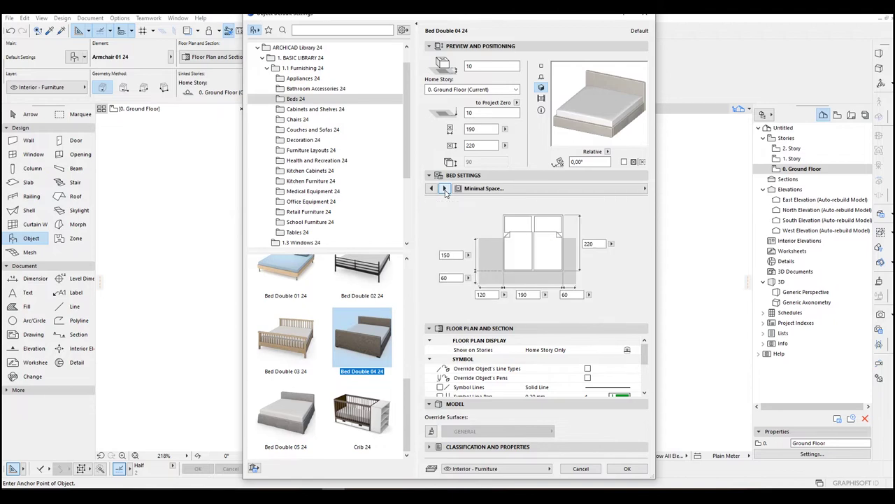
{"action": "left_click", "coordinate": [445, 188]}
{"action": "left_click", "coordinate": [432, 189]}
{"action": "left_click", "coordinate": [432, 189]}
{"action": "left_click", "coordinate": [432, 189]}
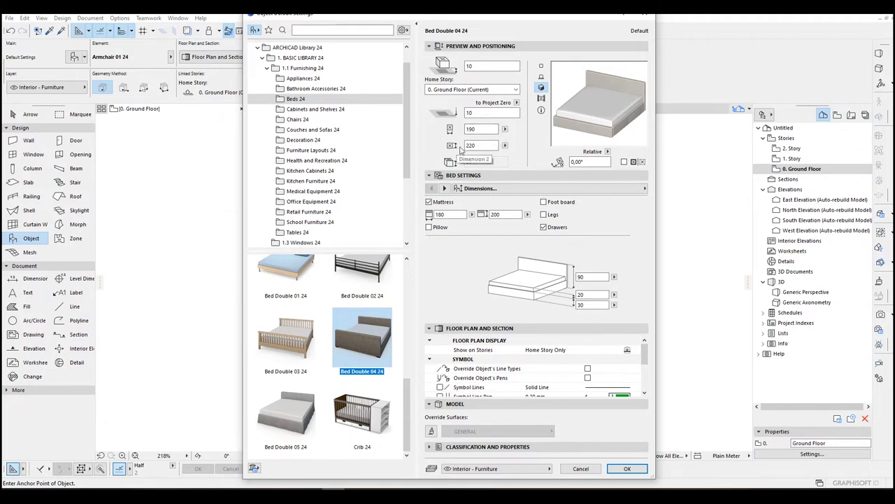
{"action": "left_click", "coordinate": [627, 469]}
Step: Place the double bed in the room and move its headboard against the middle of the upper wall's inner face
{"action": "scroll", "coordinate": [490, 256], "scroll_direction": "up", "scroll_amount": 3}
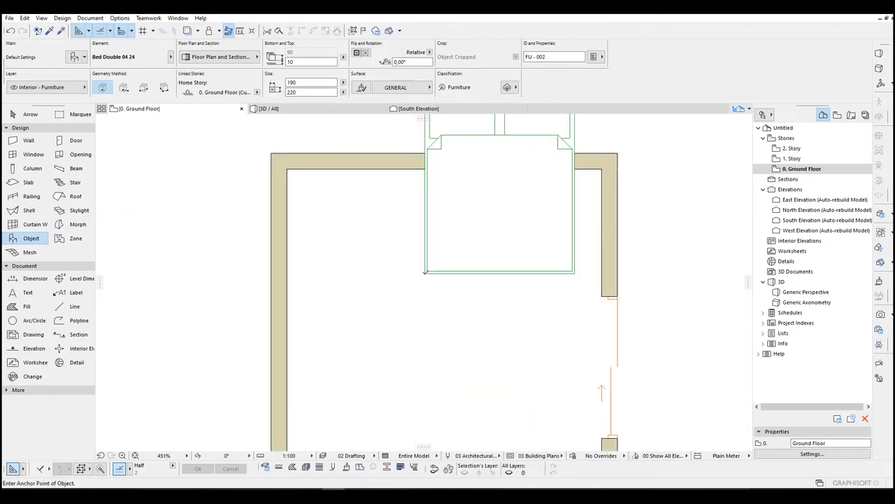
{"action": "left_click", "coordinate": [425, 273]}
{"action": "scroll", "coordinate": [425, 272], "scroll_direction": "down", "scroll_amount": 3}
{"action": "left_click_drag", "start_coordinate": [497, 189], "coordinate": [472, 222]}
{"action": "scroll", "coordinate": [520, 277], "scroll_direction": "down", "scroll_amount": 1}
{"action": "middle_click_drag", "start_coordinate": [482, 307], "coordinate": [486, 248]}
{"action": "middle_click_drag", "start_coordinate": [517, 220], "coordinate": [524, 248]}
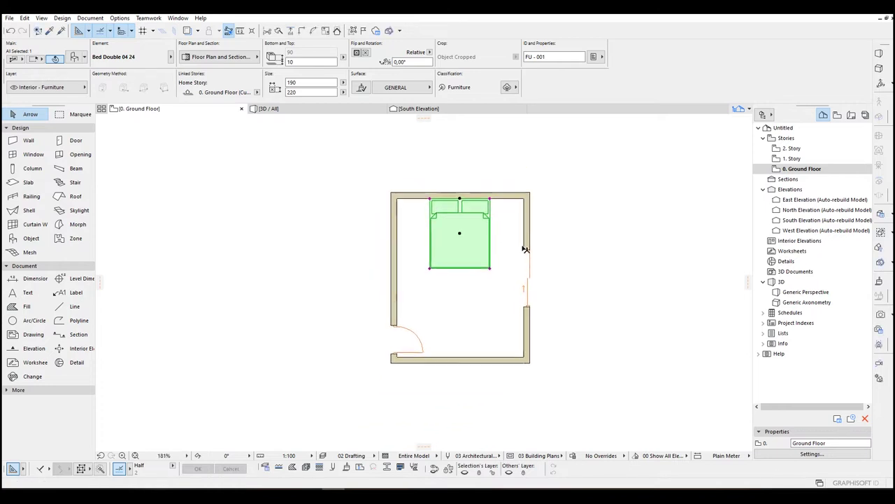
{"action": "left_click", "coordinate": [550, 248]}
Step: Choose Blanket 24 from the Decoration 24 library folder as the default object
{"action": "scroll", "coordinate": [472, 233], "scroll_direction": "up", "scroll_amount": 3}
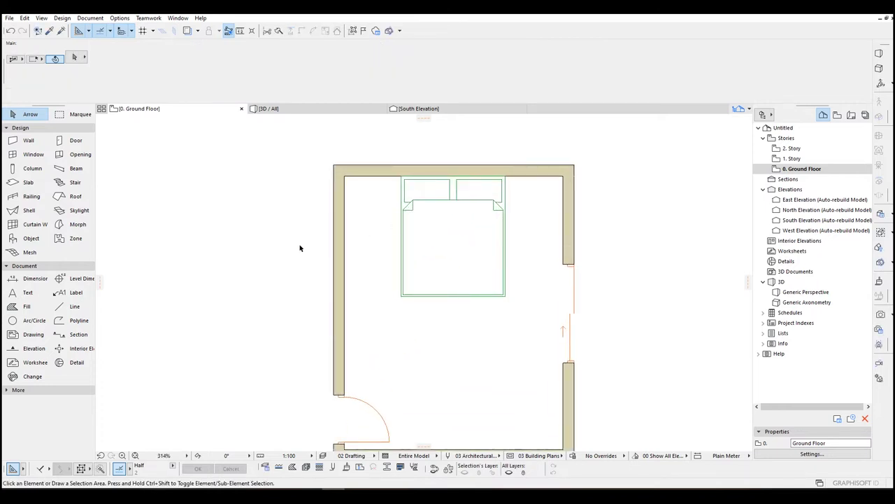
{"action": "left_click", "coordinate": [28, 239]}
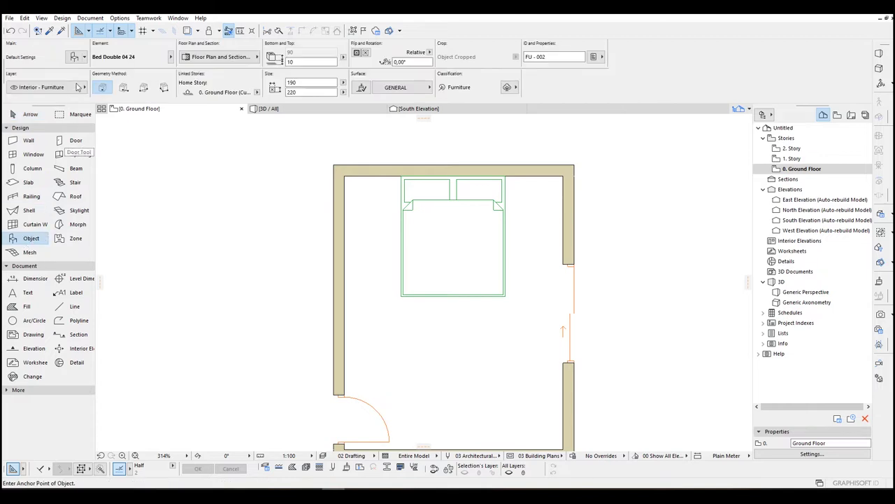
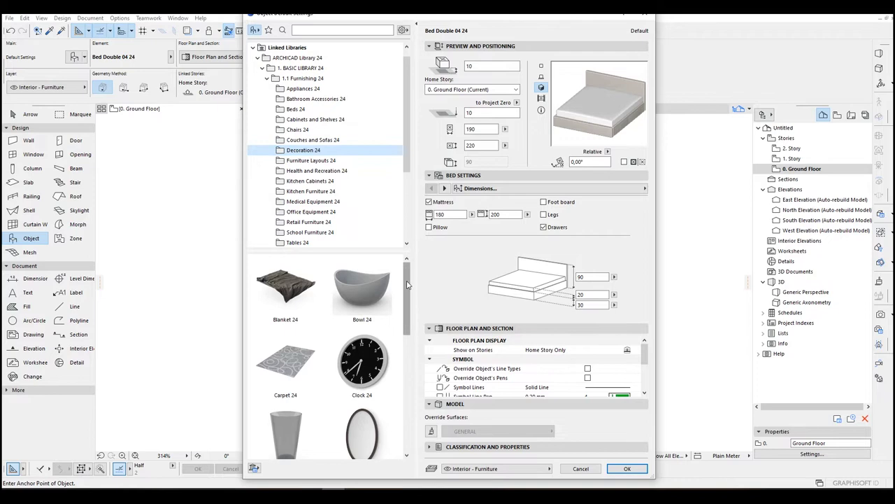
{"action": "left_click", "coordinate": [294, 300]}
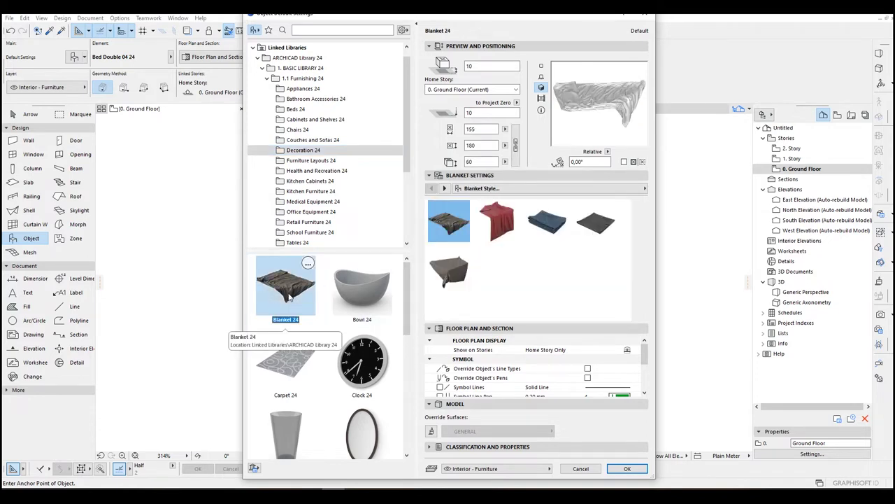
Step: Keep the rumpled, draped blanket style for Blanket 24 and place the blanket over the head end of the bed
{"action": "left_click", "coordinate": [450, 227]}
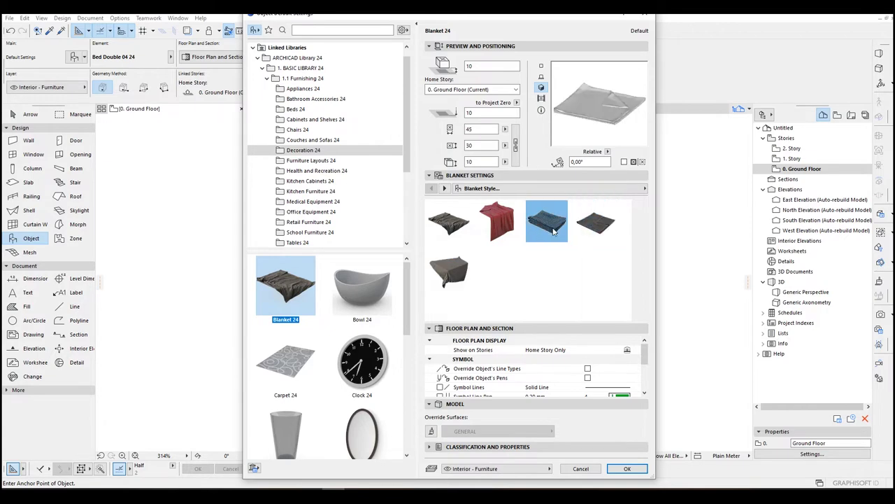
{"action": "left_click", "coordinate": [449, 224]}
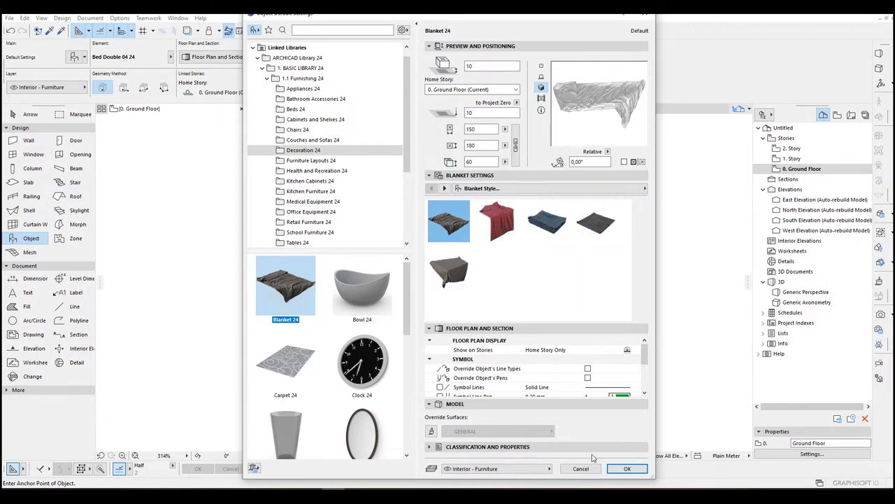
{"action": "left_click", "coordinate": [616, 468]}
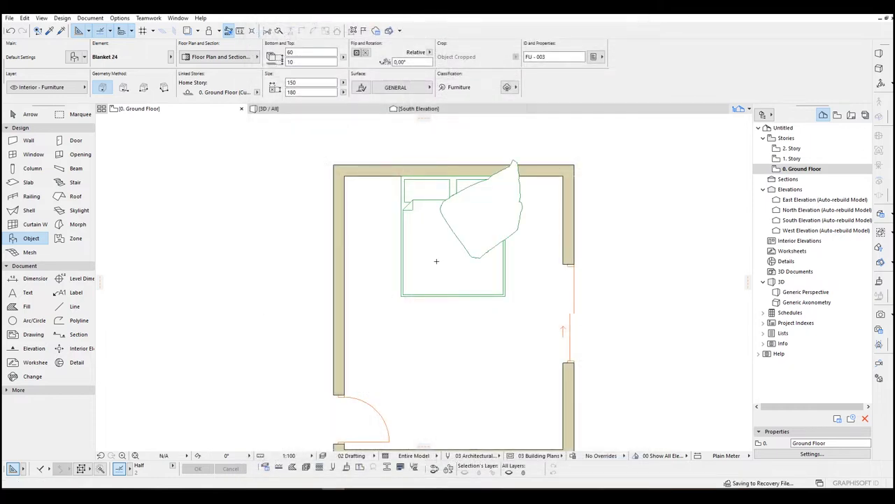
{"action": "key", "text": "Escape"}
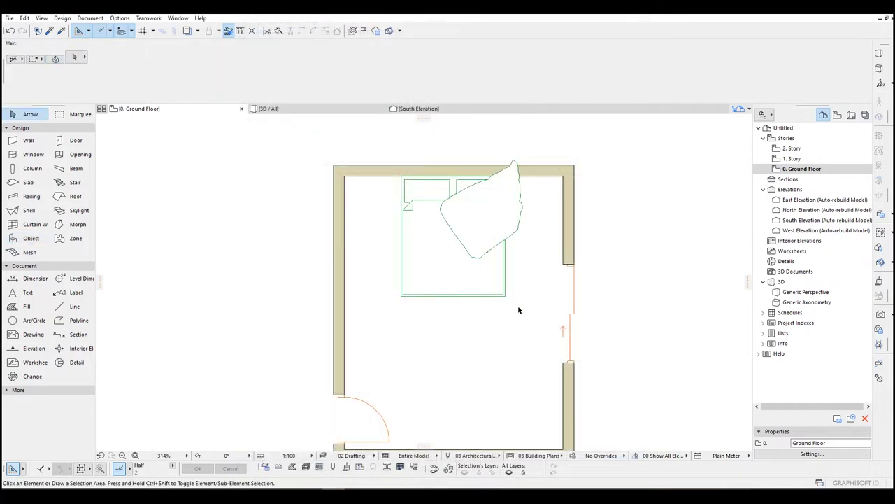
Step: Move the blanket down onto the mattress so its extents meet the bed's right and foot edges in the plan
{"action": "left_click", "coordinate": [456, 248]}
{"action": "left_click", "coordinate": [541, 259]}
{"action": "left_click_drag", "start_coordinate": [542, 259], "coordinate": [473, 154]}
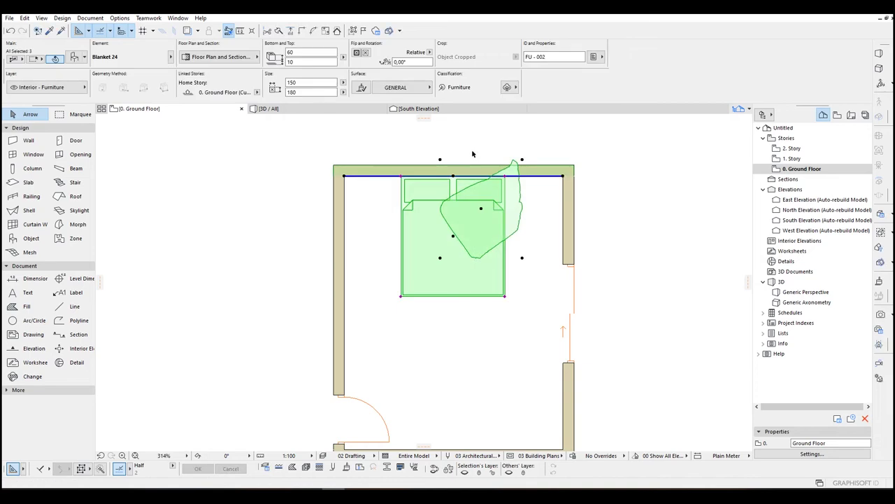
{"action": "left_click", "coordinate": [524, 160]}
{"action": "left_click", "coordinate": [521, 175]}
{"action": "scroll", "coordinate": [513, 197], "scroll_direction": "up", "scroll_amount": 3}
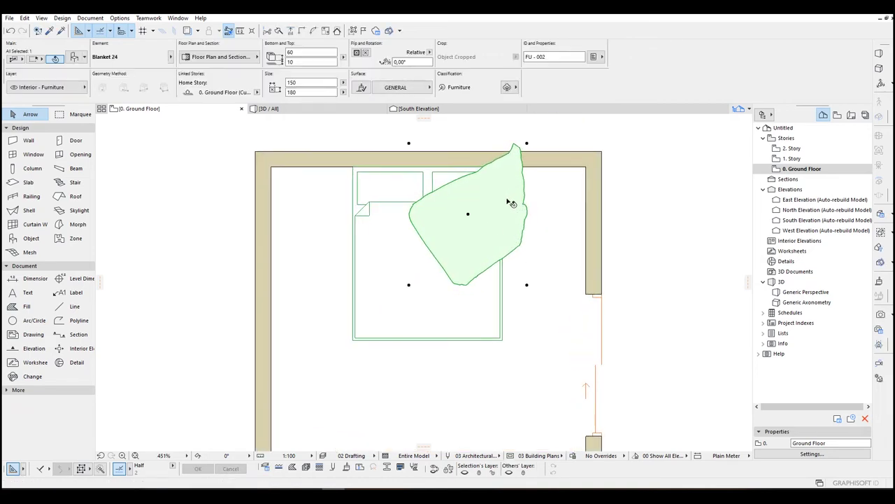
{"action": "left_click", "coordinate": [507, 219]}
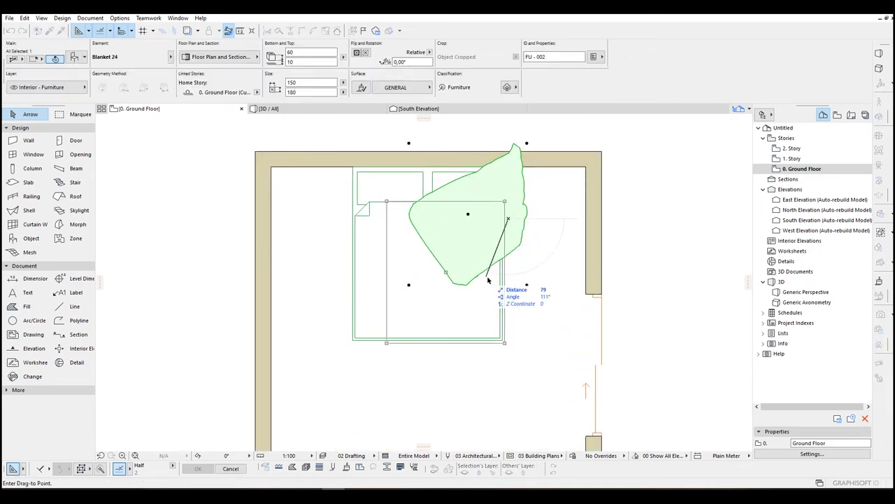
{"action": "left_click", "coordinate": [488, 277]}
{"action": "scroll", "coordinate": [486, 272], "scroll_direction": "up", "scroll_amount": 2}
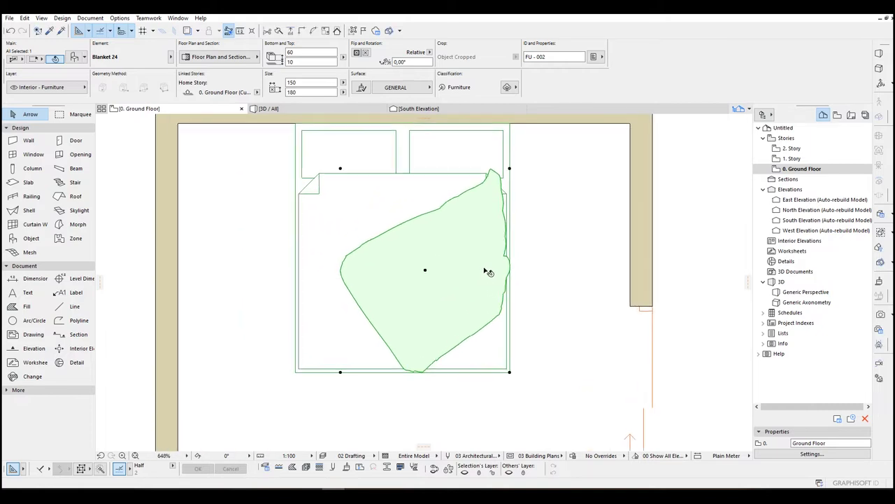
{"action": "key", "text": "Escape"}
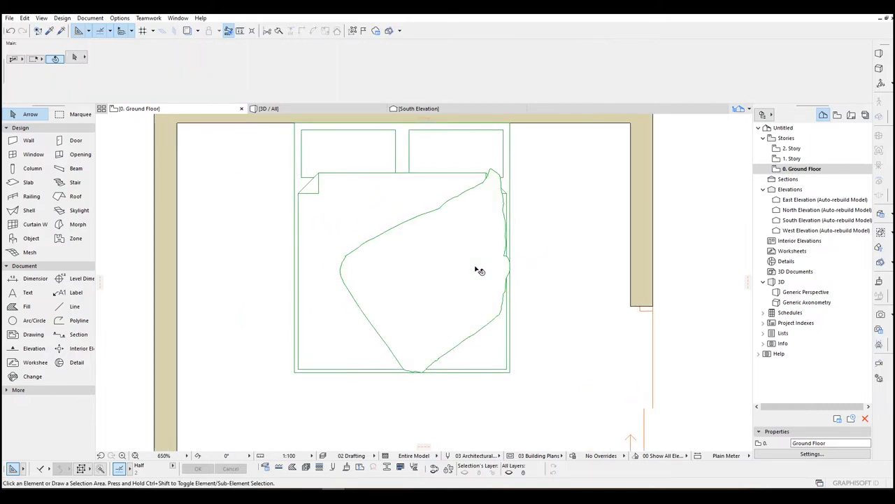
Step: Show the bed and its blanket up close in the 3D perspective
{"action": "key", "text": "F3"}
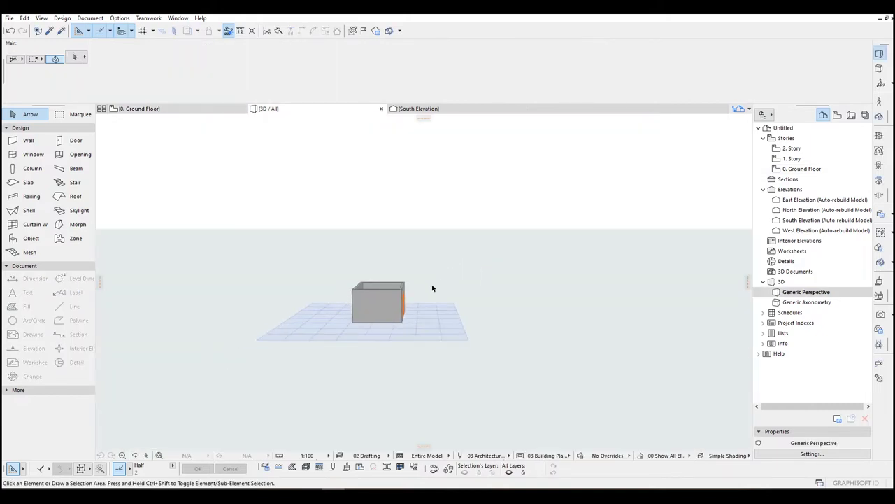
{"action": "scroll", "coordinate": [355, 304], "scroll_direction": "up", "scroll_amount": 10}
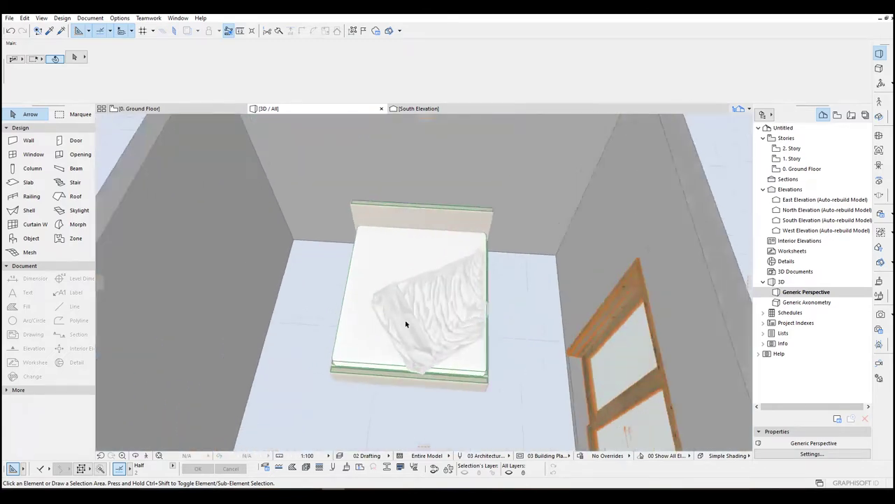
{"action": "scroll", "coordinate": [406, 324], "scroll_direction": "up", "scroll_amount": 5}
{"action": "scroll", "coordinate": [442, 315], "scroll_direction": "down", "scroll_amount": 3}
Step: Try to raise the blanket vertically by 5
{"action": "left_click", "coordinate": [431, 314]}
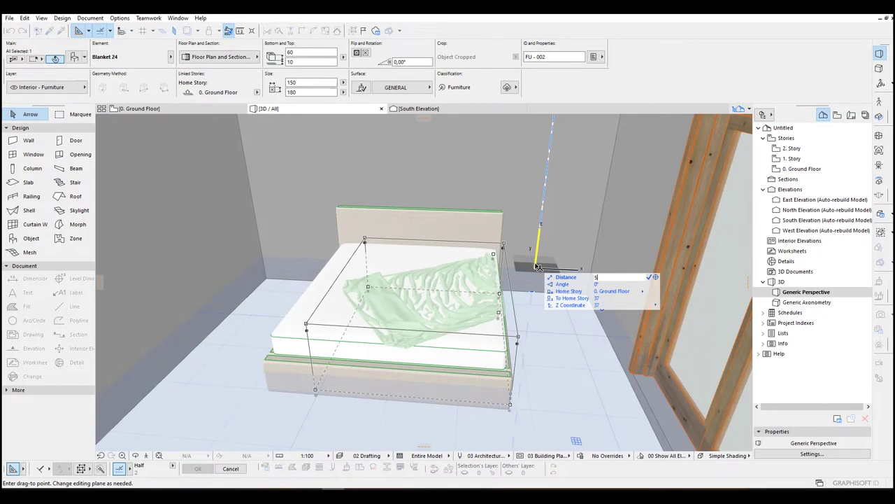
{"action": "type", "text": "5"}
{"action": "key", "text": "Return"}
{"action": "scroll", "coordinate": [535, 266], "scroll_direction": "up", "scroll_amount": 5}
{"action": "middle_click_drag", "start_coordinate": [489, 265], "coordinate": [515, 283], "text": "shift"}
{"action": "left_click_drag", "start_coordinate": [481, 290], "coordinate": [494, 272], "text": "shift"}
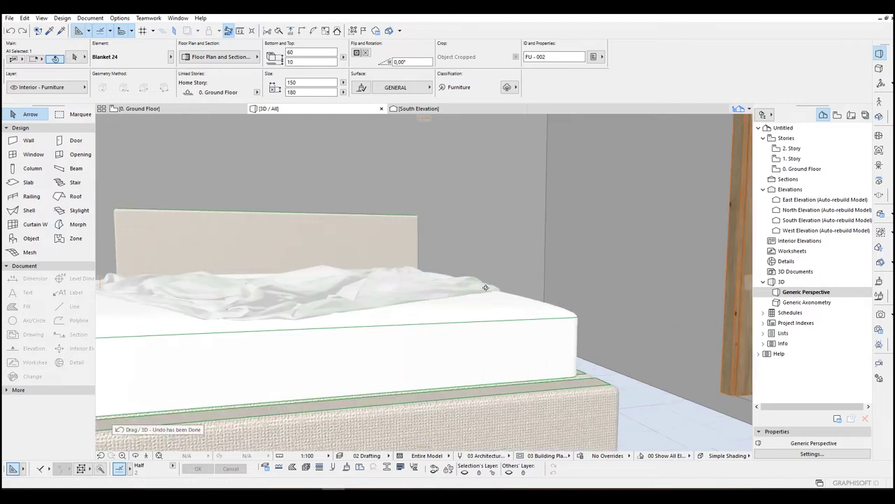
Step: Raise the blanket vertically by 1 above the mattress
{"action": "middle_click_drag", "start_coordinate": [494, 272], "coordinate": [529, 206], "text": "shift"}
{"action": "key", "text": "ctrl+d"}
{"action": "left_click", "coordinate": [511, 208]}
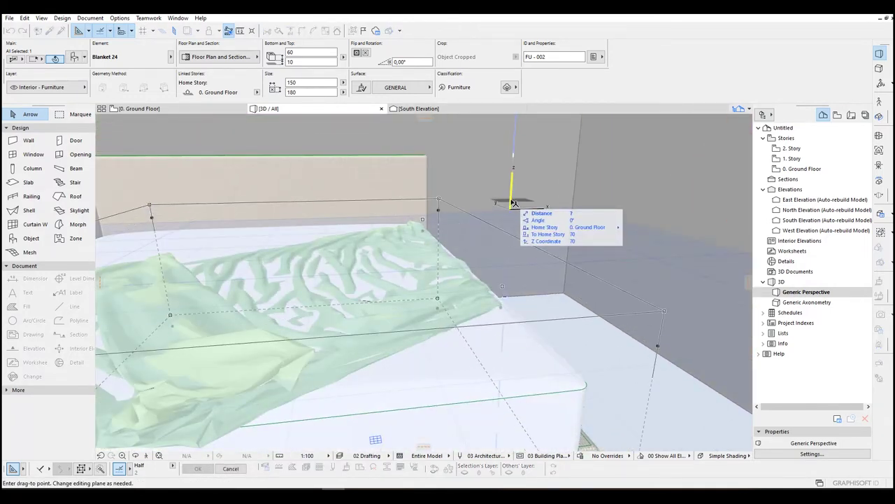
{"action": "type", "text": "1"}
{"action": "key", "text": "Return"}
Step: Shift the blanket horizontally toward the bed side that faces the sliding door
{"action": "scroll", "coordinate": [514, 209], "scroll_direction": "up", "scroll_amount": 3}
{"action": "middle_click_drag", "start_coordinate": [513, 212], "coordinate": [490, 182], "text": "shift"}
{"action": "key", "text": "ctrl+d"}
{"action": "left_click", "coordinate": [378, 132]}
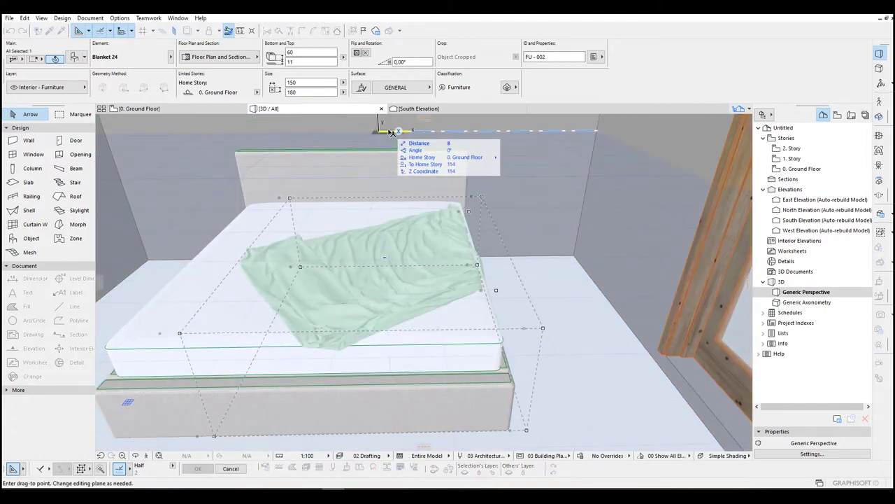
{"action": "key", "text": "Return"}
Step: Move the blanket another 3 sideways toward the sliding door so it hangs over the mattress edge
{"action": "middle_click_drag", "start_coordinate": [483, 301], "coordinate": [448, 209], "text": "shift"}
{"action": "key", "text": "ctrl+d"}
{"action": "left_click", "coordinate": [477, 162]}
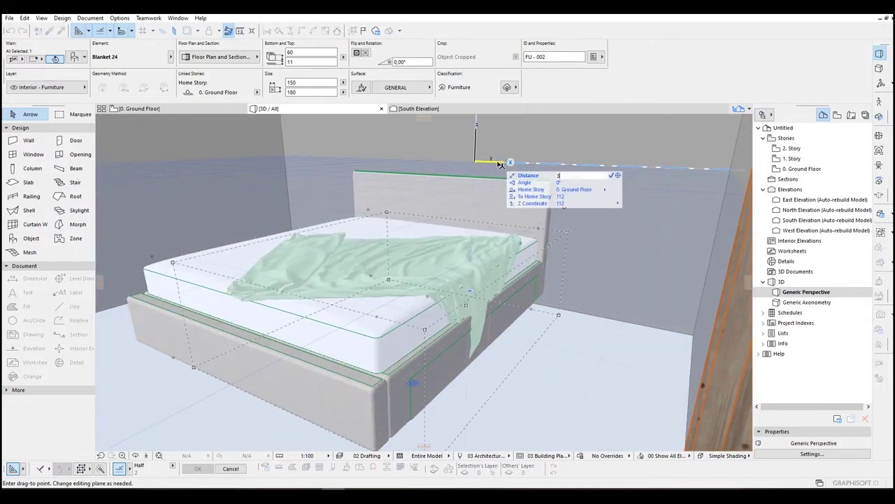
{"action": "key", "text": "Return"}
{"action": "middle_click_drag", "start_coordinate": [426, 218], "coordinate": [465, 262], "text": "shift"}
{"action": "left_click", "coordinate": [466, 262]}
Step: Return to the ground floor plan and place a copy of the blanket over the left side of the bed
{"action": "key", "text": "F2"}
{"action": "left_click", "coordinate": [515, 407]}
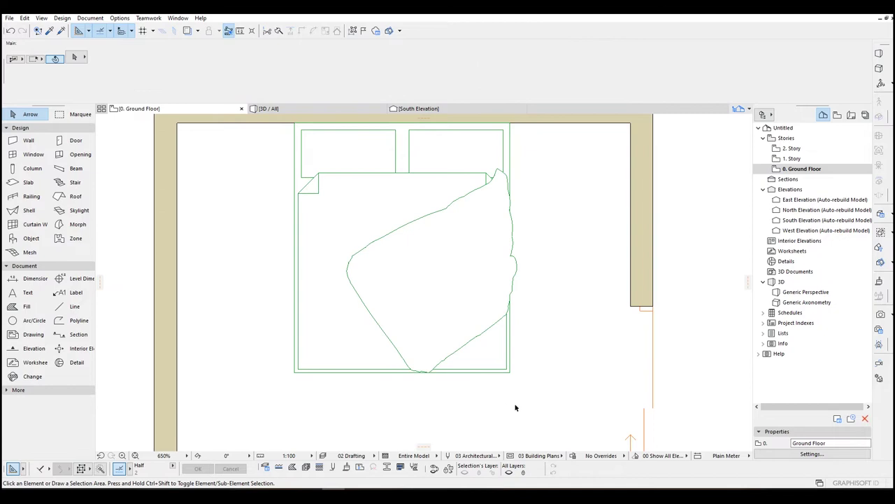
{"action": "left_click", "coordinate": [434, 279]}
{"action": "left_click_drag", "start_coordinate": [432, 273], "coordinate": [271, 243], "text": "ctrl"}
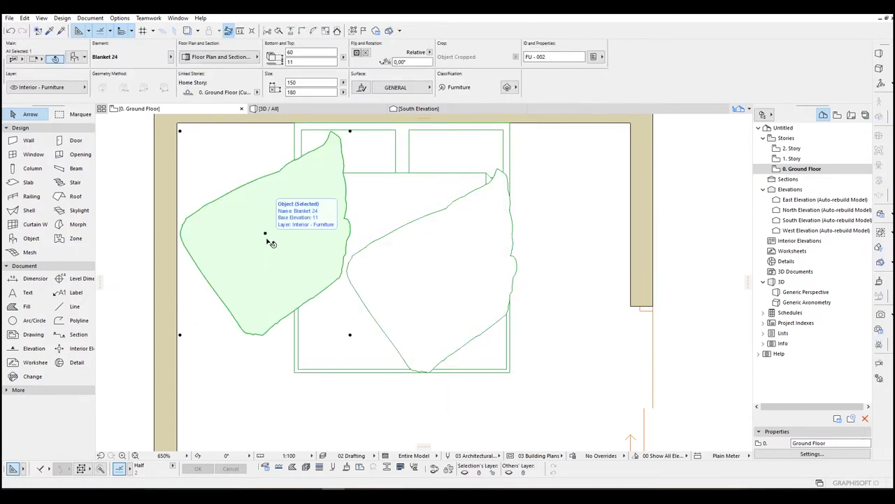
Step: Replace the copied blanket with Pillow 24 from the Decoration 24 folder, using the style with two dark pillows
{"action": "double_click", "coordinate": [271, 243]}
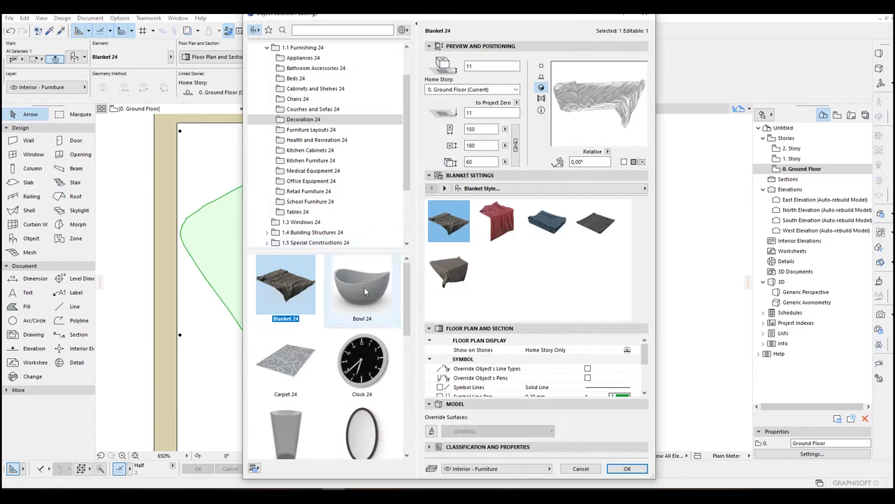
{"action": "left_click_drag", "start_coordinate": [406, 287], "coordinate": [405, 363]}
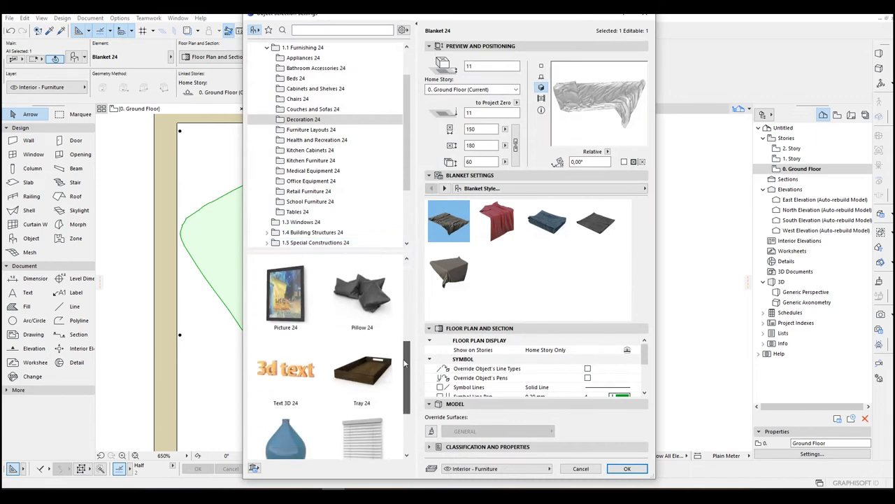
{"action": "left_click", "coordinate": [353, 308]}
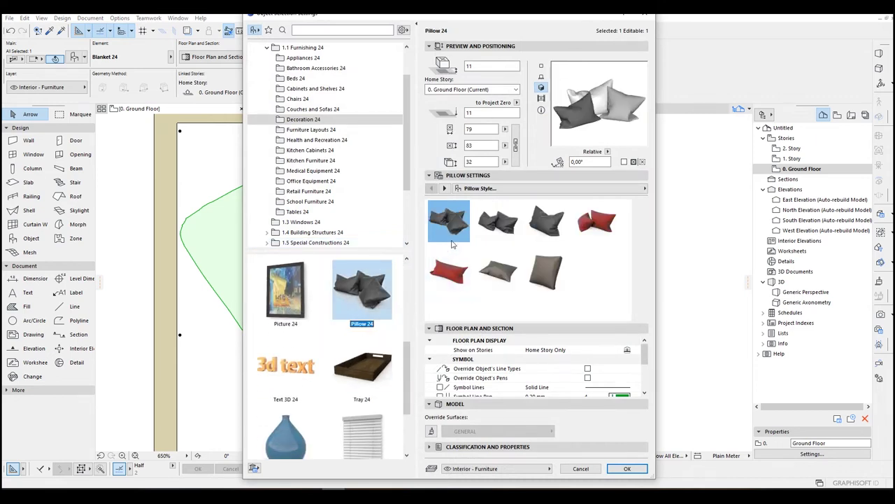
{"action": "left_click_drag", "start_coordinate": [408, 375], "coordinate": [419, 305]}
{"action": "left_click", "coordinate": [493, 228]}
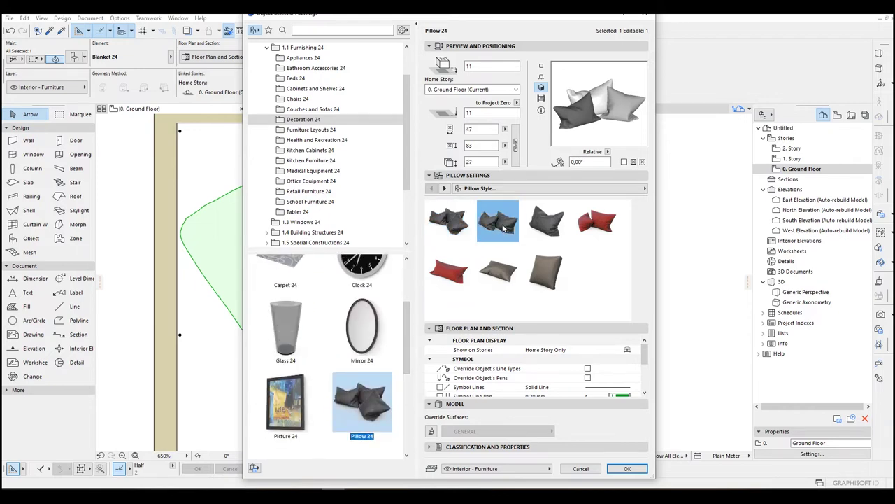
{"action": "left_click", "coordinate": [625, 468]}
Step: Move the pillow pair onto the head end of the bed's left half
{"action": "left_click", "coordinate": [206, 287]}
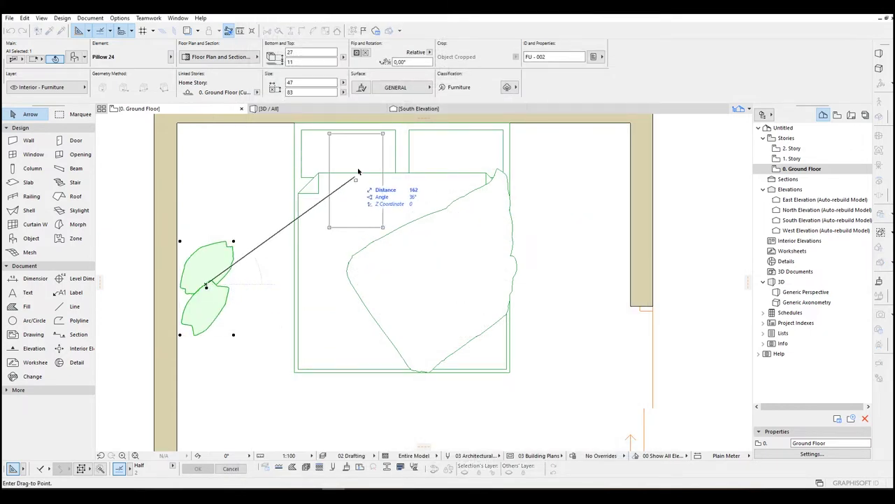
{"action": "left_click", "coordinate": [358, 170]}
{"action": "middle_click_drag", "start_coordinate": [384, 153], "coordinate": [395, 251]}
{"action": "key", "text": "ctrl+e"}
{"action": "left_click", "coordinate": [395, 235]}
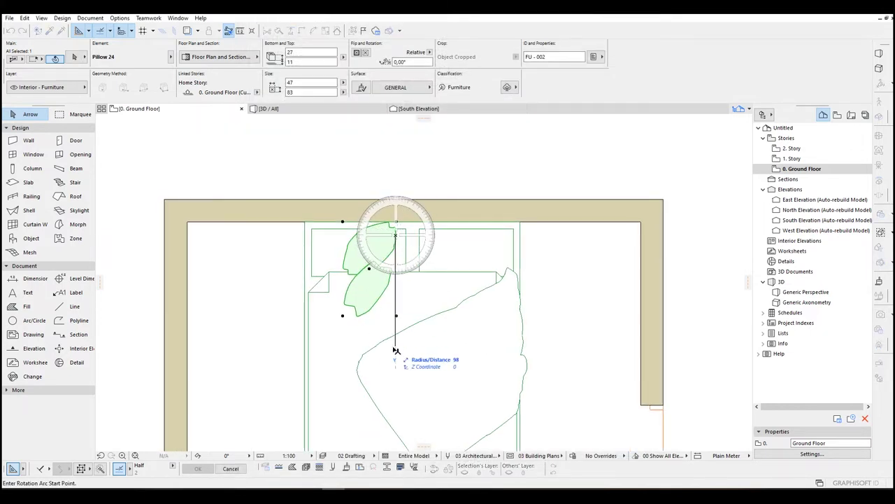
{"action": "key", "text": "Escape"}
Step: Rotate the pillow pair to 270° and move it over the bed's left pillow outline
{"action": "key", "text": "ctrl+e"}
{"action": "left_click", "coordinate": [375, 236]}
{"action": "left_click", "coordinate": [376, 284]}
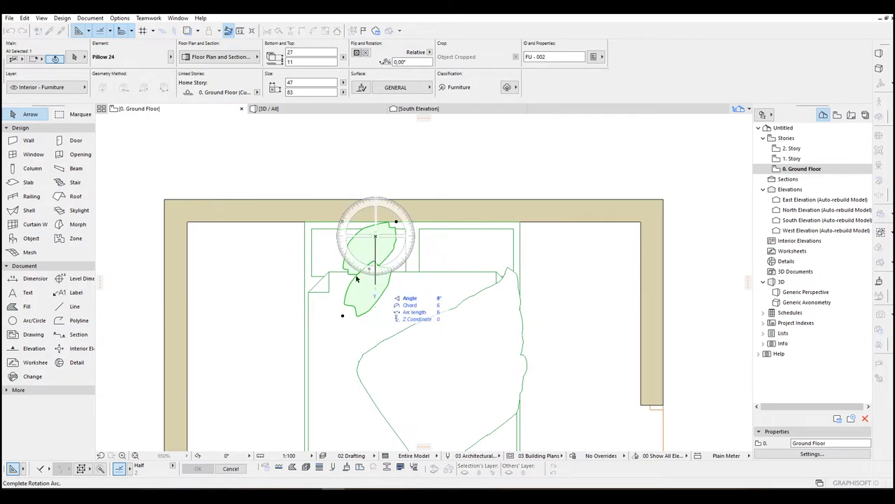
{"action": "left_click", "coordinate": [230, 239]}
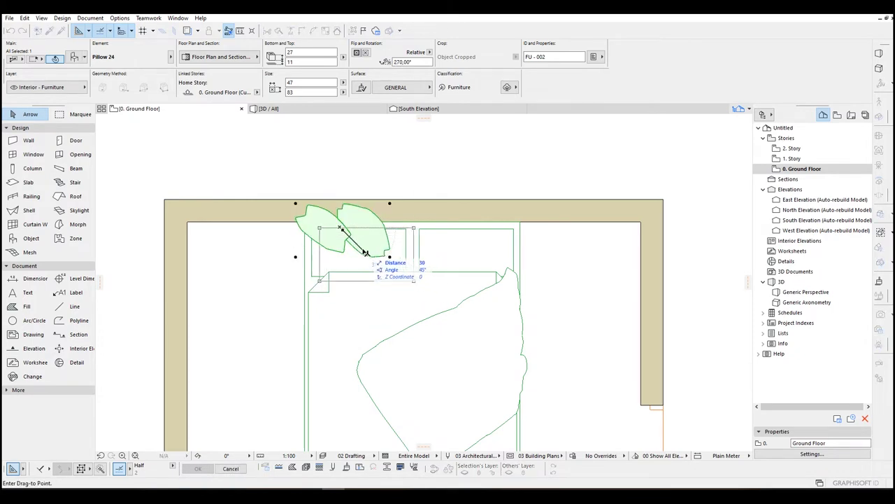
{"action": "left_click", "coordinate": [362, 250]}
Step: Mirror a copy of the pillow pair about the bed's lengthwise centre line onto the right half
{"action": "key", "text": "ctrl+alt+m"}
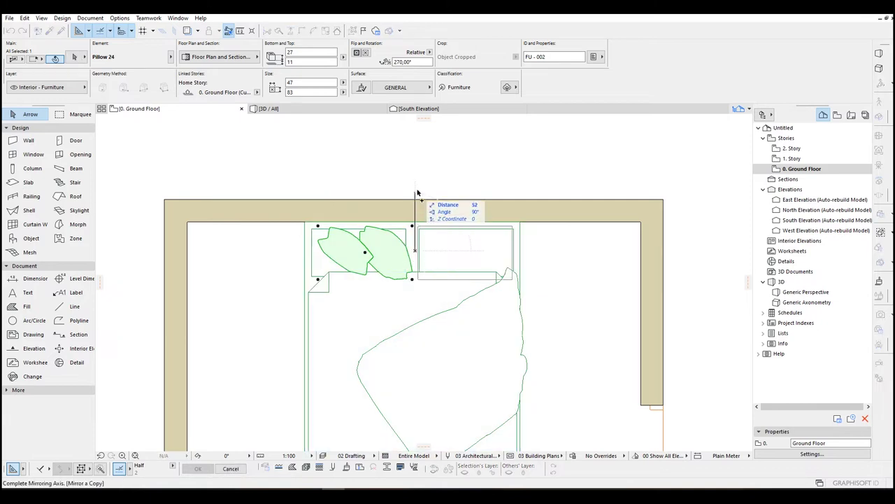
{"action": "left_click", "coordinate": [417, 193]}
{"action": "key", "text": "Escape"}
Step: Open the 3D view and temporarily delete the double bed to expose the pillows inside it
{"action": "key", "text": "F3"}
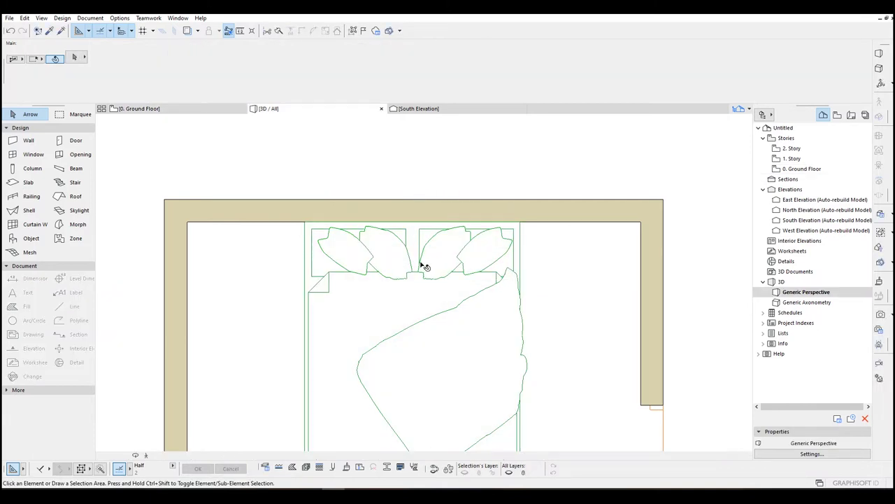
{"action": "scroll", "coordinate": [428, 265], "scroll_direction": "up", "scroll_amount": 3}
{"action": "middle_click_drag", "start_coordinate": [427, 258], "coordinate": [395, 229], "text": "shift"}
{"action": "scroll", "coordinate": [394, 229], "scroll_direction": "down", "scroll_amount": 5}
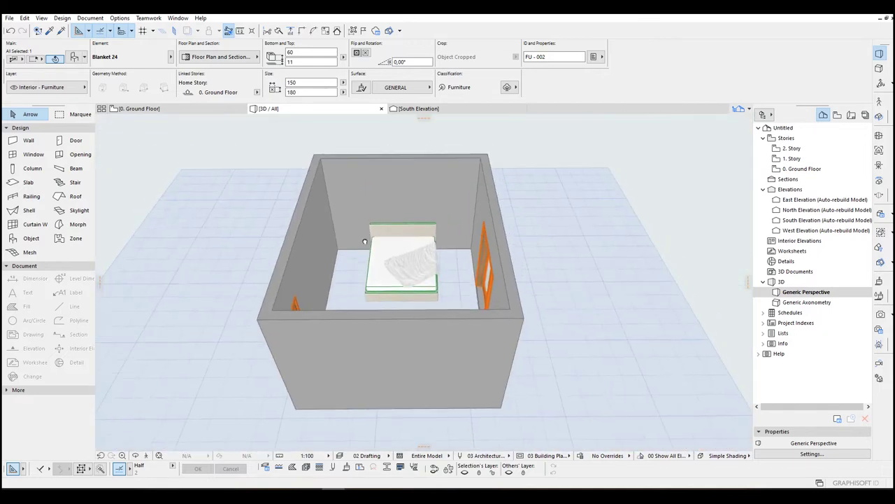
{"action": "middle_click_drag", "start_coordinate": [365, 241], "coordinate": [355, 339], "text": "shift"}
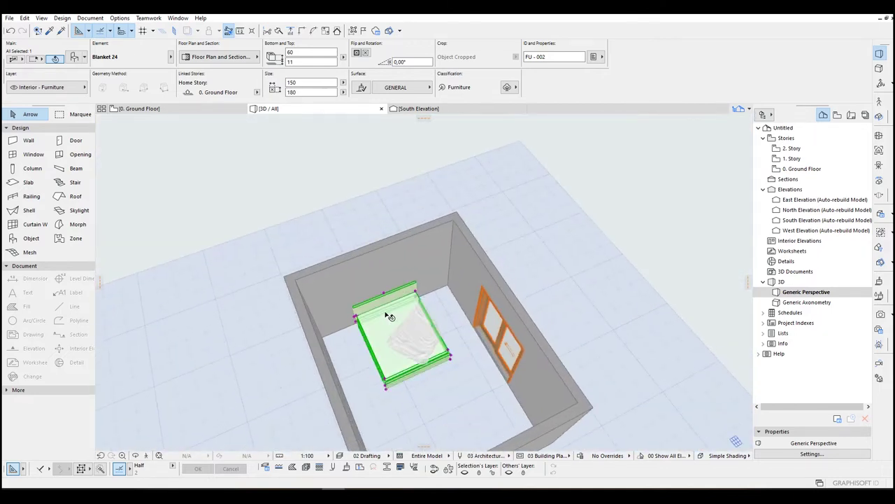
{"action": "key", "text": "Escape"}
{"action": "scroll", "coordinate": [388, 328], "scroll_direction": "up", "scroll_amount": 10}
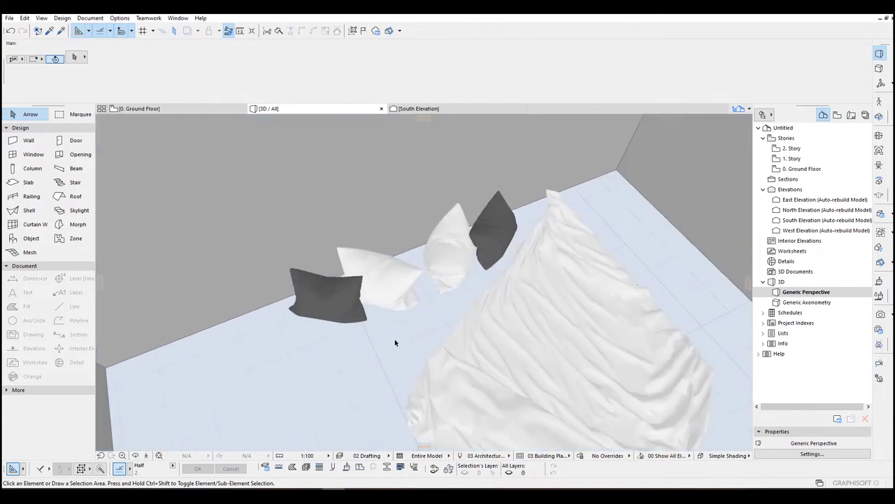
Step: Select both pillow pairs, undo the bed's deletion and drop the bed from the selection
{"action": "left_click", "coordinate": [369, 316]}
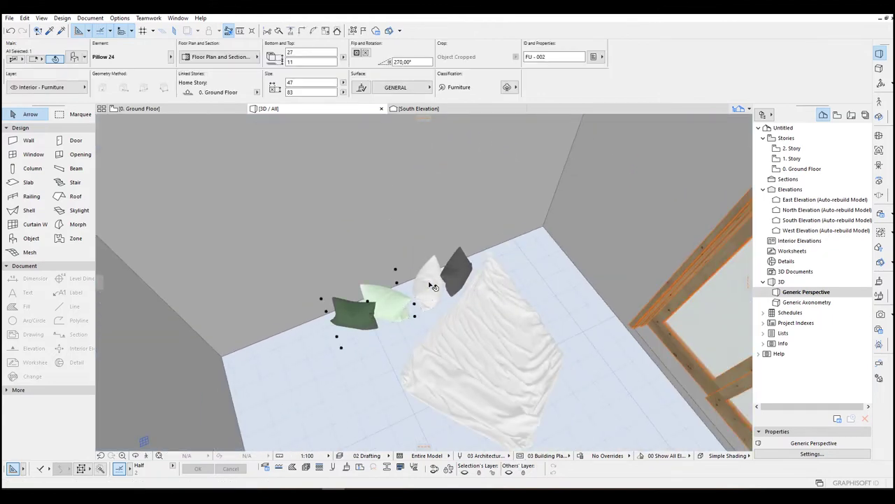
{"action": "scroll", "coordinate": [442, 289], "scroll_direction": "down", "scroll_amount": 8}
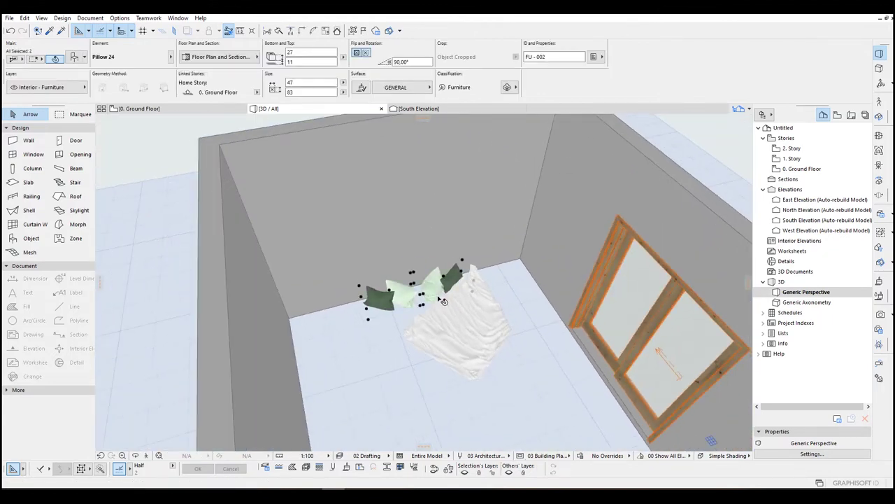
{"action": "key", "text": "ctrl+z"}
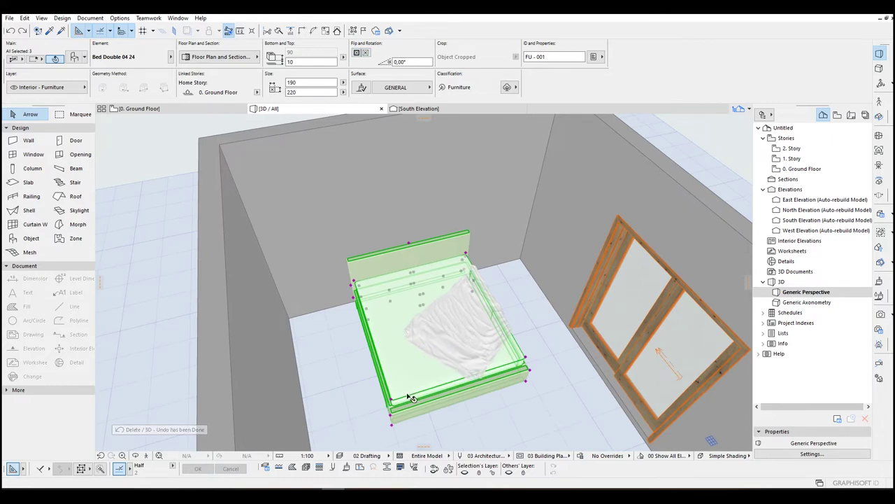
{"action": "left_click", "coordinate": [404, 376], "text": "shift"}
{"action": "middle_click_drag", "start_coordinate": [437, 328], "coordinate": [340, 306], "text": "shift"}
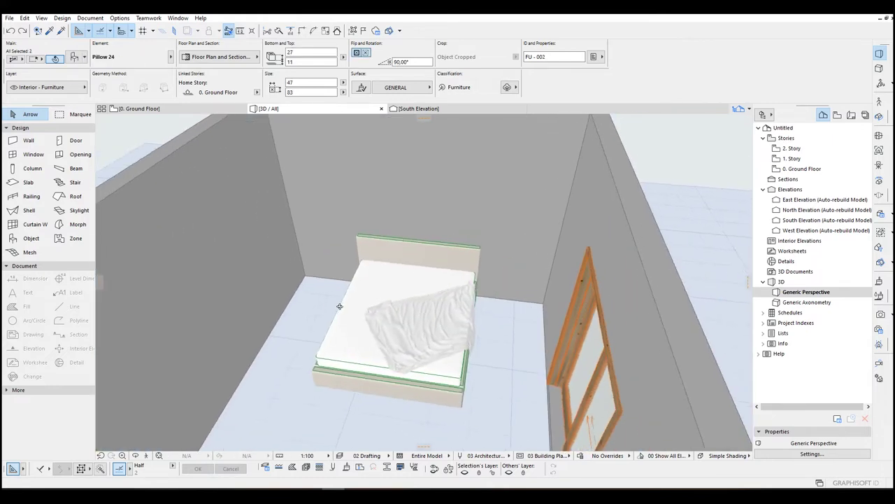
Step: Raise both selected pillow pairs vertically out of the bed to an elevation of about 56
{"action": "scroll", "coordinate": [427, 315], "scroll_direction": "up", "scroll_amount": 3}
{"action": "middle_click_drag", "start_coordinate": [436, 317], "coordinate": [540, 283]}
{"action": "key", "text": "ctrl+d"}
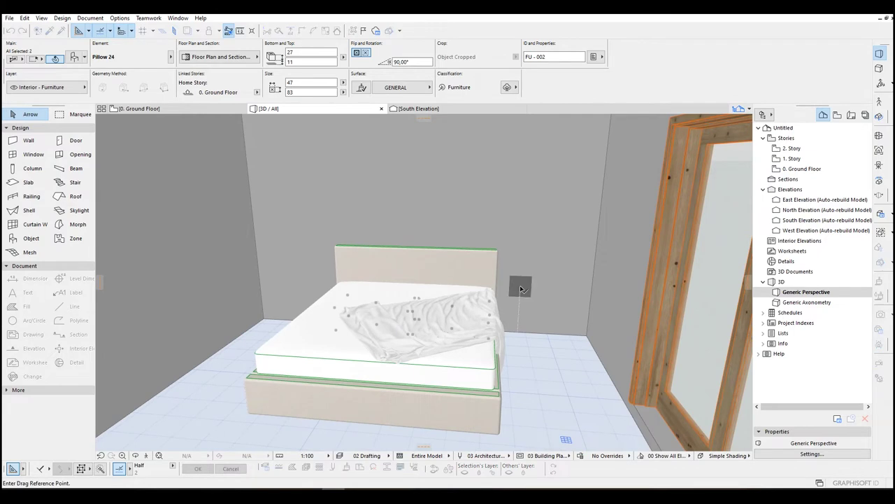
{"action": "left_click", "coordinate": [521, 286]}
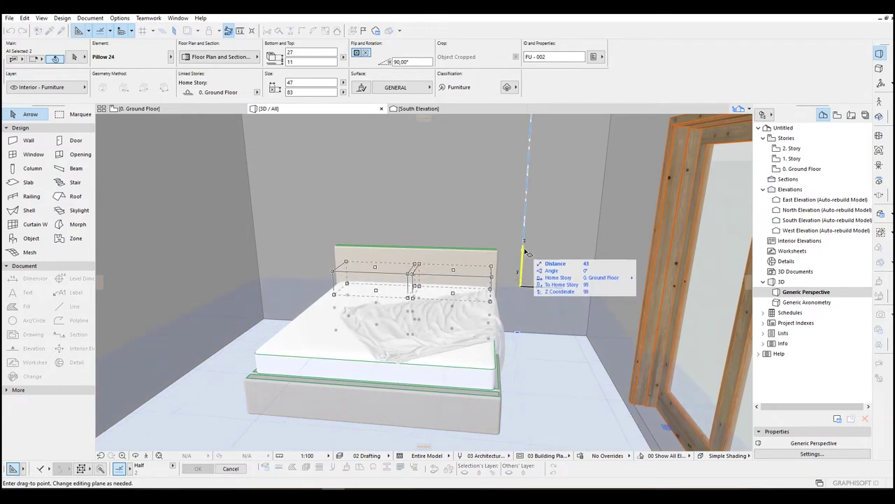
{"action": "left_click", "coordinate": [524, 251]}
{"action": "scroll", "coordinate": [369, 282], "scroll_direction": "up", "scroll_amount": 3}
{"action": "middle_click_drag", "start_coordinate": [369, 281], "coordinate": [466, 269], "text": "shift"}
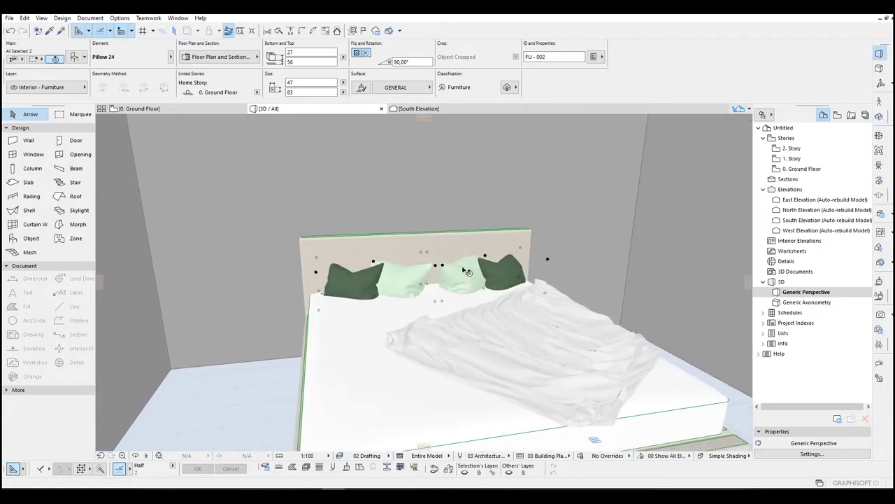
Step: Fine-tune the elevation of both pillow pairs to 61 so they rest on the mattress, and deselect them
{"action": "key", "text": "ctrl+d"}
{"action": "left_click", "coordinate": [567, 249]}
{"action": "left_click", "coordinate": [570, 240]}
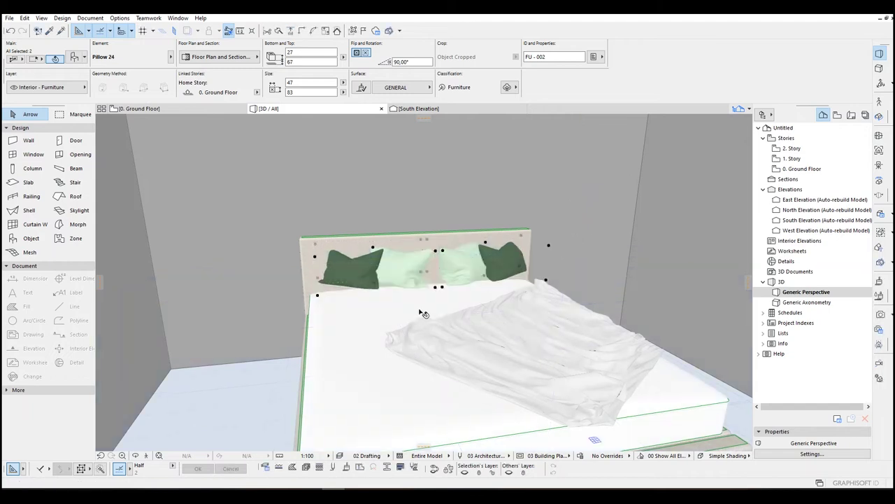
{"action": "scroll", "coordinate": [425, 308], "scroll_direction": "up", "scroll_amount": 5}
{"action": "key", "text": "ctrl+d"}
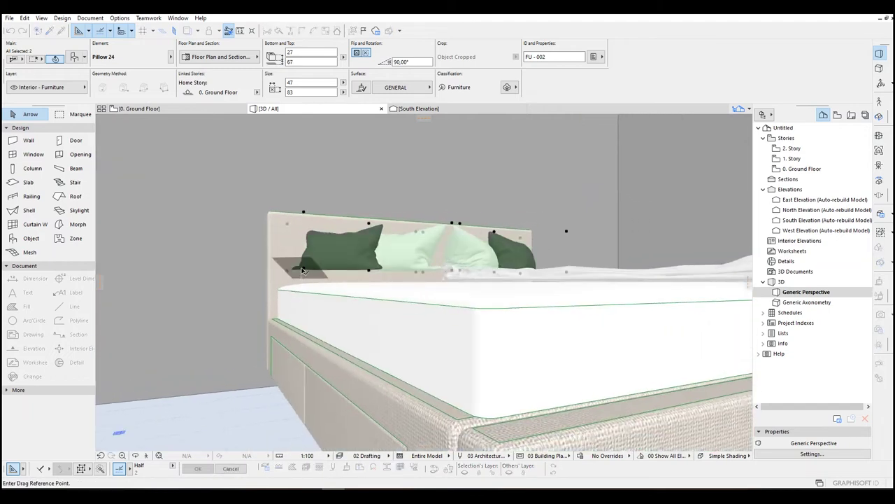
{"action": "left_click", "coordinate": [301, 279]}
{"action": "left_click", "coordinate": [307, 282]}
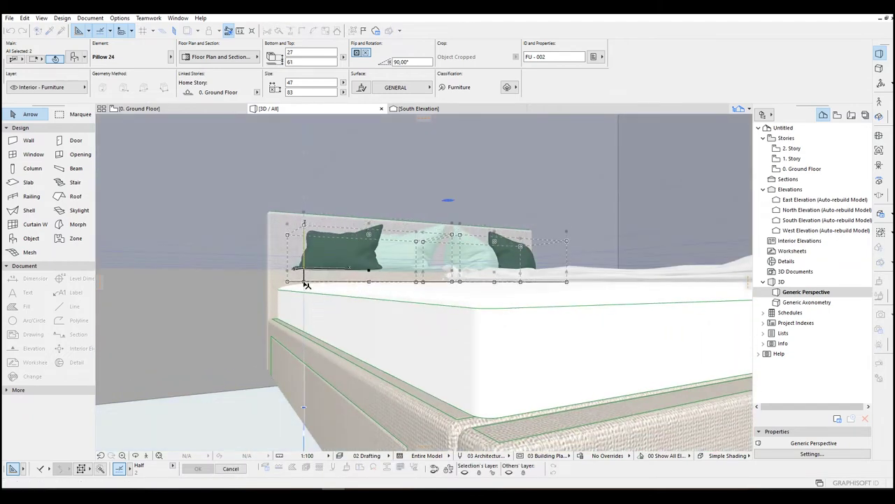
{"action": "middle_click_drag", "start_coordinate": [425, 291], "coordinate": [384, 351], "text": "shift"}
{"action": "scroll", "coordinate": [382, 332], "scroll_direction": "down", "scroll_amount": 6}
{"action": "scroll", "coordinate": [381, 331], "scroll_direction": "up", "scroll_amount": 1}
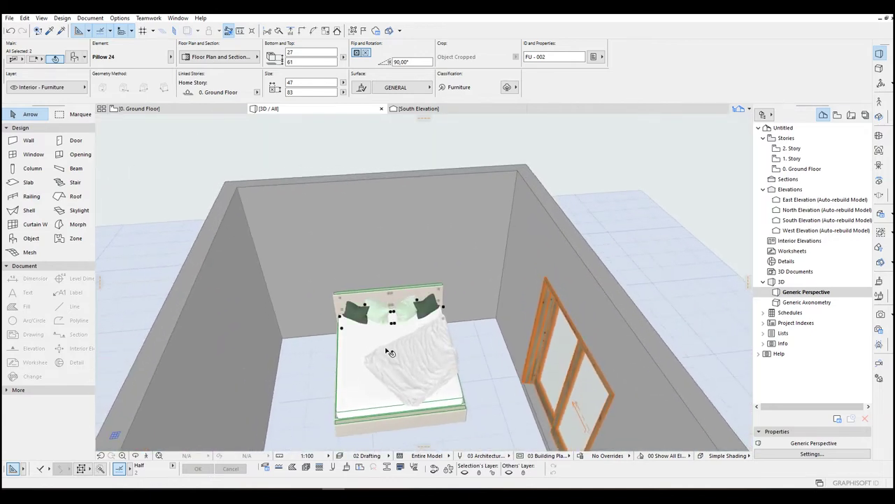
{"action": "scroll", "coordinate": [367, 325], "scroll_direction": "up", "scroll_amount": 3}
{"action": "left_click", "coordinate": [387, 294]}
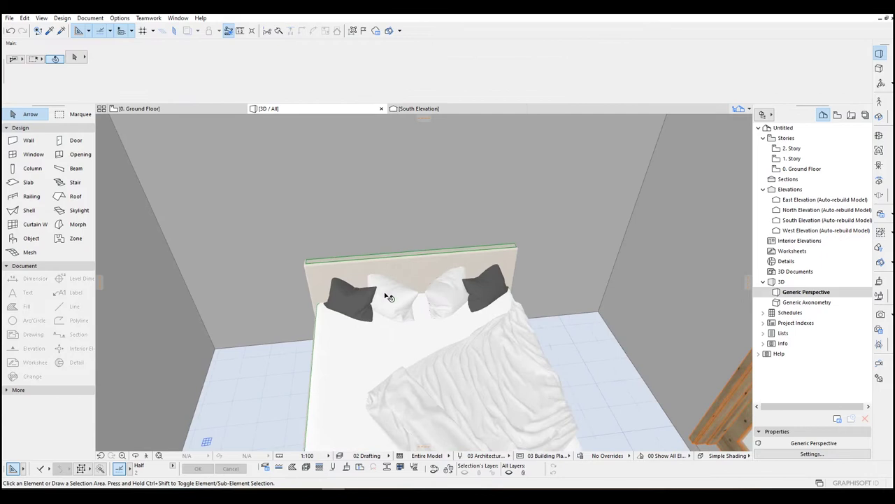
Step: Try to stretch the height of the bed's left pillow pair directly in the 3D view
{"action": "scroll", "coordinate": [412, 281], "scroll_direction": "up", "scroll_amount": 2}
{"action": "left_click", "coordinate": [413, 258]}
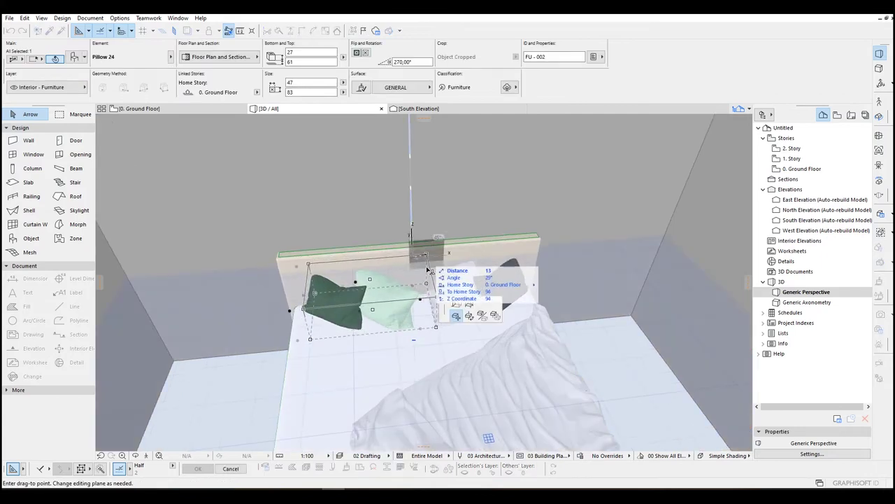
{"action": "left_click", "coordinate": [468, 303]}
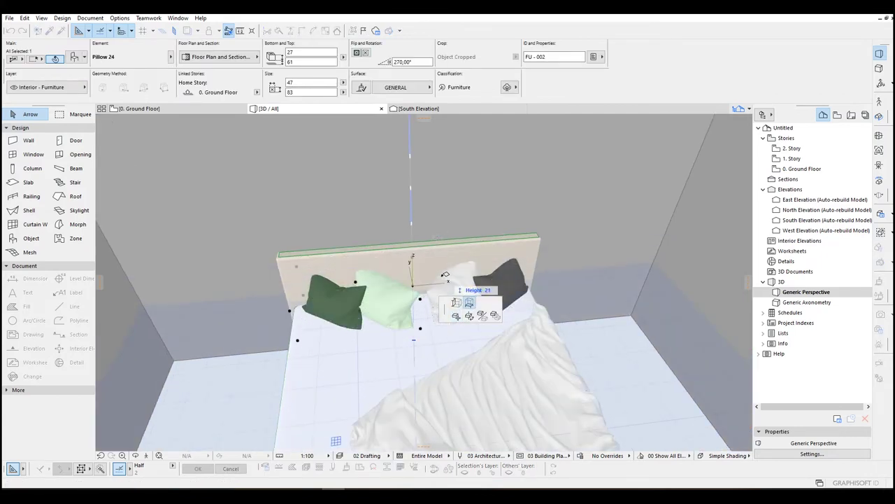
{"action": "left_click", "coordinate": [445, 276]}
Step: Enlarge the left pillow pair by setting its height to 35 with the dimensions linked proportionally
{"action": "double_click", "coordinate": [392, 268]}
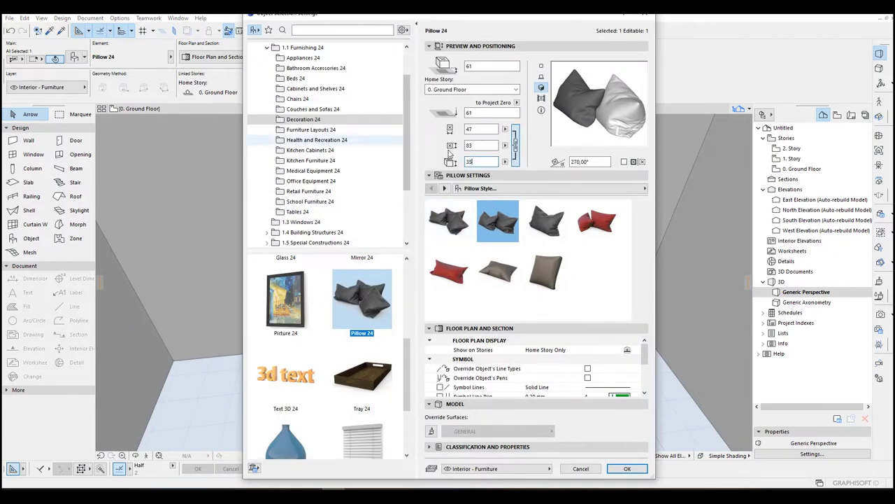
{"action": "left_click", "coordinate": [627, 470]}
{"action": "middle_click_drag", "start_coordinate": [424, 320], "coordinate": [384, 293], "text": "shift"}
{"action": "scroll", "coordinate": [438, 322], "scroll_direction": "down", "scroll_amount": 5}
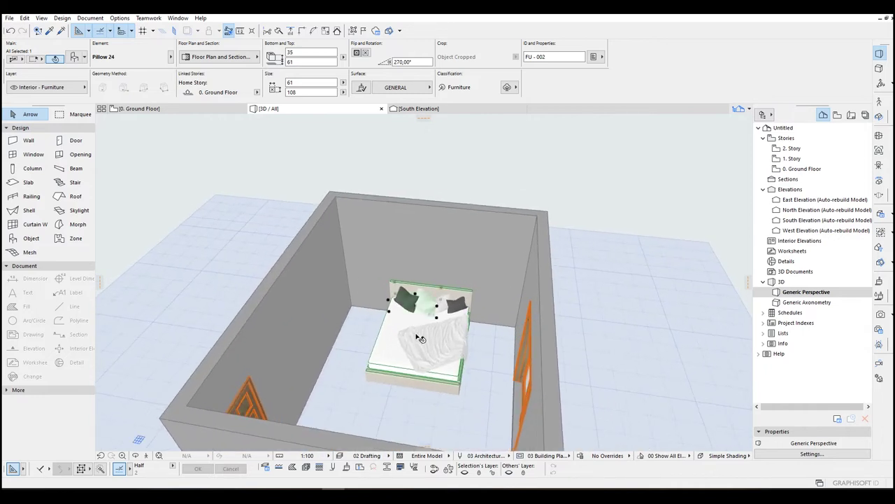
Step: Stretch the blanket diagonally toward the headboard to a size of about 191 by 210
{"action": "scroll", "coordinate": [417, 338], "scroll_direction": "up", "scroll_amount": 4}
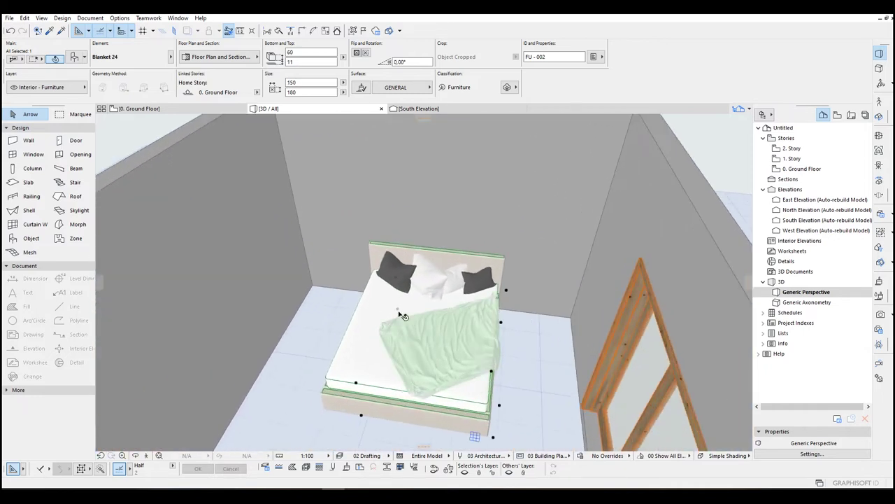
{"action": "left_click", "coordinate": [400, 311]}
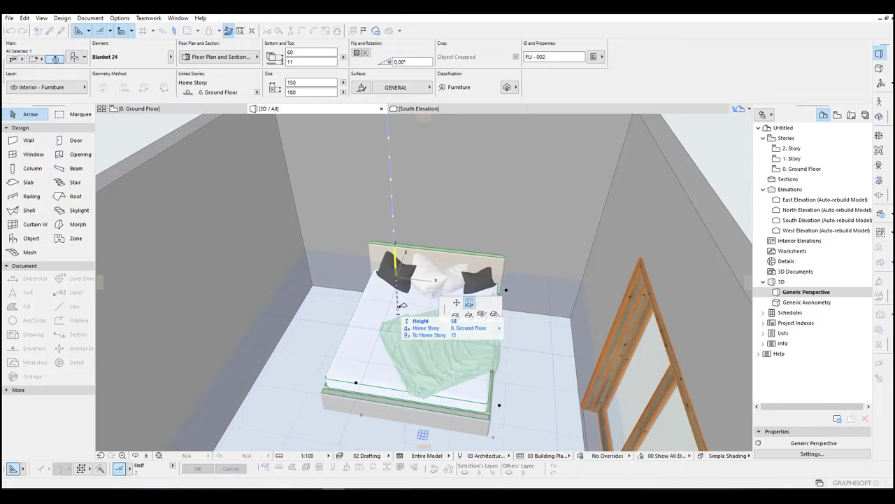
{"action": "left_click", "coordinate": [455, 307]}
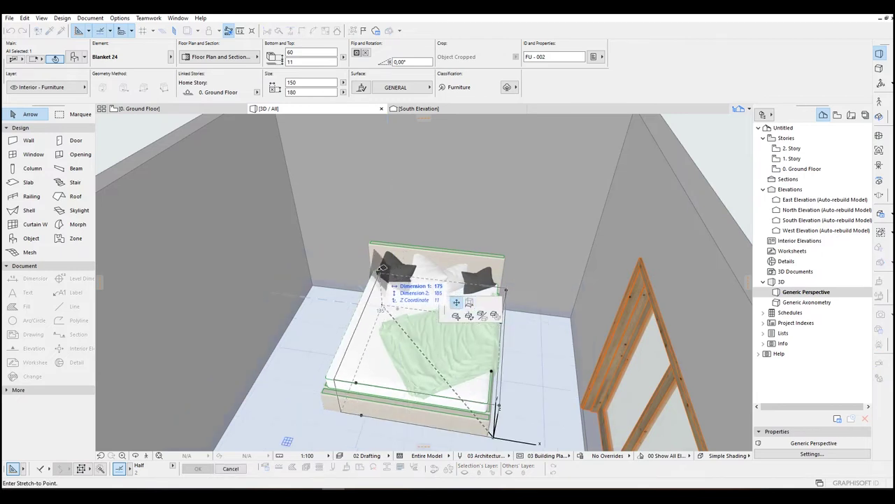
{"action": "left_click", "coordinate": [376, 265]}
Step: Override the blanket's surface, trying Paint - Bordeaux before settling on Paint - Dark Gray
{"action": "middle_click_drag", "start_coordinate": [427, 359], "coordinate": [388, 183], "text": "shift"}
{"action": "scroll", "coordinate": [441, 361], "scroll_direction": "up", "scroll_amount": 1}
{"action": "left_click", "coordinate": [360, 87]}
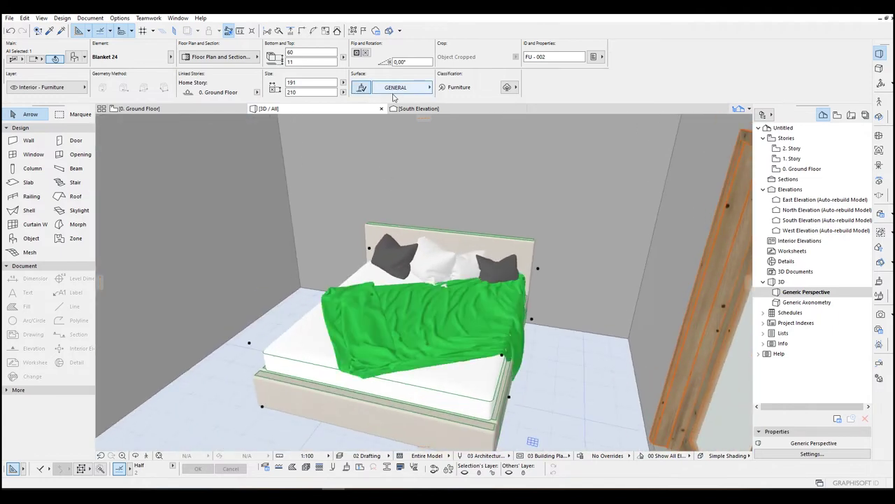
{"action": "left_click", "coordinate": [395, 88]}
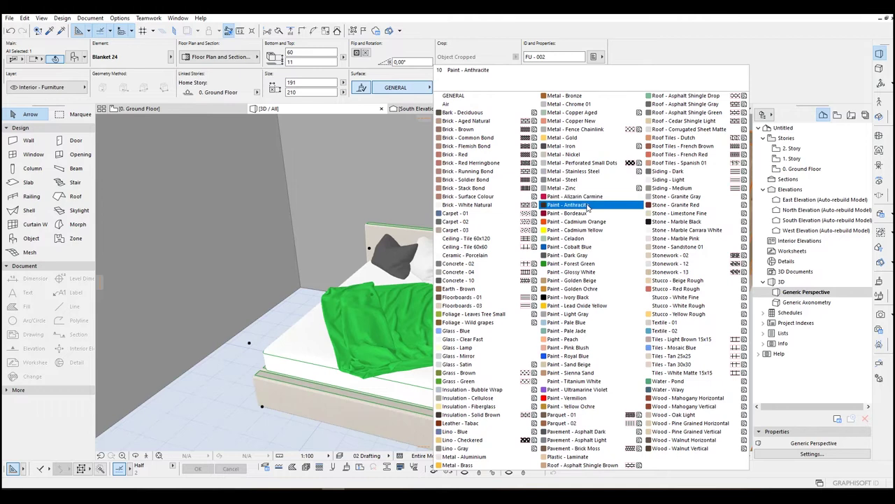
{"action": "left_click", "coordinate": [557, 219]}
{"action": "middle_click_drag", "start_coordinate": [489, 231], "coordinate": [533, 300], "text": "shift"}
{"action": "left_click", "coordinate": [397, 89]}
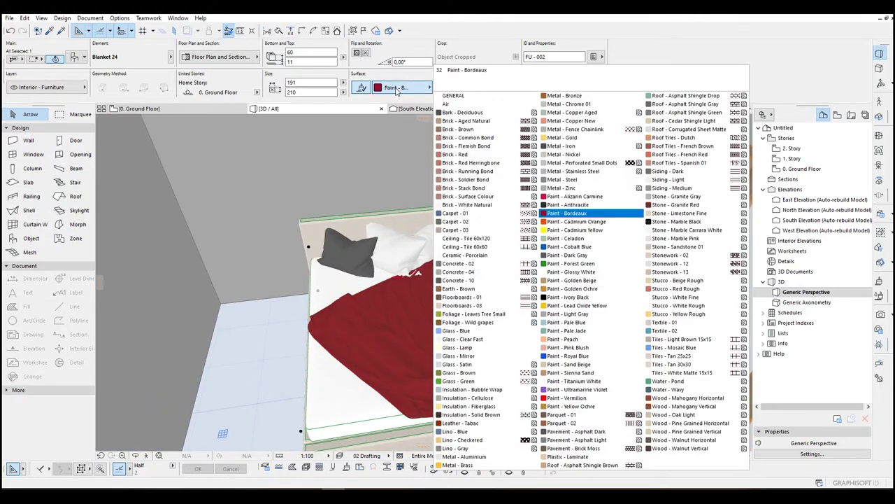
{"action": "left_click", "coordinate": [571, 256]}
Step: Shift the left pillow pair vertically by a distance of 3 and clear the selection
{"action": "mouse_move", "coordinate": [572, 256]}
{"action": "middle_mouse_down", "text": "shift"}
{"action": "mouse_move", "coordinate": [455, 324]}
{"action": "mouse_move", "coordinate": [459, 315]}
{"action": "mouse_move", "coordinate": [443, 304]}
{"action": "mouse_move", "coordinate": [422, 316]}
{"action": "mouse_move", "coordinate": [440, 352]}
{"action": "mouse_move", "coordinate": [455, 338]}
{"action": "mouse_move", "coordinate": [420, 301]}
{"action": "middle_mouse_up", "text": "shift"}
{"action": "scroll", "coordinate": [407, 258], "scroll_direction": "up", "scroll_amount": 3}
{"action": "left_click", "coordinate": [408, 258]}
{"action": "middle_click_drag", "start_coordinate": [408, 258], "coordinate": [385, 208], "text": "shift"}
{"action": "key", "text": "ctrl+d"}
{"action": "left_click", "coordinate": [404, 176]}
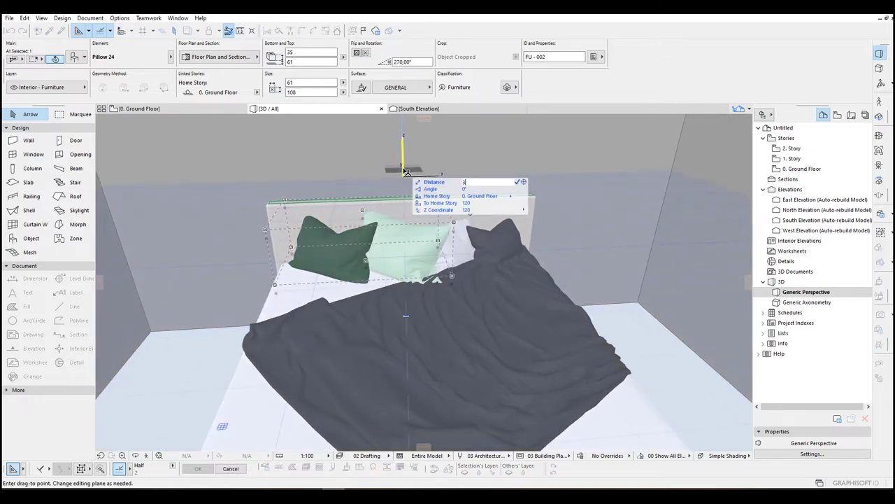
{"action": "key", "text": "Return"}
{"action": "middle_click_drag", "start_coordinate": [451, 229], "coordinate": [428, 329], "text": "shift"}
{"action": "scroll", "coordinate": [433, 265], "scroll_direction": "down", "scroll_amount": 6}
{"action": "left_click", "coordinate": [684, 235]}
{"action": "middle_click_drag", "start_coordinate": [557, 281], "coordinate": [519, 251], "text": "shift"}
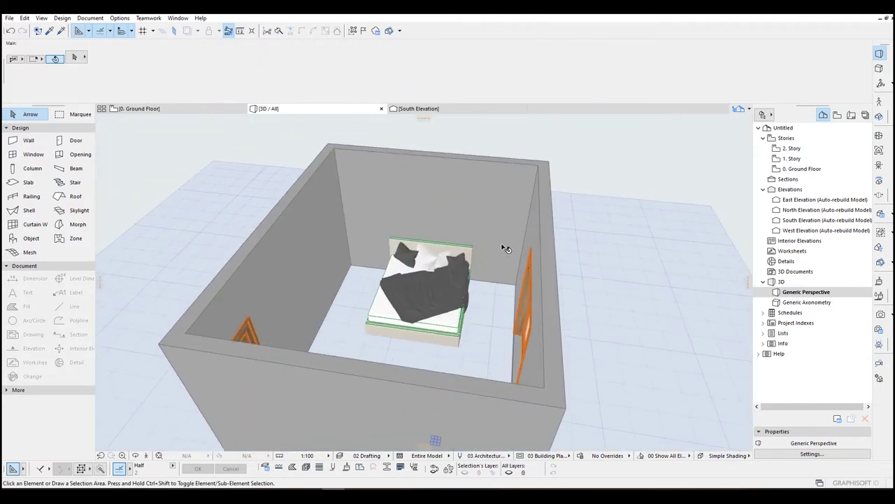
Step: Draw a rectangular structural concrete slab over the room's full outer wall footprint on the ground floor plan
{"action": "key", "text": "F2"}
{"action": "scroll", "coordinate": [425, 247], "scroll_direction": "down", "scroll_amount": 3}
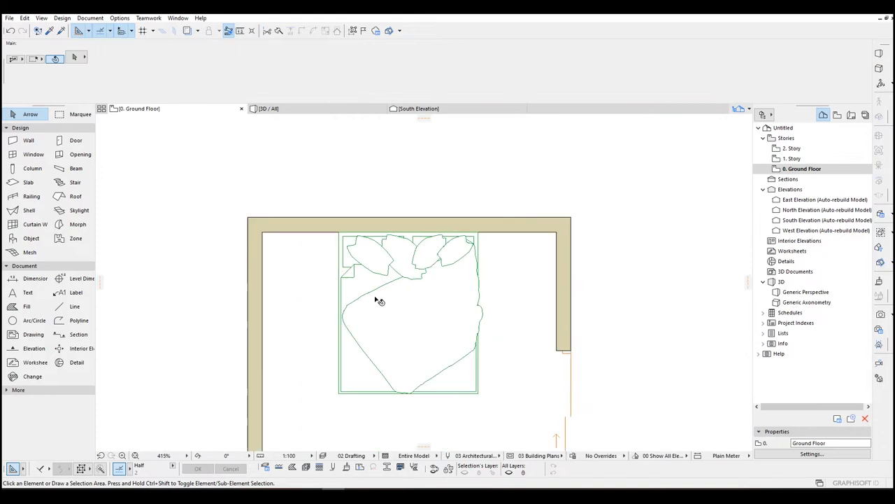
{"action": "left_click", "coordinate": [15, 184]}
{"action": "middle_click_drag", "start_coordinate": [420, 337], "coordinate": [413, 226]}
{"action": "scroll", "coordinate": [411, 226], "scroll_direction": "down", "scroll_amount": 3}
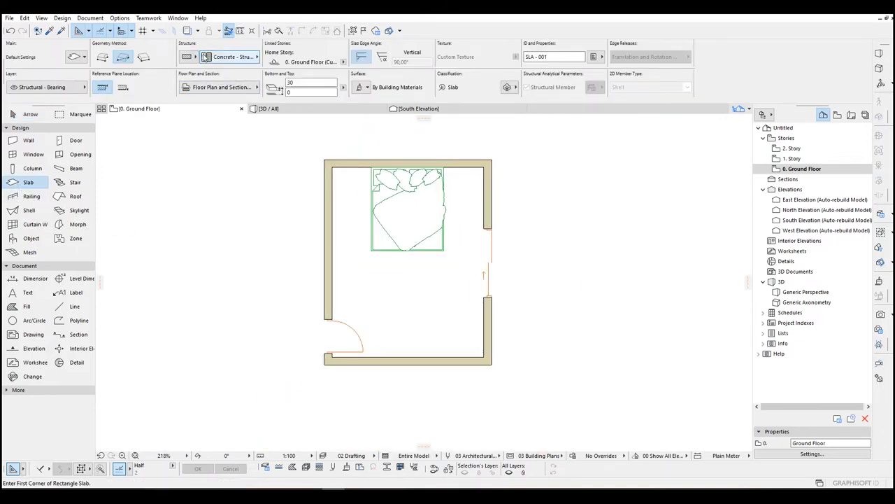
{"action": "middle_click_drag", "start_coordinate": [479, 344], "coordinate": [472, 365]}
{"action": "left_click", "coordinate": [318, 183]}
{"action": "key", "text": "Escape"}
{"action": "left_click", "coordinate": [317, 183]}
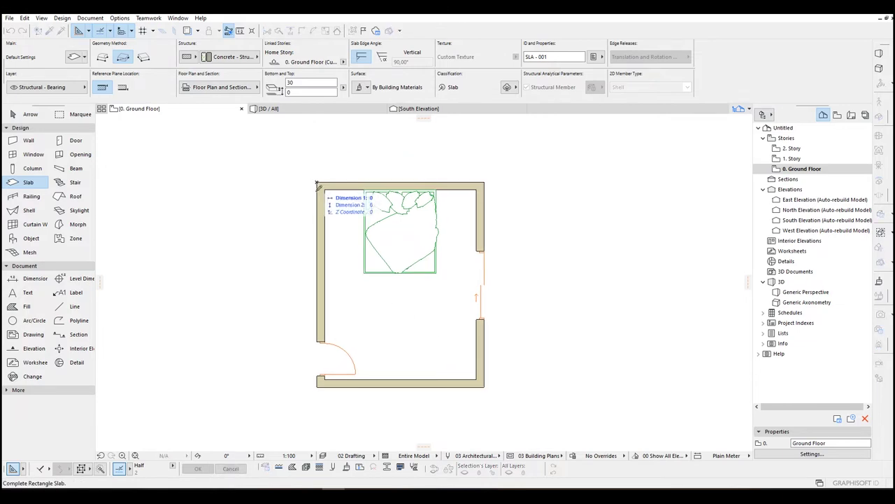
{"action": "left_click", "coordinate": [486, 383]}
{"action": "middle_click_drag", "start_coordinate": [519, 319], "coordinate": [430, 306]}
Step: Override the floor slab's top surface with Wood - Pine Grained Vertical in the 3D view and deselect the slab
{"action": "key", "text": "F3"}
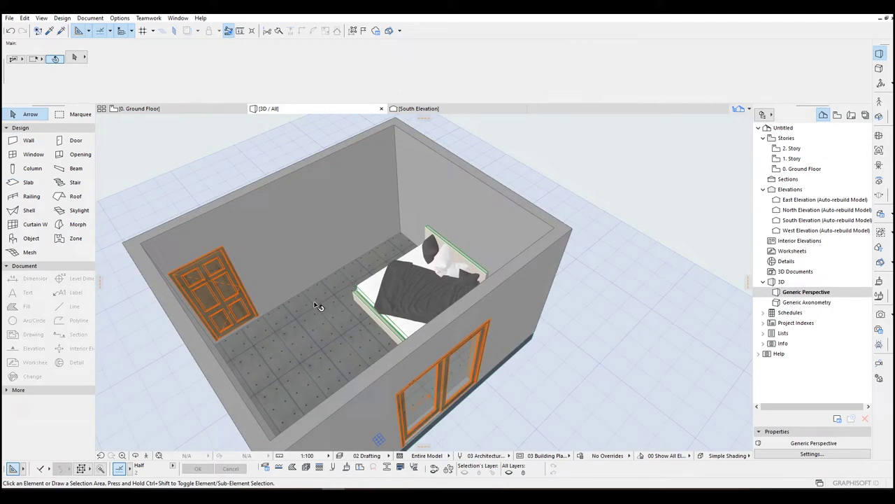
{"action": "scroll", "coordinate": [316, 305], "scroll_direction": "up", "scroll_amount": 6}
{"action": "left_click", "coordinate": [334, 341]}
{"action": "key", "text": "ctrl+t"}
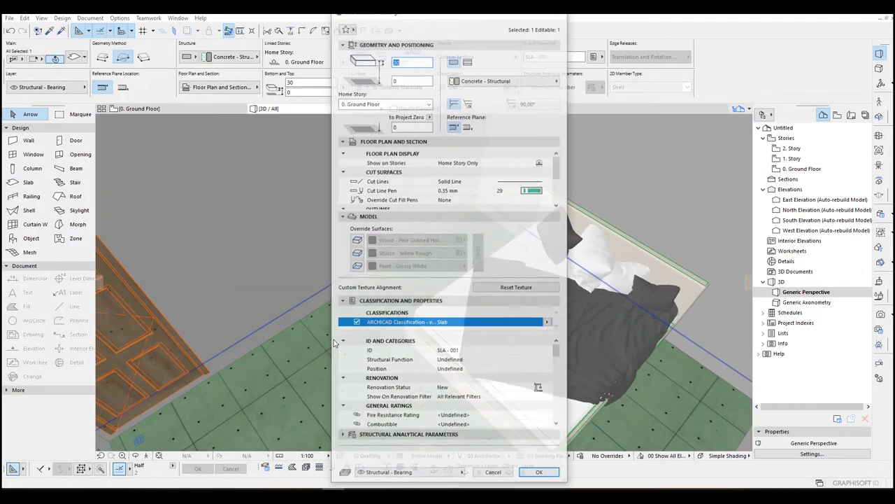
{"action": "left_click", "coordinate": [395, 240]}
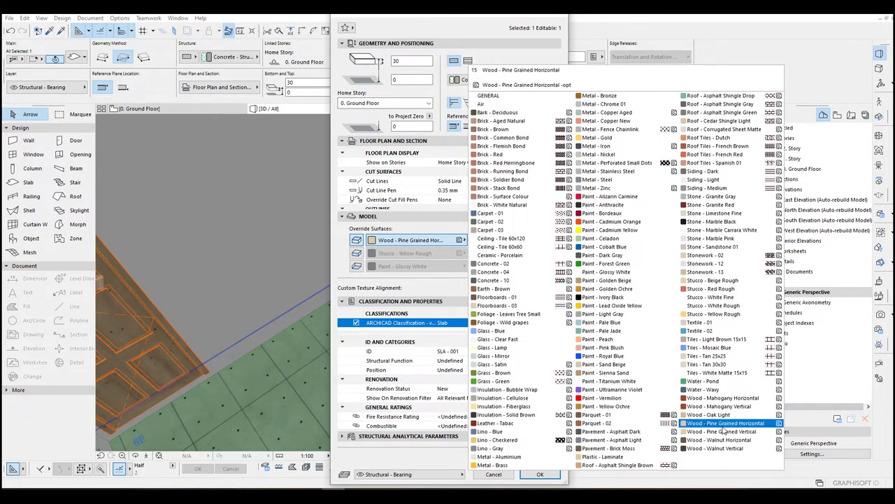
{"action": "left_click", "coordinate": [724, 432]}
{"action": "left_click", "coordinate": [540, 474]}
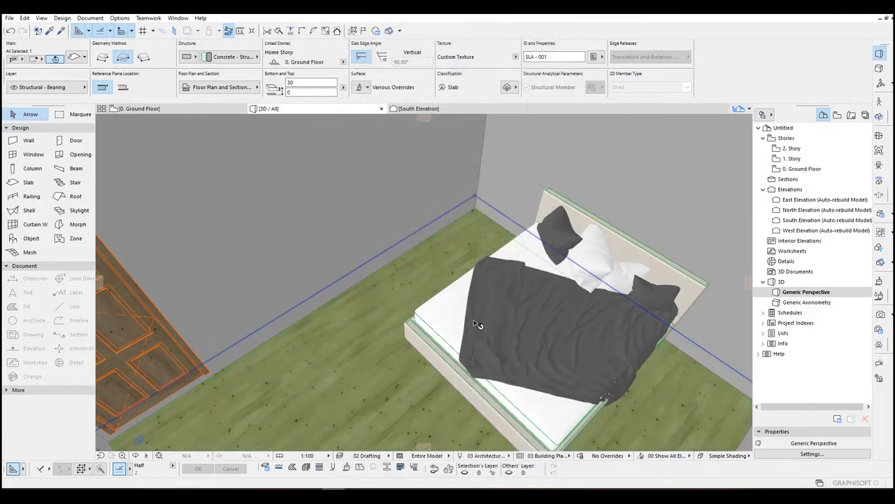
{"action": "scroll", "coordinate": [475, 323], "scroll_direction": "down", "scroll_amount": 5}
{"action": "middle_click_drag", "start_coordinate": [420, 340], "coordinate": [647, 297], "text": "shift"}
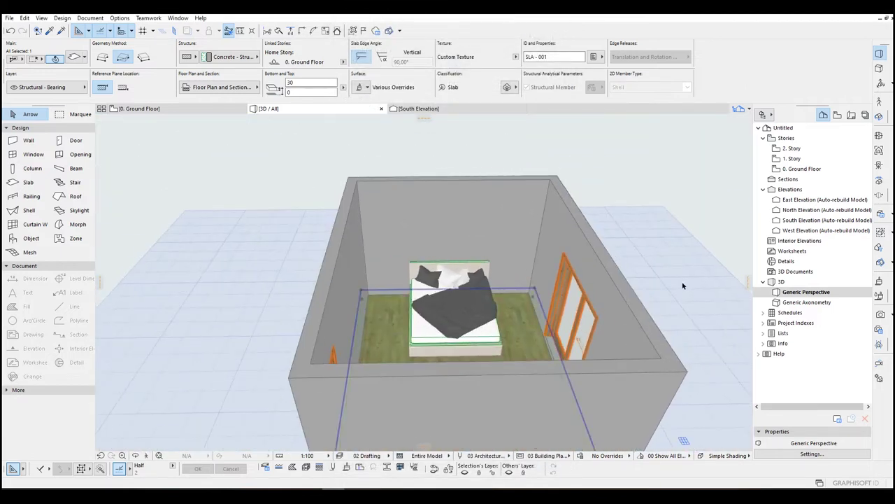
{"action": "left_click", "coordinate": [646, 297]}
Step: Turn off the editing plane display in the 3D view
{"action": "scroll", "coordinate": [640, 300], "scroll_direction": "up", "scroll_amount": 5}
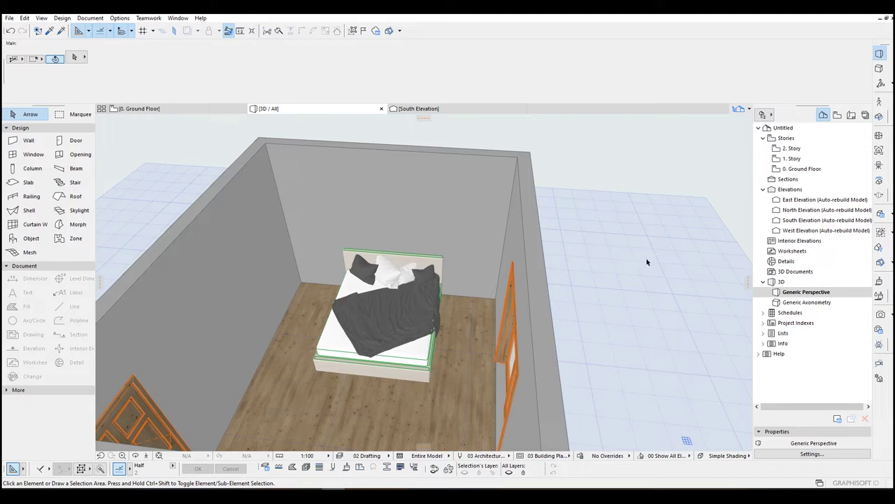
{"action": "left_click", "coordinate": [25, 19]}
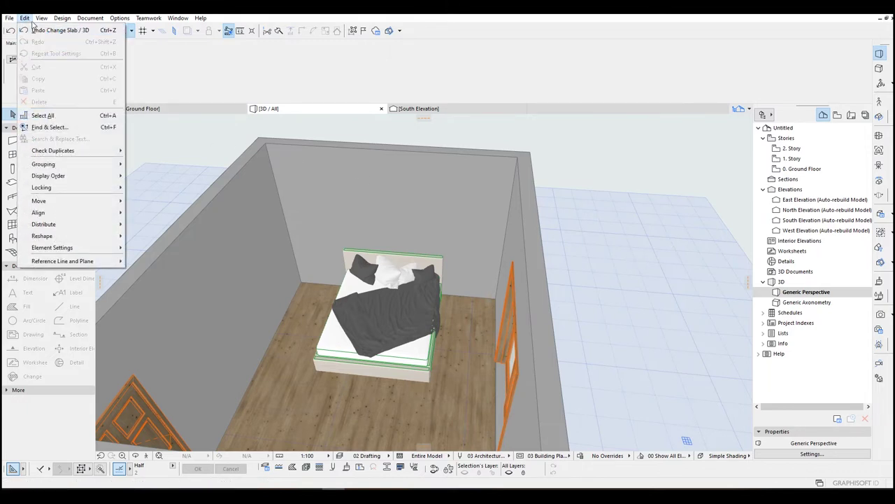
{"action": "mouse_move", "coordinate": [46, 19]}
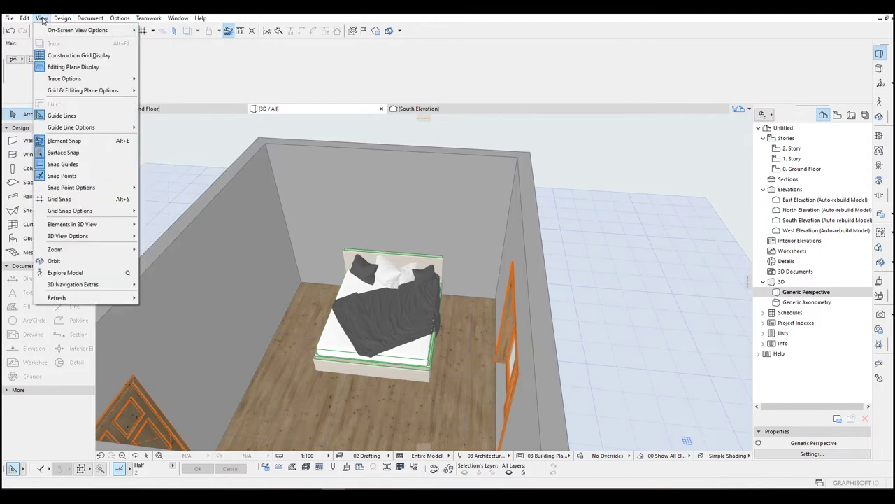
{"action": "left_click", "coordinate": [66, 69]}
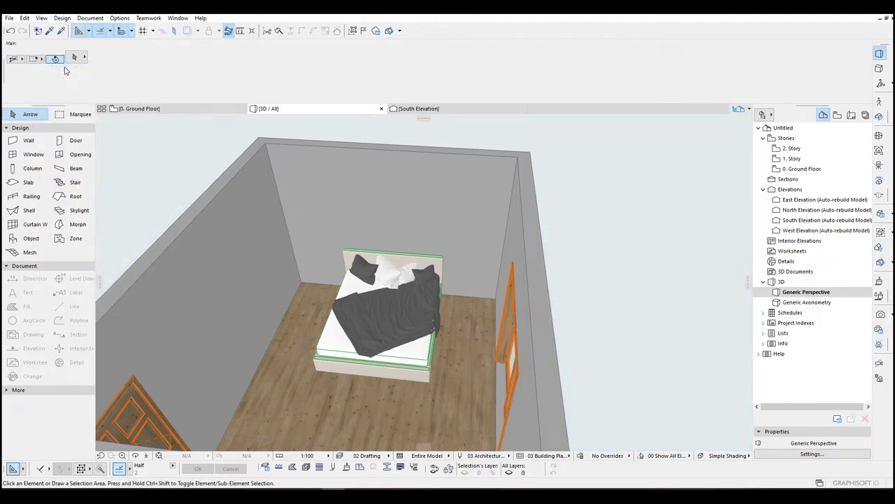
{"action": "scroll", "coordinate": [379, 228], "scroll_direction": "down", "scroll_amount": 2}
{"action": "middle_click_drag", "start_coordinate": [379, 228], "coordinate": [180, 262], "text": "shift"}
{"action": "middle_click_drag", "start_coordinate": [398, 191], "coordinate": [340, 240], "text": "shift"}
{"action": "scroll", "coordinate": [392, 226], "scroll_direction": "up", "scroll_amount": 3}
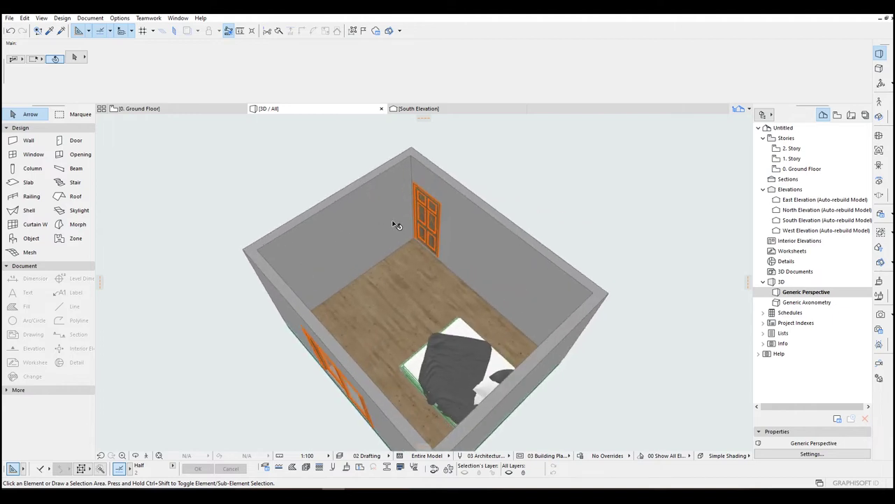
Step: On the ground floor plan, choose Wardrobe 02 24 from Cabinets and Shelves 24 as the object to place
{"action": "key", "text": "F2"}
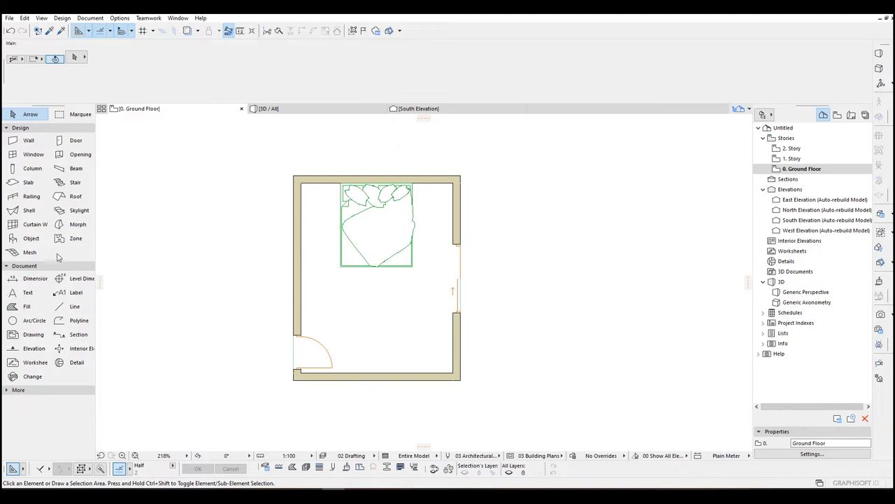
{"action": "left_click", "coordinate": [31, 238]}
{"action": "left_click", "coordinate": [74, 57]}
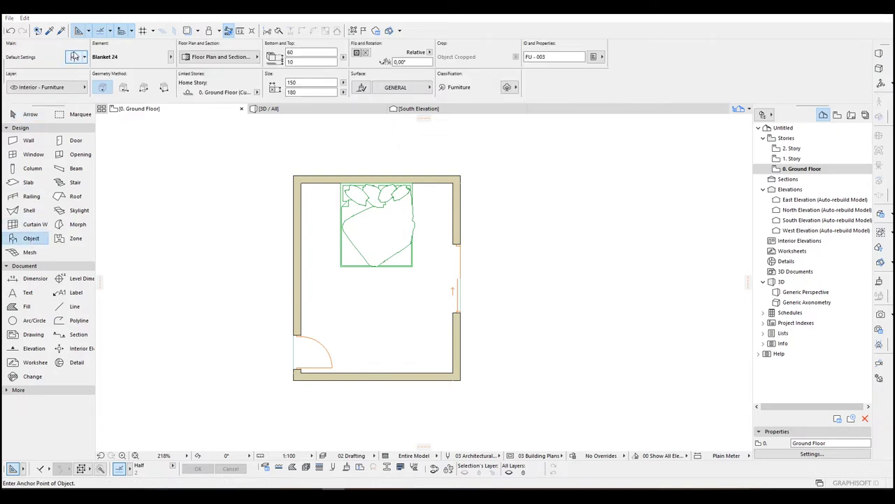
{"action": "scroll", "coordinate": [409, 113], "scroll_direction": "up", "scroll_amount": 5}
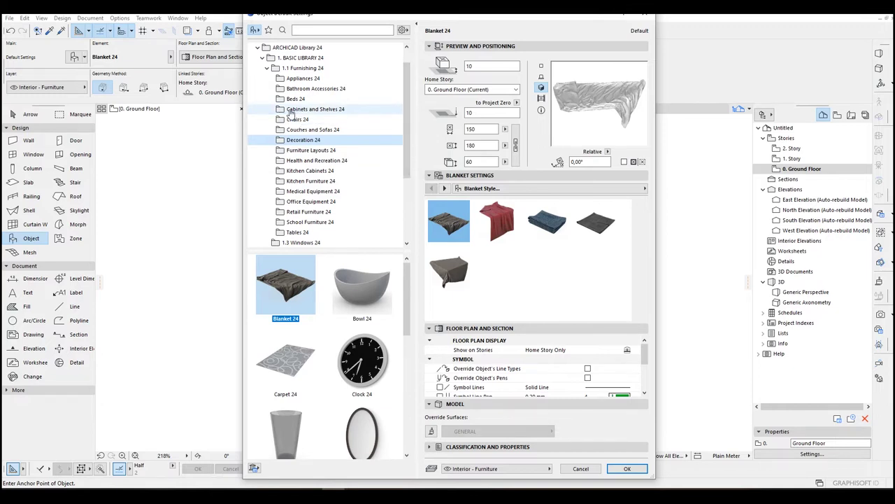
{"action": "left_click", "coordinate": [290, 112]}
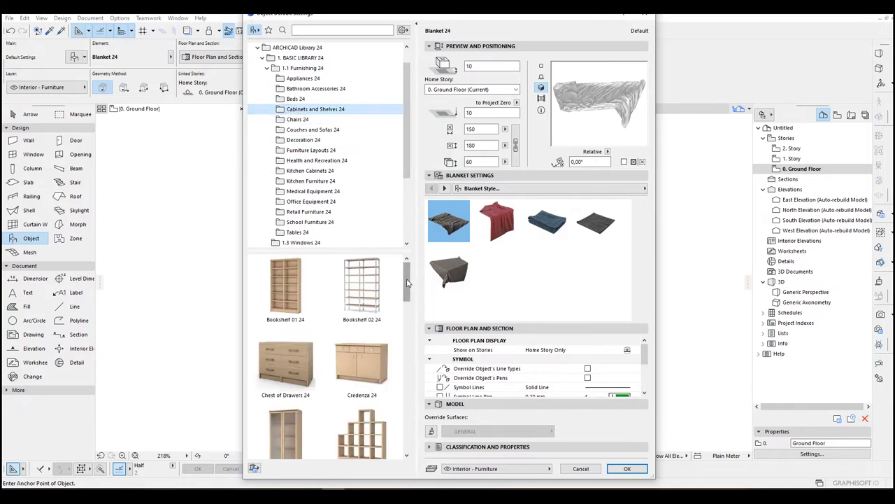
{"action": "scroll", "coordinate": [409, 282], "scroll_direction": "down", "scroll_amount": 8}
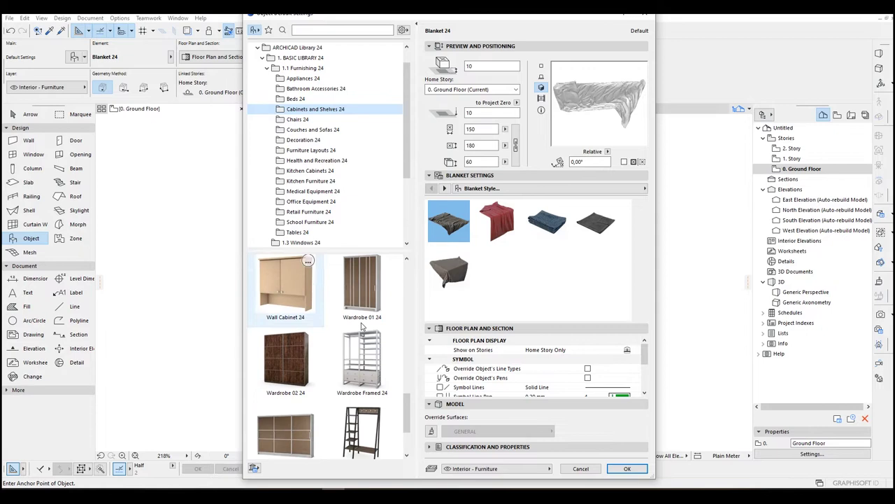
{"action": "scroll", "coordinate": [406, 440], "scroll_direction": "down", "scroll_amount": 3}
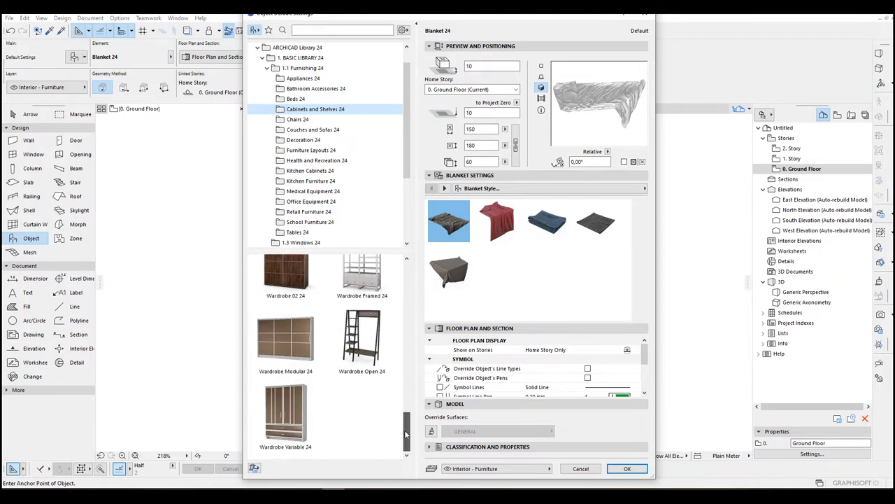
{"action": "left_click", "coordinate": [287, 414]}
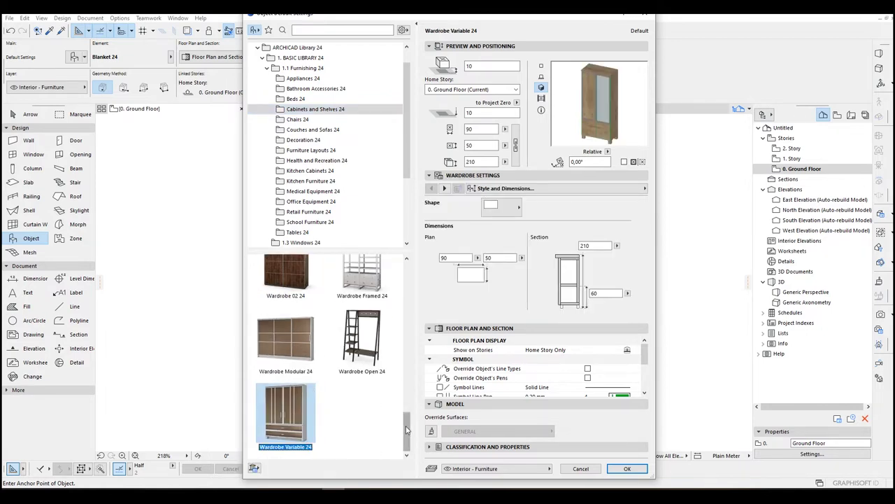
{"action": "scroll", "coordinate": [406, 429], "scroll_direction": "up", "scroll_amount": 2}
{"action": "left_click", "coordinate": [295, 362]}
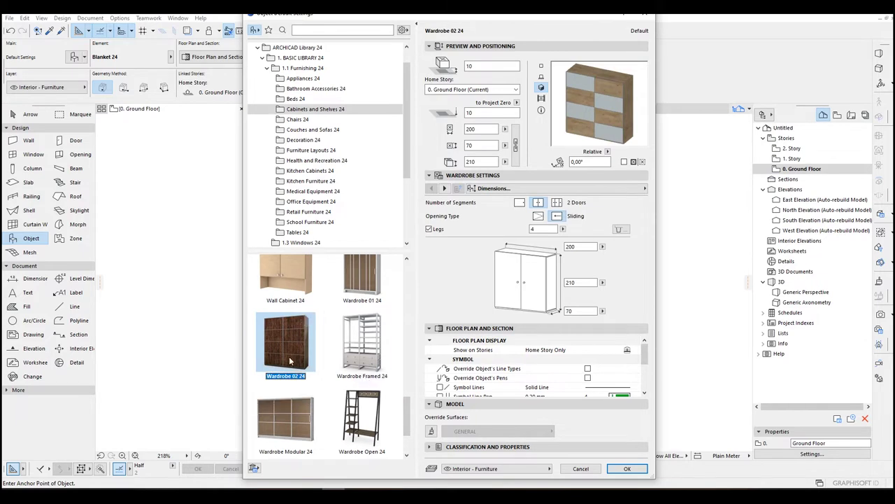
Step: Configure the wardrobe with three doors and the Sliding opening type
{"action": "left_click", "coordinate": [537, 216]}
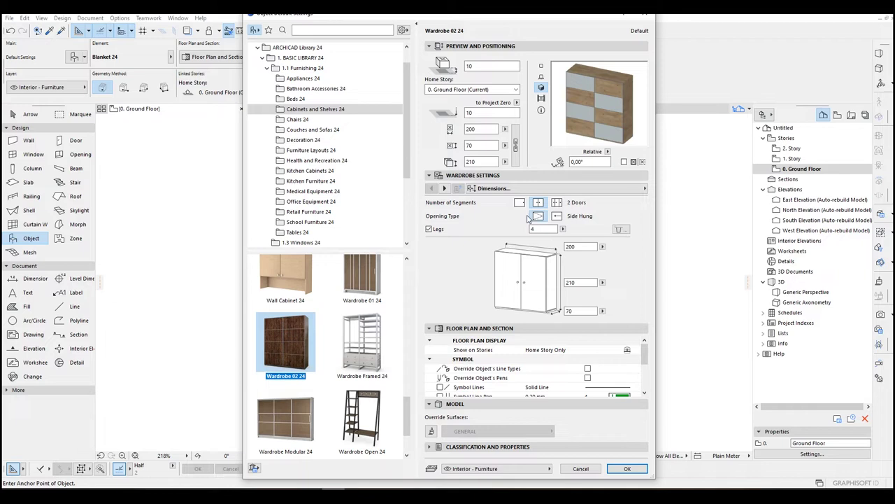
{"action": "left_click", "coordinate": [557, 216]}
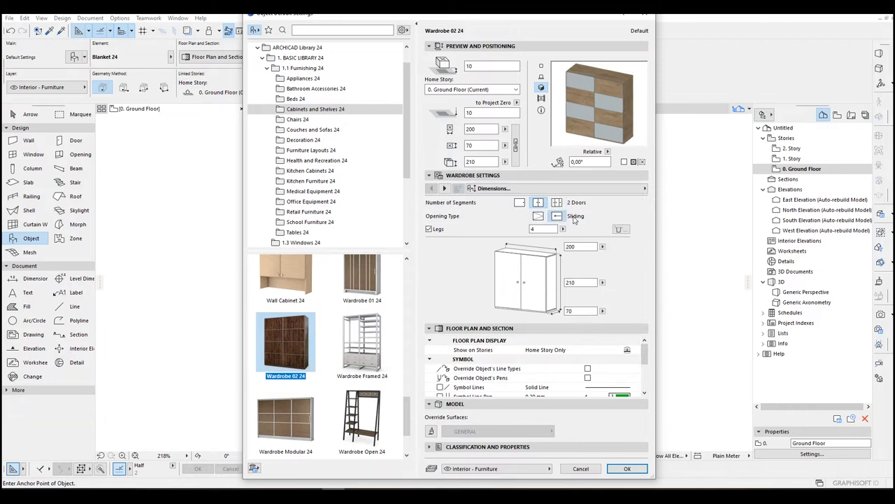
{"action": "left_click", "coordinate": [556, 204]}
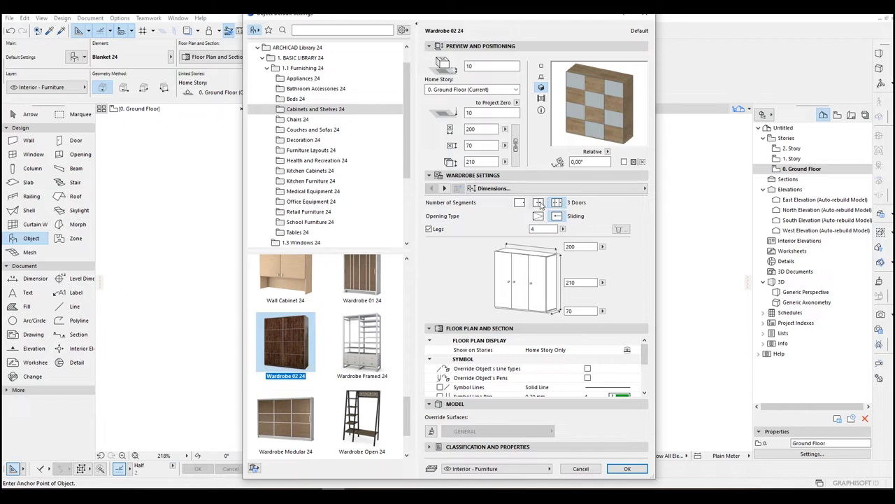
{"action": "left_click", "coordinate": [538, 203]}
{"action": "left_click", "coordinate": [557, 202]}
Step: Set all three wardrobe door segments to Panel 1, leaving the middle and third segments unmirrored
{"action": "left_click", "coordinate": [445, 189]}
{"action": "left_click", "coordinate": [445, 189]}
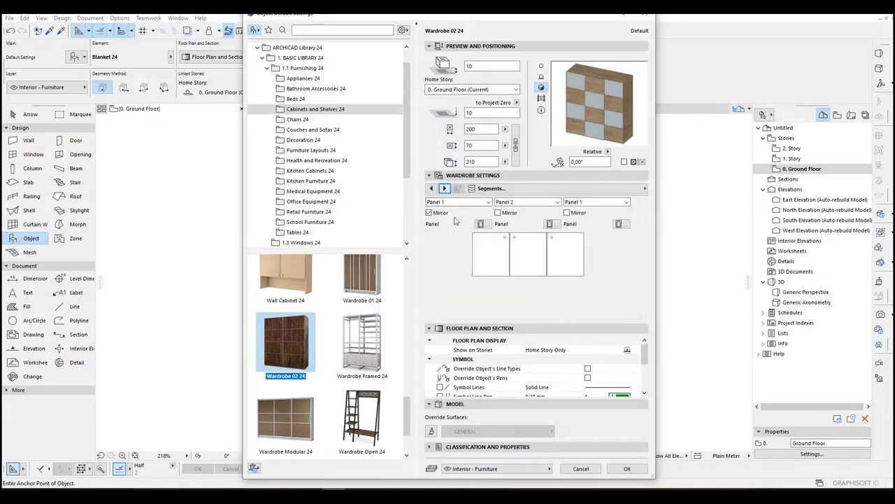
{"action": "left_click", "coordinate": [512, 202]}
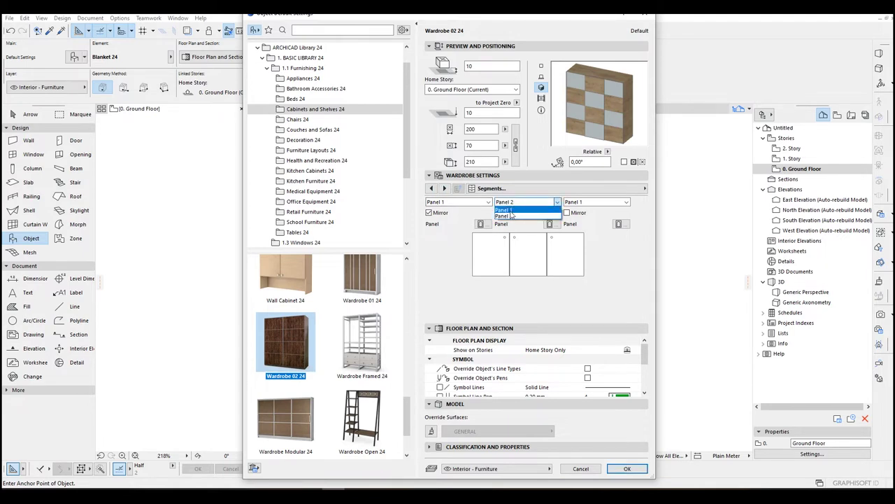
{"action": "left_click", "coordinate": [513, 209]}
{"action": "left_click", "coordinate": [513, 205]}
{"action": "left_click", "coordinate": [513, 209]}
{"action": "left_click", "coordinate": [528, 204]}
{"action": "left_click", "coordinate": [528, 203]}
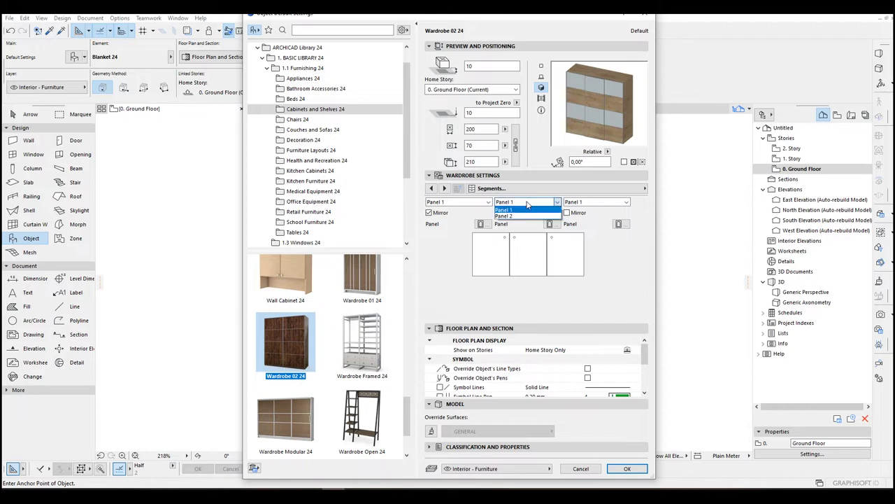
{"action": "left_click", "coordinate": [518, 210]}
{"action": "left_click", "coordinate": [505, 214]}
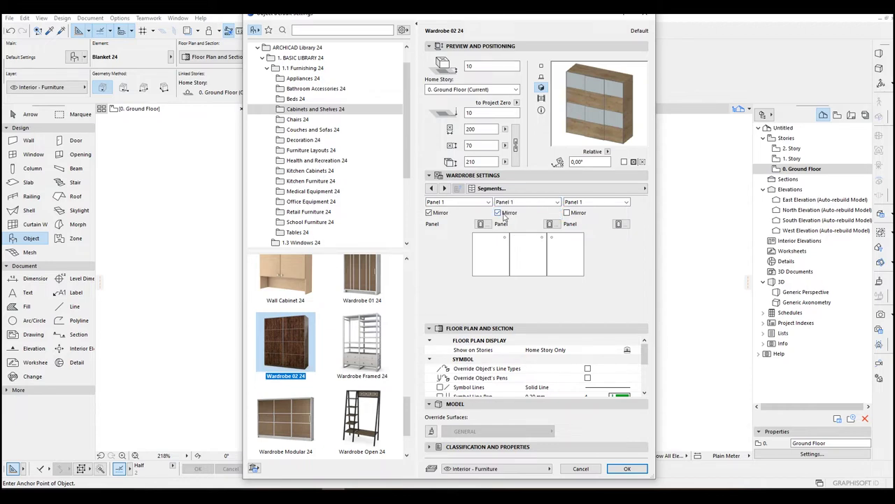
{"action": "left_click", "coordinate": [512, 202]}
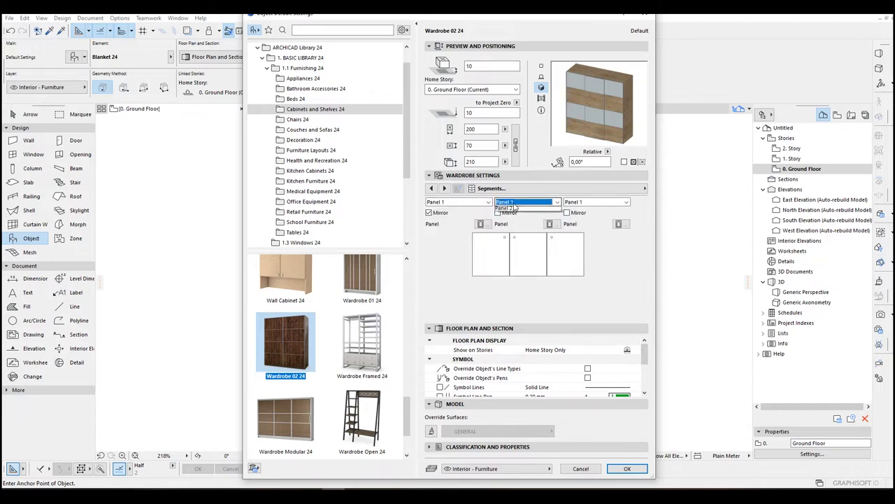
{"action": "left_click", "coordinate": [516, 210]}
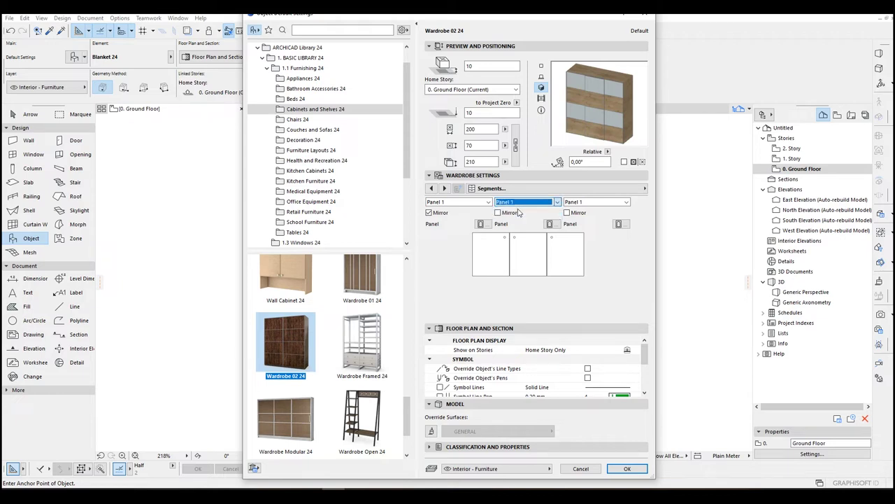
{"action": "left_click", "coordinate": [519, 204]}
{"action": "left_click", "coordinate": [518, 211]}
{"action": "left_click", "coordinate": [588, 203]}
{"action": "left_click", "coordinate": [590, 211]}
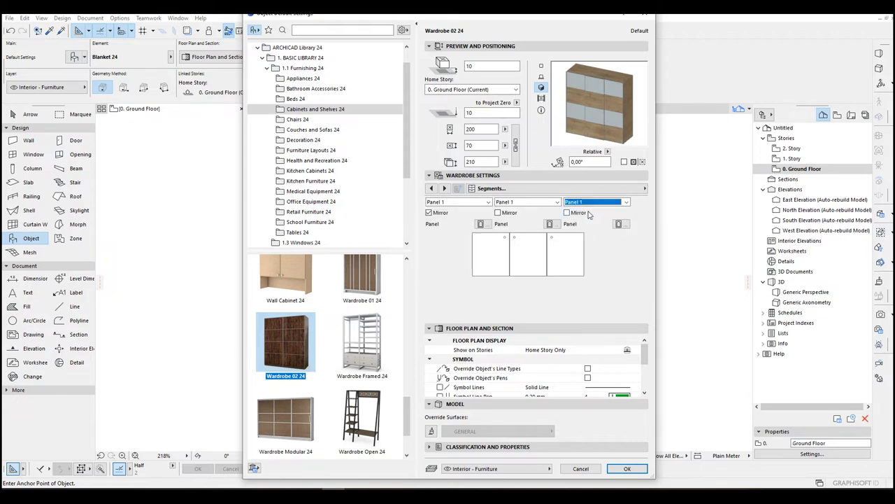
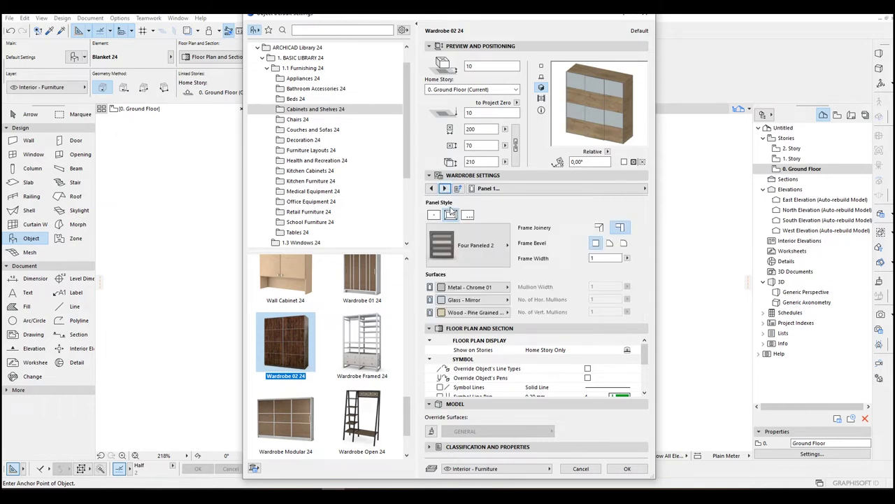
Step: Set the Panel 1 style of the wardrobe doors to Three Paneled
{"action": "left_click", "coordinate": [469, 242]}
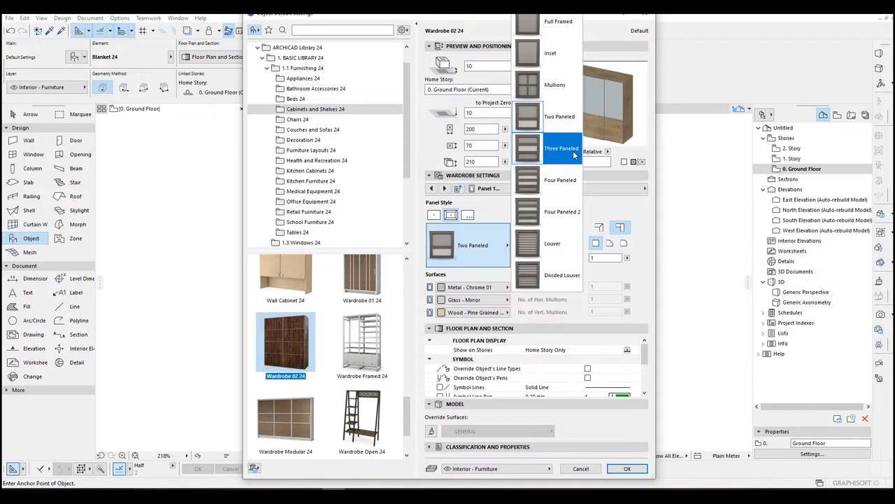
{"action": "left_click", "coordinate": [562, 149]}
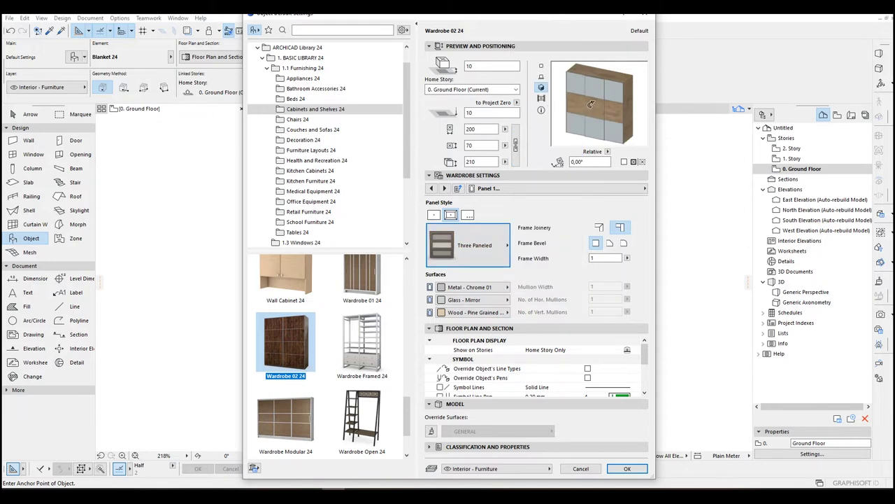
{"action": "left_click", "coordinate": [469, 241]}
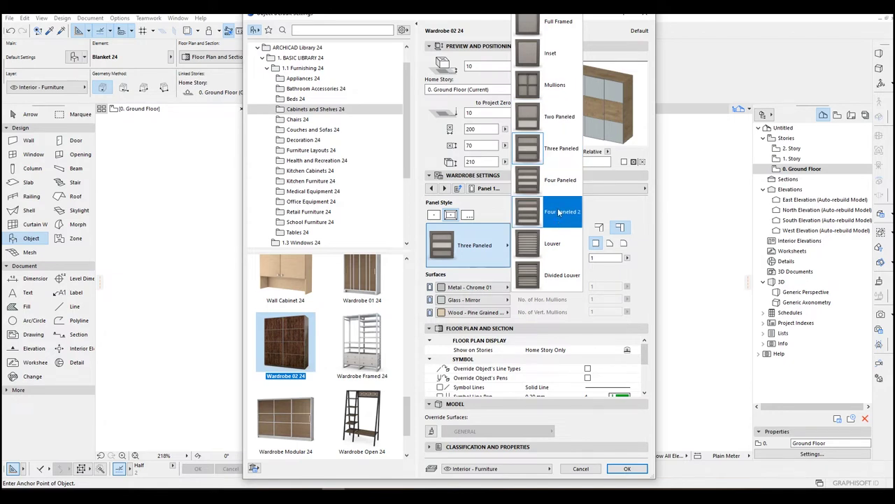
{"action": "left_click", "coordinate": [543, 153]}
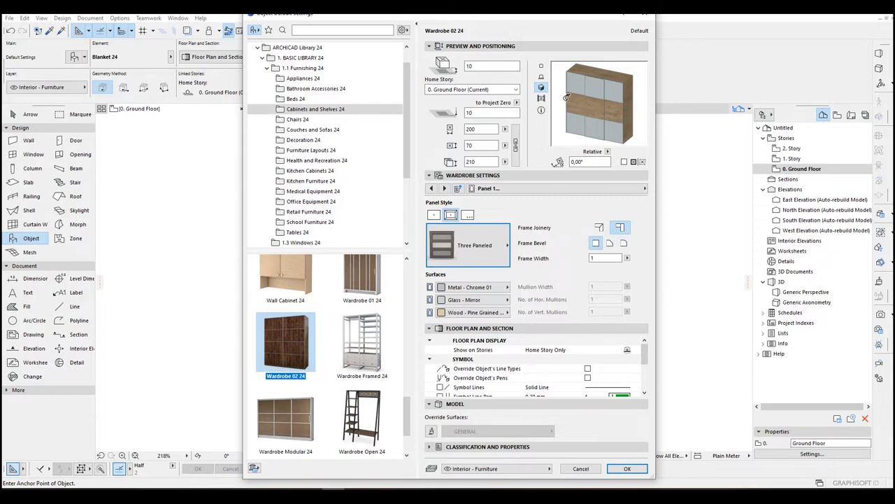
Step: Enable knobs on the wardrobe doors and try the Linear handle style
{"action": "left_click", "coordinate": [433, 189]}
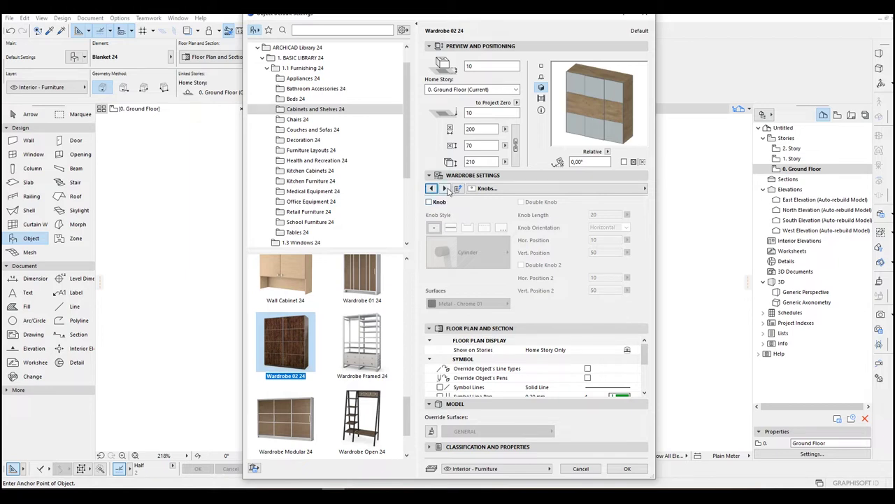
{"action": "left_click", "coordinate": [437, 203]}
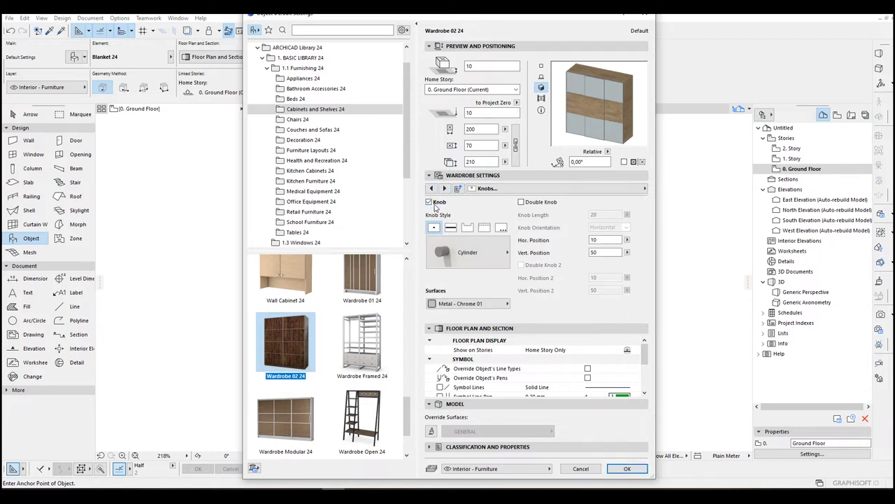
{"action": "left_click", "coordinate": [445, 253]}
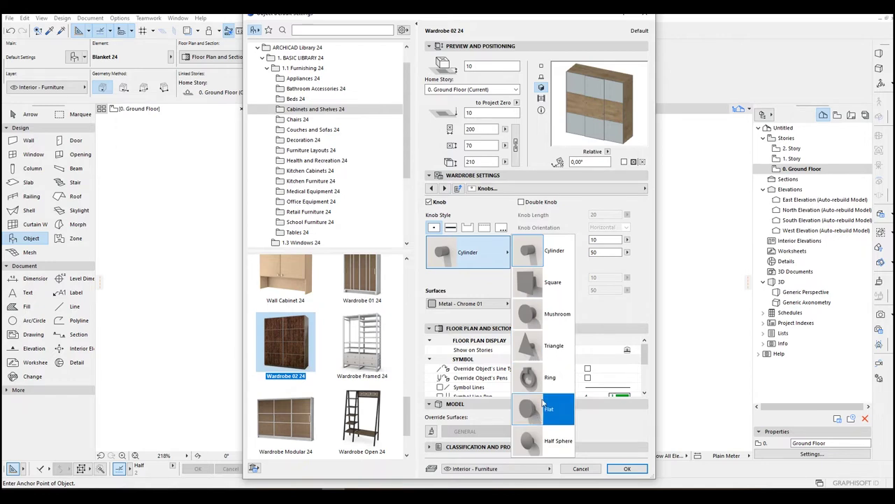
{"action": "left_click", "coordinate": [458, 256]}
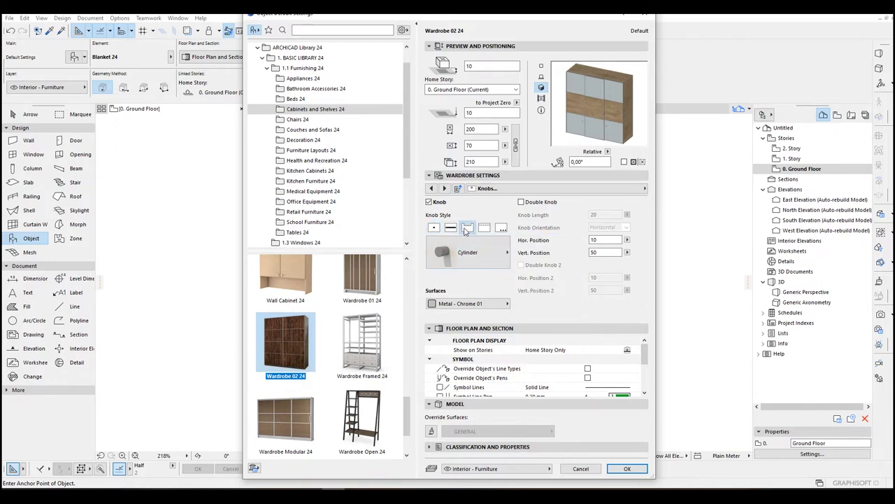
{"action": "left_click", "coordinate": [467, 228]}
{"action": "left_click", "coordinate": [451, 228]}
{"action": "left_click", "coordinate": [469, 257]}
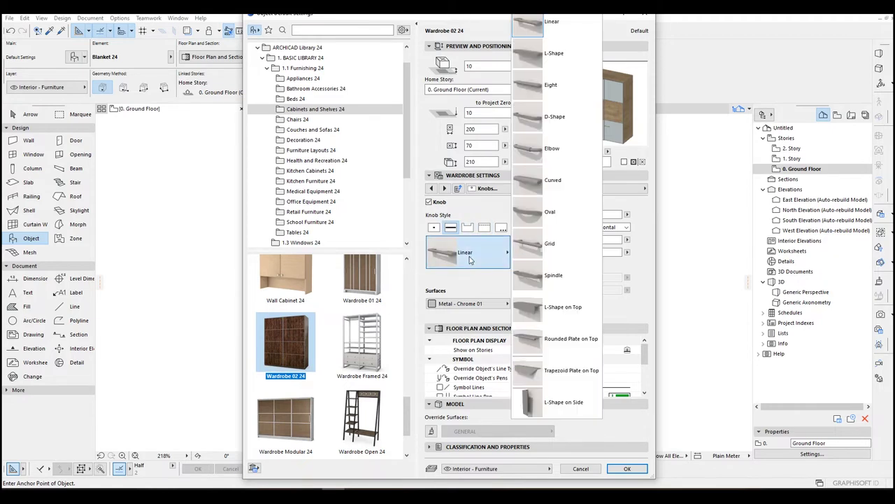
{"action": "left_click", "coordinate": [470, 260]}
Step: Try the Rectangle Hole grip, and set the door knob style to Bevel on the Top edge
{"action": "left_click", "coordinate": [467, 228]}
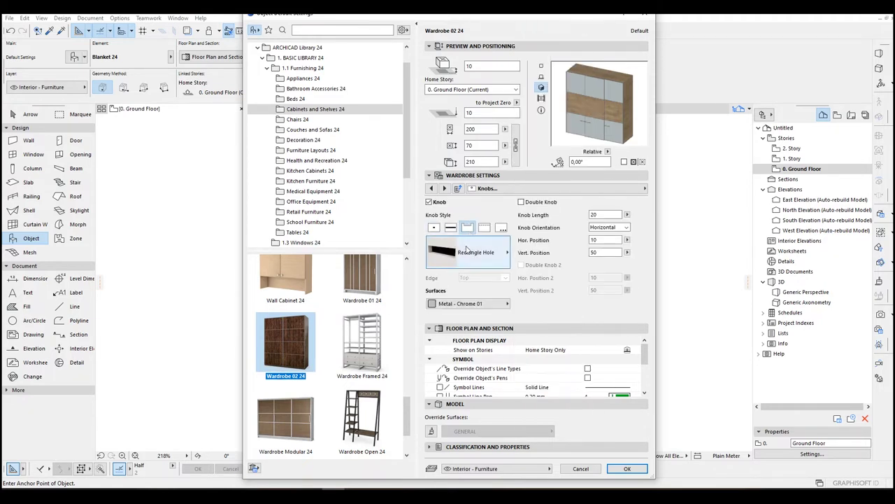
{"action": "left_click", "coordinate": [467, 253]}
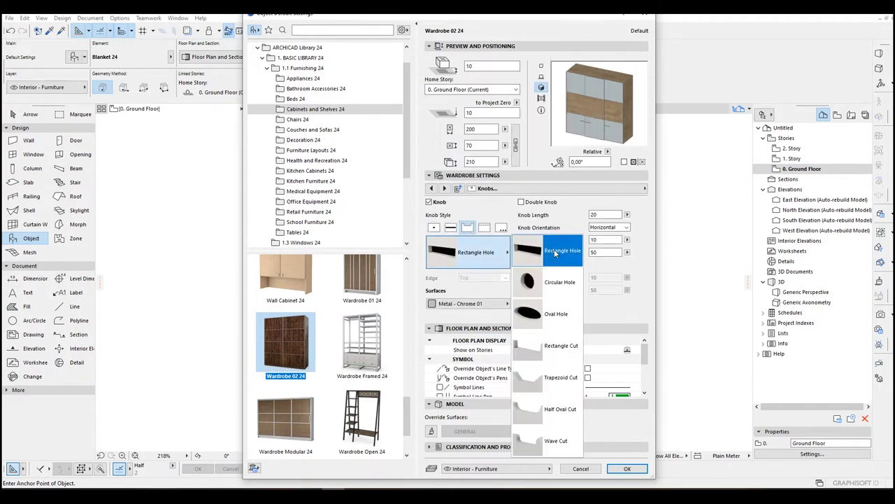
{"action": "left_click", "coordinate": [476, 249]}
{"action": "left_click", "coordinate": [484, 228]}
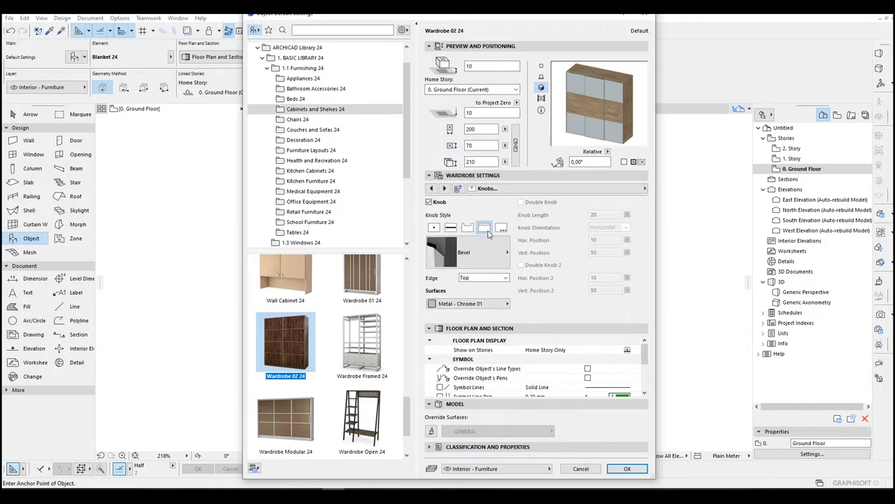
{"action": "left_click", "coordinate": [472, 253]}
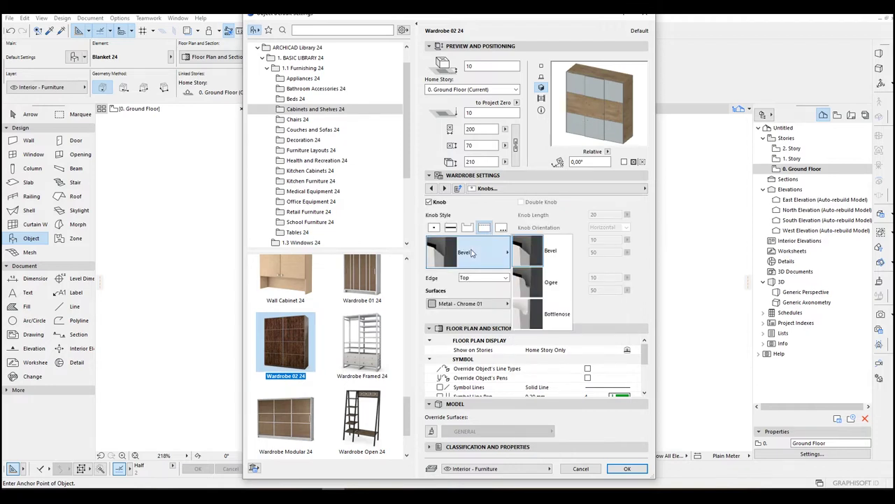
{"action": "left_click", "coordinate": [564, 260]}
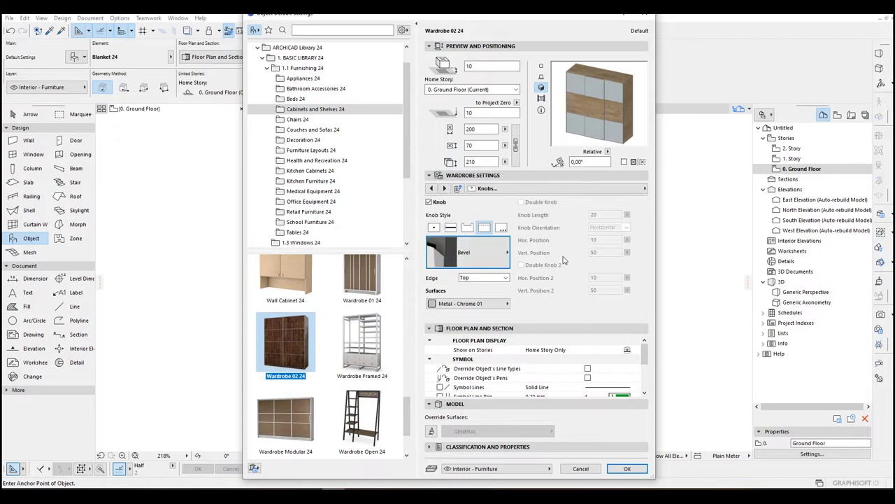
{"action": "left_click", "coordinate": [482, 279]}
{"action": "left_click", "coordinate": [466, 279]}
Step: Check the wardrobe's remaining settings pages and accept the configuration for placement on the floor plan
{"action": "left_click", "coordinate": [444, 188]}
{"action": "left_click", "coordinate": [444, 188]}
{"action": "left_click", "coordinate": [444, 188]}
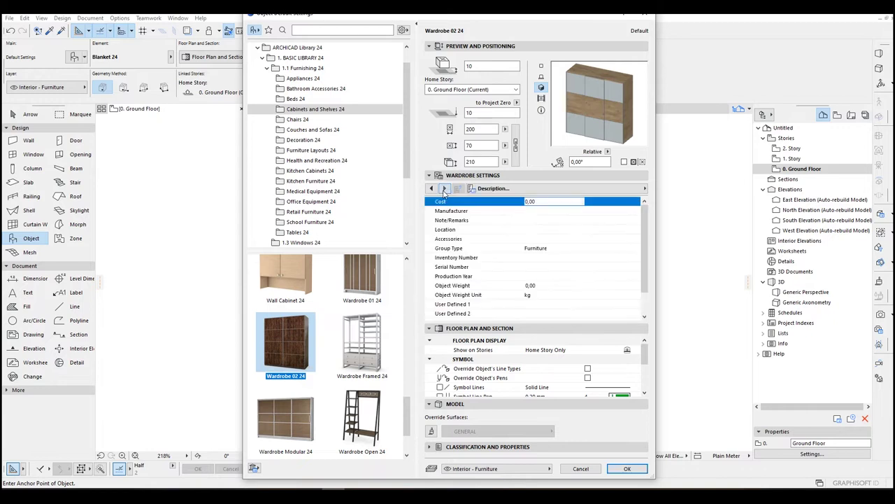
{"action": "left_click", "coordinate": [619, 470]}
{"action": "scroll", "coordinate": [406, 362], "scroll_direction": "up", "scroll_amount": 3}
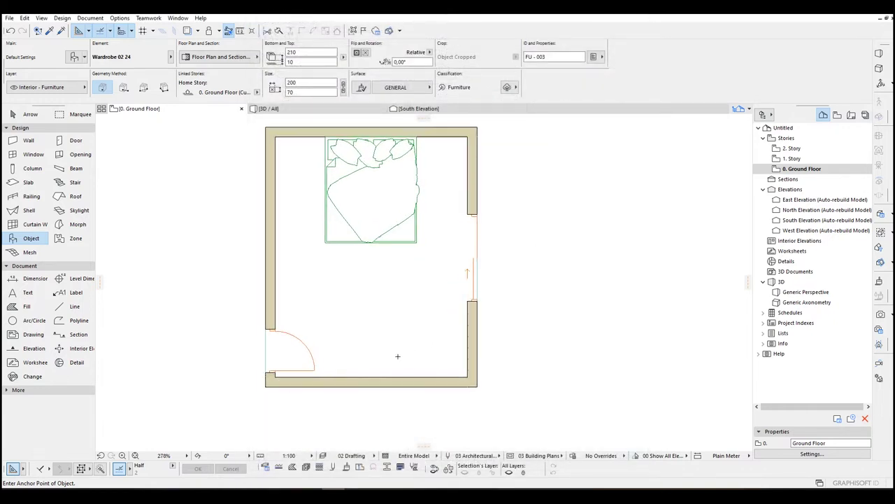
Step: Place the 200 by 70 Wardrobe 02 24 in the lower part of the room and select it
{"action": "middle_click_drag", "start_coordinate": [376, 321], "coordinate": [402, 287]}
{"action": "left_click", "coordinate": [400, 310]}
{"action": "key", "text": "Escape"}
{"action": "left_click", "coordinate": [401, 309]}
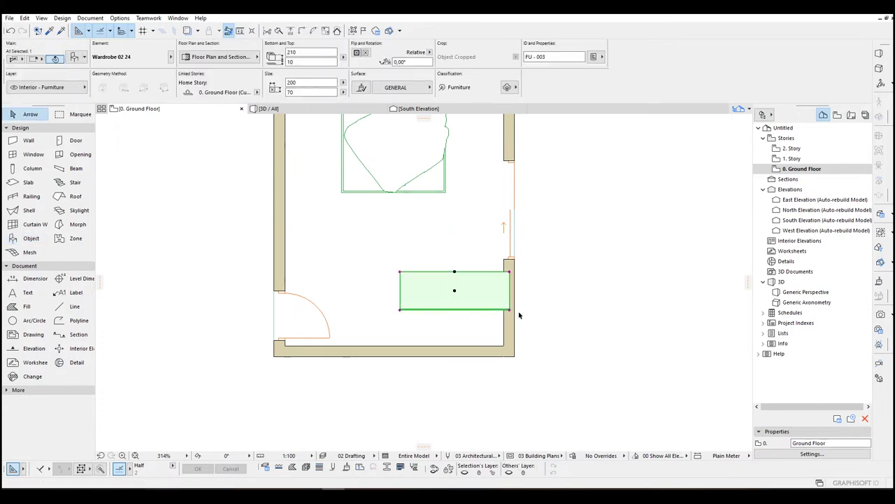
Step: Move the wardrobe into the room's lower-right inner corner and stretch its length to 251
{"action": "key", "text": "ctrl+d"}
{"action": "left_click", "coordinate": [510, 310]}
{"action": "left_click_drag", "start_coordinate": [495, 341], "coordinate": [504, 346]}
{"action": "left_click_drag", "start_coordinate": [394, 346], "coordinate": [366, 345]}
{"action": "scroll", "coordinate": [392, 312], "scroll_direction": "down", "scroll_amount": 3}
{"action": "scroll", "coordinate": [458, 315], "scroll_direction": "up", "scroll_amount": 2}
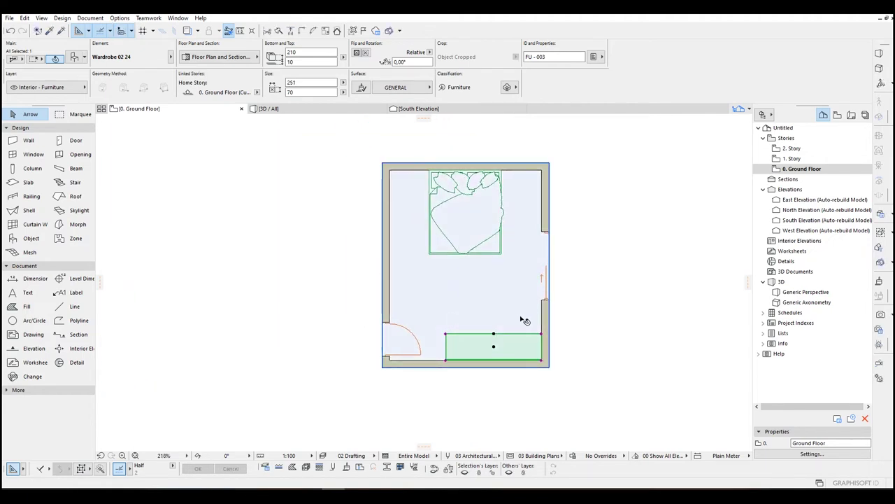
Step: Move the wardrobe away from the corner to lie across the left wall, near the bed
{"action": "middle_click_drag", "start_coordinate": [487, 350], "coordinate": [523, 360]}
{"action": "key", "text": "ctrl+d"}
{"action": "left_click", "coordinate": [529, 357]}
{"action": "left_click", "coordinate": [439, 261]}
{"action": "key", "text": "ctrl+e"}
{"action": "left_click", "coordinate": [406, 255]}
{"action": "left_click", "coordinate": [544, 256]}
{"action": "key", "text": "Escape"}
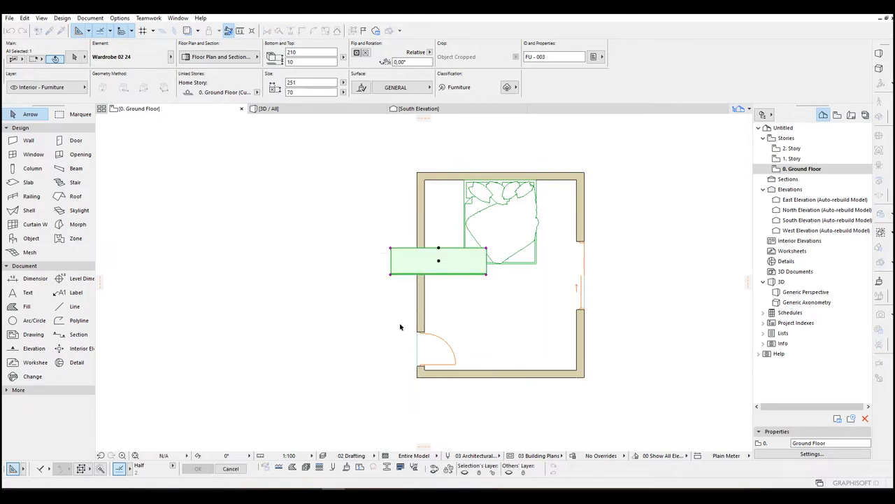
Step: Rotate the wardrobe 90° clockwise and move it inside the room between the left wall and the bed
{"action": "key", "text": "ctrl+e"}
{"action": "left_click", "coordinate": [402, 254]}
{"action": "left_click", "coordinate": [523, 259]}
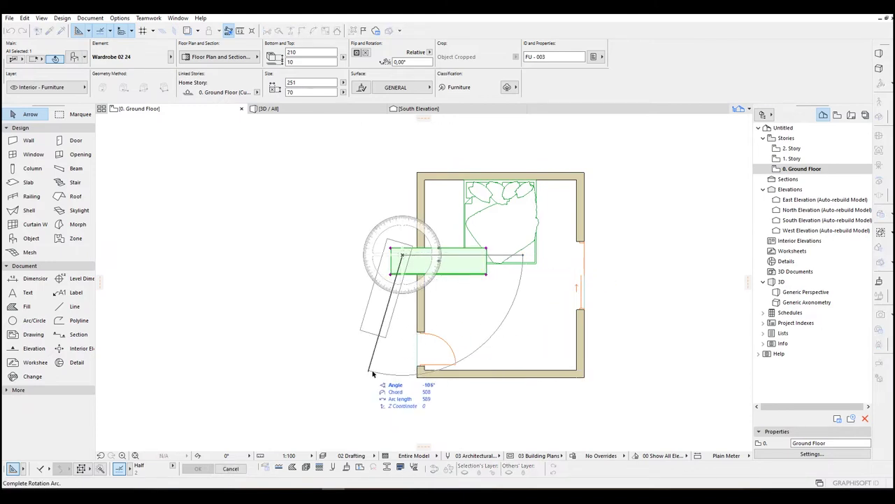
{"action": "left_click", "coordinate": [402, 369]}
{"action": "left_click", "coordinate": [383, 244]}
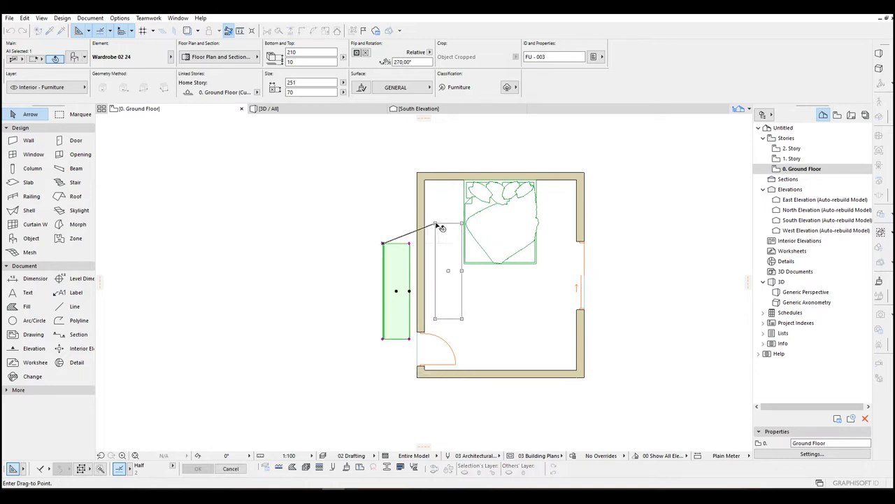
{"action": "left_click", "coordinate": [437, 224]}
{"action": "scroll", "coordinate": [440, 227], "scroll_direction": "up", "scroll_amount": 4}
{"action": "middle_click_drag", "start_coordinate": [496, 340], "coordinate": [465, 292]}
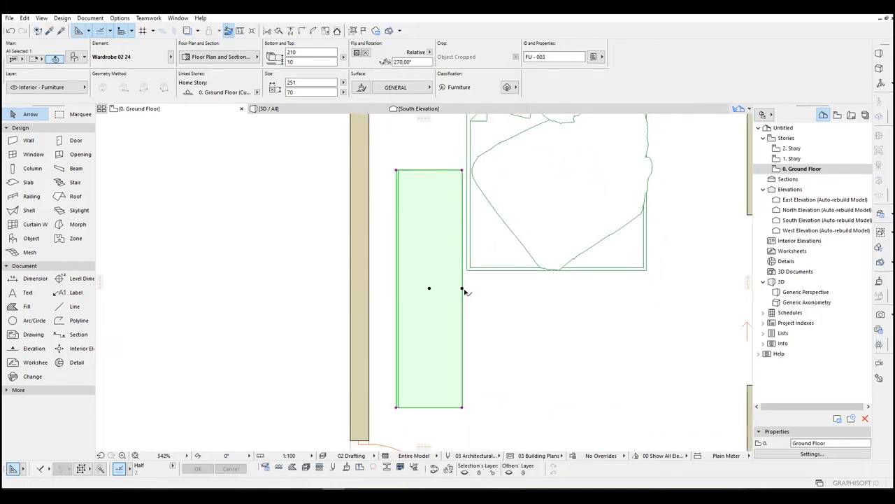
Step: Mirror the wardrobe about a vertical axis so its doors face the bed
{"action": "key", "text": "ctrl+m"}
{"action": "left_click", "coordinate": [450, 298]}
{"action": "left_click", "coordinate": [452, 232]}
Step: Move the wardrobe's back flush against the left wall and shift it down slightly towards the swing door
{"action": "key", "text": "ctrl+d"}
{"action": "left_click", "coordinate": [439, 170]}
{"action": "middle_click_drag", "start_coordinate": [443, 203], "coordinate": [468, 319]}
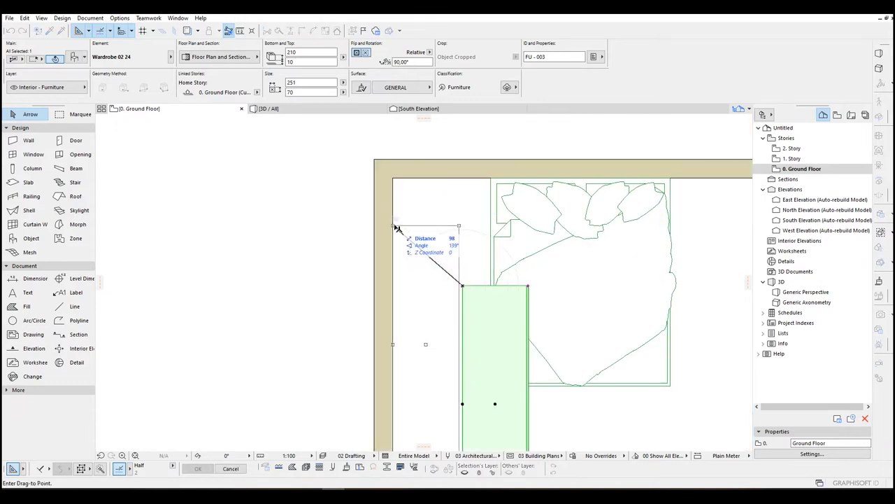
{"action": "left_click", "coordinate": [396, 226]}
{"action": "scroll", "coordinate": [398, 234], "scroll_direction": "down", "scroll_amount": 4}
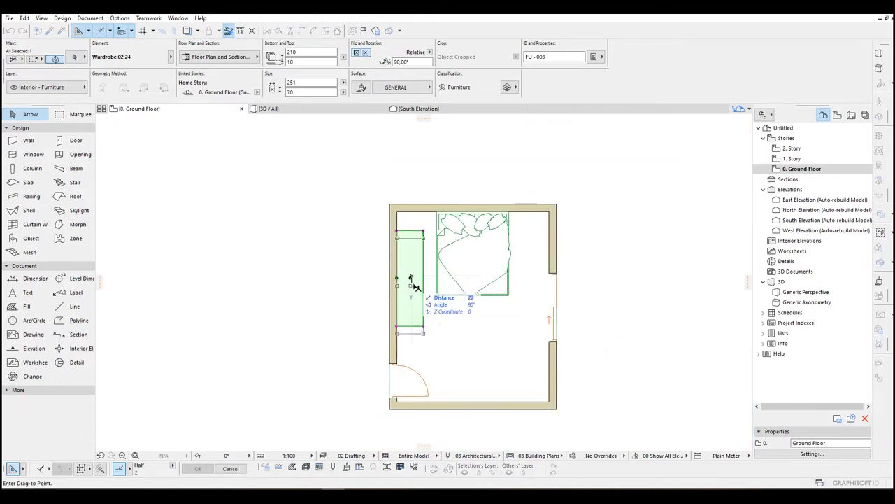
{"action": "scroll", "coordinate": [514, 326], "scroll_direction": "down", "scroll_amount": 2}
{"action": "left_click", "coordinate": [505, 309]}
{"action": "scroll", "coordinate": [504, 308], "scroll_direction": "up", "scroll_amount": 2}
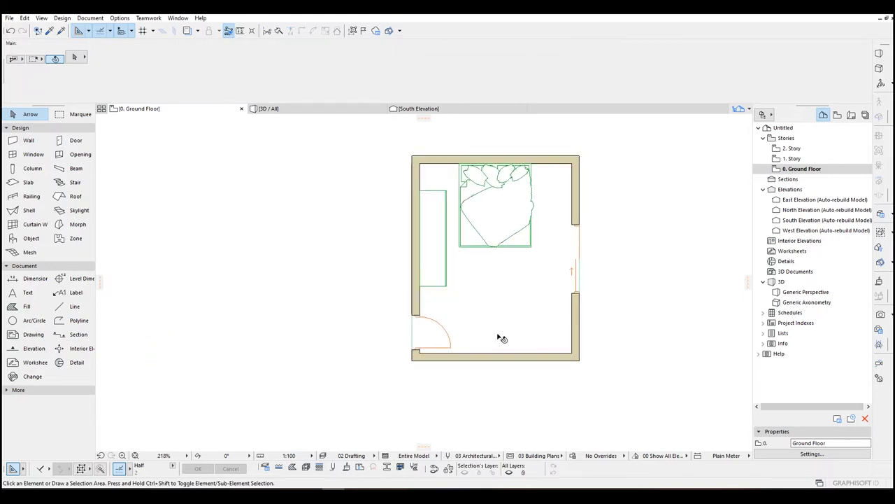
Step: Try to move the bottom wall alone 50 into the room
{"action": "left_click", "coordinate": [533, 358]}
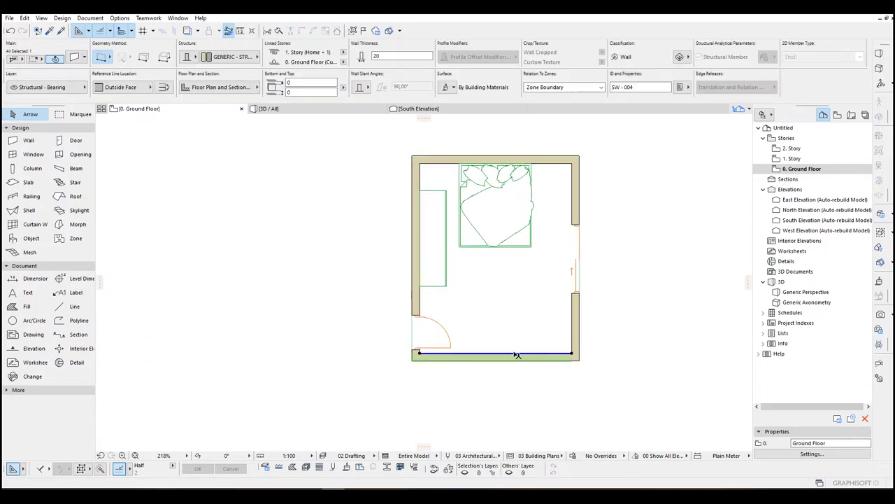
{"action": "scroll", "coordinate": [533, 358], "scroll_direction": "up", "scroll_amount": 2}
{"action": "left_click", "coordinate": [564, 358]}
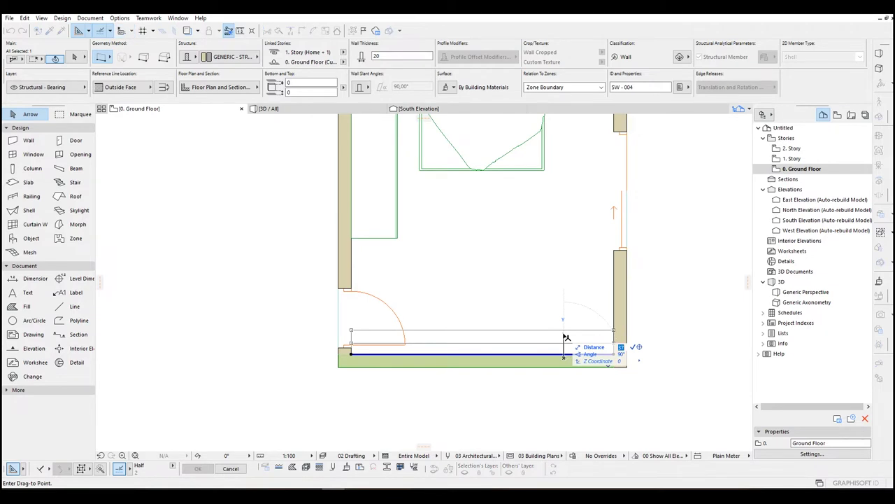
{"action": "type", "text": "50"}
{"action": "key", "text": "Return"}
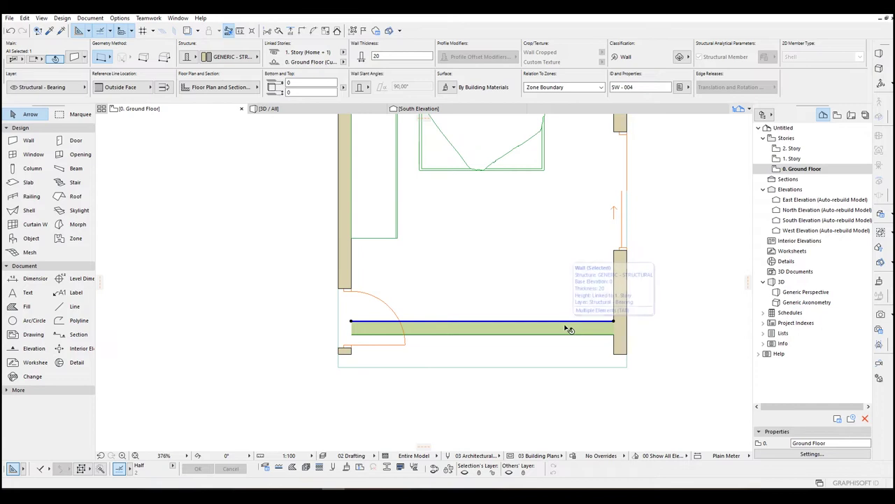
Step: Try to move the left wall alone 50 outward
{"action": "scroll", "coordinate": [524, 322], "scroll_direction": "up", "scroll_amount": 3}
{"action": "left_click", "coordinate": [356, 222]}
{"action": "key", "text": "ctrl+d"}
{"action": "left_click", "coordinate": [354, 219]}
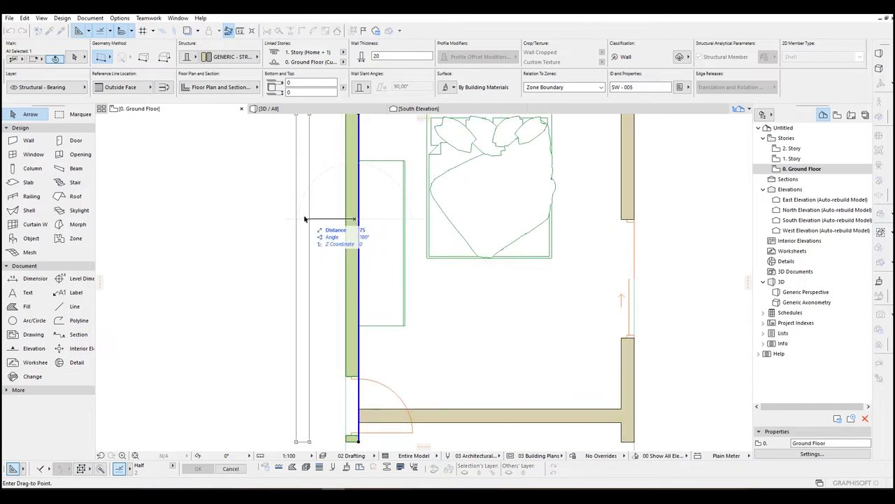
{"action": "type", "text": "50"}
{"action": "key", "text": "Return"}
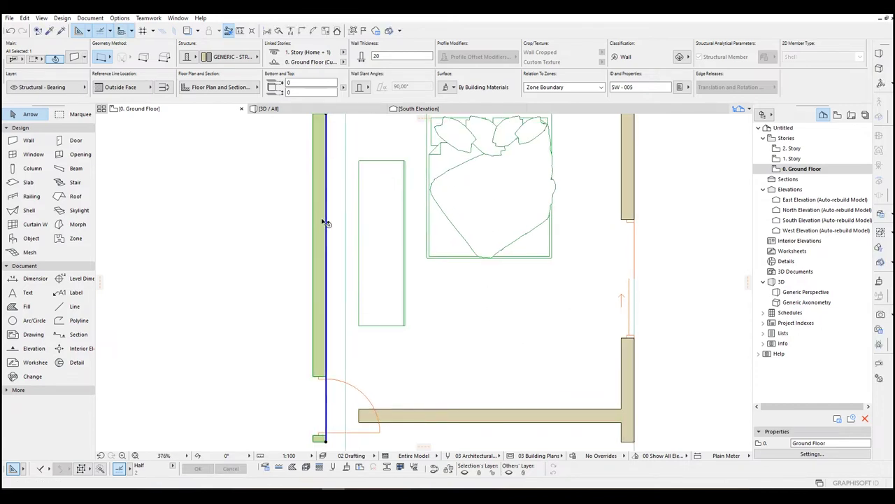
Step: Undo both wall moves and clear the selection
{"action": "scroll", "coordinate": [384, 204], "scroll_direction": "down", "scroll_amount": 4}
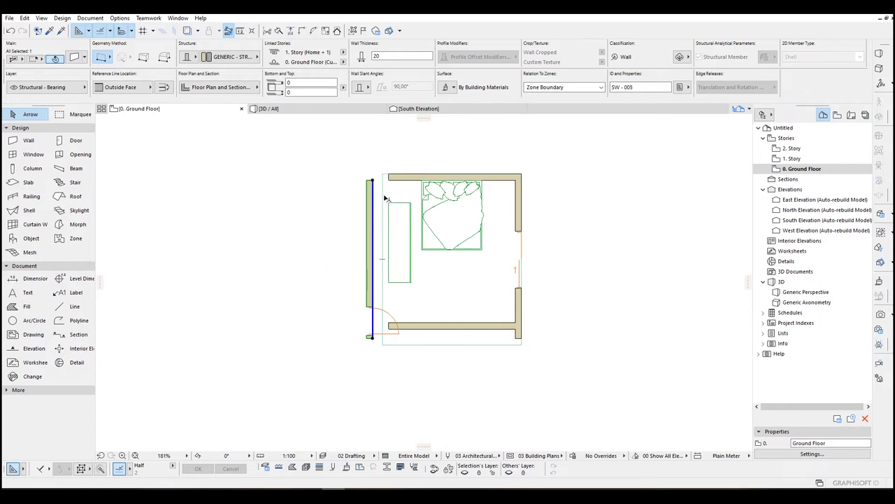
{"action": "key", "text": "ctrl+z"}
{"action": "key", "text": "ctrl+z"}
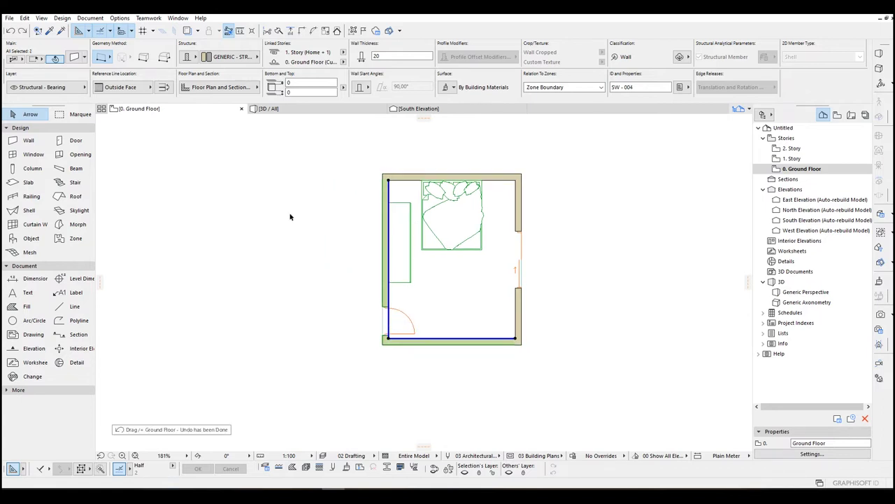
{"action": "key", "text": "Escape"}
Step: Enclose the room's left side in a Marquee area and stretch it 50 outward, including the wardrobe and swing door
{"action": "left_click", "coordinate": [75, 114]}
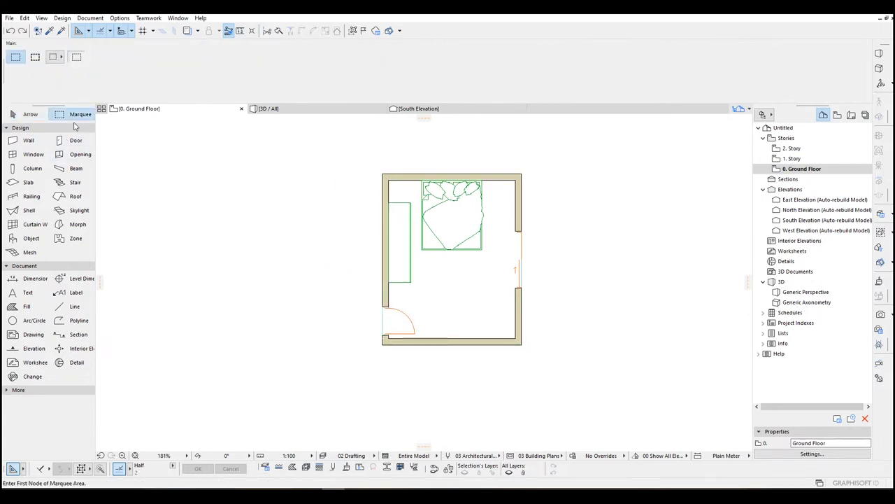
{"action": "scroll", "coordinate": [439, 307], "scroll_direction": "up", "scroll_amount": 3}
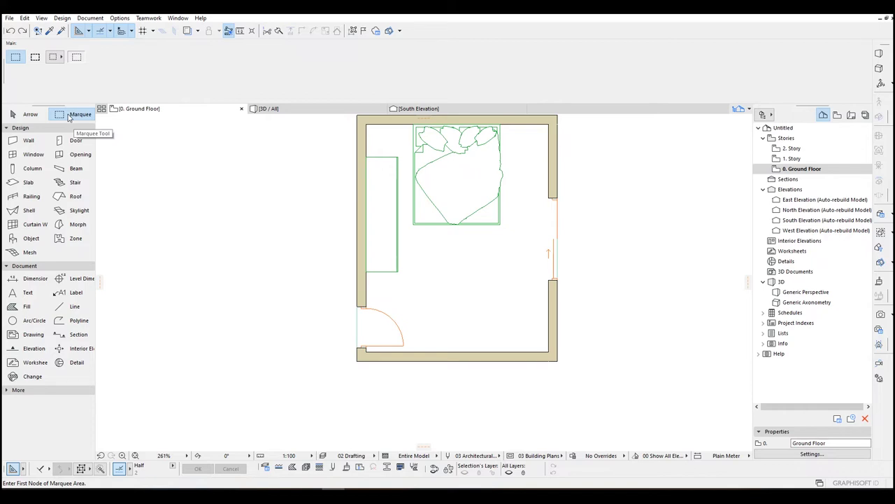
{"action": "scroll", "coordinate": [336, 217], "scroll_direction": "down", "scroll_amount": 2}
{"action": "left_click", "coordinate": [319, 147]}
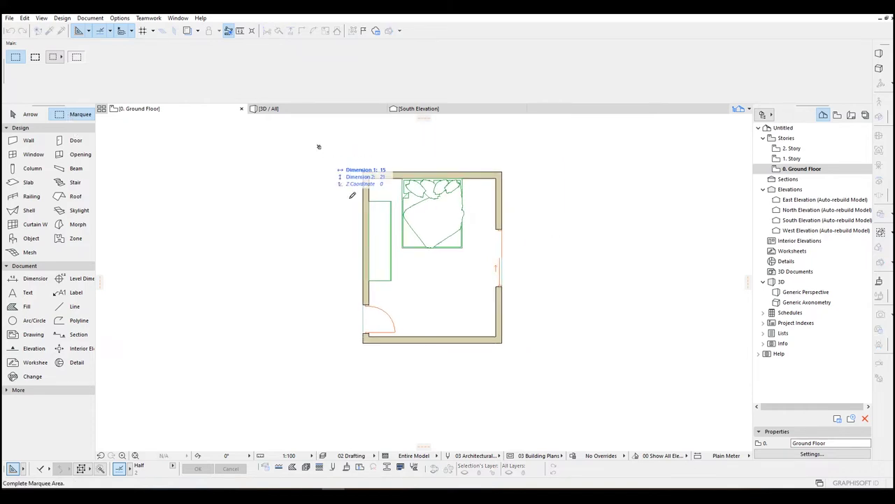
{"action": "left_click", "coordinate": [388, 365]}
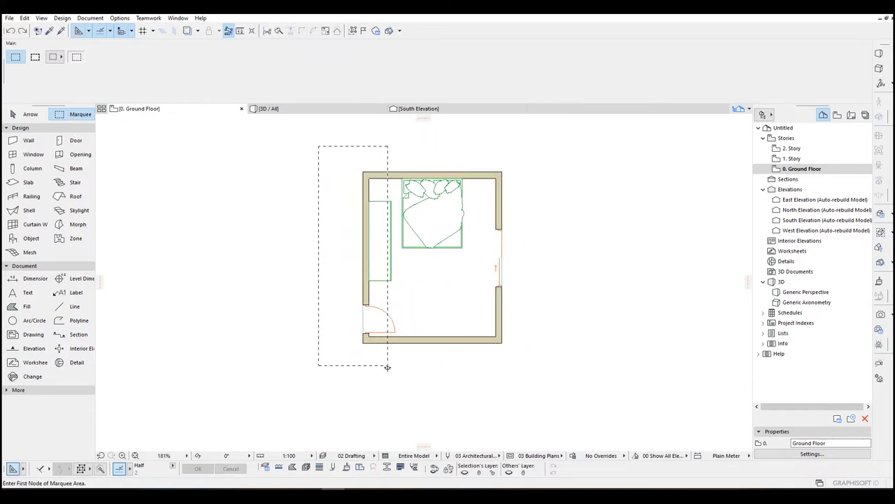
{"action": "key", "text": "ctrl+h"}
{"action": "left_click", "coordinate": [347, 237]}
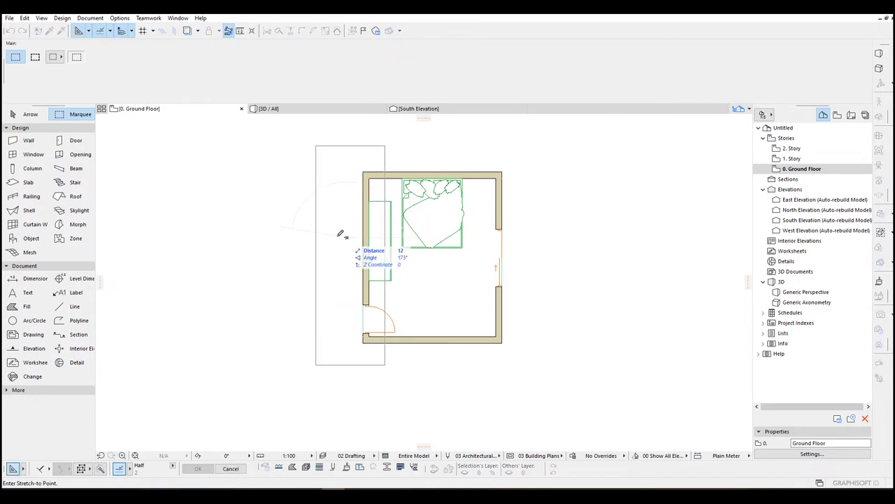
{"action": "key", "text": "Tab"}
{"action": "type", "text": "5"}
{"action": "key", "text": "Return"}
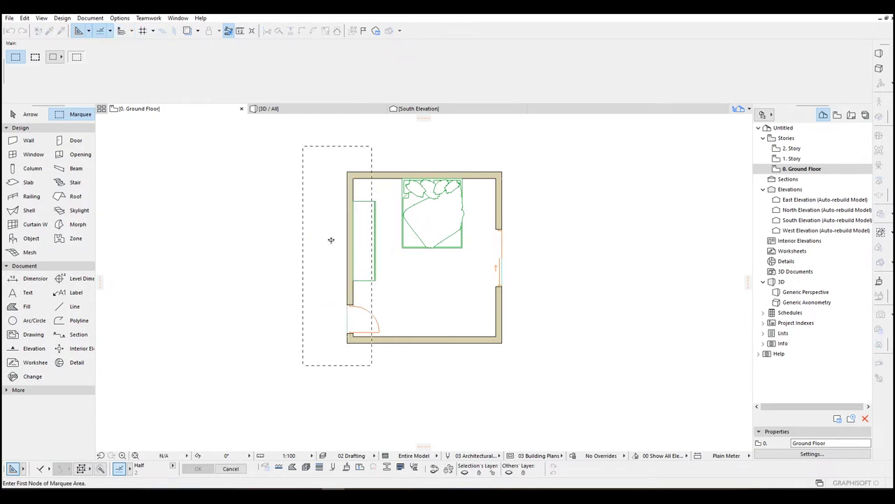
Step: Enclose the room's lower end in a Marquee area and stretch it 50 upward to shorten the room
{"action": "key", "text": "Escape"}
{"action": "left_click_drag", "start_coordinate": [302, 308], "coordinate": [574, 359]}
{"action": "key", "text": "ctrl+h"}
{"action": "left_click", "coordinate": [604, 350]}
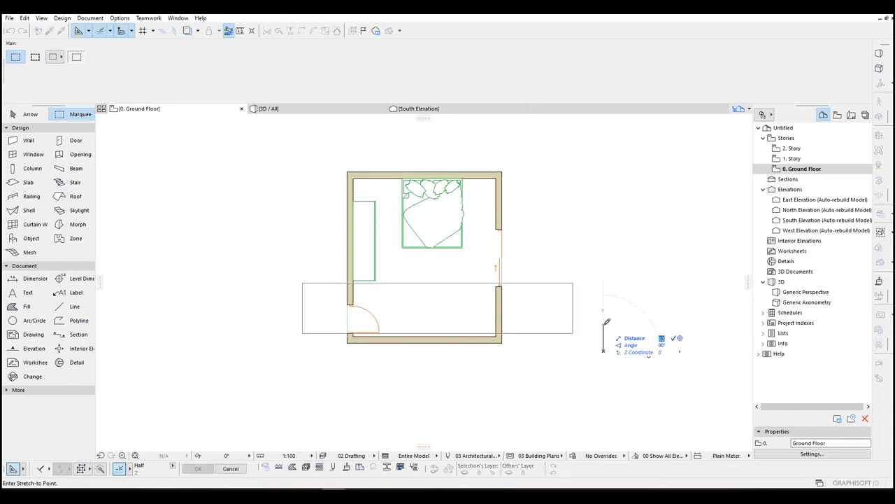
{"action": "key", "text": "Return"}
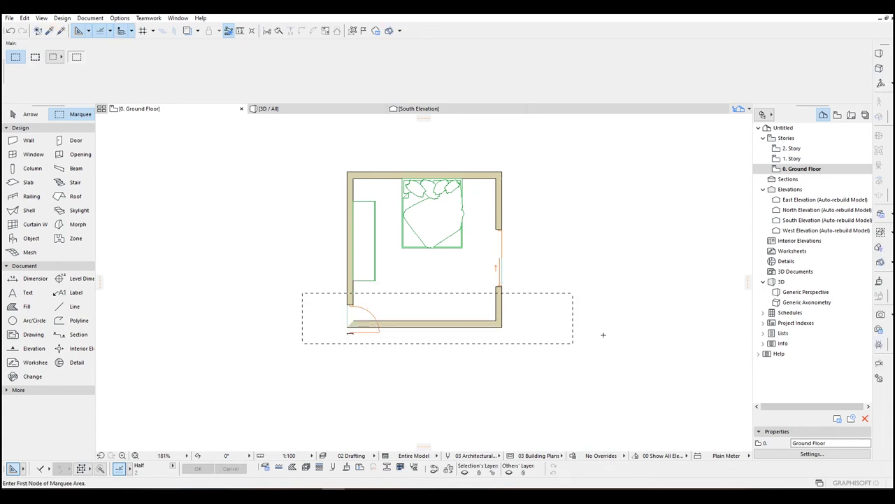
{"action": "middle_click_drag", "start_coordinate": [552, 331], "coordinate": [579, 354]}
{"action": "key", "text": "Escape"}
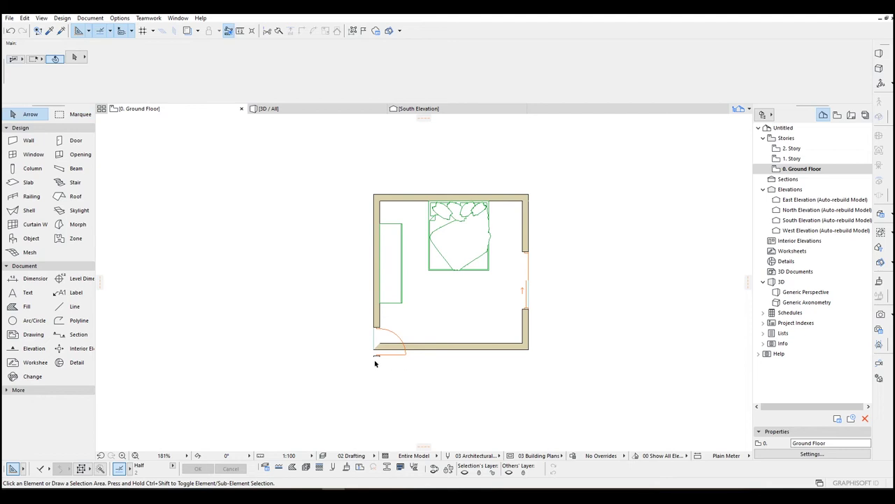
Step: Move the swing door up to the lower-left inner corner, plus another 10 away from the bottom wall
{"action": "left_click", "coordinate": [378, 357]}
{"action": "scroll", "coordinate": [377, 356], "scroll_direction": "up", "scroll_amount": 3}
{"action": "left_click", "coordinate": [389, 349]}
{"action": "left_click", "coordinate": [392, 324]}
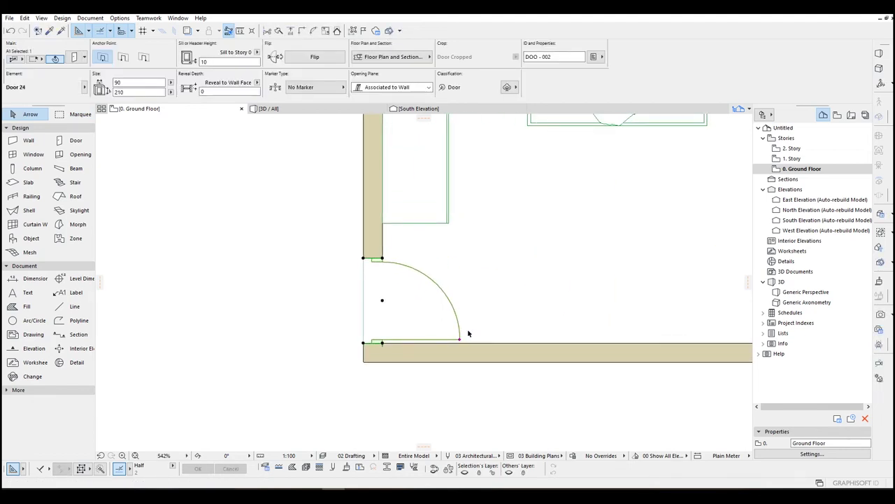
{"action": "key", "text": "ctrl+d"}
{"action": "left_click", "coordinate": [466, 334]}
{"action": "type", "text": "10"}
{"action": "key", "text": "Return"}
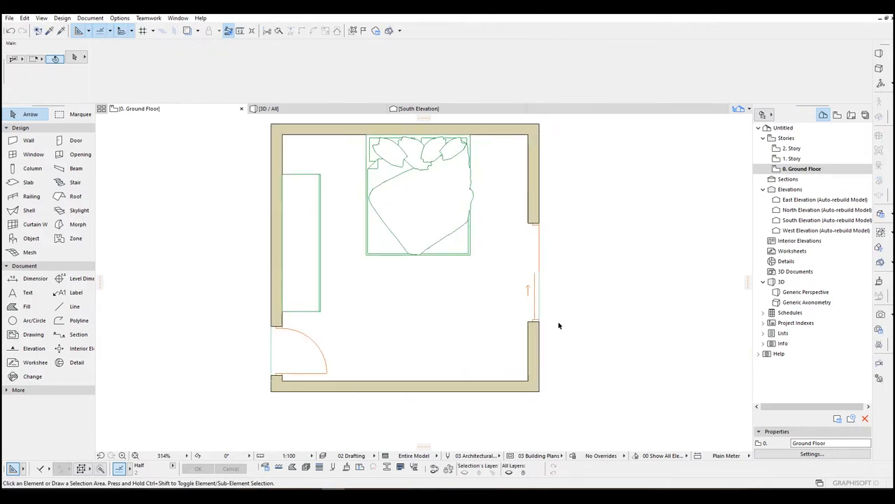
Step: Stretch the wardrobe up to the top wall, giving it a length of 323
{"action": "left_click", "coordinate": [291, 177]}
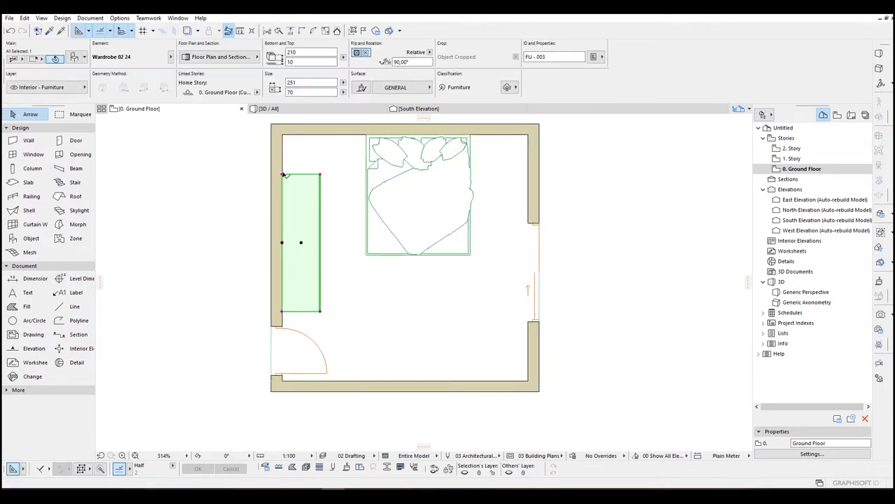
{"action": "left_click", "coordinate": [283, 174]}
{"action": "left_click", "coordinate": [282, 134]}
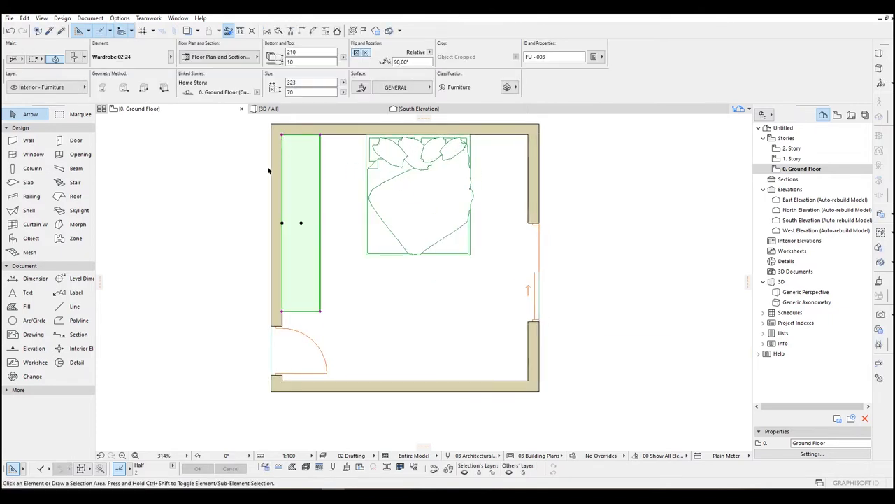
{"action": "key", "text": "Escape"}
Step: Inspect the resized room, doors and wardrobe in the 3D perspective
{"action": "key", "text": "F3"}
{"action": "left_click_drag", "start_coordinate": [510, 220], "coordinate": [375, 209]}
{"action": "left_click_drag", "start_coordinate": [462, 274], "coordinate": [543, 296]}
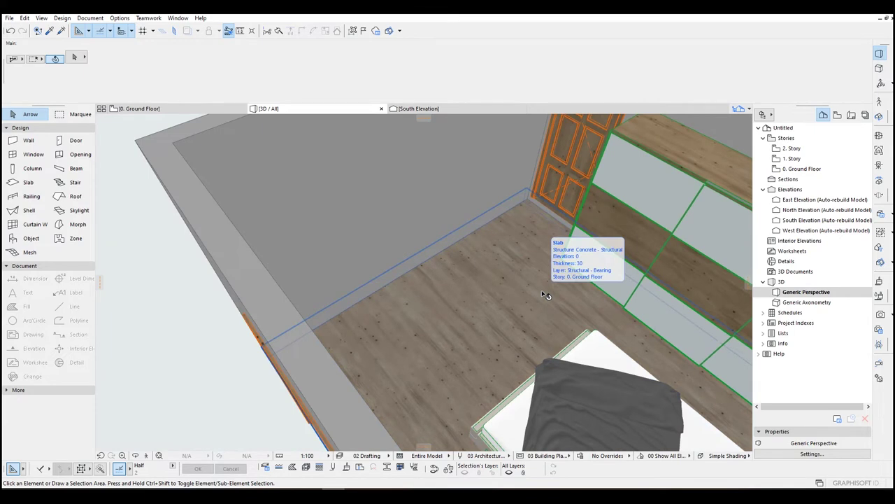
{"action": "middle_click_drag", "start_coordinate": [569, 262], "coordinate": [361, 309], "text": "shift"}
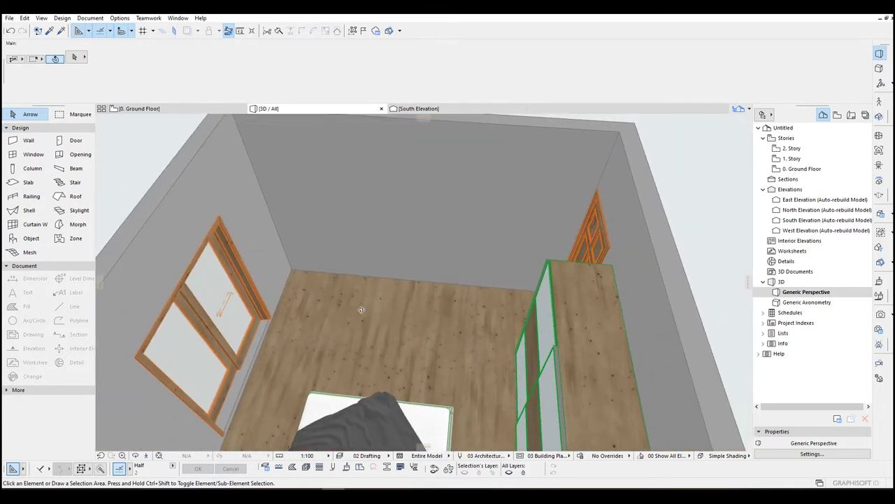
{"action": "left_click_drag", "start_coordinate": [361, 309], "coordinate": [364, 279]}
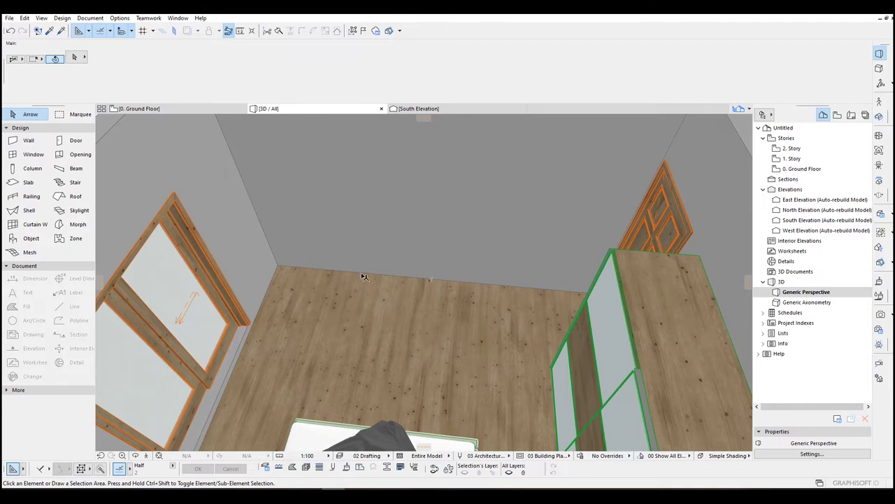
Step: Draw a horizontal elevation line across the lower part of the ground-floor room, facing the bottom wall
{"action": "key", "text": "F2"}
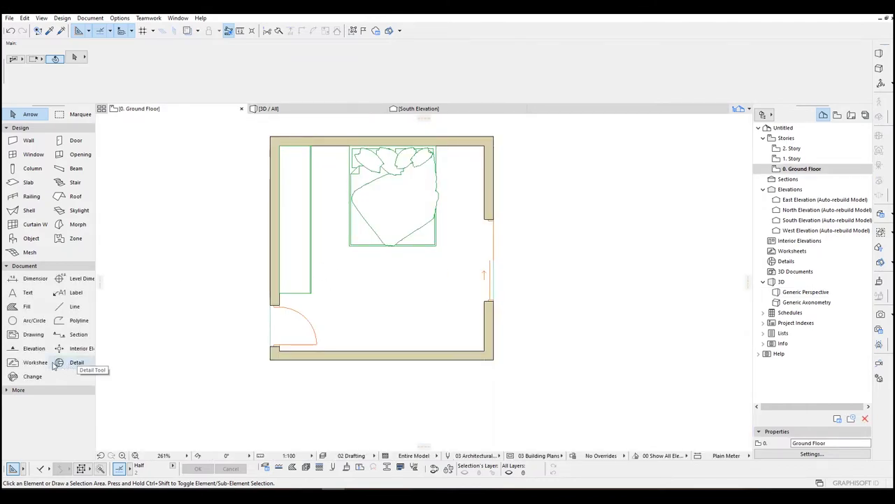
{"action": "left_click", "coordinate": [28, 348]}
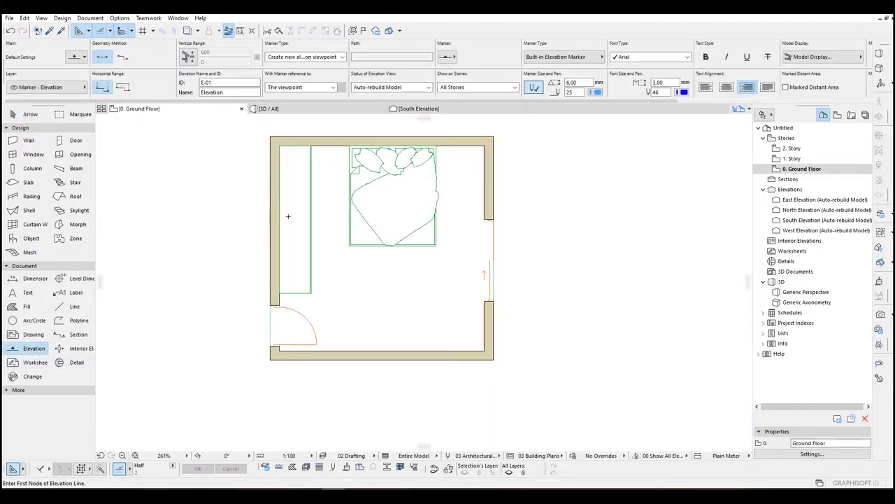
{"action": "left_click", "coordinate": [608, 320]}
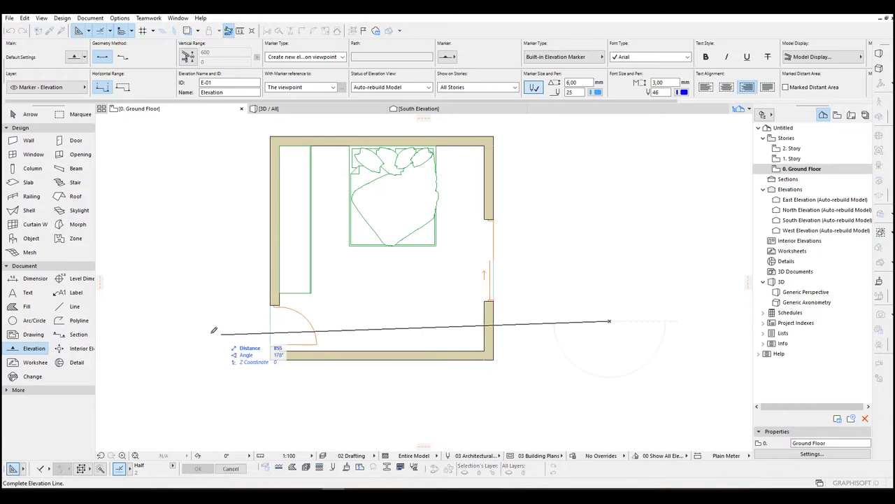
{"action": "left_click", "coordinate": [169, 321]}
{"action": "left_click", "coordinate": [190, 384]}
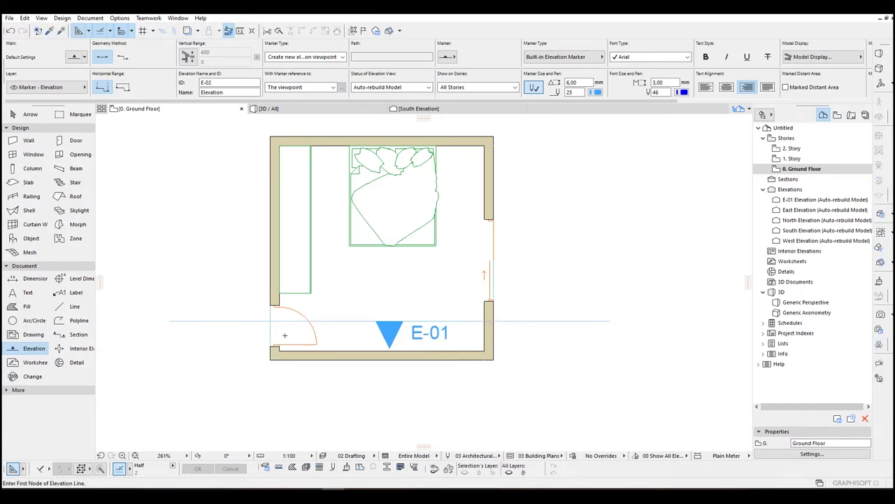
Step: Open the E-01 elevation from its marker with the current view settings
{"action": "left_click", "coordinate": [327, 322]}
{"action": "right_click", "coordinate": [328, 322]}
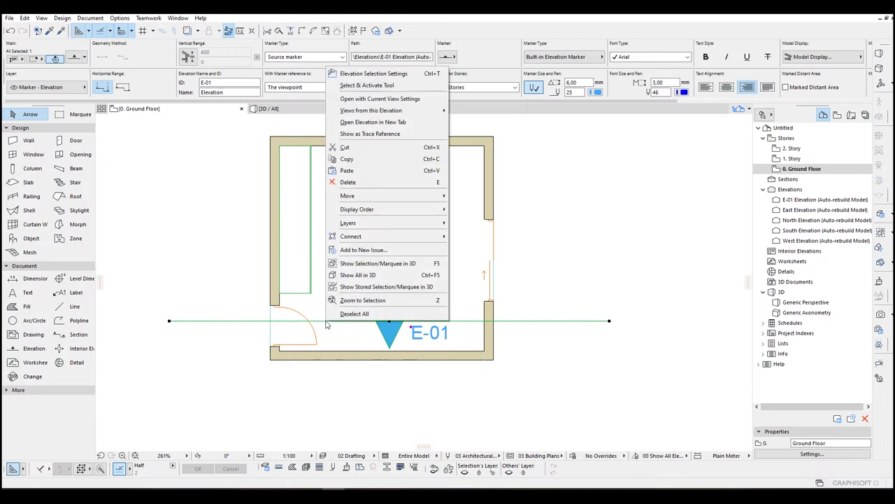
{"action": "left_click", "coordinate": [355, 99]}
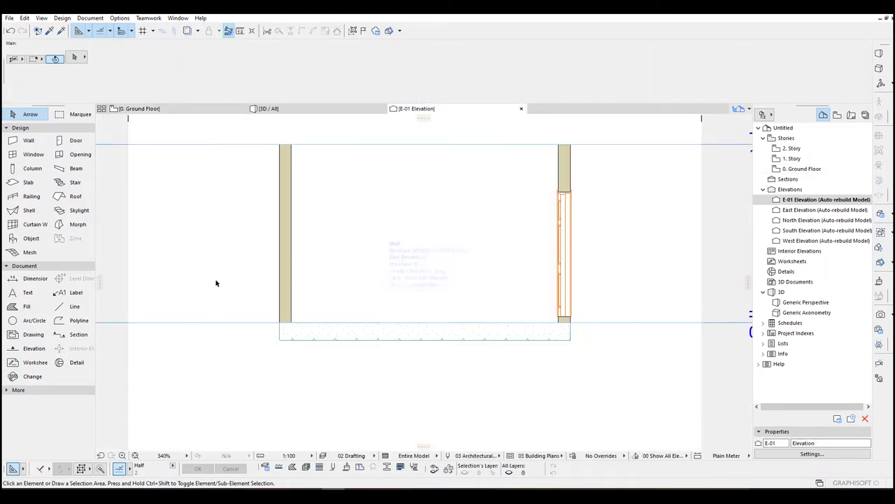
Step: Draw a long rectangular polygonal Morph about 51 high on the wall, slightly above the floor in the elevation
{"action": "left_click", "coordinate": [73, 224]}
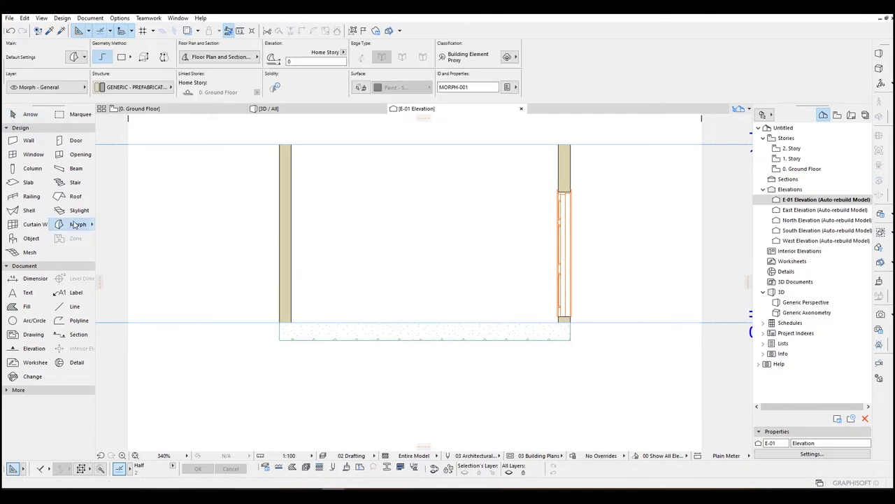
{"action": "scroll", "coordinate": [413, 256], "scroll_direction": "up", "scroll_amount": 1}
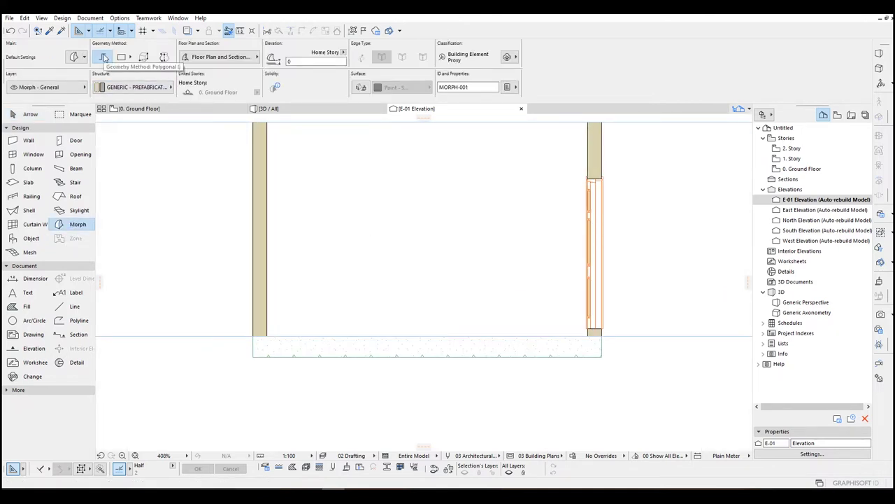
{"action": "middle_click_drag", "start_coordinate": [423, 284], "coordinate": [373, 269]}
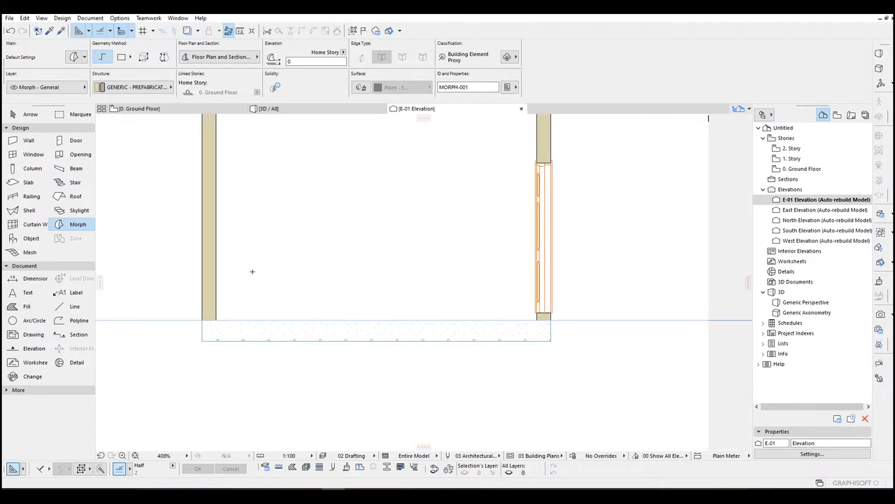
{"action": "scroll", "coordinate": [239, 257], "scroll_direction": "up", "scroll_amount": 2}
{"action": "left_click", "coordinate": [233, 254]}
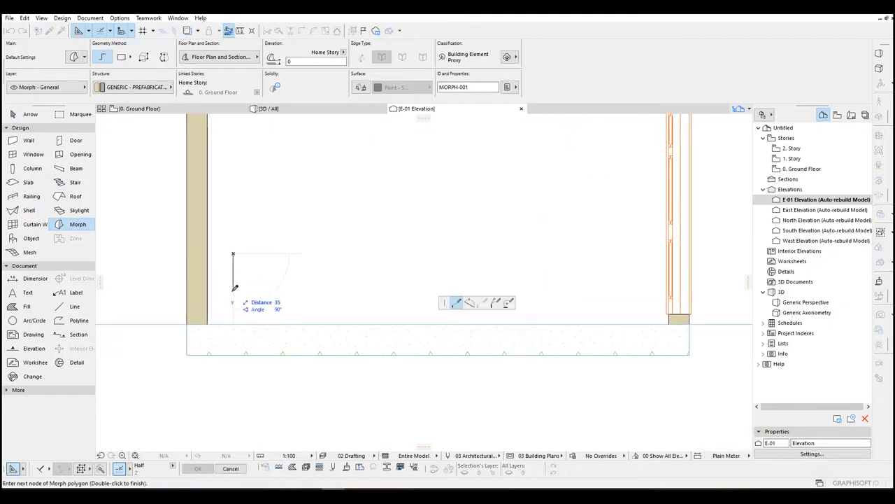
{"action": "left_click", "coordinate": [233, 303]}
{"action": "middle_click_drag", "start_coordinate": [618, 284], "coordinate": [701, 290]}
{"action": "left_click", "coordinate": [616, 309]}
{"action": "left_click", "coordinate": [616, 259]}
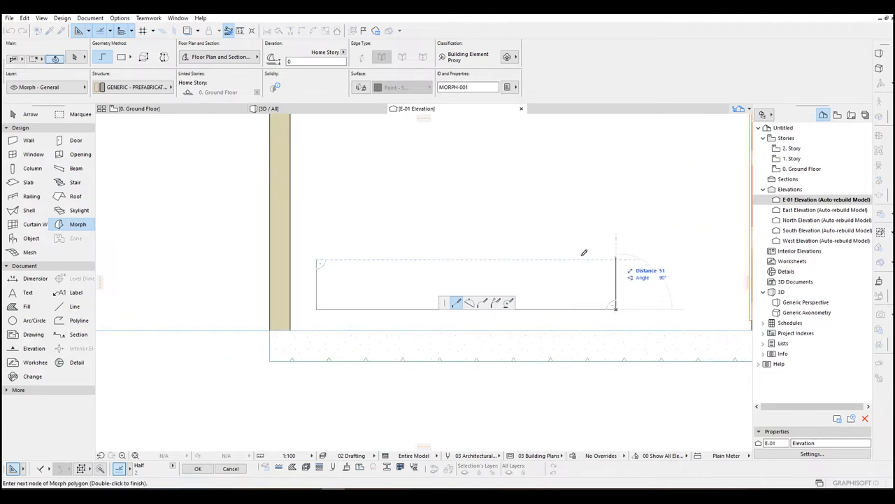
{"action": "left_click", "coordinate": [319, 258]}
{"action": "scroll", "coordinate": [365, 269], "scroll_direction": "down", "scroll_amount": 3}
{"action": "key", "text": "Escape"}
Step: Select the rectangular morph and set its elevation to 20
{"action": "left_click", "coordinate": [352, 265]}
{"action": "scroll", "coordinate": [352, 266], "scroll_direction": "up", "scroll_amount": 5}
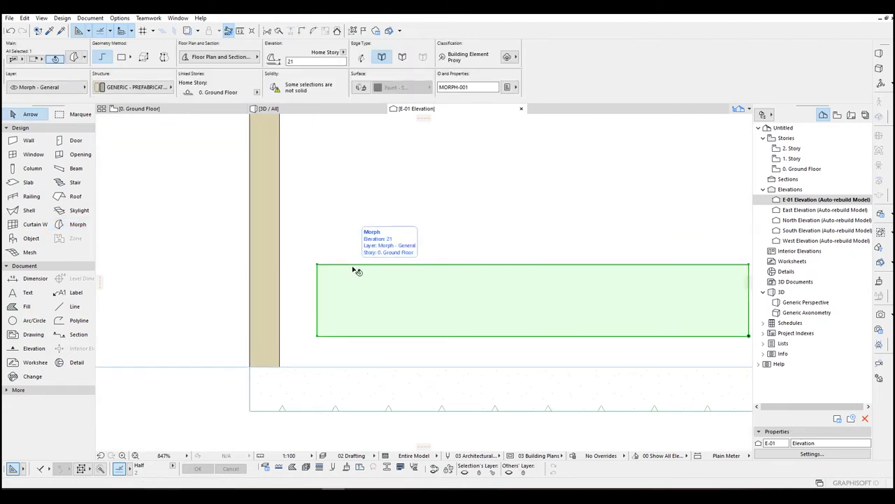
{"action": "middle_click_drag", "start_coordinate": [378, 278], "coordinate": [305, 254]}
{"action": "scroll", "coordinate": [326, 315], "scroll_direction": "up", "scroll_amount": 1}
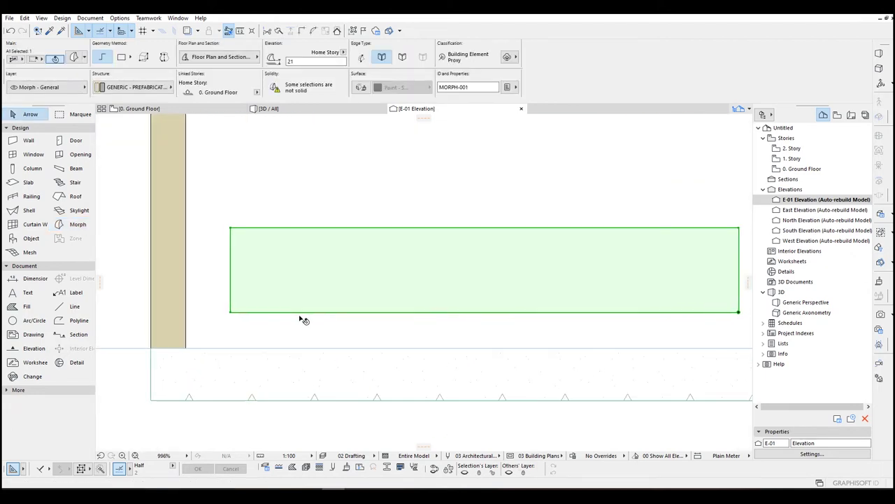
{"action": "left_click", "coordinate": [370, 313]}
{"action": "key", "text": "Tab"}
{"action": "type", "text": "20"}
{"action": "key", "text": "Return"}
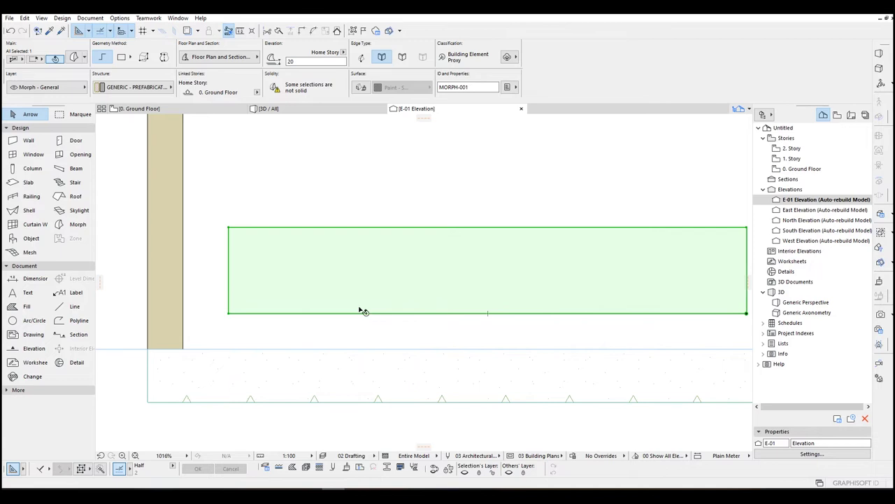
Step: Offset the morph rectangle's top edge downward by about 14
{"action": "scroll", "coordinate": [371, 320], "scroll_direction": "down", "scroll_amount": 2}
{"action": "middle_click_drag", "start_coordinate": [408, 291], "coordinate": [306, 302]}
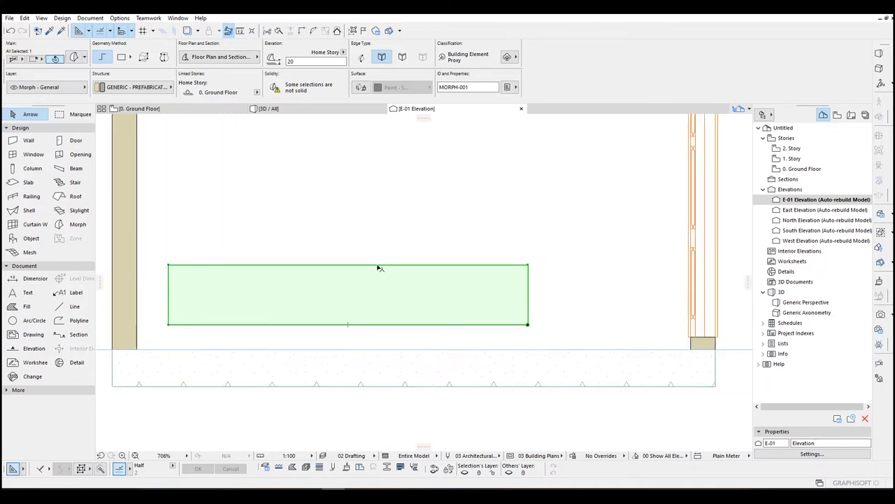
{"action": "left_click", "coordinate": [378, 266]}
{"action": "left_click", "coordinate": [482, 302]}
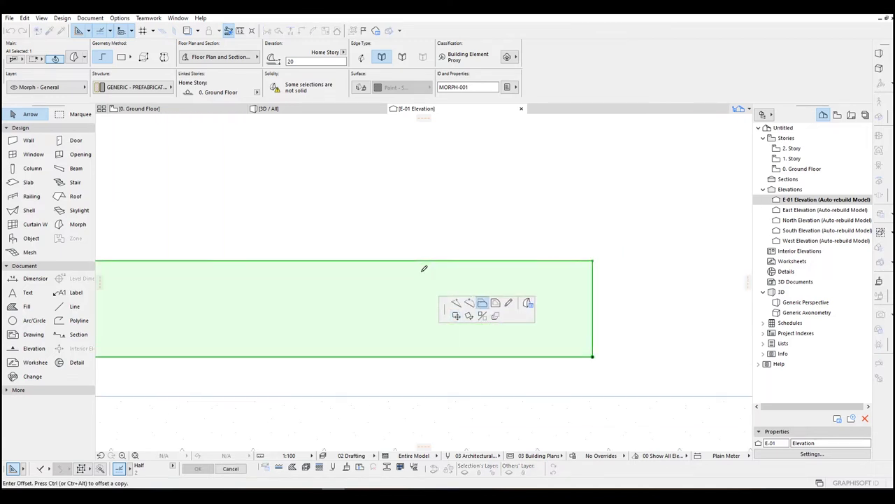
{"action": "type", "text": "3"}
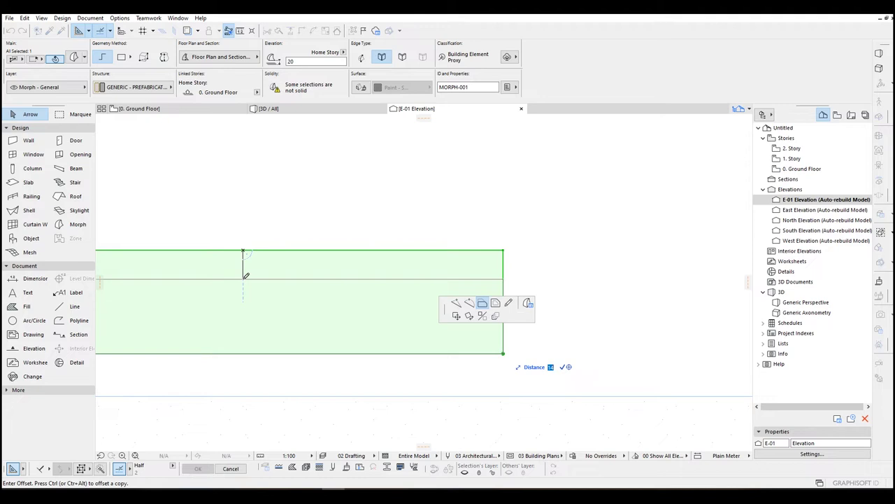
{"action": "left_click", "coordinate": [244, 275]}
{"action": "scroll", "coordinate": [254, 285], "scroll_direction": "down", "scroll_amount": 3}
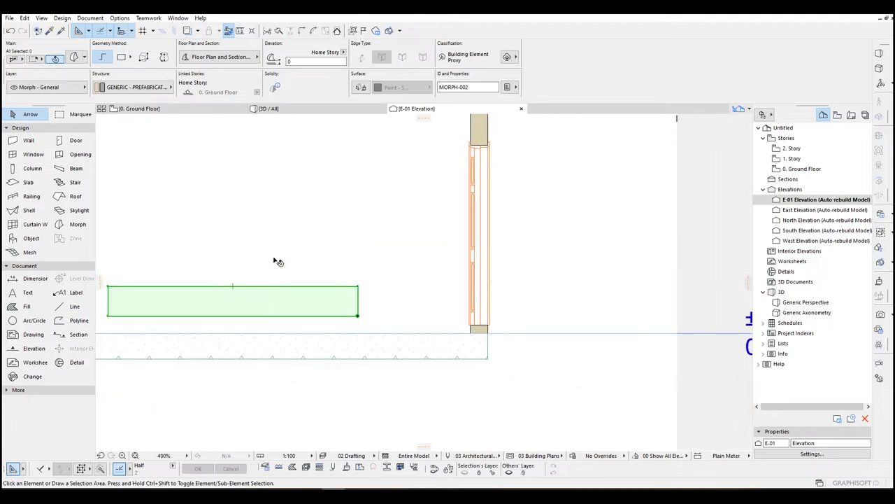
Step: Measure the height of the shortened morph rectangle
{"action": "key", "text": "Escape"}
{"action": "scroll", "coordinate": [296, 286], "scroll_direction": "up", "scroll_amount": 3}
{"action": "key", "text": "m"}
{"action": "left_click", "coordinate": [398, 294]}
{"action": "key", "text": "Escape"}
{"action": "scroll", "coordinate": [379, 354], "scroll_direction": "down", "scroll_amount": 5}
{"action": "middle_click_drag", "start_coordinate": [305, 333], "coordinate": [422, 328]}
{"action": "scroll", "coordinate": [414, 352], "scroll_direction": "up", "scroll_amount": 3}
Step: Add a node near the middle of the morph's bottom edge and offset a copy of the right part about 11 upward
{"action": "left_click", "coordinate": [415, 347]}
{"action": "scroll", "coordinate": [419, 327], "scroll_direction": "up", "scroll_amount": 1}
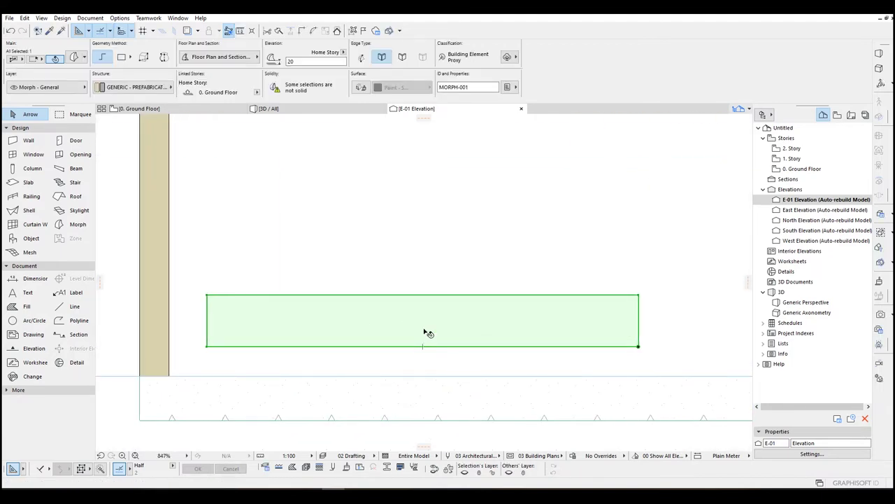
{"action": "scroll", "coordinate": [413, 353], "scroll_direction": "up", "scroll_amount": 3}
{"action": "left_click", "coordinate": [401, 345]}
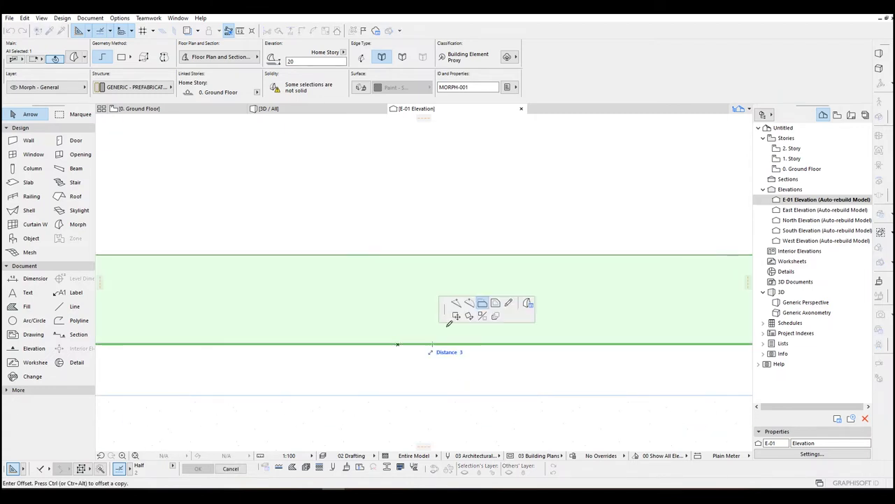
{"action": "left_click", "coordinate": [398, 344]}
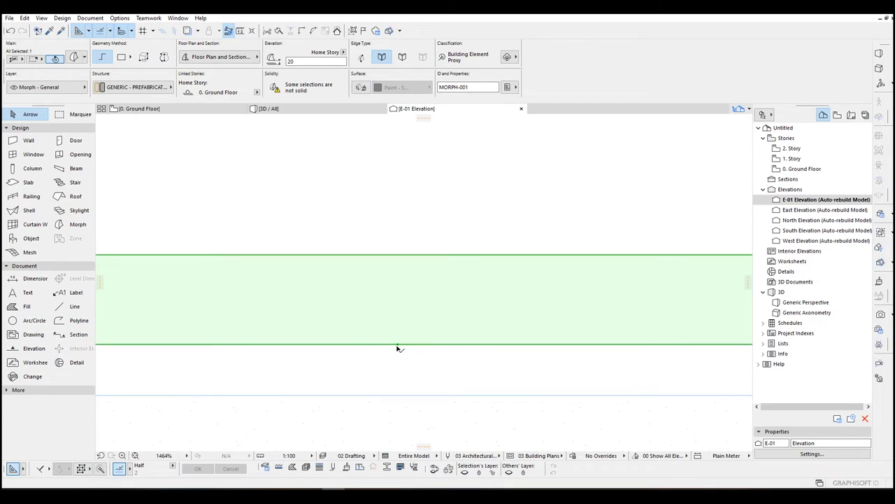
{"action": "left_click", "coordinate": [424, 346]}
{"action": "left_click", "coordinate": [482, 303]}
{"action": "scroll", "coordinate": [377, 300], "scroll_direction": "down", "scroll_amount": 4}
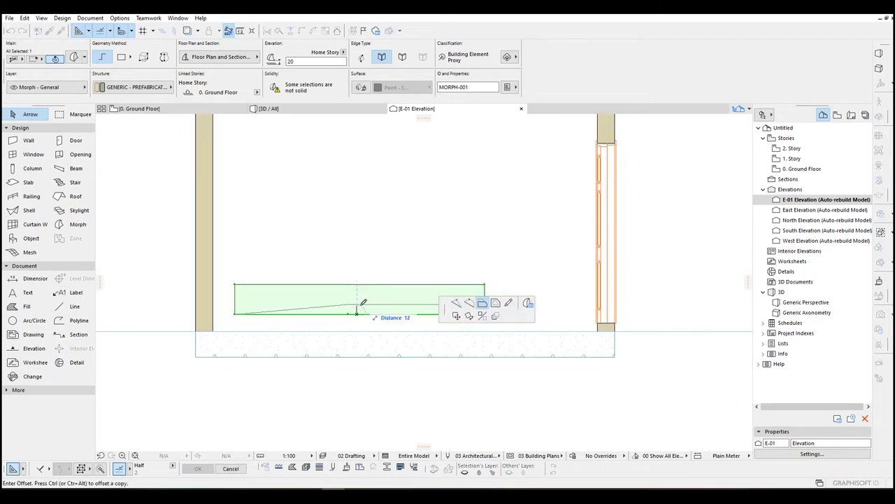
{"action": "scroll", "coordinate": [296, 303], "scroll_direction": "up", "scroll_amount": 5}
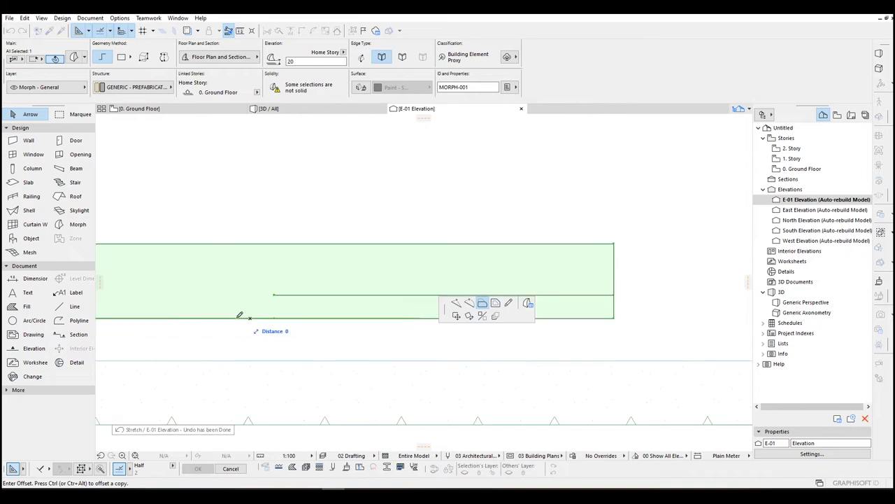
{"action": "key", "text": "Escape"}
Step: Add a second node on the bottom edge left of the middle one and raise the middle node to the upper line's end
{"action": "middle_click_drag", "start_coordinate": [236, 320], "coordinate": [352, 340]}
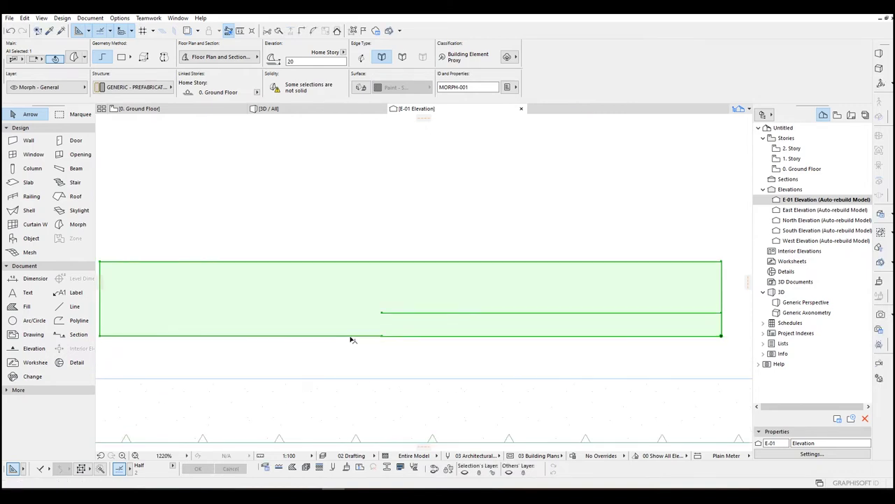
{"action": "left_click", "coordinate": [336, 335]}
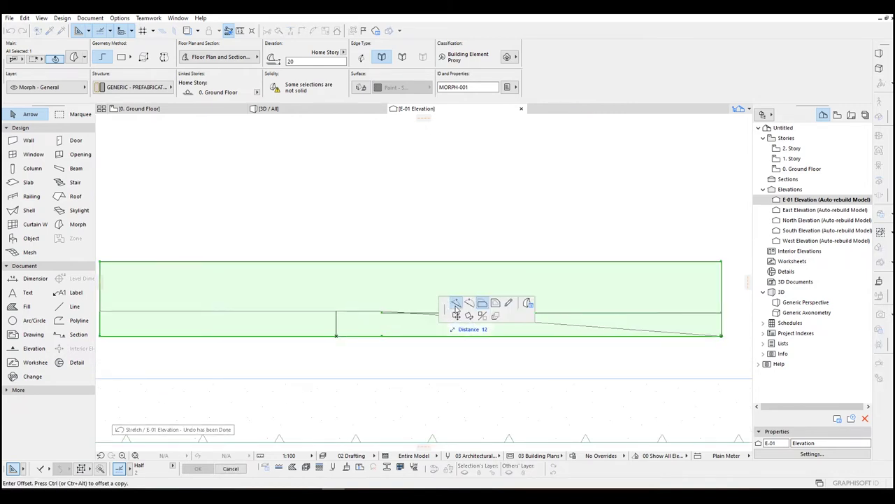
{"action": "left_click", "coordinate": [332, 336]}
{"action": "left_click", "coordinate": [382, 336]}
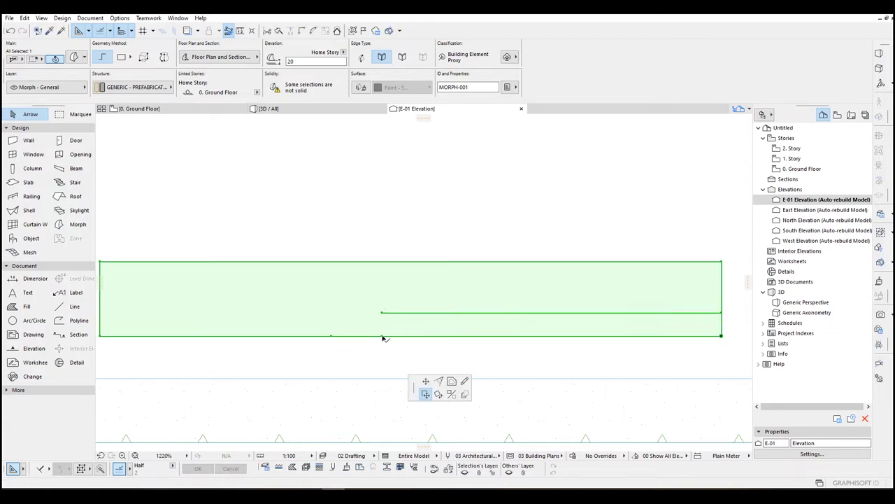
{"action": "left_click", "coordinate": [455, 305]}
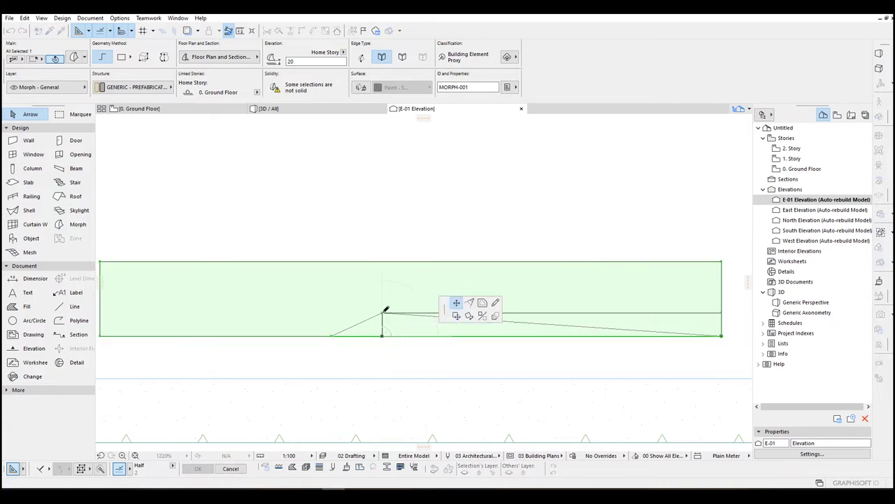
{"action": "left_click", "coordinate": [383, 311]}
Step: Raise the morph's lower-right corner about 11 to level its right part with the upper line
{"action": "left_click", "coordinate": [722, 336]}
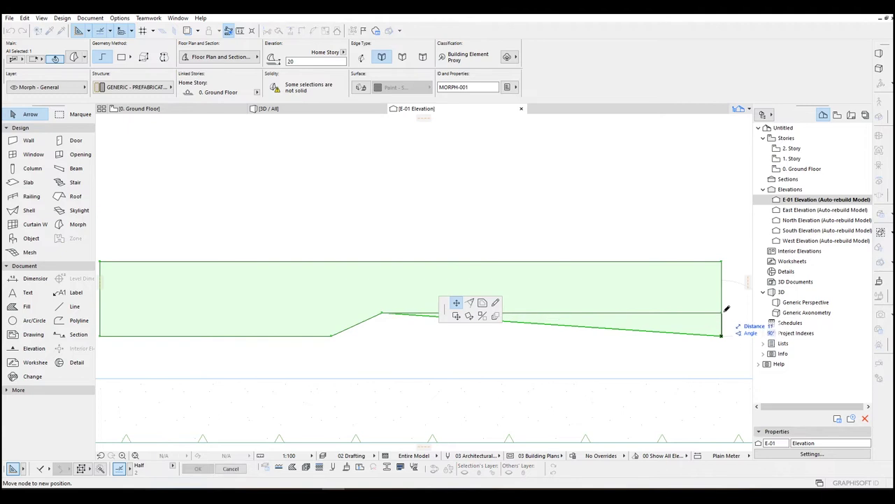
{"action": "left_click", "coordinate": [620, 310]}
{"action": "scroll", "coordinate": [552, 316], "scroll_direction": "down", "scroll_amount": 5}
{"action": "middle_click_drag", "start_coordinate": [550, 315], "coordinate": [510, 326]}
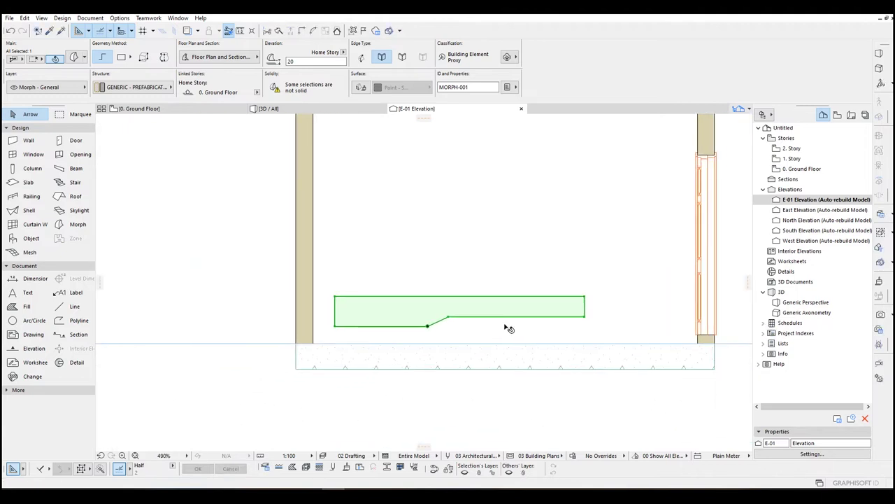
Step: Draw a thin rectangular Morph 297 long across the stepped profile, using the profile's settings and extending slightly past its right end
{"action": "scroll", "coordinate": [487, 330], "scroll_direction": "up", "scroll_amount": 2}
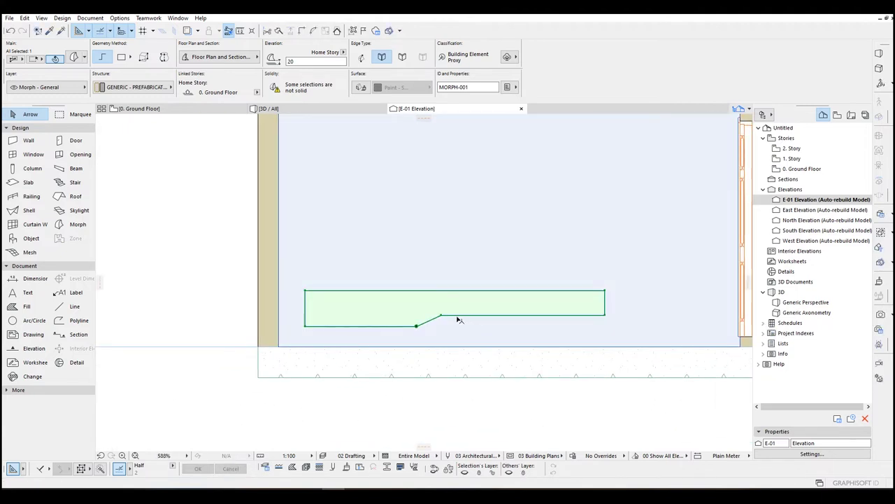
{"action": "scroll", "coordinate": [459, 320], "scroll_direction": "up", "scroll_amount": 4}
{"action": "key", "text": "Escape"}
{"action": "middle_click_drag", "start_coordinate": [244, 293], "coordinate": [343, 280]}
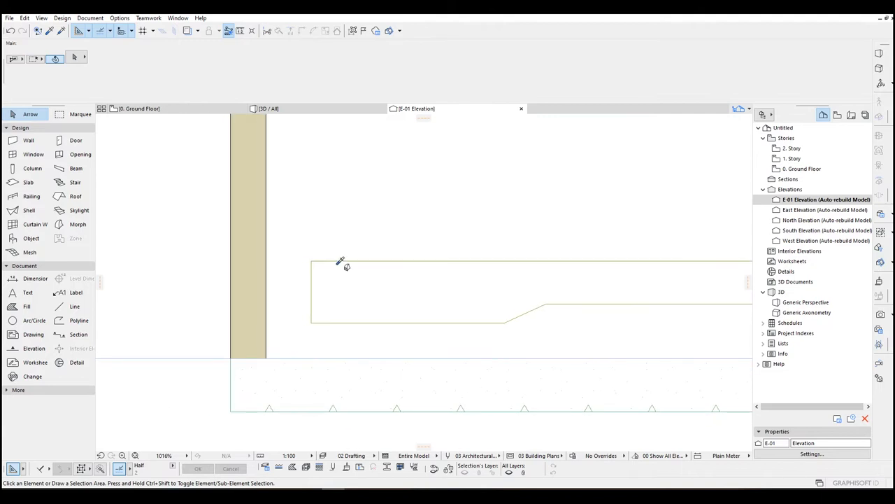
{"action": "left_click", "coordinate": [340, 262]}
{"action": "scroll", "coordinate": [315, 268], "scroll_direction": "up", "scroll_amount": 5}
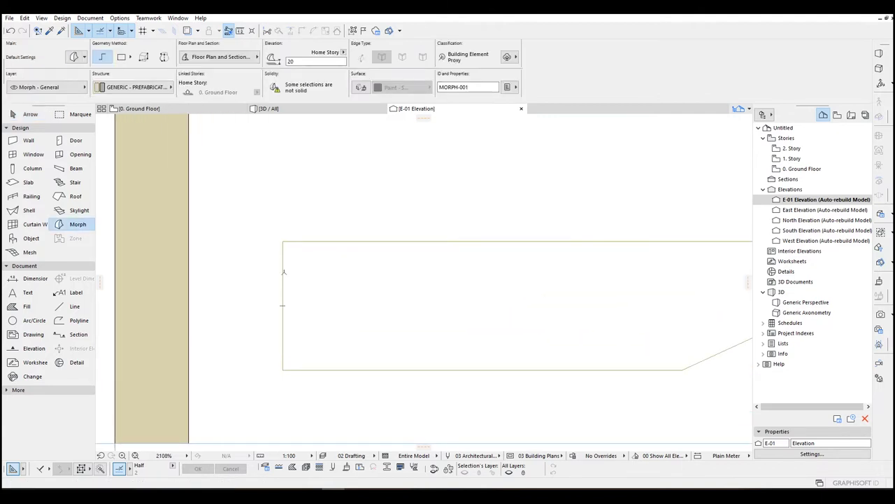
{"action": "left_click", "coordinate": [121, 57]}
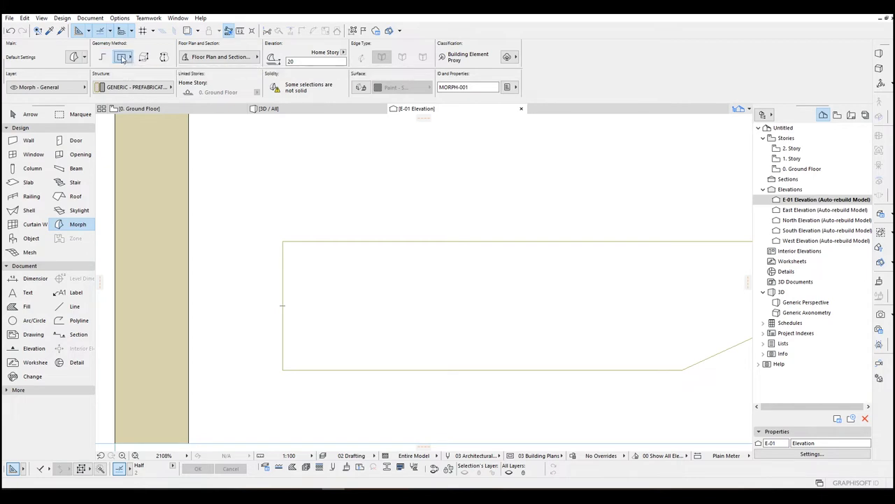
{"action": "scroll", "coordinate": [278, 269], "scroll_direction": "down", "scroll_amount": 5}
{"action": "middle_click_drag", "start_coordinate": [614, 297], "coordinate": [432, 281]}
{"action": "scroll", "coordinate": [547, 255], "scroll_direction": "up", "scroll_amount": 8}
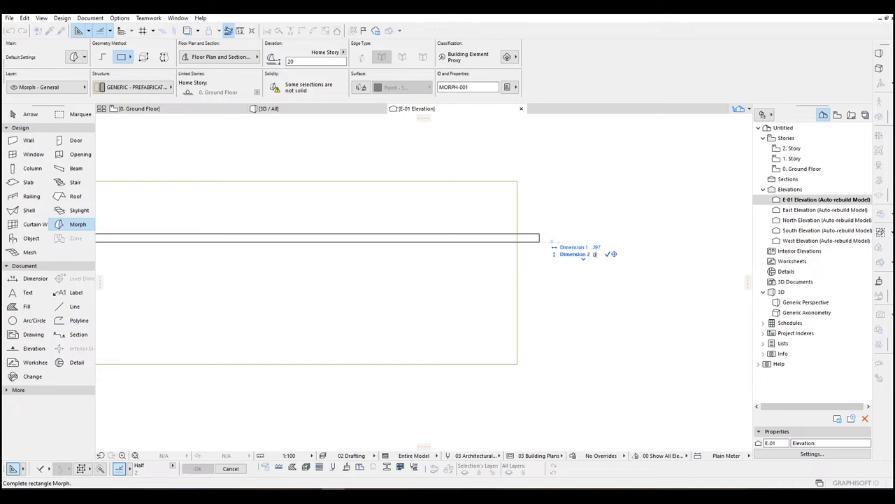
{"action": "left_click", "coordinate": [541, 236]}
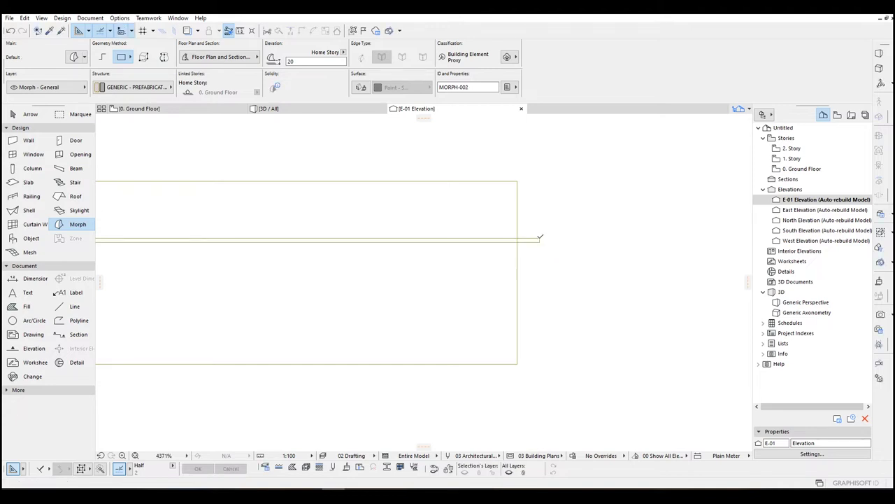
Step: Move the thin strip straight up about 2 across the stepped profile, bringing its elevation to 49
{"action": "key", "text": "Escape"}
{"action": "left_click", "coordinate": [539, 240]}
{"action": "scroll", "coordinate": [538, 239], "scroll_direction": "down", "scroll_amount": 5}
{"action": "middle_click_drag", "start_coordinate": [312, 240], "coordinate": [535, 236]}
{"action": "scroll", "coordinate": [535, 237], "scroll_direction": "down", "scroll_amount": 5}
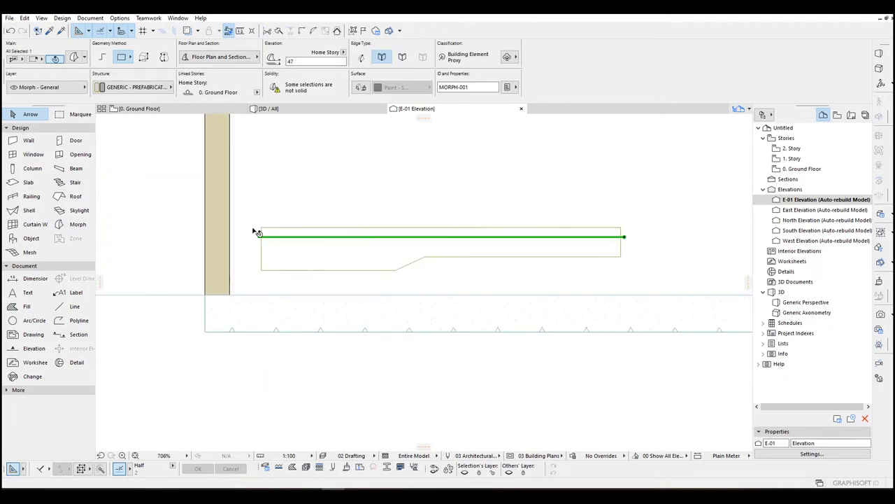
{"action": "scroll", "coordinate": [300, 234], "scroll_direction": "up", "scroll_amount": 6}
{"action": "key", "text": "ctrl+d"}
{"action": "left_click", "coordinate": [343, 271]}
{"action": "left_click", "coordinate": [344, 262]}
{"action": "scroll", "coordinate": [345, 250], "scroll_direction": "down", "scroll_amount": 3}
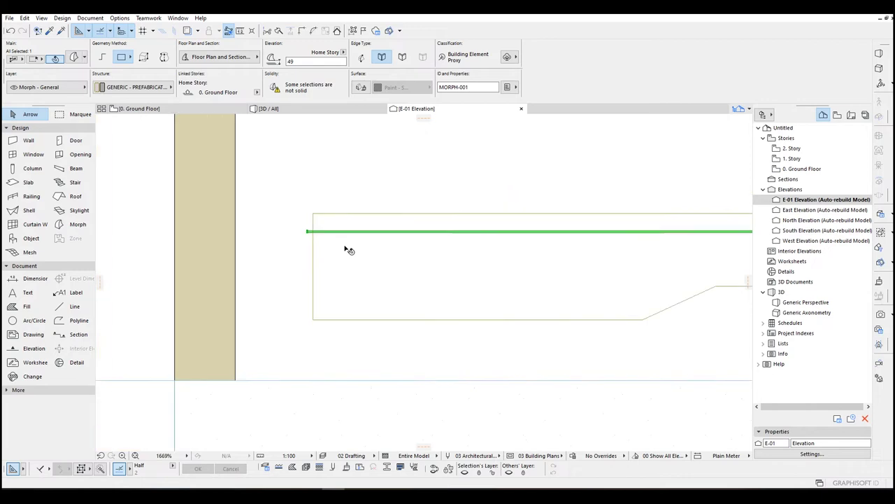
{"action": "scroll", "coordinate": [348, 250], "scroll_direction": "down", "scroll_amount": 2}
{"action": "middle_click_drag", "start_coordinate": [559, 285], "coordinate": [433, 302]}
{"action": "key", "text": "Escape"}
Step: Offset a copy of the stepped profile's outline about 3 inward, keeping the original profile
{"action": "scroll", "coordinate": [362, 251], "scroll_direction": "down", "scroll_amount": 1}
{"action": "scroll", "coordinate": [363, 250], "scroll_direction": "up", "scroll_amount": 2}
{"action": "middle_click_drag", "start_coordinate": [176, 289], "coordinate": [243, 246]}
{"action": "scroll", "coordinate": [239, 234], "scroll_direction": "up", "scroll_amount": 3}
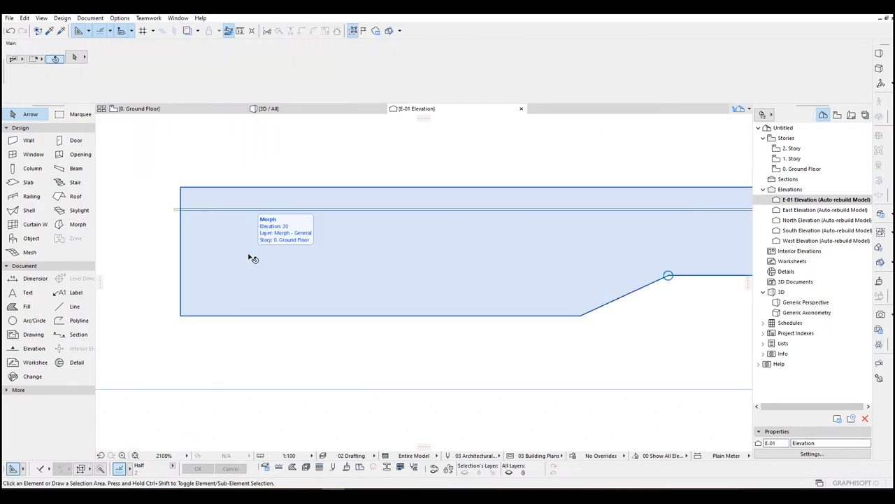
{"action": "left_click", "coordinate": [250, 256]}
{"action": "middle_click_drag", "start_coordinate": [250, 256], "coordinate": [273, 245]}
{"action": "key", "text": "ctrl+d"}
{"action": "left_click", "coordinate": [214, 184]}
{"action": "key", "text": "Escape"}
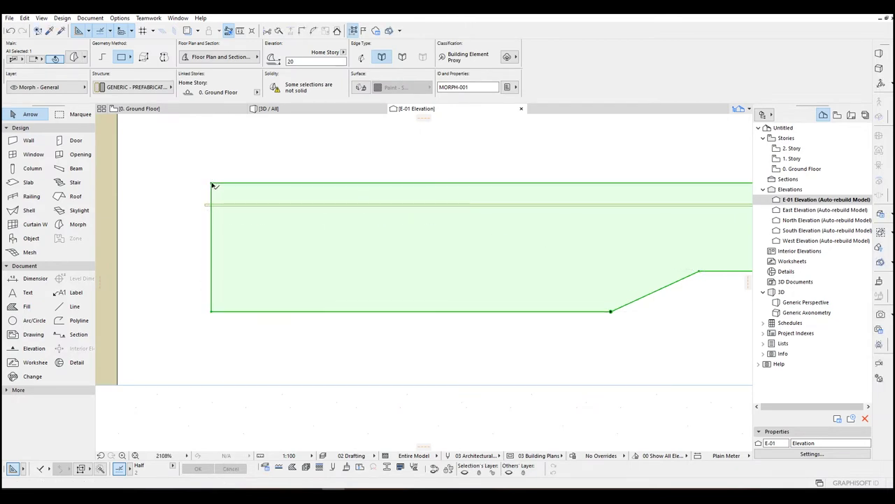
{"action": "left_click", "coordinate": [211, 183]}
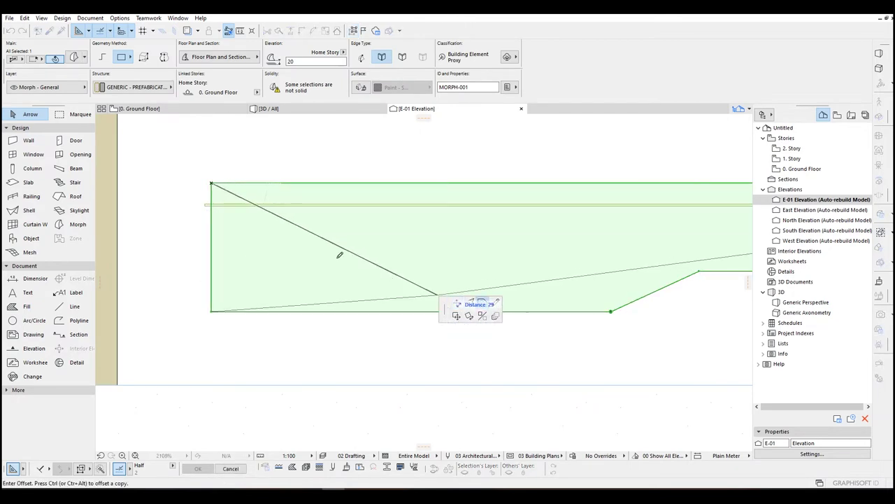
{"action": "left_click", "coordinate": [213, 189]}
{"action": "scroll", "coordinate": [214, 188], "scroll_direction": "down", "scroll_amount": 3}
{"action": "scroll", "coordinate": [348, 196], "scroll_direction": "up", "scroll_amount": 4}
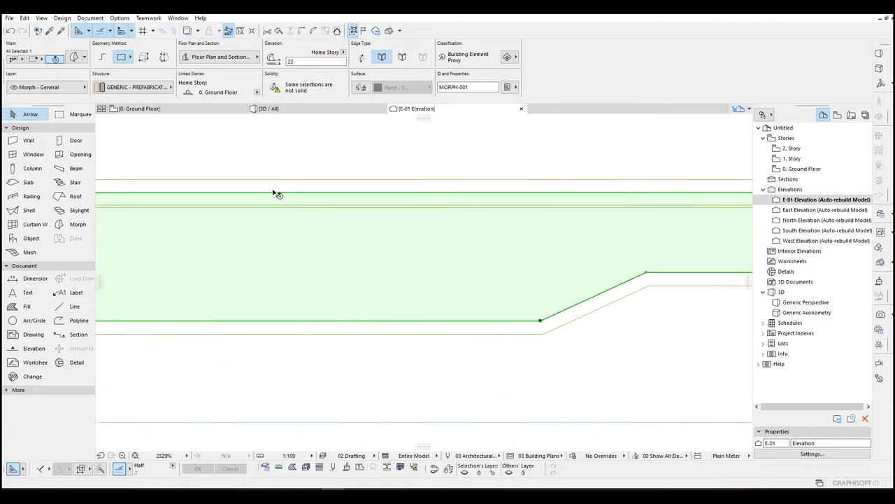
Step: Lower the inner profile's top edge to the underside of the thin strip
{"action": "left_click", "coordinate": [271, 195]}
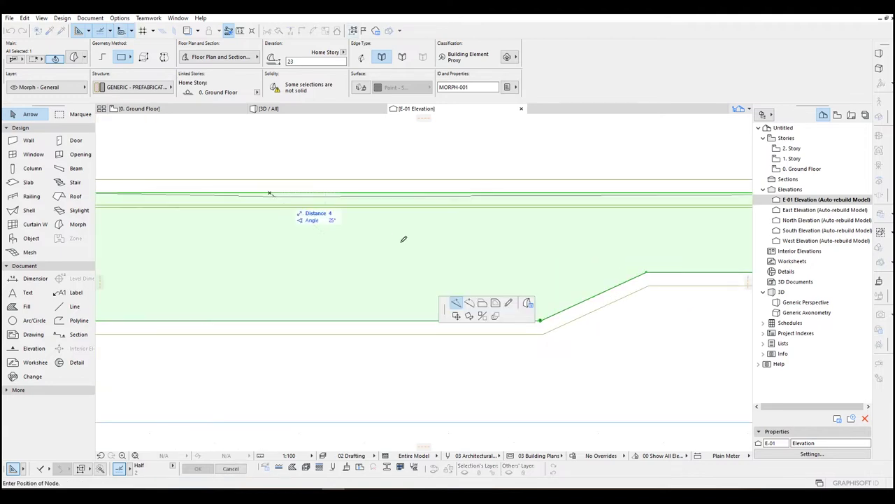
{"action": "left_click", "coordinate": [482, 302]}
{"action": "scroll", "coordinate": [484, 220], "scroll_direction": "down", "scroll_amount": 3}
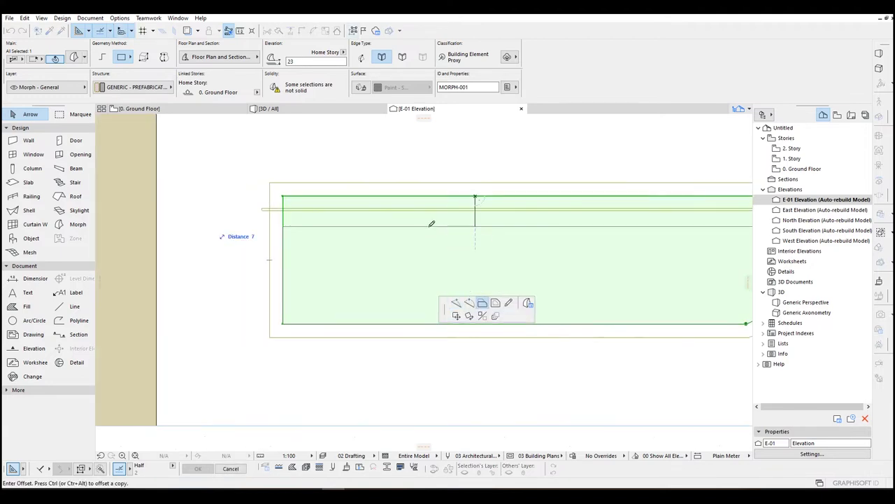
{"action": "left_click", "coordinate": [477, 206]}
Step: Shift the inner profile's right edge left to the upper end of its sloped edge
{"action": "left_click", "coordinate": [708, 211]}
{"action": "middle_click_drag", "start_coordinate": [428, 191], "coordinate": [702, 207]}
{"action": "left_click", "coordinate": [406, 260]}
{"action": "scroll", "coordinate": [405, 259], "scroll_direction": "down", "scroll_amount": 5}
{"action": "scroll", "coordinate": [247, 248], "scroll_direction": "up", "scroll_amount": 4}
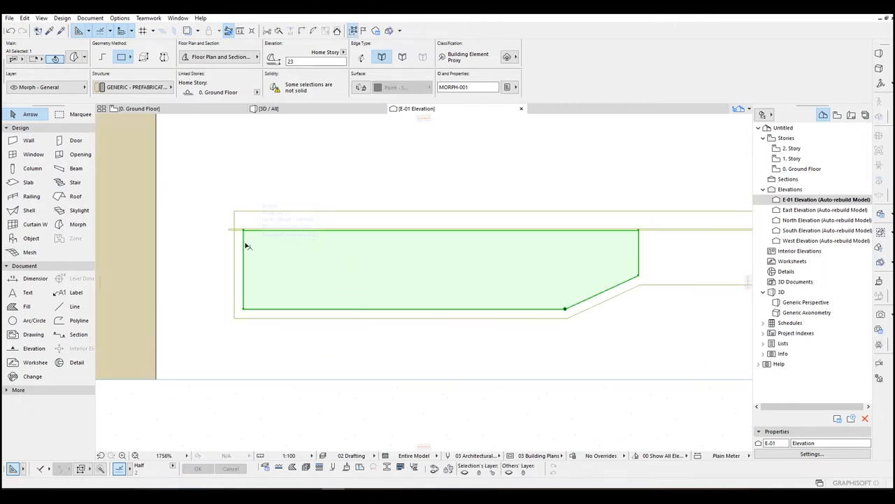
{"action": "key", "text": "Escape"}
Step: Show the flat profiles in the 3D view and select the stepped outer profile
{"action": "key", "text": "F3"}
{"action": "middle_click_drag", "start_coordinate": [341, 290], "coordinate": [458, 297], "text": "shift"}
{"action": "scroll", "coordinate": [464, 297], "scroll_direction": "up", "scroll_amount": 4}
{"action": "scroll", "coordinate": [524, 305], "scroll_direction": "down", "scroll_amount": 3}
{"action": "middle_click_drag", "start_coordinate": [528, 307], "coordinate": [239, 260], "text": "shift"}
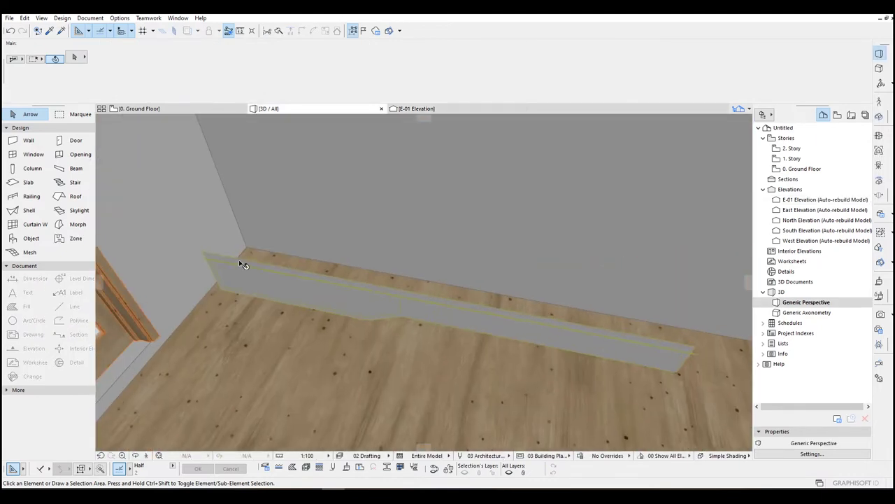
{"action": "left_click", "coordinate": [499, 325]}
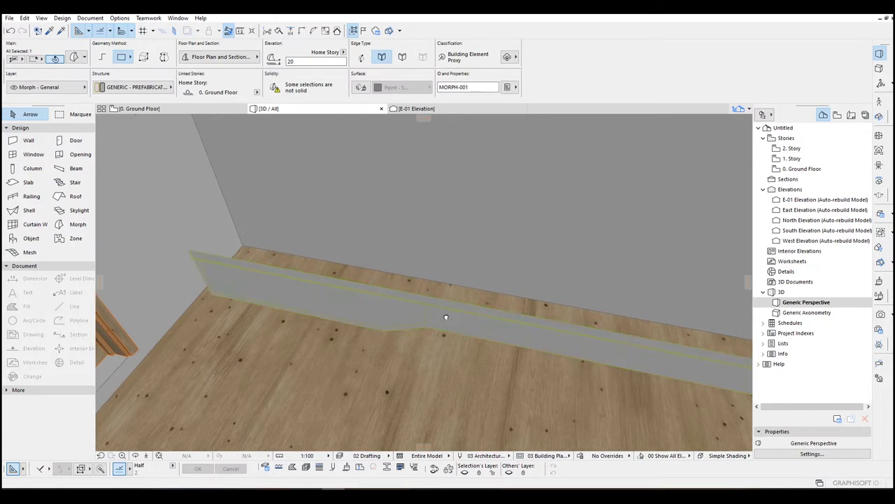
{"action": "middle_click_drag", "start_coordinate": [486, 325], "coordinate": [348, 304]}
Step: Try to extrude the stepped outer profile back to the wall corner by the door and undo it
{"action": "left_click", "coordinate": [342, 302]}
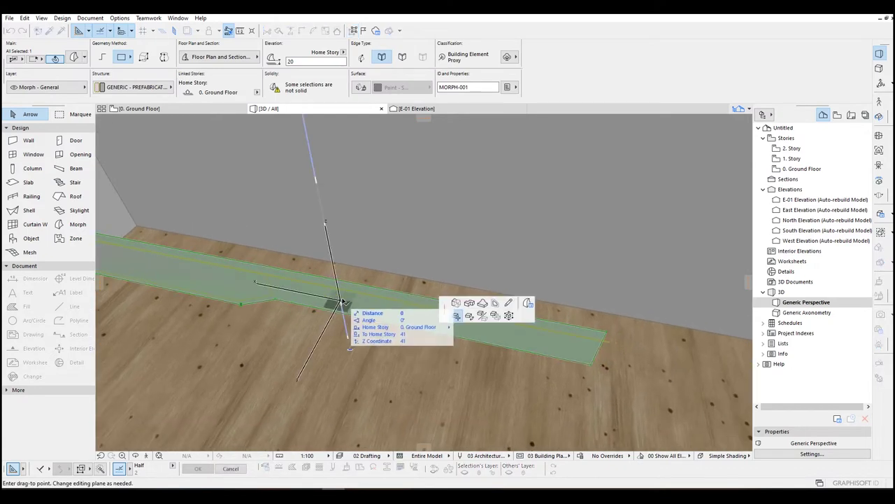
{"action": "left_click", "coordinate": [456, 302]}
{"action": "middle_click_drag", "start_coordinate": [160, 221], "coordinate": [25, 222]}
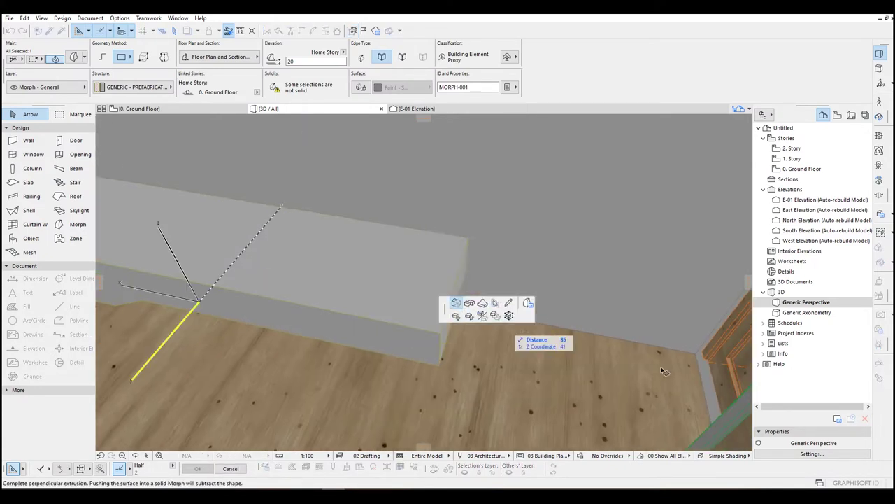
{"action": "left_click", "coordinate": [697, 358]}
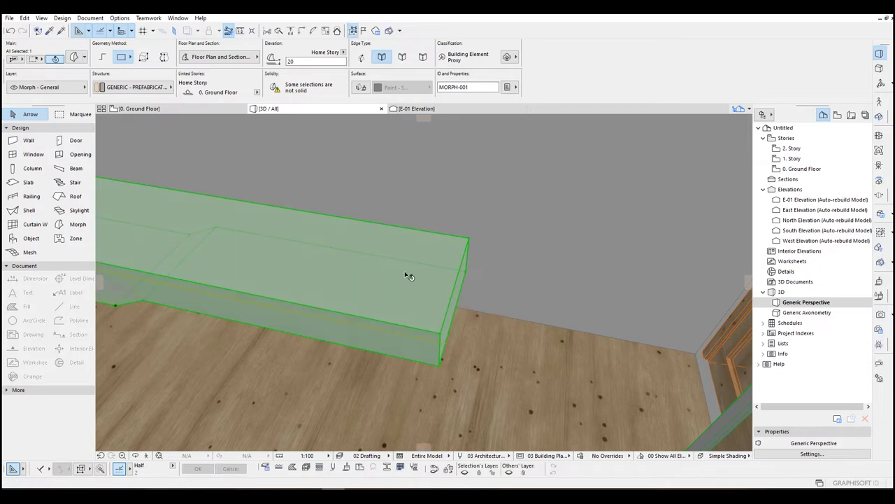
{"action": "middle_click_drag", "start_coordinate": [399, 284], "coordinate": [466, 284]}
{"action": "key", "text": "ctrl+z"}
Step: Extrude the stepped outer profile 45 back toward the wall
{"action": "left_click", "coordinate": [439, 337]}
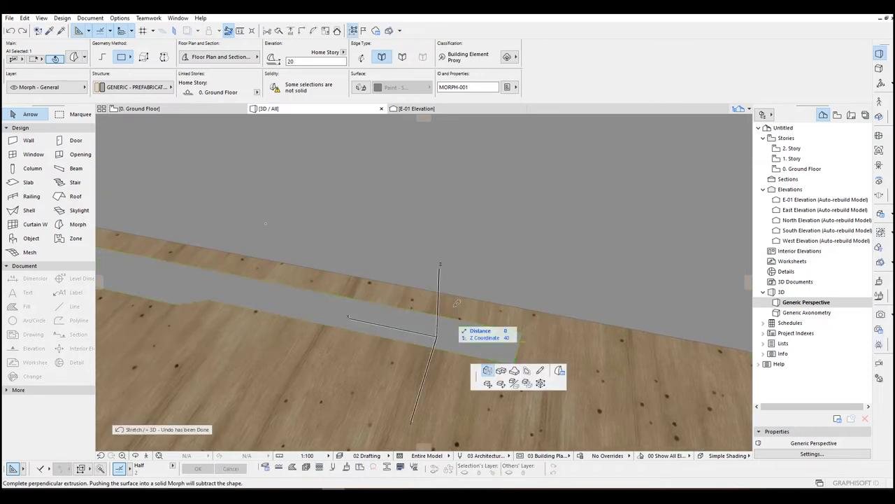
{"action": "left_click", "coordinate": [456, 302]}
{"action": "type", "text": "45"}
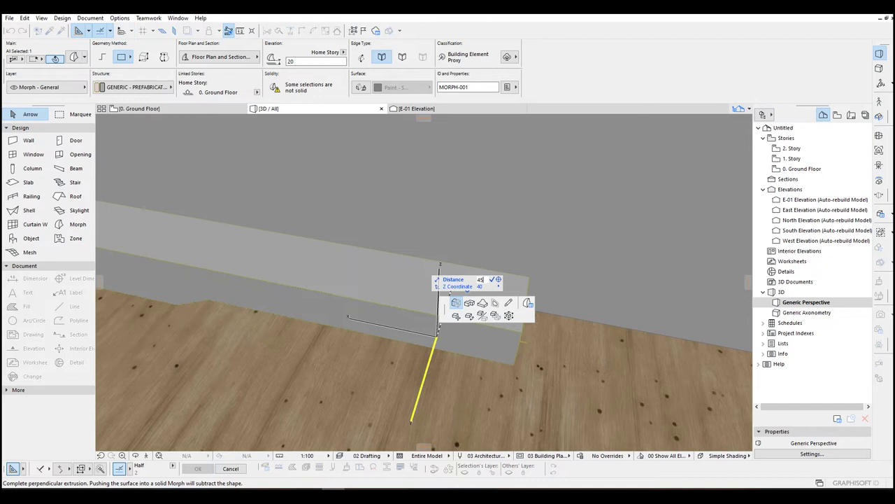
{"action": "key", "text": "Return"}
{"action": "middle_click_drag", "start_coordinate": [426, 287], "coordinate": [501, 347]}
{"action": "key", "text": "Escape"}
Step: Select the thin strip on the front of the extruded stepped body
{"action": "left_click", "coordinate": [432, 277], "text": "ctrl+shift"}
{"action": "scroll", "coordinate": [529, 342], "scroll_direction": "up", "scroll_amount": 6}
{"action": "scroll", "coordinate": [530, 339], "scroll_direction": "down", "scroll_amount": 4}
{"action": "scroll", "coordinate": [527, 335], "scroll_direction": "up", "scroll_amount": 1}
{"action": "key", "text": "shift+F3"}
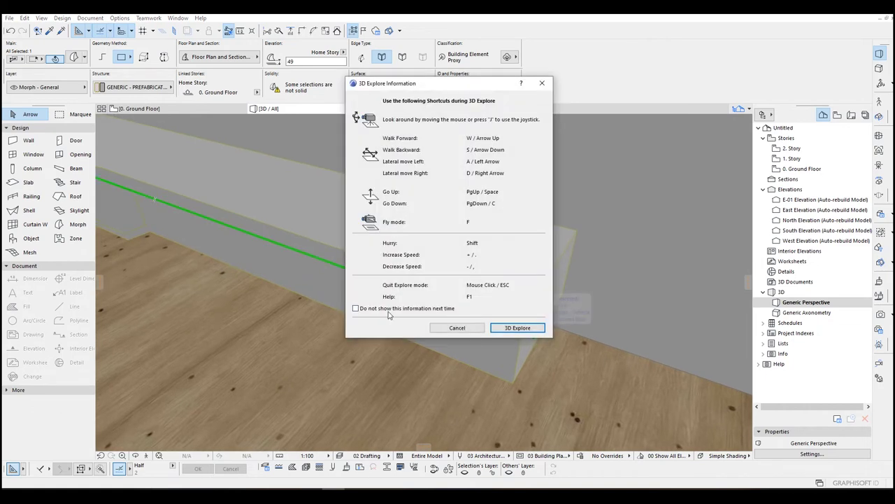
{"action": "left_click", "coordinate": [517, 327]}
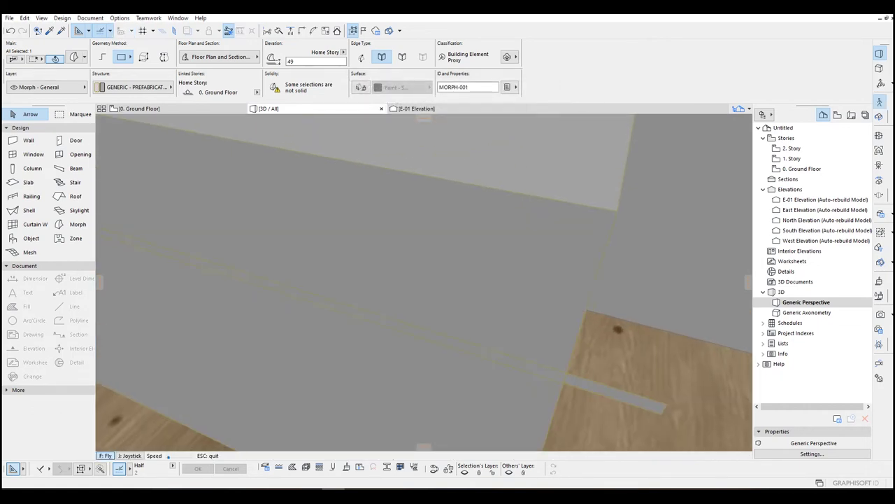
{"action": "left_click", "coordinate": [512, 336]}
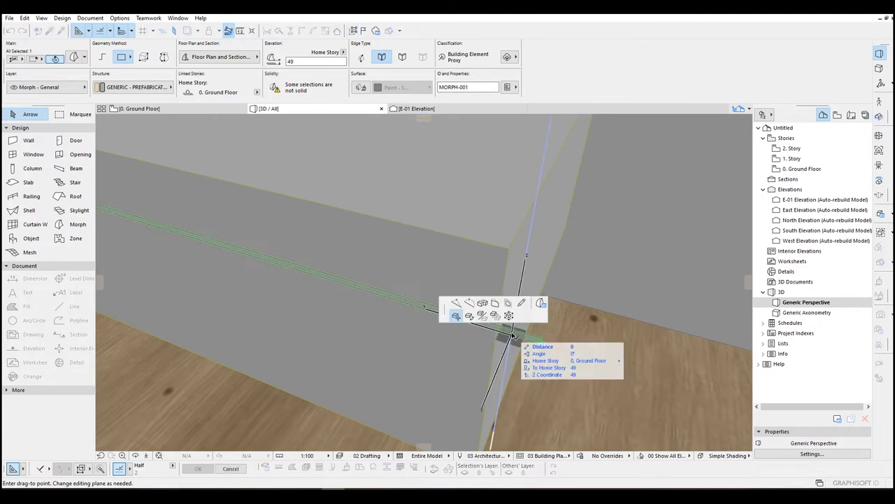
{"action": "key", "text": "Escape"}
Step: Extrude the thin strip's face back through the stepped body to the body's rear edge
{"action": "middle_click_drag", "start_coordinate": [460, 321], "coordinate": [408, 360], "text": "shift"}
{"action": "left_click", "coordinate": [419, 353]}
{"action": "middle_click_drag", "start_coordinate": [546, 199], "coordinate": [329, 258], "text": "shift"}
{"action": "left_click", "coordinate": [463, 233]}
{"action": "middle_click_drag", "start_coordinate": [408, 316], "coordinate": [360, 292], "text": "shift"}
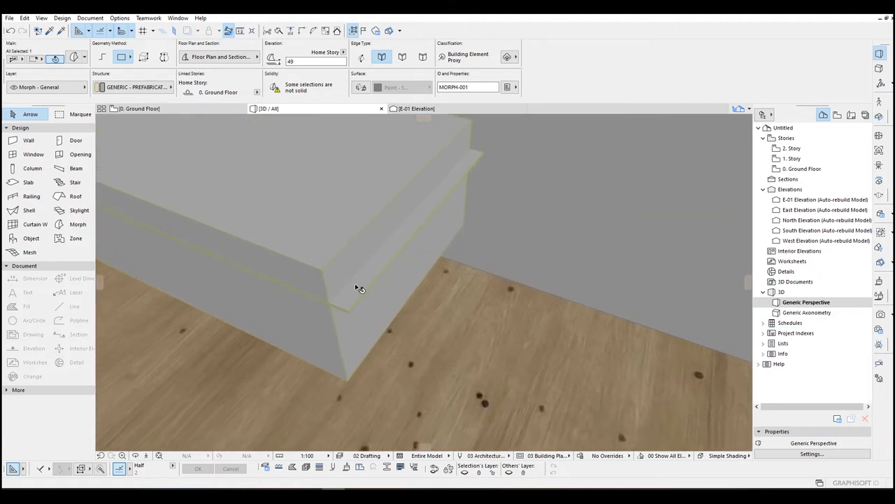
Step: Subtract the extruded strip from the stepped body with a Boolean operation to cut a horizontal groove
{"action": "right_click", "coordinate": [356, 293]}
{"action": "mouse_move", "coordinate": [421, 157]}
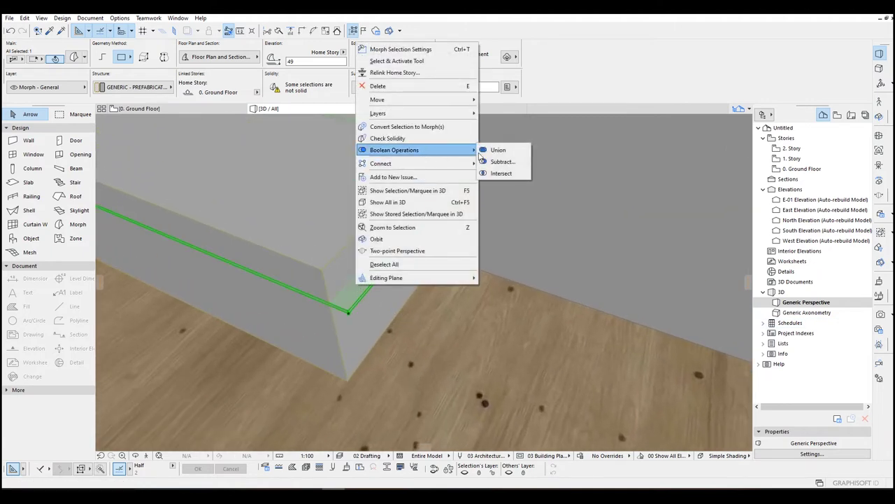
{"action": "left_click", "coordinate": [505, 165]}
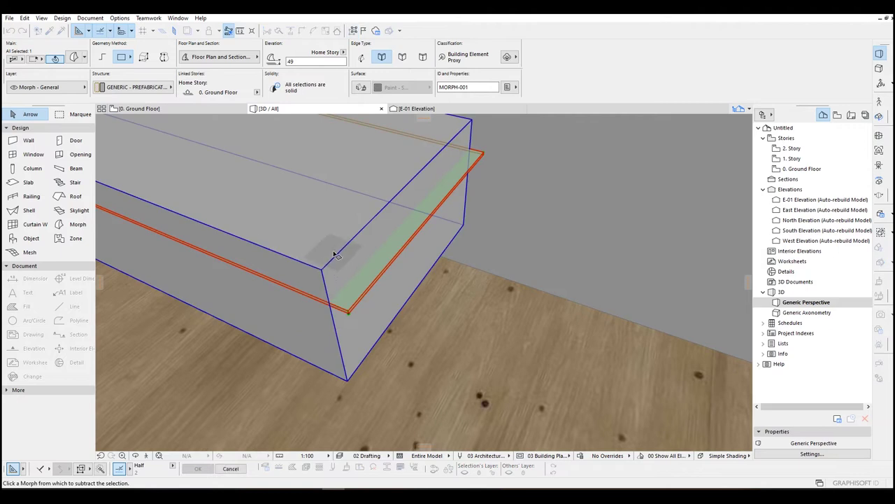
{"action": "left_click", "coordinate": [334, 255]}
{"action": "scroll", "coordinate": [301, 249], "scroll_direction": "down", "scroll_amount": 8}
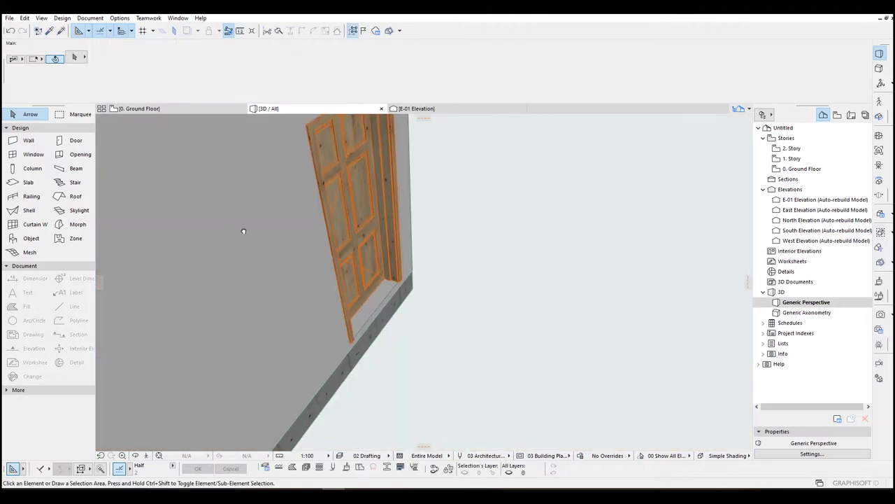
{"action": "middle_click_drag", "start_coordinate": [232, 228], "coordinate": [700, 310]}
{"action": "left_click", "coordinate": [487, 257]}
{"action": "middle_click_drag", "start_coordinate": [488, 256], "coordinate": [375, 246], "text": "shift"}
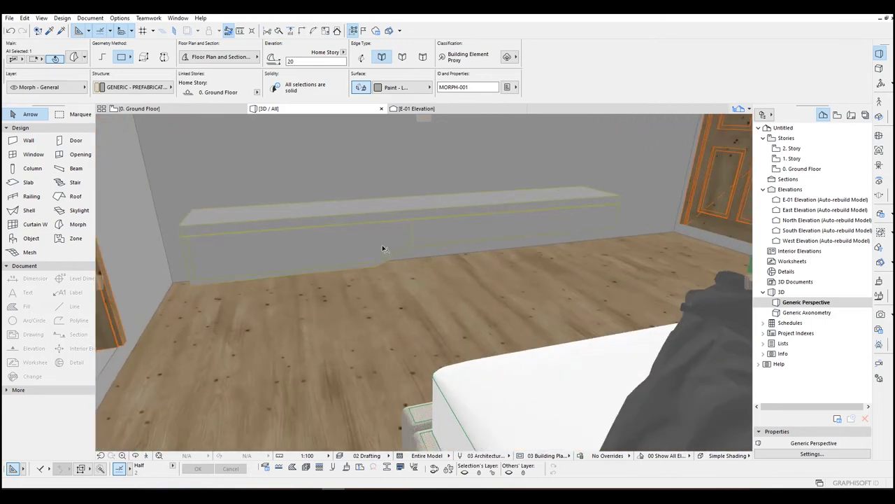
{"action": "key", "text": "Escape"}
Step: Extrude the inner profile back into the stepped body, stopping slightly short of the body's rear face
{"action": "scroll", "coordinate": [411, 242], "scroll_direction": "up", "scroll_amount": 3}
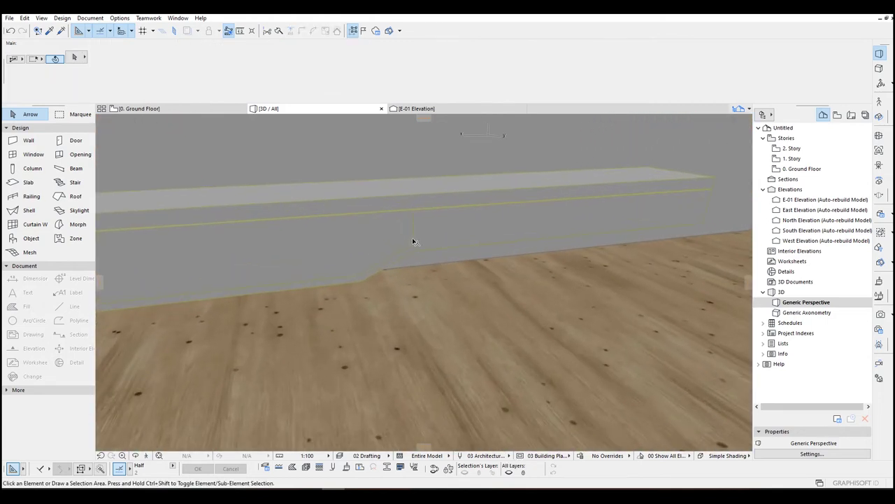
{"action": "left_click", "coordinate": [413, 241]}
{"action": "scroll", "coordinate": [420, 241], "scroll_direction": "up", "scroll_amount": 4}
{"action": "middle_click_drag", "start_coordinate": [479, 261], "coordinate": [449, 215], "text": "shift"}
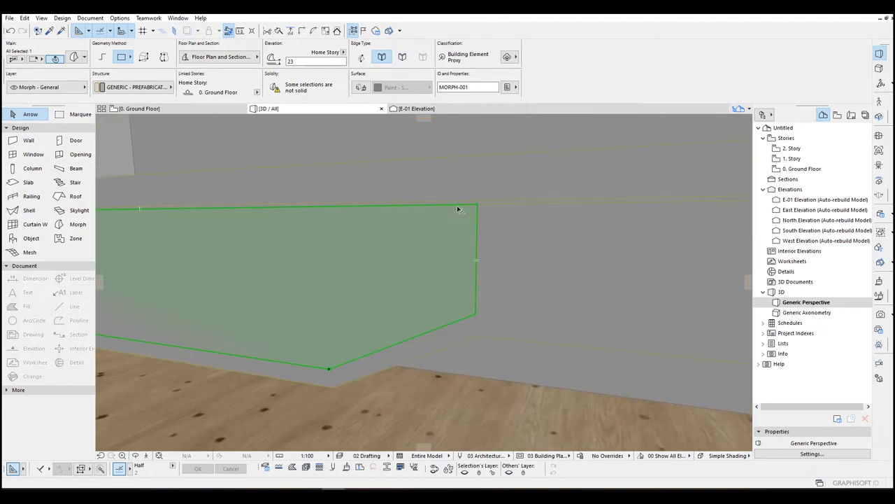
{"action": "left_click", "coordinate": [455, 207]}
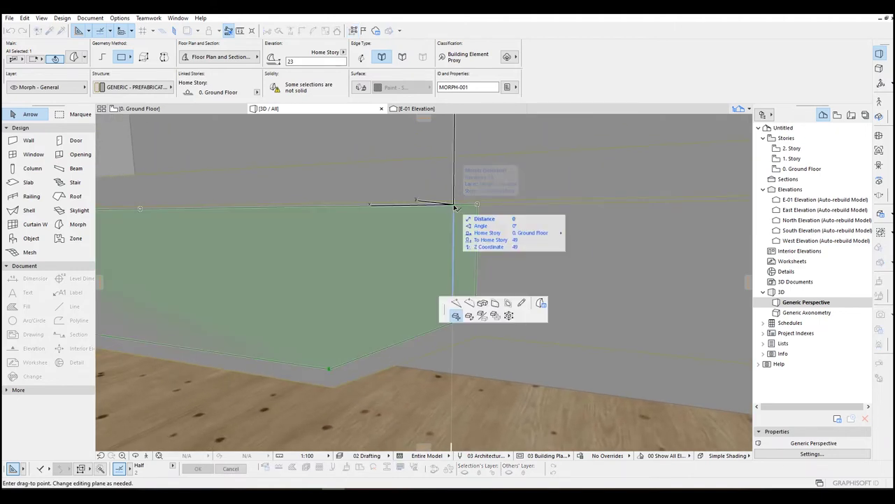
{"action": "key", "text": "Escape"}
{"action": "left_click", "coordinate": [395, 263]}
{"action": "middle_click_drag", "start_coordinate": [423, 280], "coordinate": [562, 252], "text": "shift"}
{"action": "scroll", "coordinate": [341, 242], "scroll_direction": "down", "scroll_amount": 4}
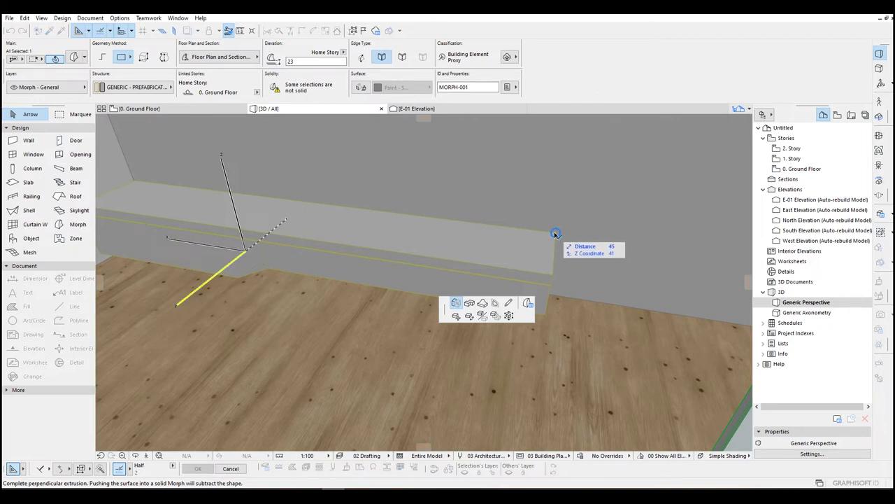
{"action": "left_click", "coordinate": [284, 223]}
Step: Subtract the extruded inner profile from the stepped body to hollow out an open compartment
{"action": "middle_click_drag", "start_coordinate": [260, 225], "coordinate": [370, 263], "text": "shift"}
{"action": "right_click", "coordinate": [369, 264]}
{"action": "mouse_move", "coordinate": [406, 125]}
{"action": "left_click", "coordinate": [511, 137]}
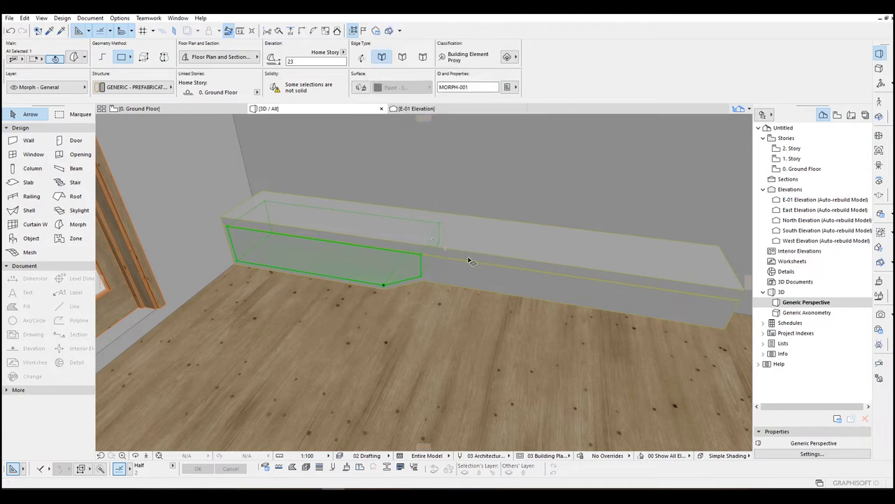
{"action": "left_click", "coordinate": [487, 286]}
{"action": "middle_click_drag", "start_coordinate": [367, 245], "coordinate": [500, 307], "text": "shift"}
{"action": "left_click", "coordinate": [420, 258]}
{"action": "middle_click_drag", "start_coordinate": [420, 258], "coordinate": [288, 162], "text": "shift"}
{"action": "key", "text": "Escape"}
Step: Move the stepped unit on the ground floor plan so its back sits against the room's lower wall
{"action": "key", "text": "F2"}
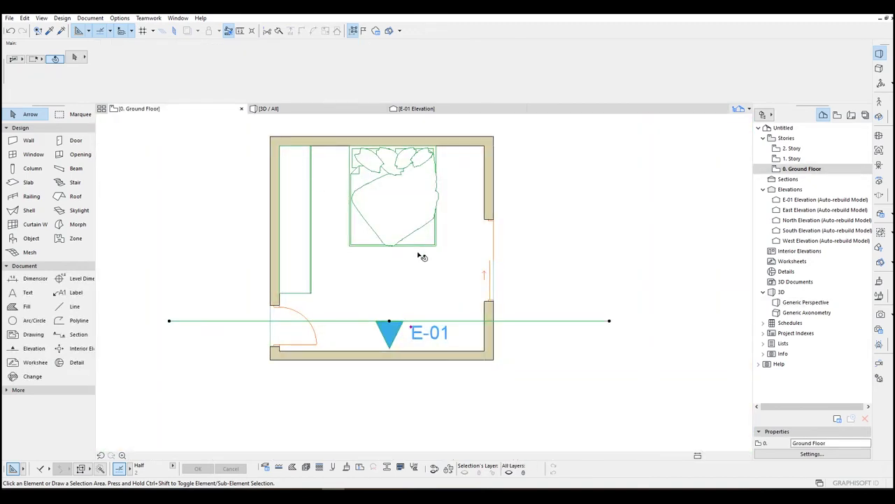
{"action": "left_click", "coordinate": [466, 333]}
{"action": "key", "text": "Escape"}
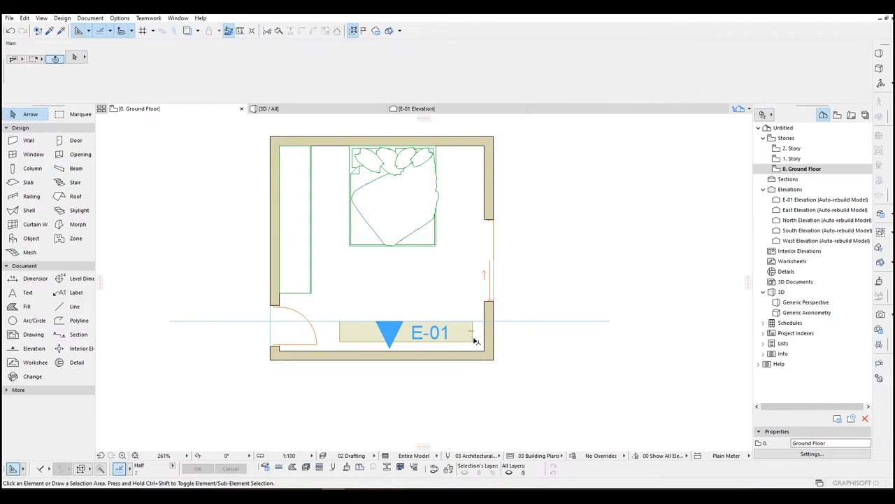
{"action": "left_click", "coordinate": [475, 341]}
{"action": "key", "text": "ctrl+d"}
{"action": "scroll", "coordinate": [473, 338], "scroll_direction": "up", "scroll_amount": 5}
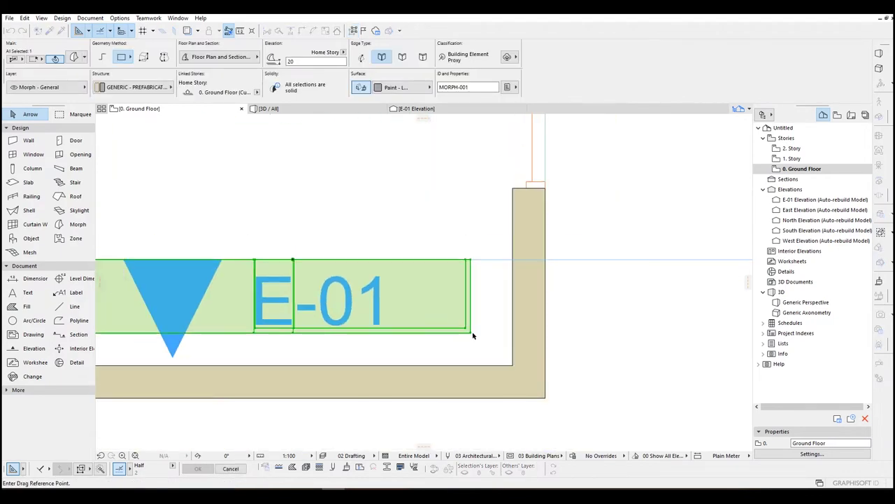
{"action": "middle_click_drag", "start_coordinate": [420, 334], "coordinate": [582, 315]}
{"action": "left_click", "coordinate": [560, 348]}
{"action": "scroll", "coordinate": [550, 344], "scroll_direction": "down", "scroll_amount": 5}
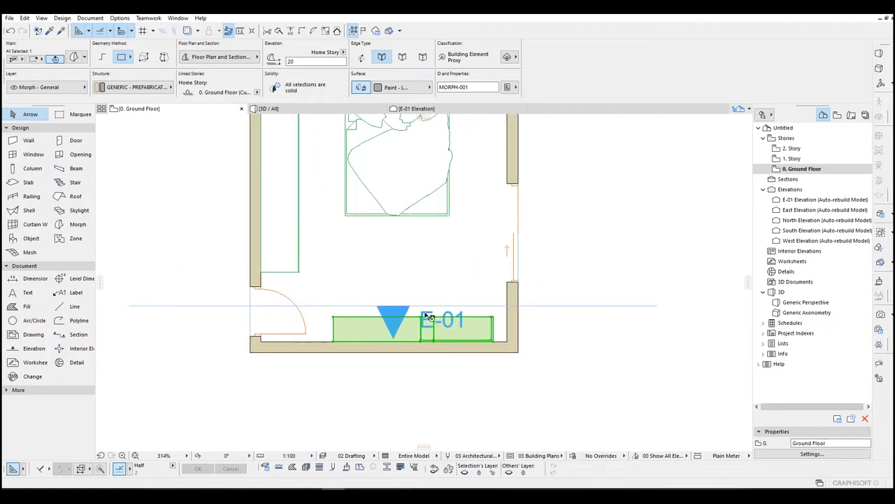
{"action": "key", "text": "Escape"}
Step: In the 3D view, set up the Object tool with Flat Panel TV 24 from the Health and Recreation library folder
{"action": "key", "text": "F3"}
{"action": "middle_click_drag", "start_coordinate": [424, 304], "coordinate": [98, 252], "text": "shift"}
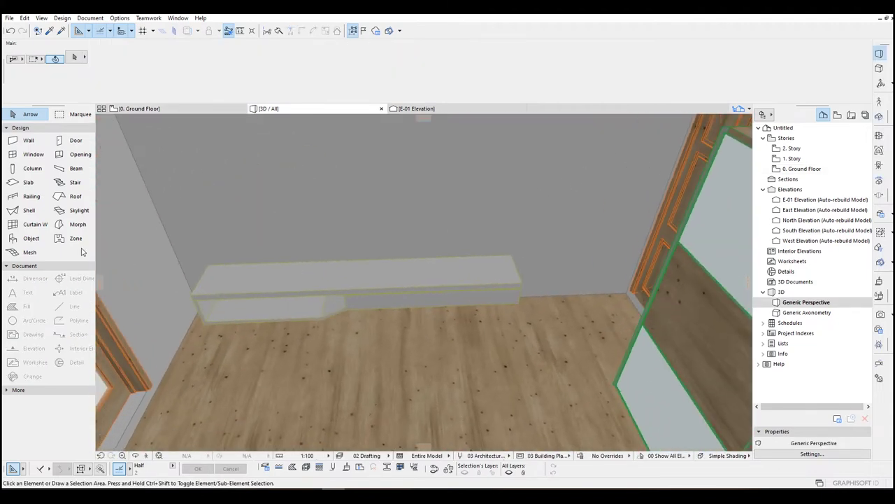
{"action": "left_click", "coordinate": [31, 240]}
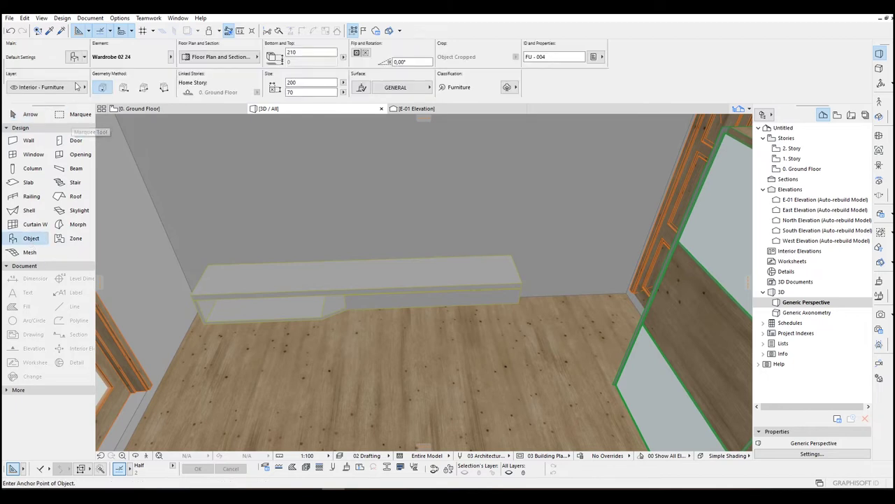
{"action": "left_click", "coordinate": [75, 58]}
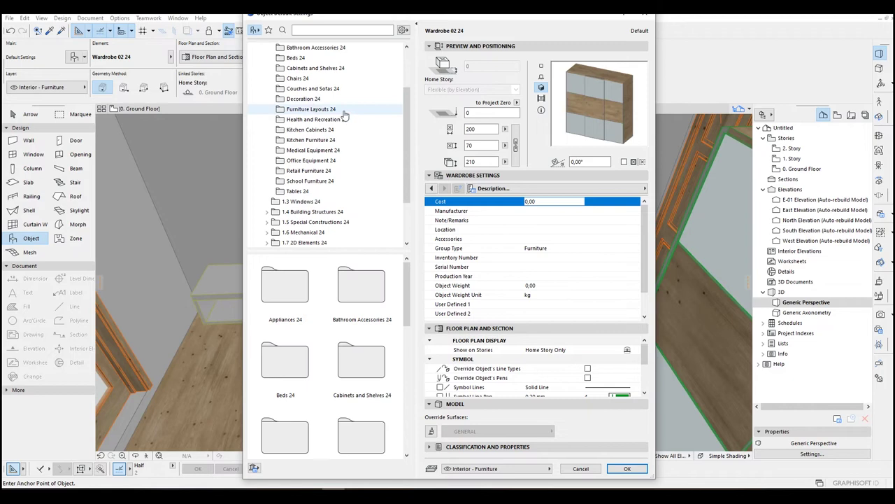
{"action": "scroll", "coordinate": [321, 91], "scroll_direction": "up", "scroll_amount": 1}
{"action": "left_click", "coordinate": [293, 155]}
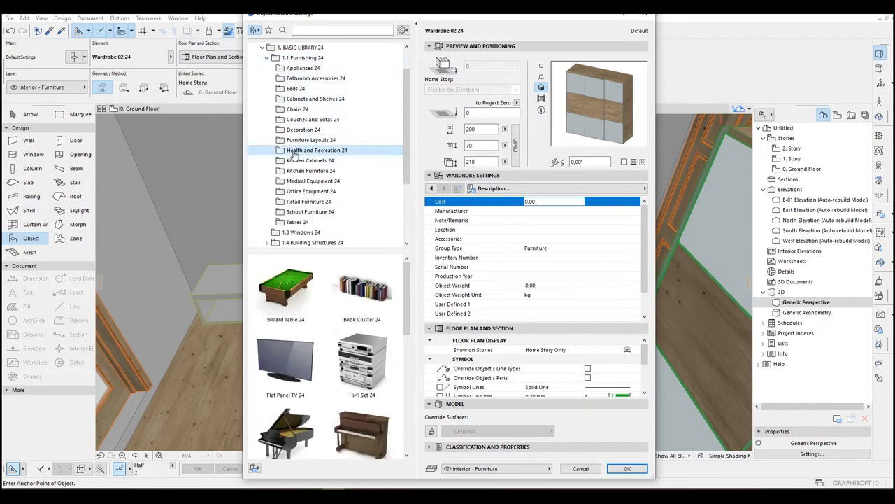
{"action": "scroll", "coordinate": [400, 382], "scroll_direction": "down", "scroll_amount": 10}
{"action": "scroll", "coordinate": [400, 382], "scroll_direction": "down", "scroll_amount": 1}
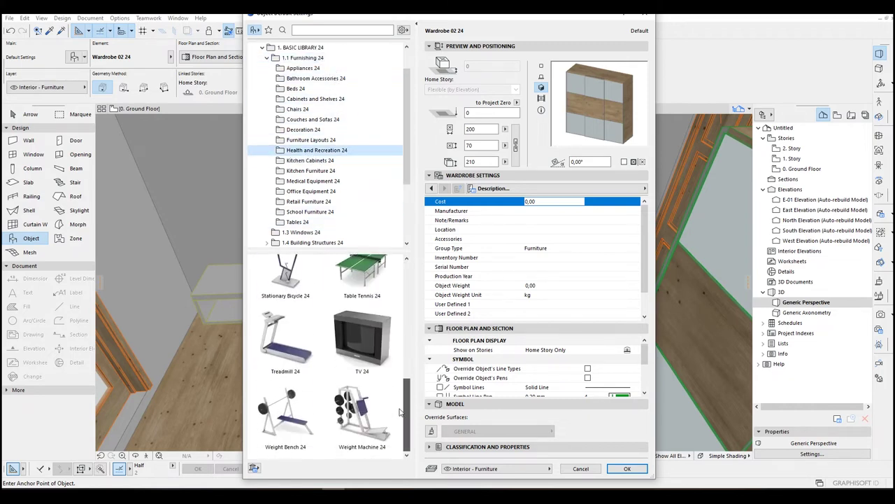
{"action": "scroll", "coordinate": [350, 350], "scroll_direction": "up", "scroll_amount": 6}
{"action": "left_click", "coordinate": [300, 323]}
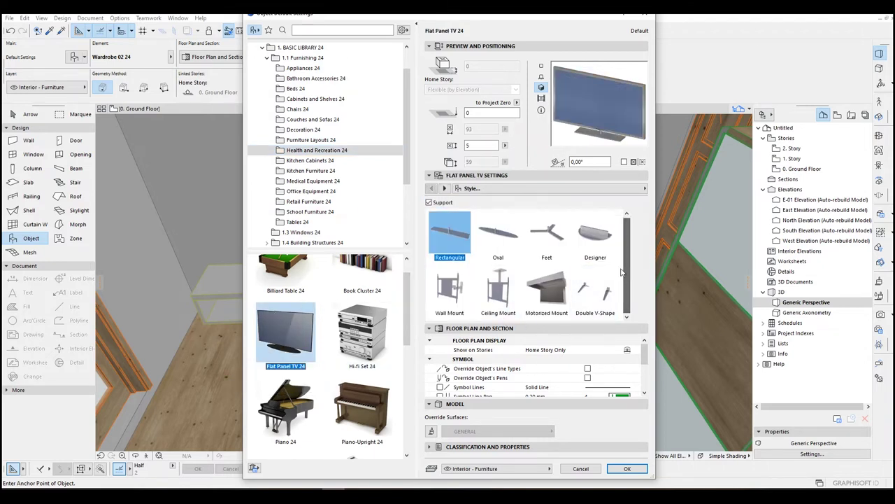
{"action": "left_click", "coordinate": [445, 188]}
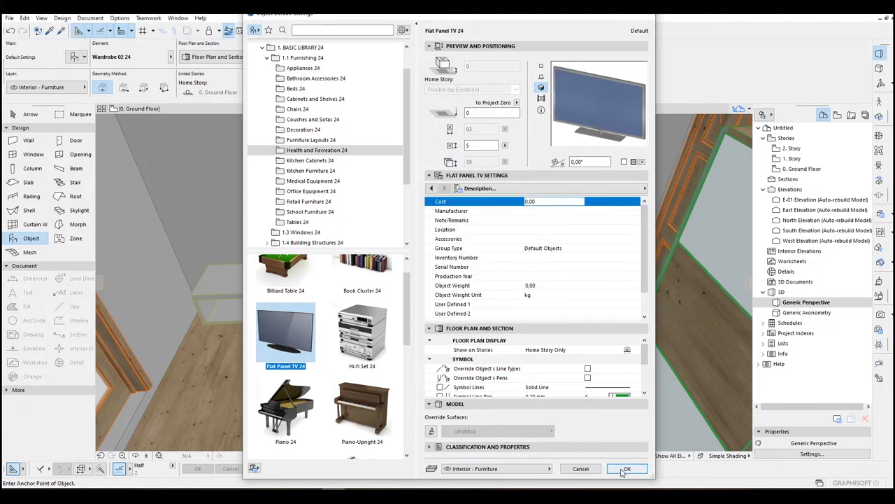
{"action": "left_click", "coordinate": [622, 470]}
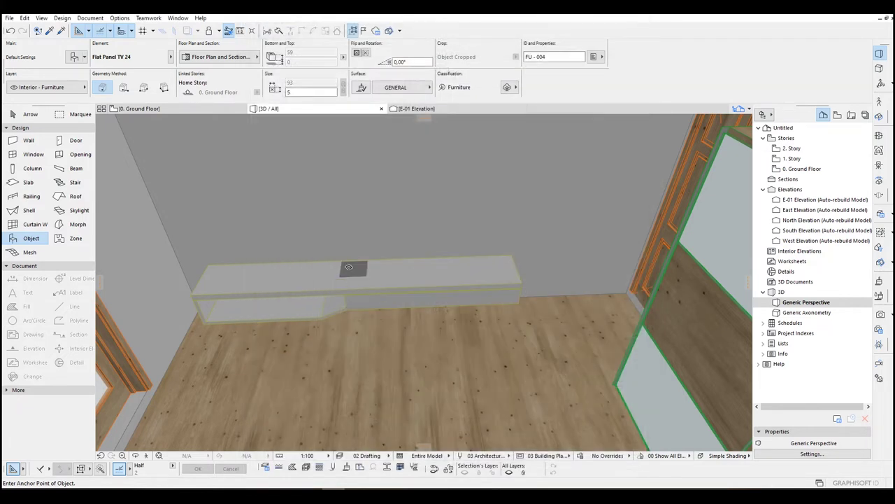
Step: Place the flat panel TV on top of the low stepped wall unit, toward the sliding-door end
{"action": "left_click", "coordinate": [252, 279]}
{"action": "middle_click_drag", "start_coordinate": [253, 279], "coordinate": [430, 285]}
{"action": "key", "text": "Escape"}
{"action": "scroll", "coordinate": [364, 276], "scroll_direction": "up", "scroll_amount": 2}
Step: Mirror the TV across a line along the wall unit so its screen faces the bed
{"action": "left_click", "coordinate": [430, 285]}
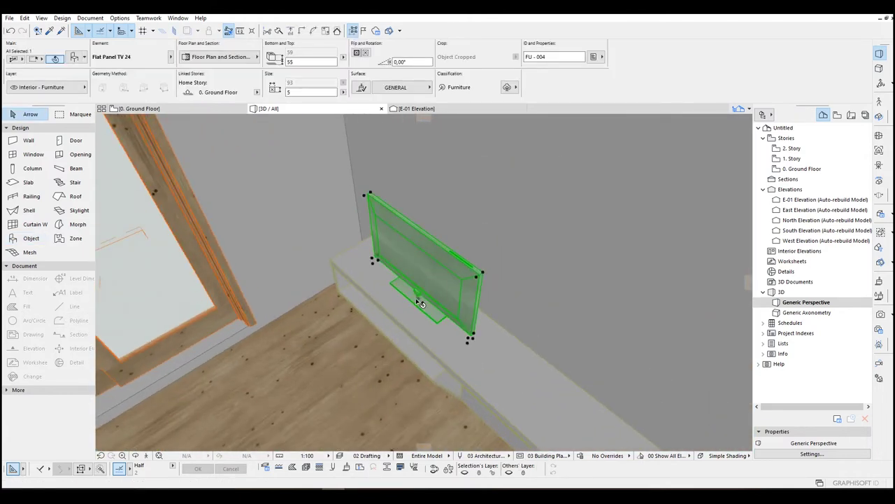
{"action": "key", "text": "ctrl+m"}
{"action": "left_click", "coordinate": [419, 300]}
{"action": "left_click", "coordinate": [504, 368]}
Step: Set the width of the room's sliding door to 200
{"action": "middle_click_drag", "start_coordinate": [504, 368], "coordinate": [432, 260], "text": "shift"}
{"action": "scroll", "coordinate": [432, 260], "scroll_direction": "down", "scroll_amount": 4}
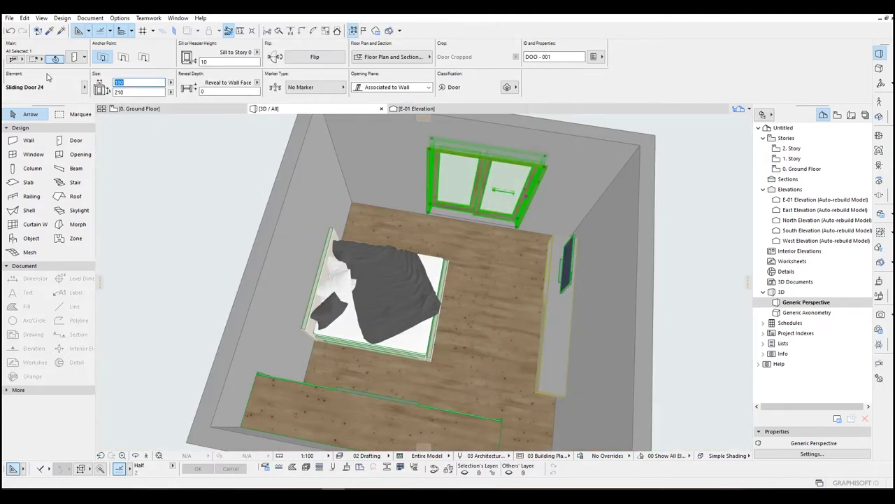
{"action": "key", "text": "Return"}
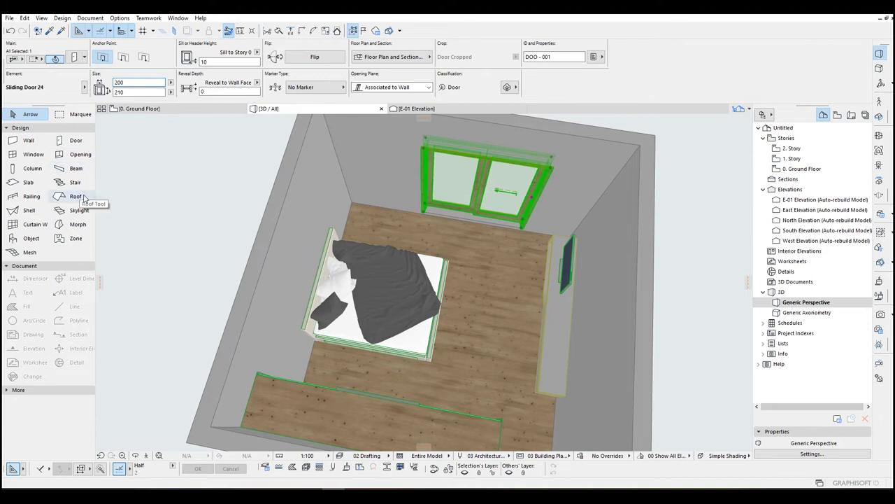
{"action": "left_click", "coordinate": [190, 207]}
Step: In the sliding door's Door Leaf Type settings, set the lower, upper and side frame widths to 5
{"action": "middle_click_drag", "start_coordinate": [392, 280], "coordinate": [388, 207], "text": "shift"}
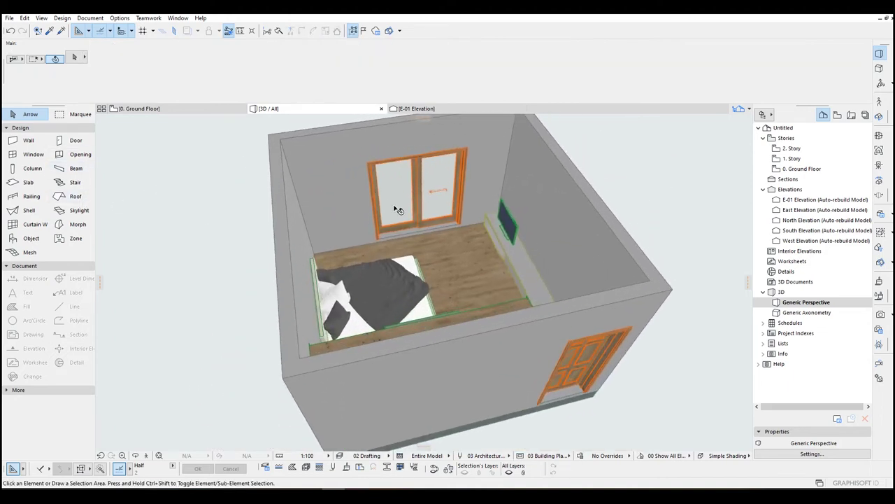
{"action": "scroll", "coordinate": [435, 218], "scroll_direction": "up", "scroll_amount": 4}
{"action": "left_click", "coordinate": [377, 240]}
{"action": "scroll", "coordinate": [378, 241], "scroll_direction": "down", "scroll_amount": 3}
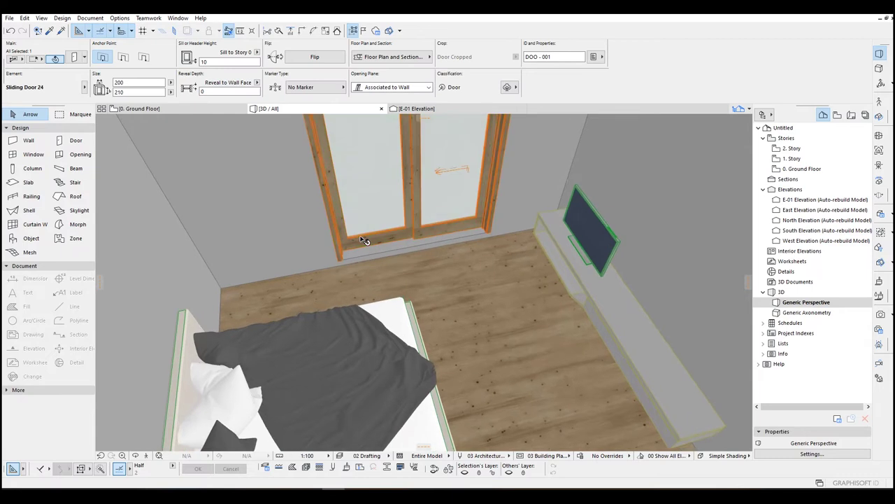
{"action": "double_click", "coordinate": [360, 235]}
{"action": "left_click_drag", "start_coordinate": [492, 42], "coordinate": [470, 44]}
{"action": "left_click", "coordinate": [466, 209]}
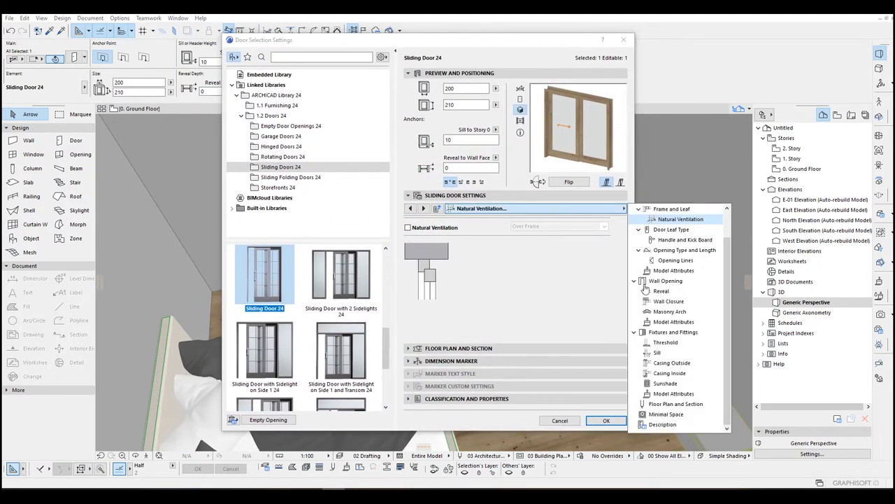
{"action": "left_click", "coordinate": [676, 260]}
{"action": "left_click", "coordinate": [671, 229]}
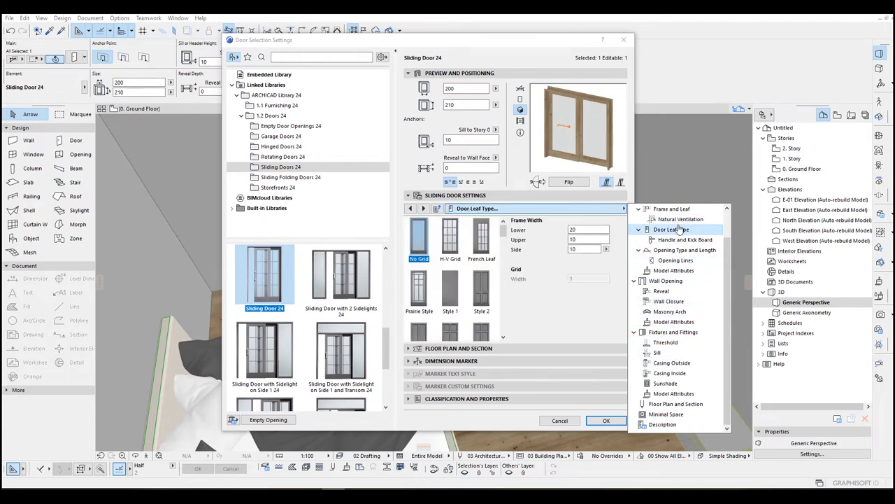
{"action": "left_click", "coordinate": [539, 247]}
{"action": "key", "text": "Tab"}
{"action": "type", "text": "5"}
{"action": "left_click", "coordinate": [575, 250]}
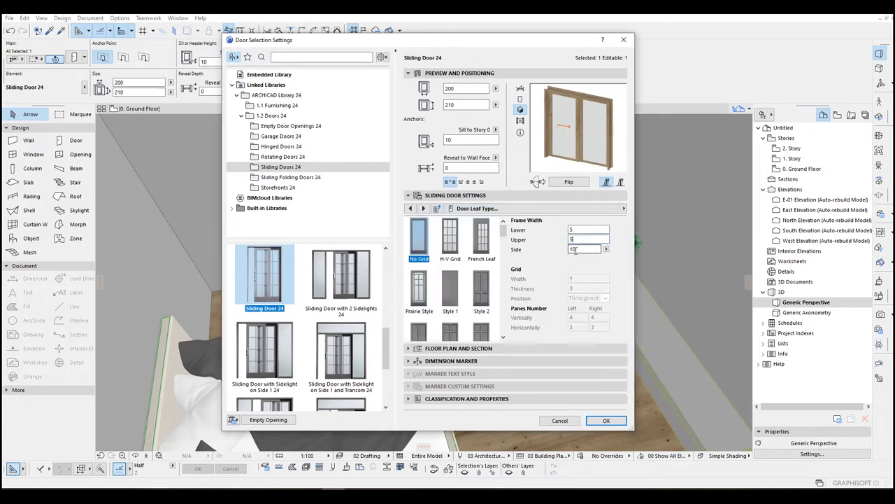
{"action": "type", "text": "5"}
{"action": "key", "text": "Return"}
{"action": "left_click", "coordinate": [605, 420]}
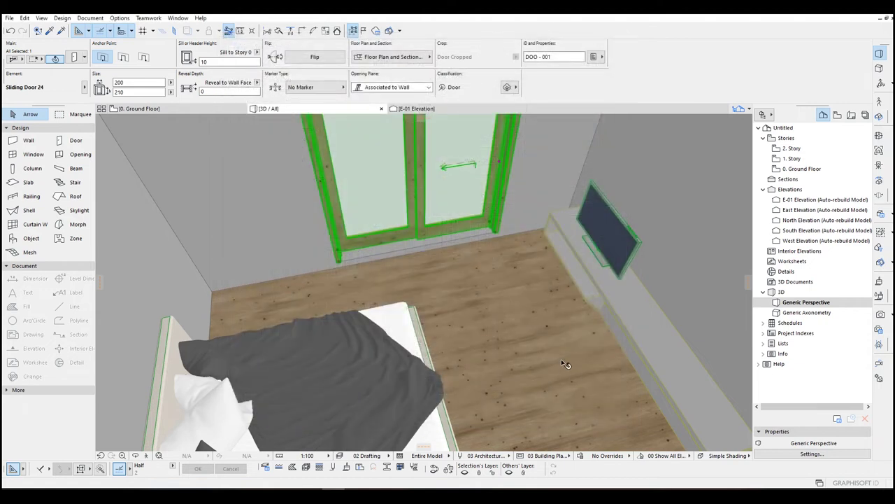
Step: Enable Uniform Door Surfaces for the sliding door and set its frame and leaf surfaces to Metal - Aluminium
{"action": "scroll", "coordinate": [532, 307], "scroll_direction": "down", "scroll_amount": 5}
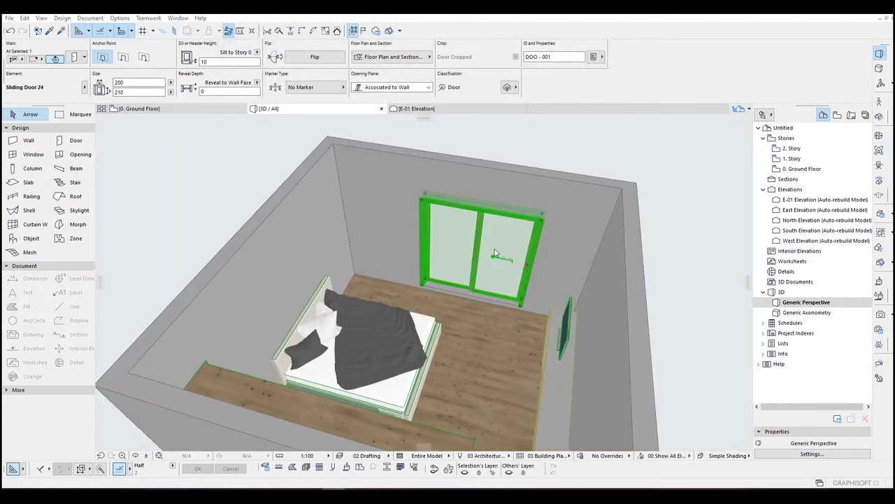
{"action": "double_click", "coordinate": [495, 253]}
{"action": "left_click", "coordinate": [624, 209]}
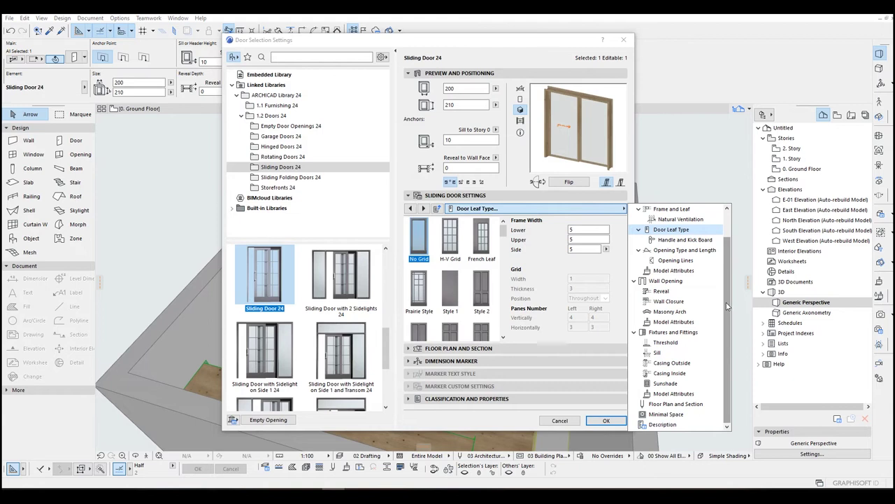
{"action": "left_click", "coordinate": [668, 322]}
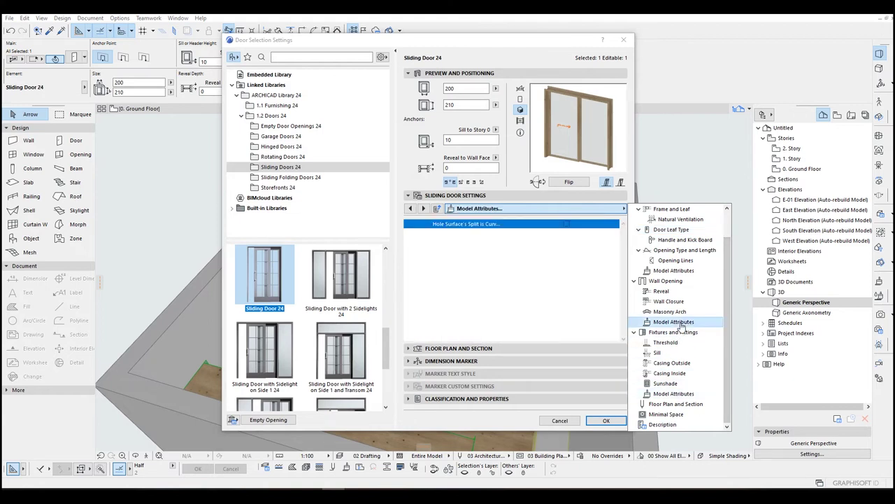
{"action": "left_click", "coordinate": [673, 270]}
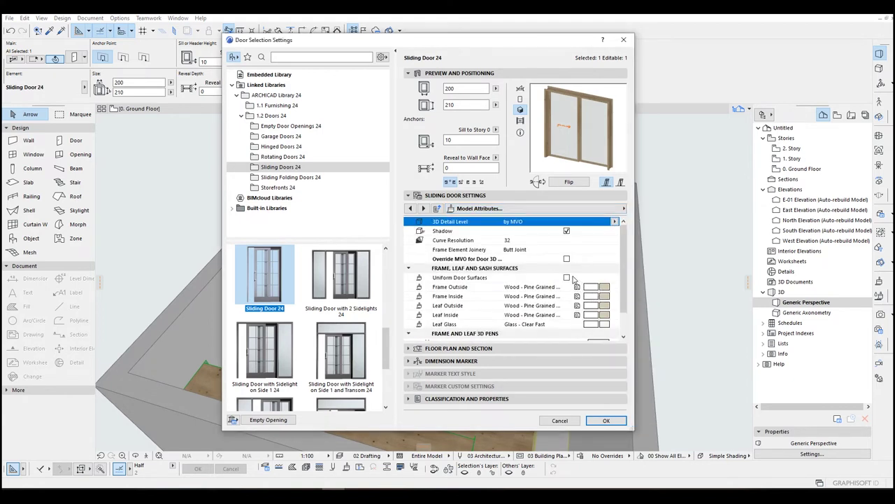
{"action": "left_click", "coordinate": [568, 278]}
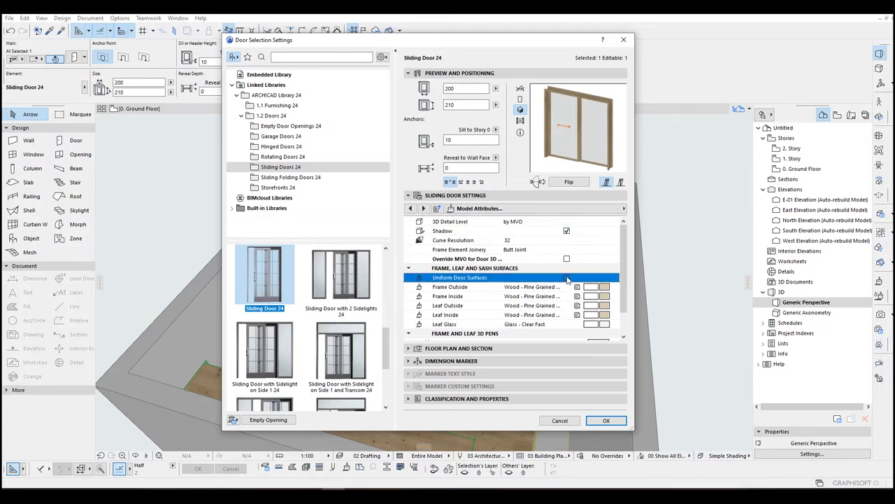
{"action": "left_click", "coordinate": [604, 296]}
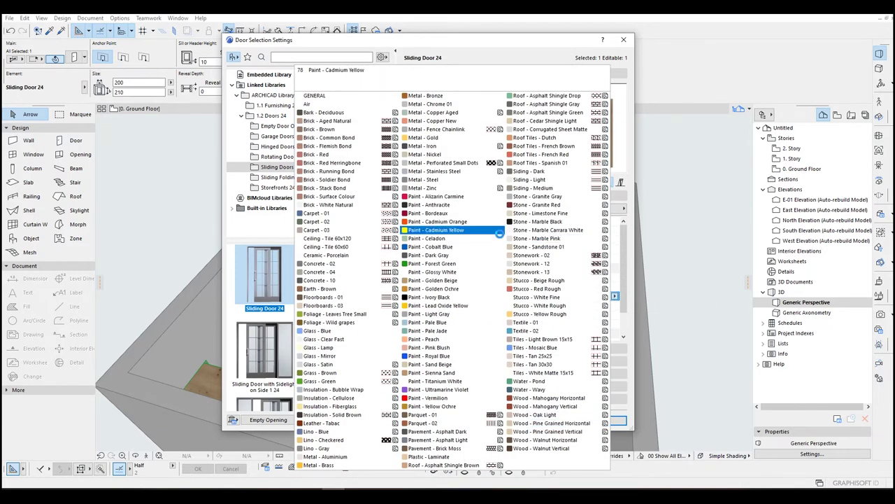
{"action": "left_click", "coordinate": [345, 456]}
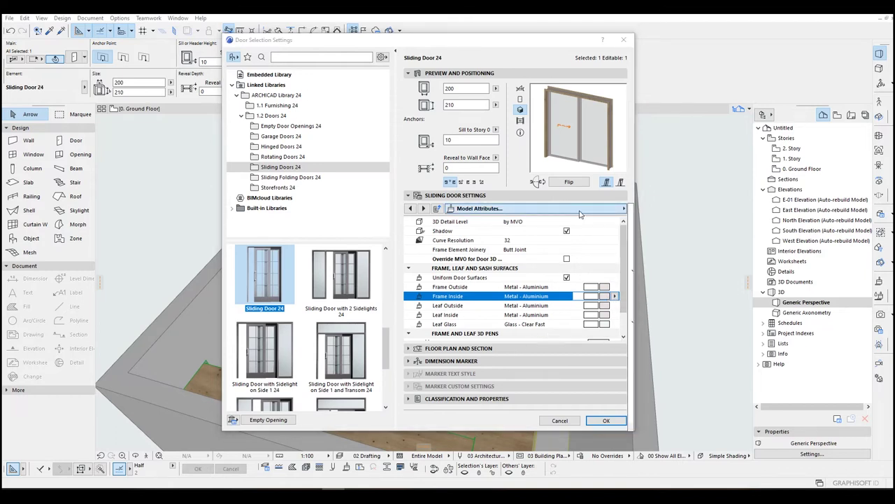
Step: Remove the sliding door's outside and inside casings, apply the settings and deselect the door
{"action": "left_click", "coordinate": [615, 209]}
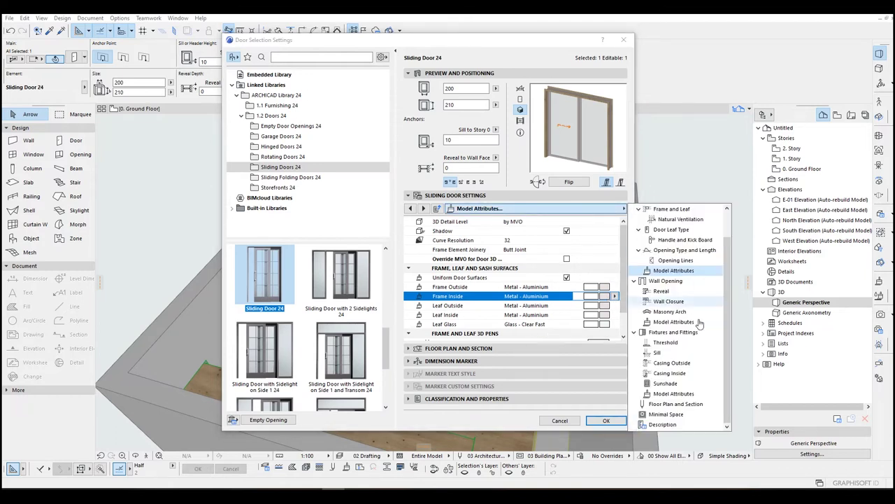
{"action": "left_click", "coordinate": [672, 364]}
{"action": "left_click", "coordinate": [434, 227]}
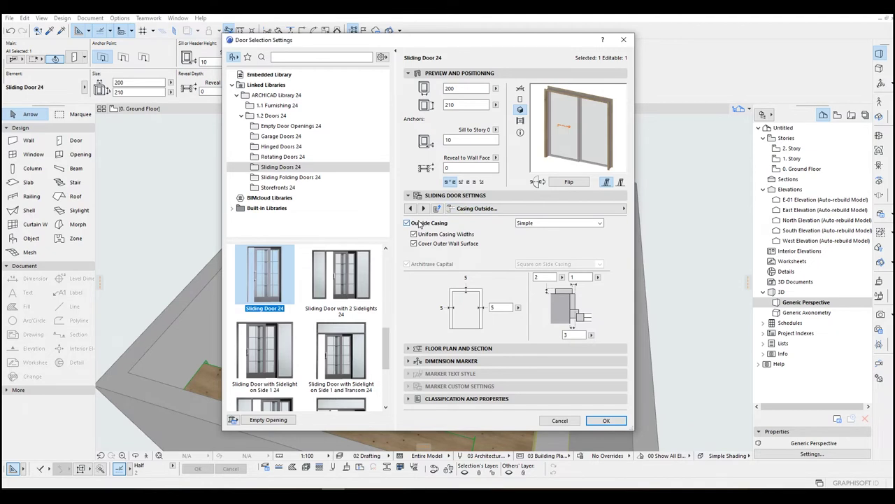
{"action": "left_click", "coordinate": [416, 224]}
{"action": "left_click", "coordinate": [591, 209]}
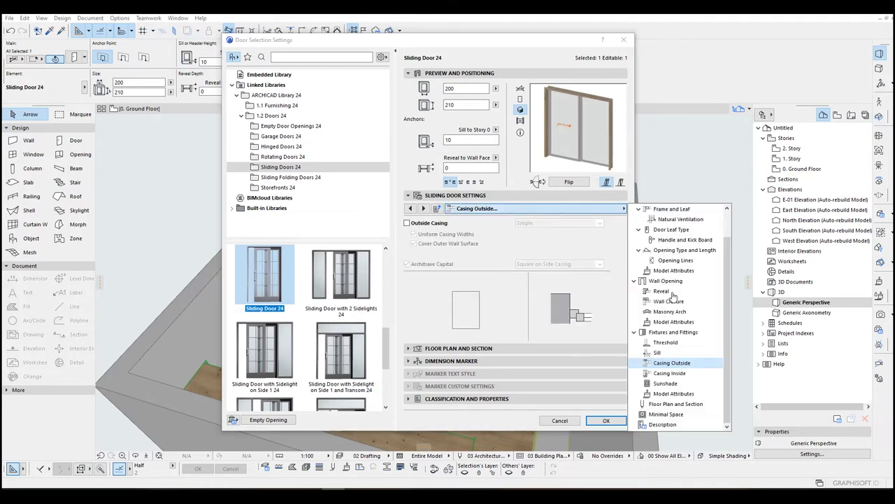
{"action": "left_click", "coordinate": [670, 373]}
{"action": "left_click", "coordinate": [422, 237]}
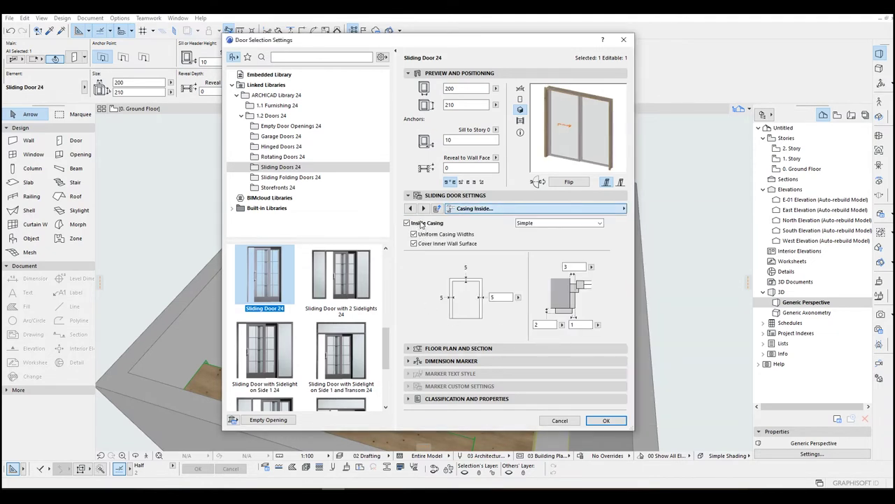
{"action": "left_click", "coordinate": [415, 223]}
{"action": "left_click", "coordinate": [599, 420]}
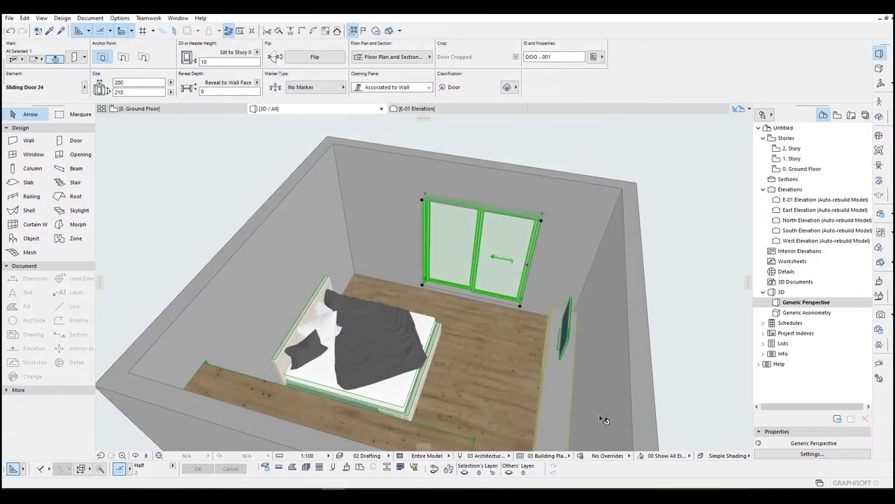
{"action": "left_click", "coordinate": [694, 314]}
Step: Turn off Show Contours in the Simple Shading 3D style
{"action": "scroll", "coordinate": [487, 338], "scroll_direction": "down", "scroll_amount": 3}
{"action": "middle_click_drag", "start_coordinate": [488, 340], "coordinate": [356, 276], "text": "shift"}
{"action": "scroll", "coordinate": [355, 287], "scroll_direction": "up", "scroll_amount": 4}
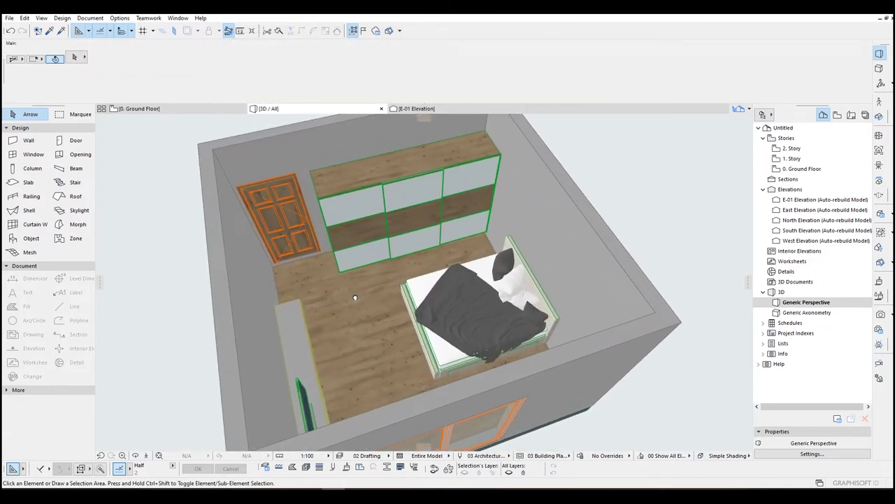
{"action": "scroll", "coordinate": [404, 273], "scroll_direction": "up", "scroll_amount": 3}
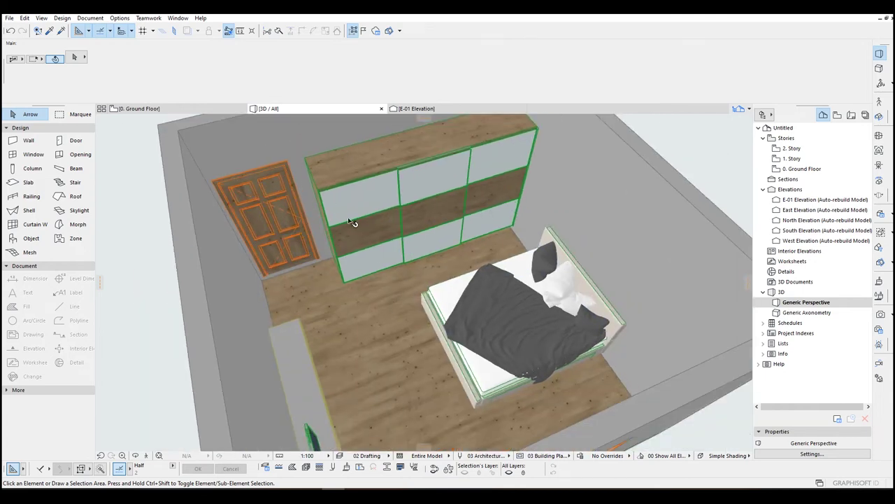
{"action": "right_click", "coordinate": [292, 109]}
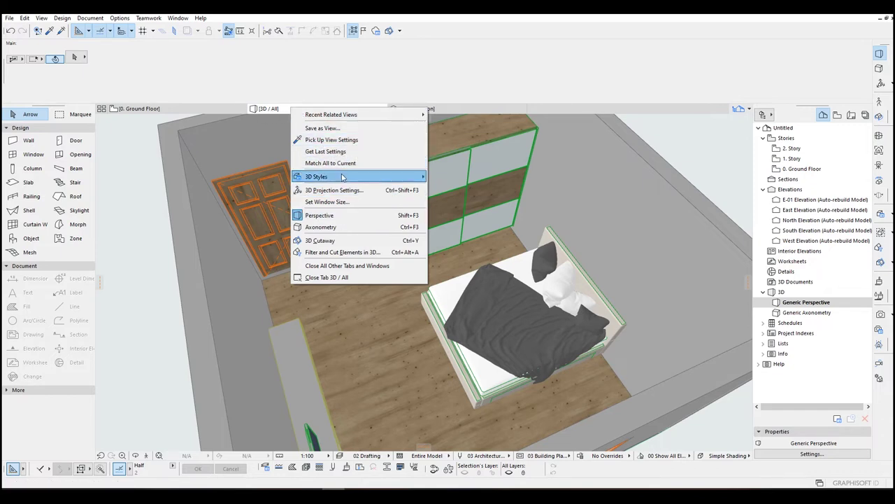
{"action": "mouse_move", "coordinate": [343, 177]}
{"action": "left_click", "coordinate": [468, 178]}
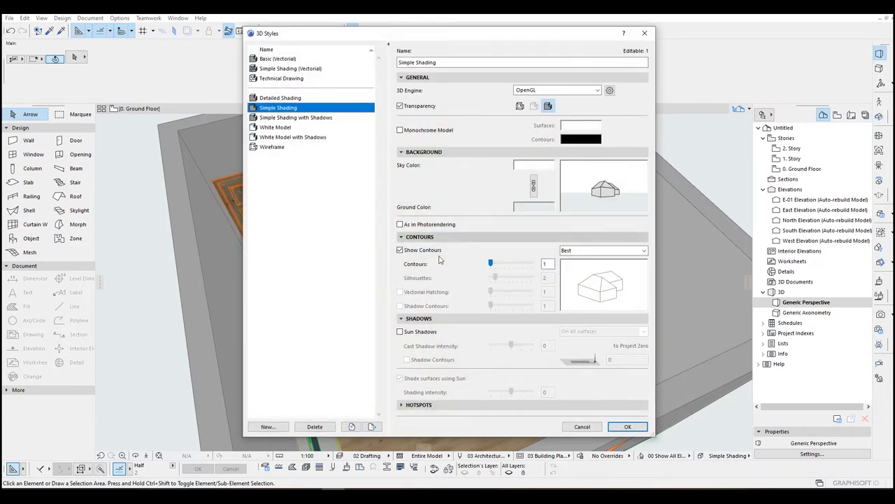
{"action": "left_click", "coordinate": [634, 430]}
Step: Turn off the doors' opening lines in 3D in the miscellaneous library part settings of the 03 Building Plans model view options
{"action": "scroll", "coordinate": [550, 315], "scroll_direction": "down", "scroll_amount": 2}
{"action": "middle_click_drag", "start_coordinate": [550, 304], "coordinate": [577, 300], "text": "shift"}
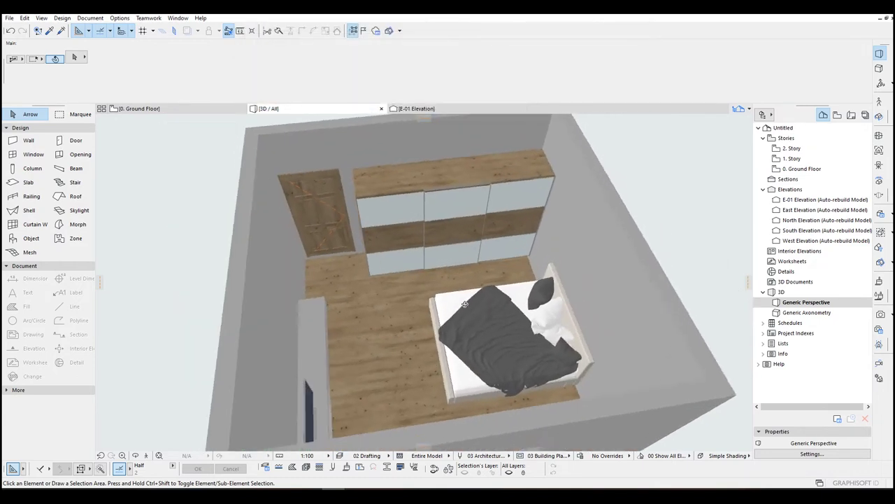
{"action": "scroll", "coordinate": [322, 229], "scroll_direction": "up", "scroll_amount": 1}
{"action": "scroll", "coordinate": [274, 176], "scroll_direction": "up", "scroll_amount": 5}
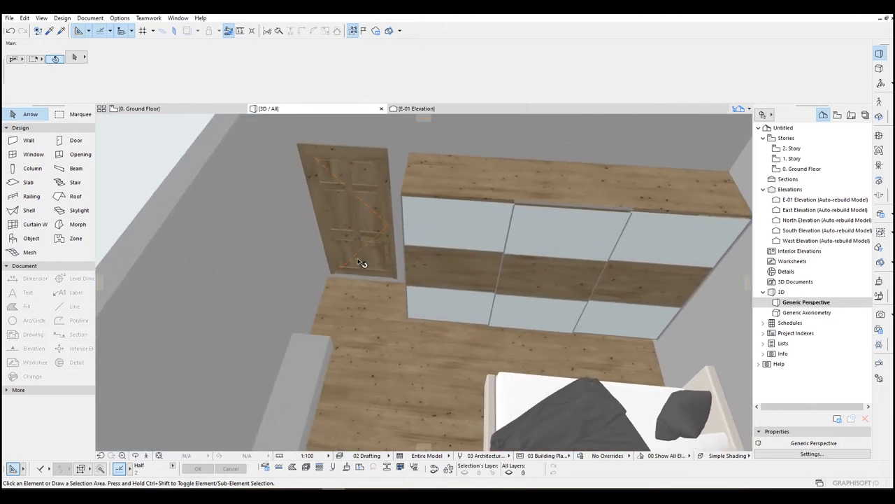
{"action": "left_click", "coordinate": [519, 456]}
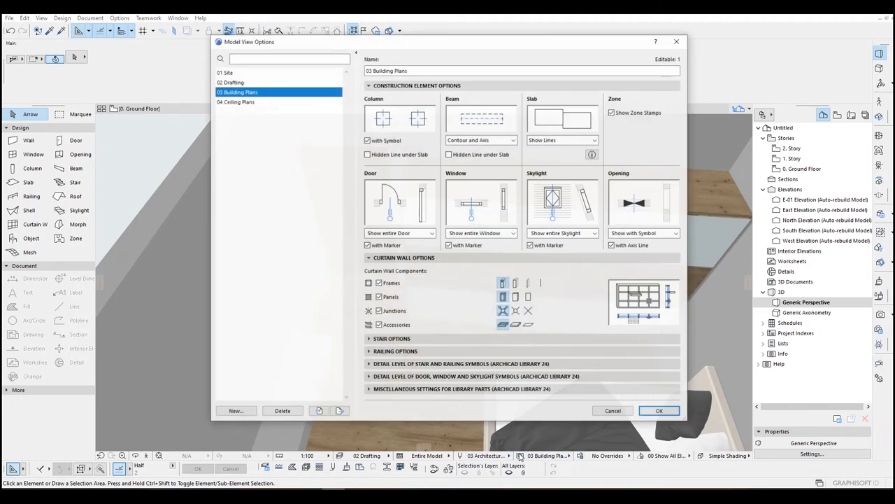
{"action": "left_click", "coordinate": [396, 390]}
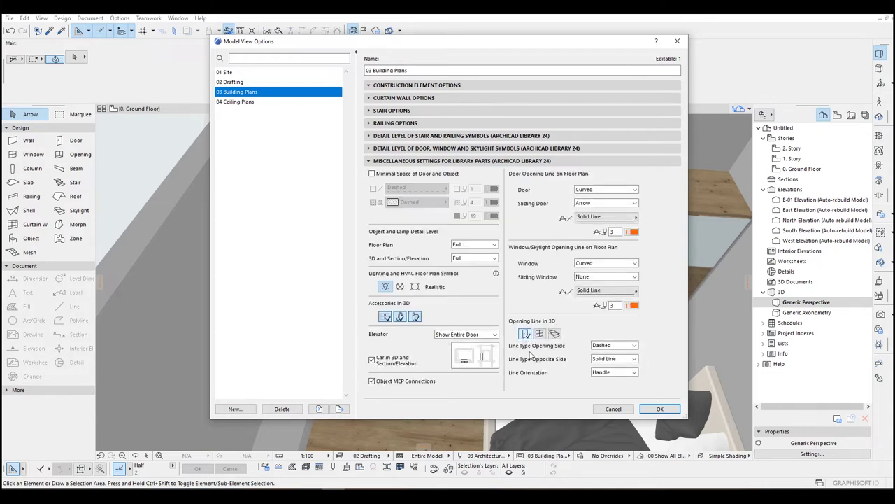
{"action": "key", "text": "Return"}
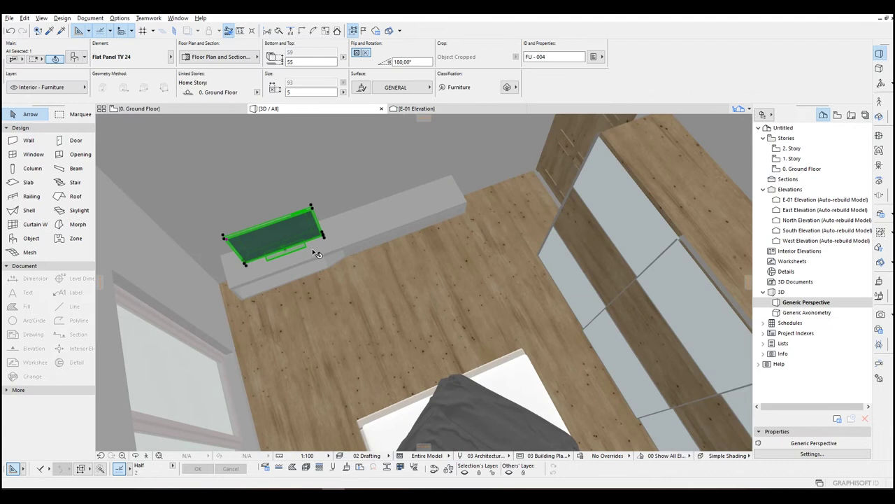
Step: Move the flat panel TV along the low cabinet to about the cabinet's middle
{"action": "key", "text": "ctrl+d"}
{"action": "left_click", "coordinate": [324, 238]}
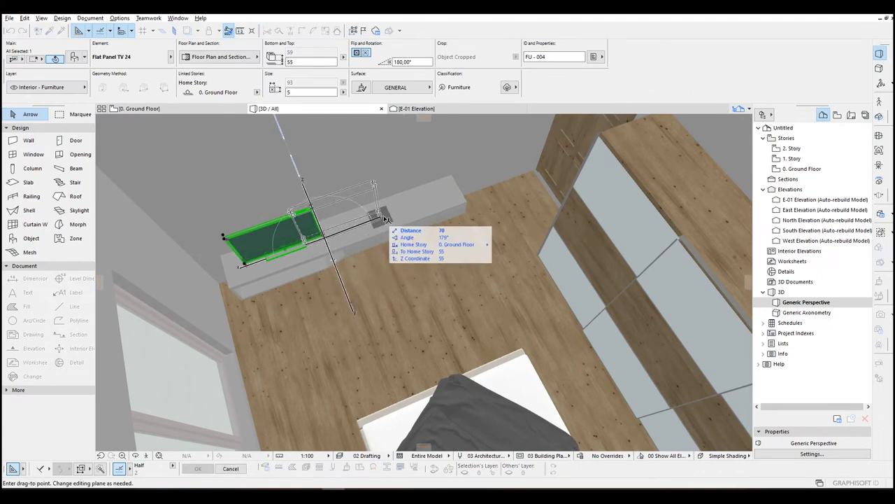
{"action": "left_click", "coordinate": [392, 215]}
Step: On the ground floor plan, set the Object tool to Nightstand 04 24 from the Cabinets and Shelves 24 library folder
{"action": "scroll", "coordinate": [393, 216], "scroll_direction": "down", "scroll_amount": 3}
{"action": "middle_click_drag", "start_coordinate": [444, 244], "coordinate": [382, 245], "text": "shift"}
{"action": "middle_click_drag", "start_coordinate": [382, 245], "coordinate": [234, 231], "text": "shift"}
{"action": "middle_click_drag", "start_coordinate": [514, 187], "coordinate": [368, 248], "text": "shift"}
{"action": "scroll", "coordinate": [440, 179], "scroll_direction": "up", "scroll_amount": 2}
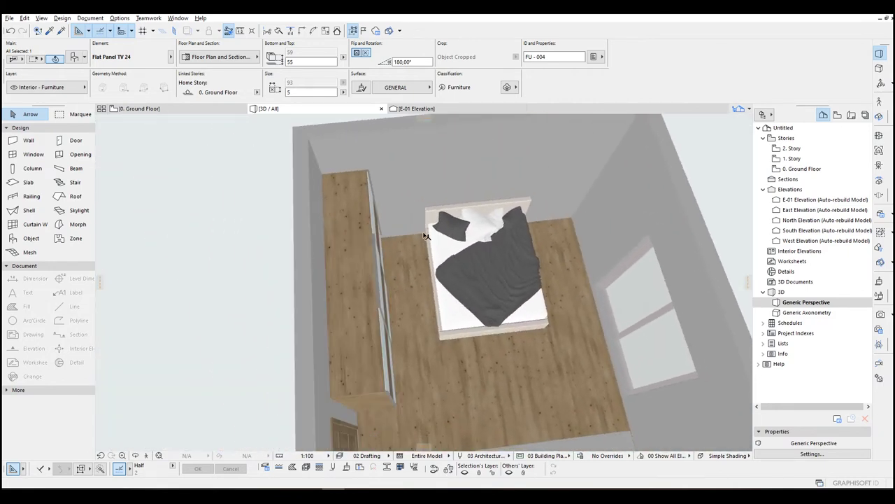
{"action": "key", "text": "F2"}
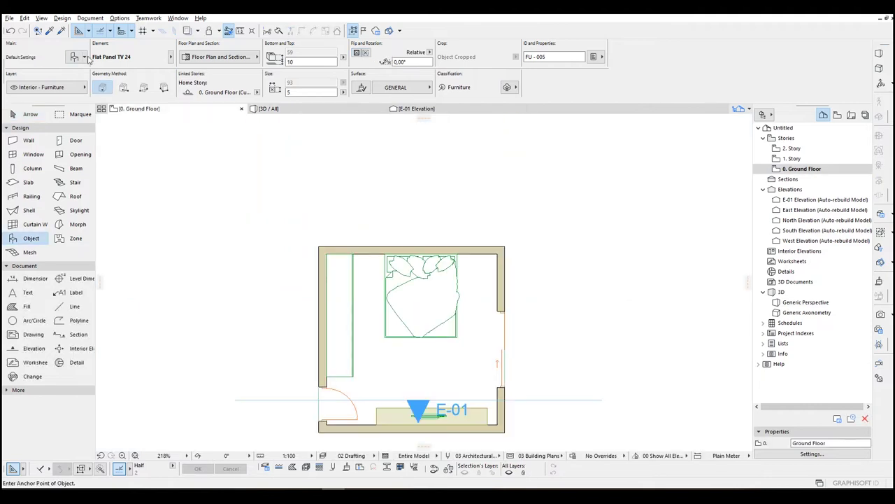
{"action": "left_click", "coordinate": [75, 57]}
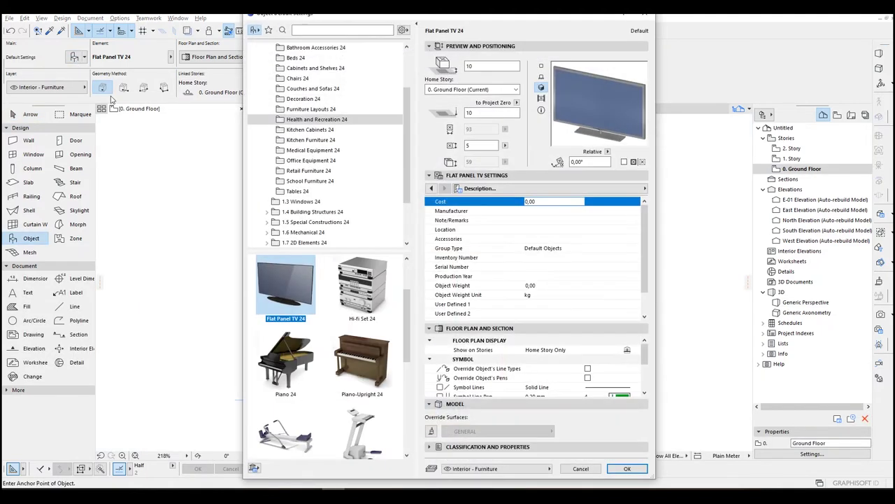
{"action": "left_click", "coordinate": [305, 111]}
{"action": "left_click", "coordinate": [315, 68]}
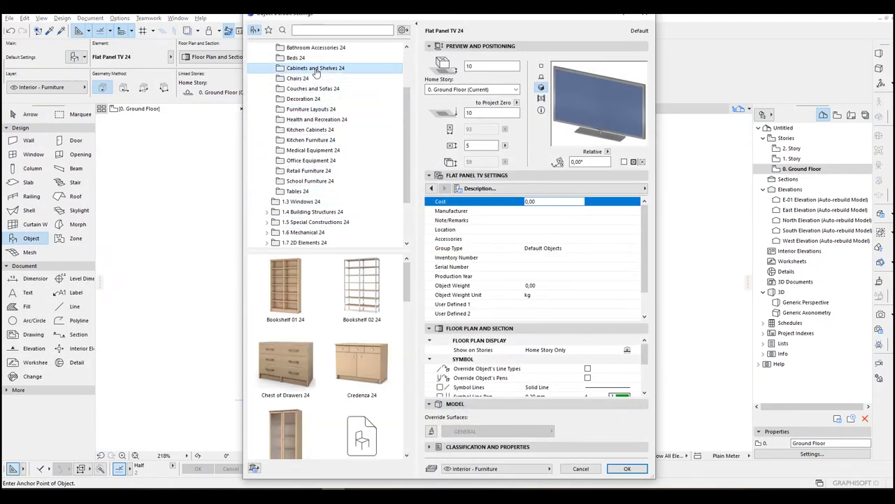
{"action": "scroll", "coordinate": [407, 307], "scroll_direction": "down", "scroll_amount": 3}
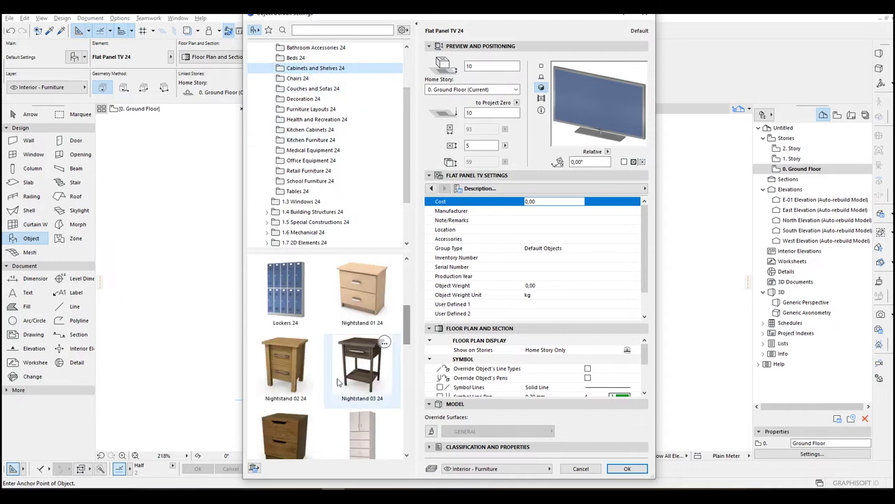
{"action": "left_click", "coordinate": [292, 391]}
{"action": "left_click", "coordinate": [363, 287]}
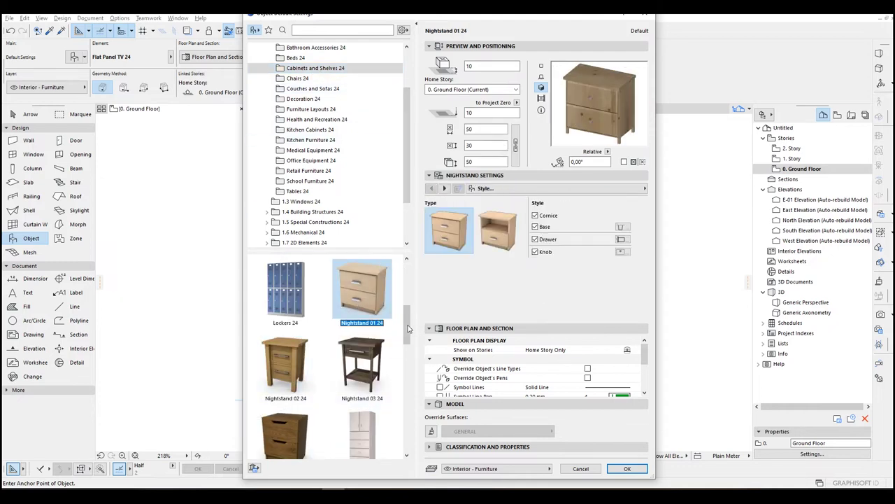
{"action": "scroll", "coordinate": [405, 324], "scroll_direction": "down", "scroll_amount": 1}
{"action": "left_click", "coordinate": [285, 385]}
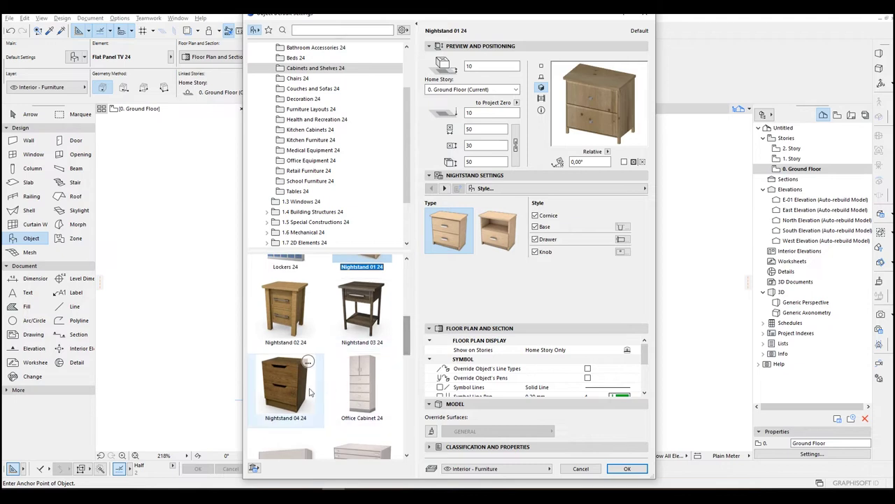
Step: Give the nightstand three drawers and set its panel style to Mosaic
{"action": "left_click", "coordinate": [538, 204]}
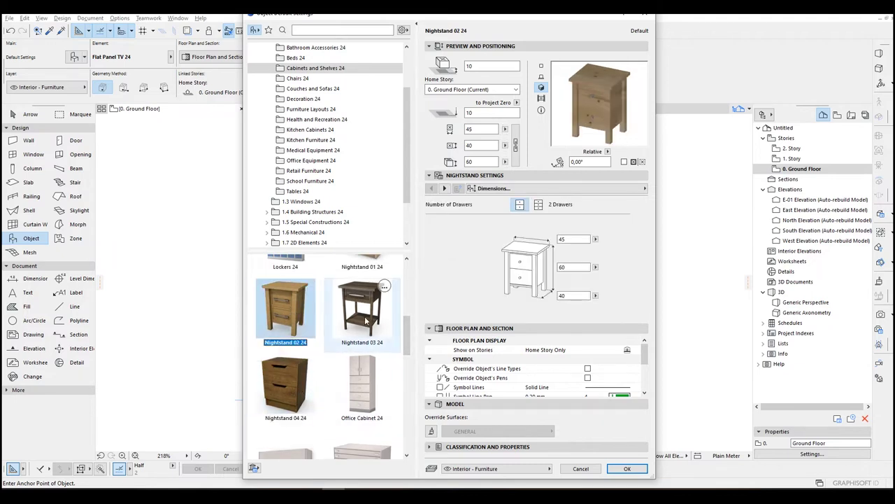
{"action": "left_click", "coordinate": [445, 189]}
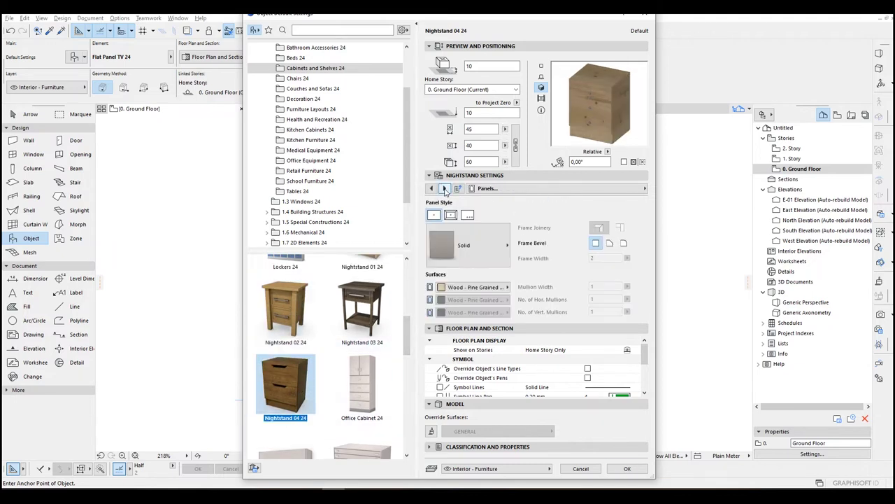
{"action": "left_click", "coordinate": [462, 251]}
{"action": "left_click", "coordinate": [550, 333]}
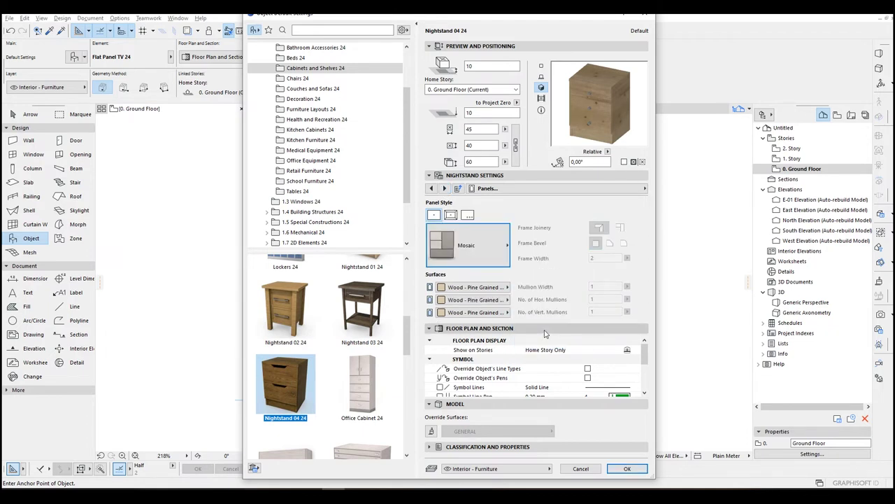
Step: Set the nightstand's knobs to the Bevel style along the top edge
{"action": "left_click", "coordinate": [445, 189]}
{"action": "left_click", "coordinate": [467, 227]}
{"action": "left_click", "coordinate": [484, 230]}
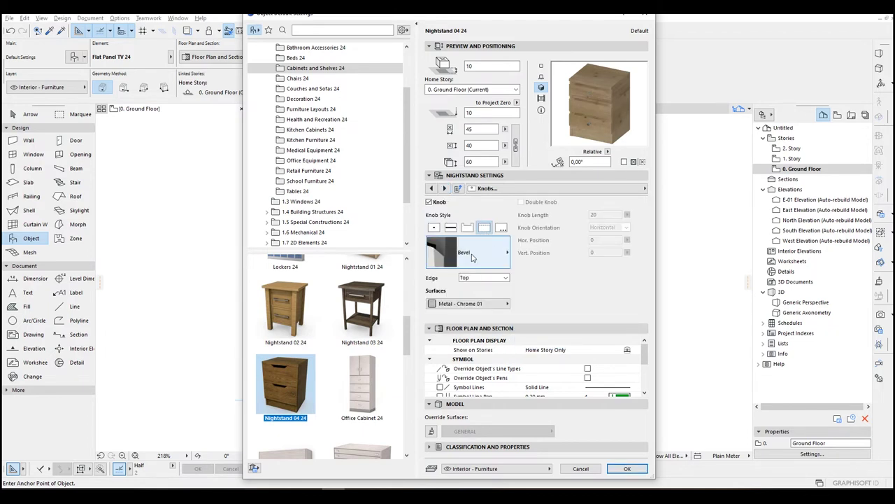
{"action": "left_click", "coordinate": [469, 256]}
{"action": "left_click", "coordinate": [457, 256]}
Step: In the nightstand's representation settings, change the cabinet surface to Paint - Titanium White
{"action": "left_click", "coordinate": [505, 189]}
{"action": "left_click", "coordinate": [688, 219]}
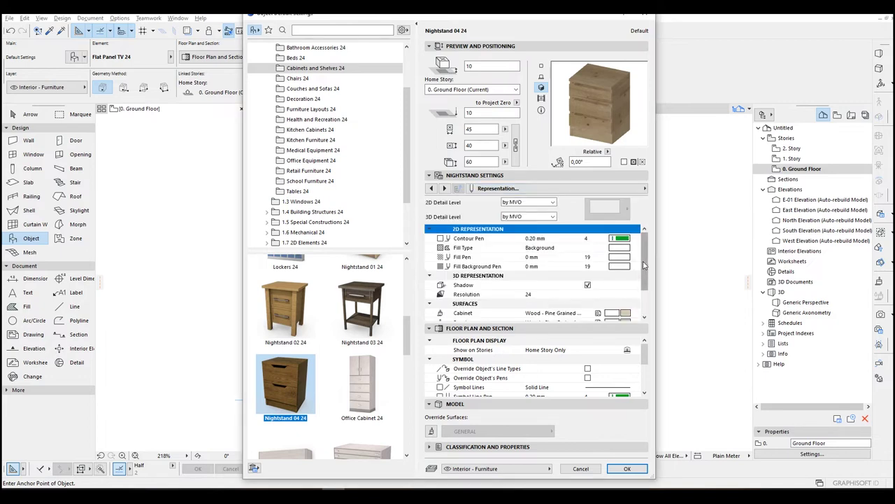
{"action": "scroll", "coordinate": [644, 264], "scroll_direction": "down", "scroll_amount": 2}
{"action": "left_click", "coordinate": [556, 275]}
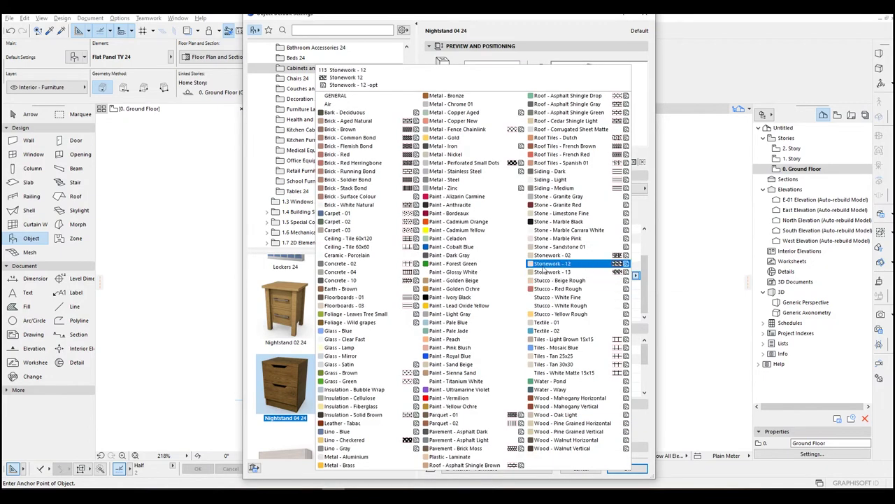
{"action": "left_click", "coordinate": [451, 382]}
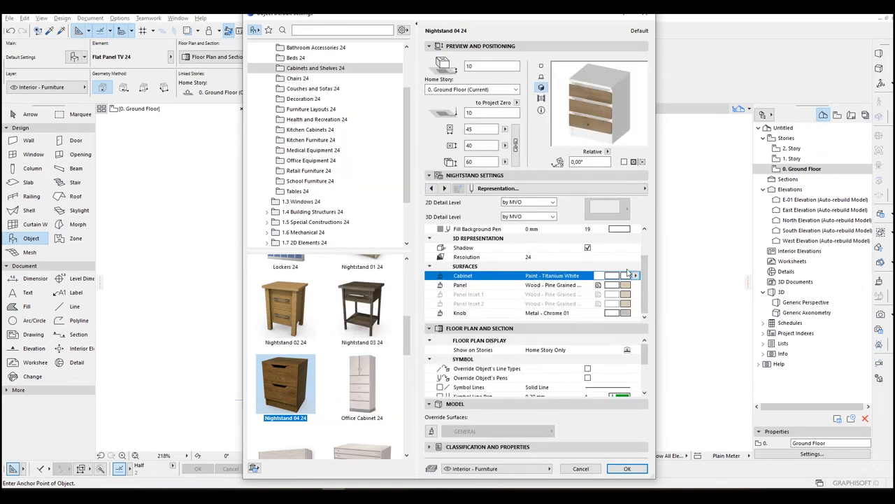
Step: Set the nightstand's panel surface to Paint - Titanium White and accept the object settings
{"action": "left_click", "coordinate": [580, 192]}
{"action": "left_click", "coordinate": [575, 192]}
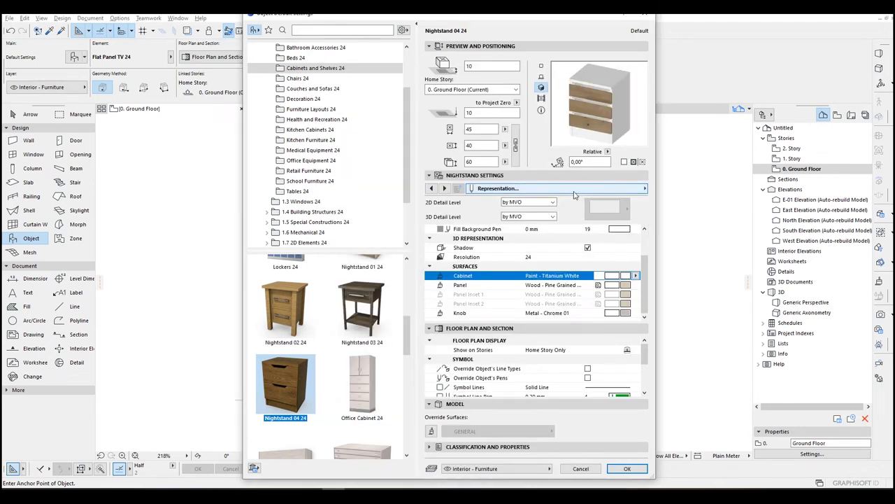
{"action": "left_click", "coordinate": [634, 285]}
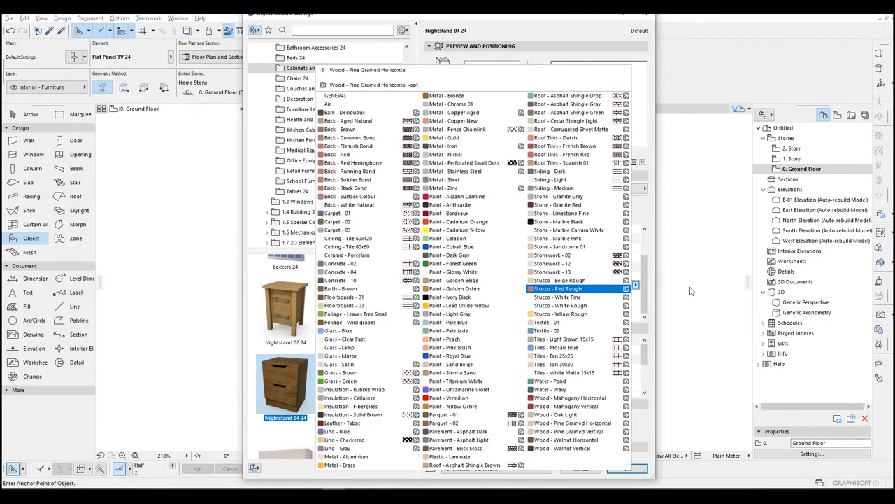
{"action": "left_click", "coordinate": [482, 380]}
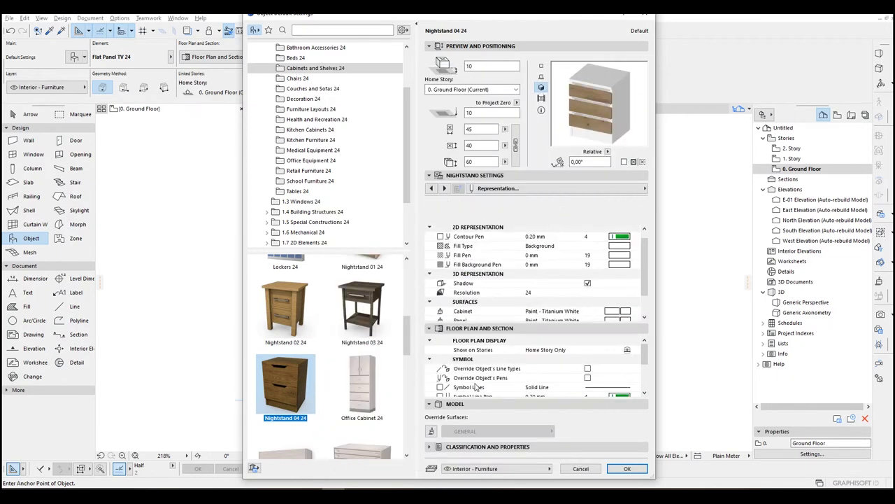
{"action": "left_click", "coordinate": [432, 188]}
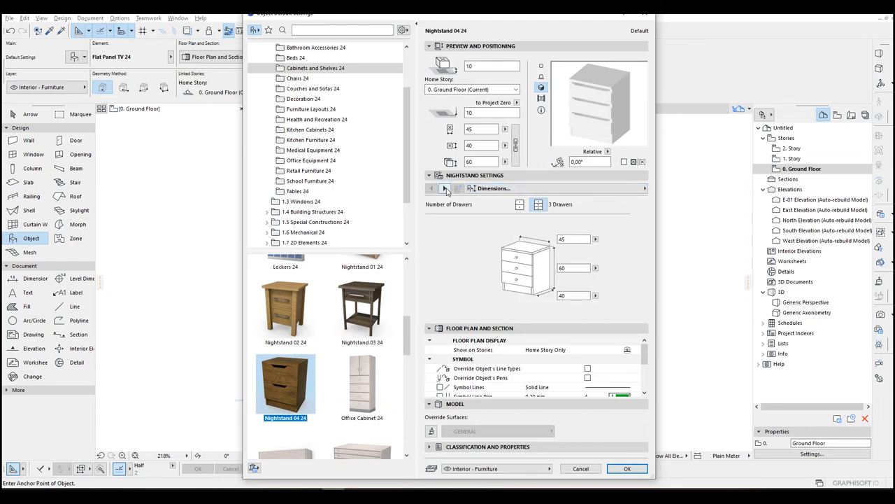
{"action": "left_click", "coordinate": [444, 189]}
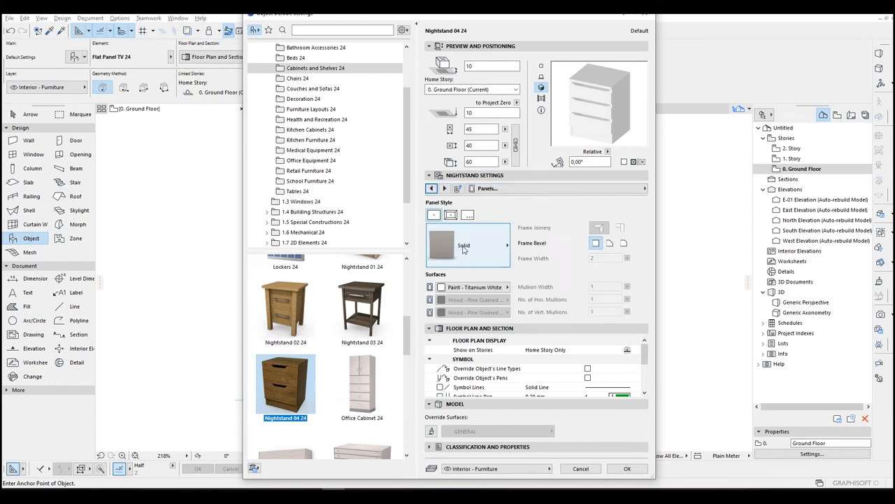
{"action": "left_click", "coordinate": [627, 469]}
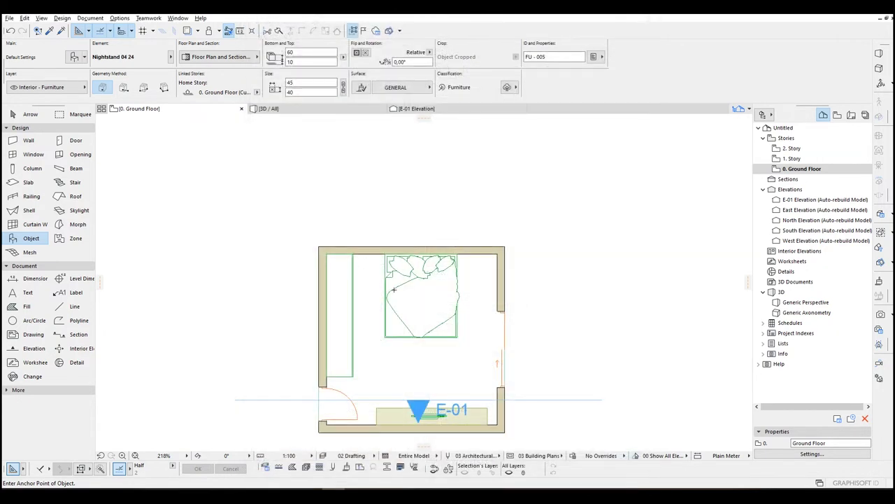
Step: Place the nightstand between the wardrobe and the bed's head, and set its width to 60
{"action": "scroll", "coordinate": [392, 280], "scroll_direction": "up", "scroll_amount": 4}
{"action": "left_click", "coordinate": [346, 257]}
{"action": "key", "text": "Escape"}
{"action": "left_click", "coordinate": [347, 258]}
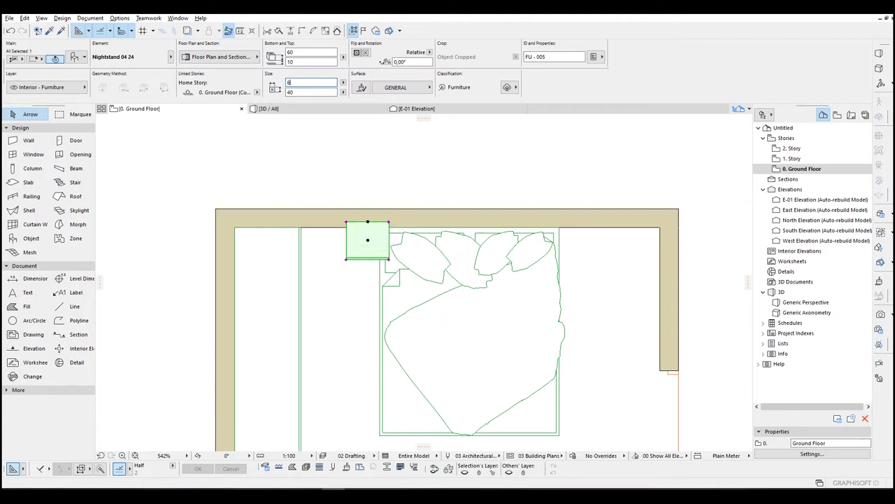
Step: Move the nightstand against the head wall so its back corner meets the bed's head corner on the wardrobe side
{"action": "key", "text": "ctrl+d"}
{"action": "left_click", "coordinate": [403, 222]}
{"action": "left_click", "coordinate": [361, 239]}
{"action": "key", "text": "ctrl+d"}
{"action": "left_click", "coordinate": [360, 239]}
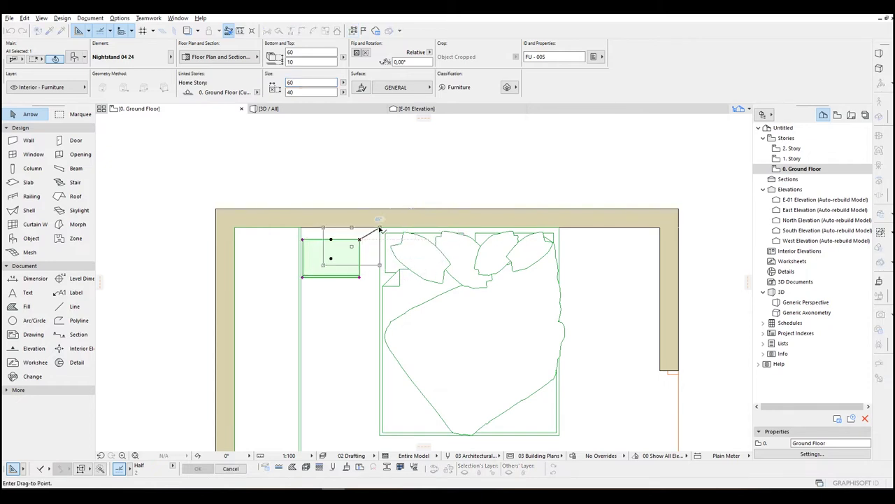
{"action": "left_click", "coordinate": [380, 227]}
Step: Copy the nightstand to the opposite side of the bed, with its back corner at the bed's other head corner
{"action": "left_click", "coordinate": [323, 227]}
{"action": "key", "text": "ctrl"}
{"action": "left_click", "coordinate": [560, 228]}
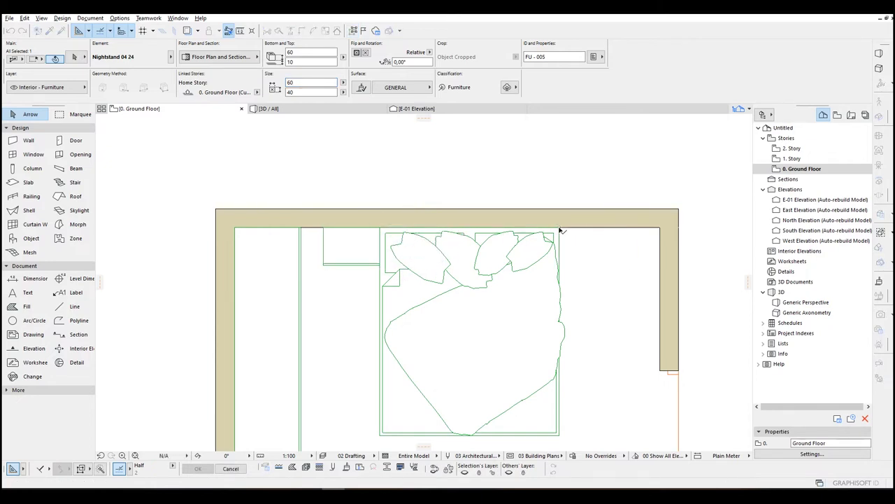
{"action": "scroll", "coordinate": [560, 228], "scroll_direction": "down", "scroll_amount": 5}
{"action": "middle_click_drag", "start_coordinate": [574, 259], "coordinate": [563, 195]}
{"action": "left_click", "coordinate": [542, 200]}
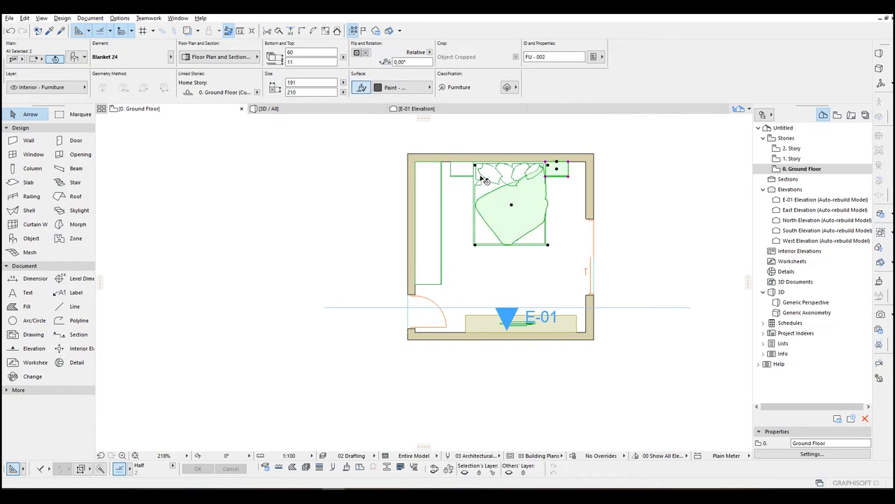
{"action": "left_click", "coordinate": [436, 136]}
{"action": "left_click_drag", "start_coordinate": [427, 133], "coordinate": [580, 260]}
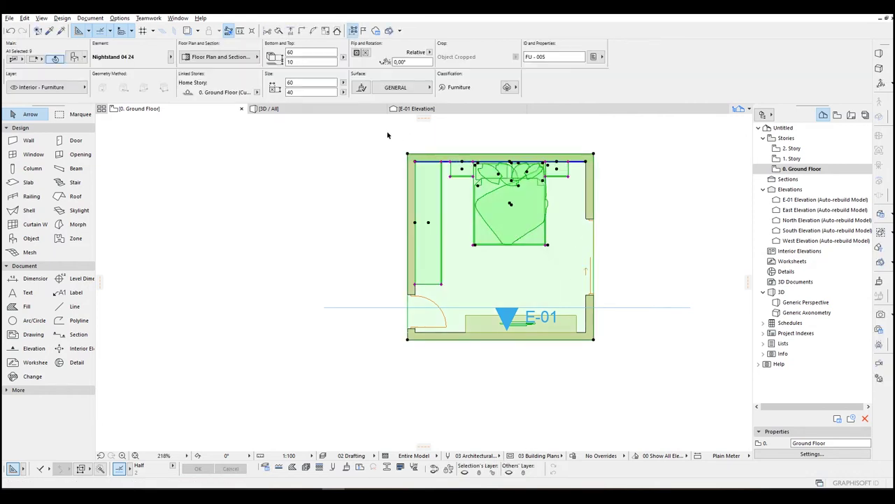
{"action": "middle_click_drag", "start_coordinate": [486, 170], "coordinate": [436, 184]}
{"action": "key", "text": "Escape"}
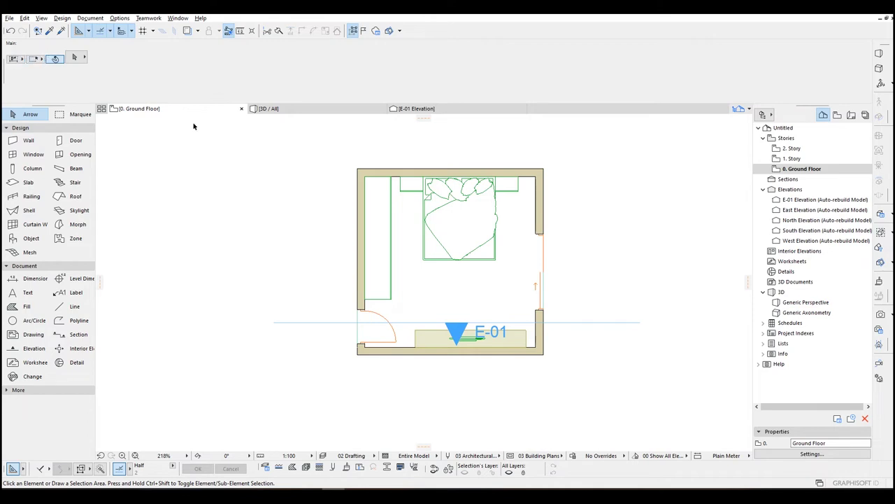
Step: Move the bed, its bedding and both nightstands together slightly along the head wall, away from the wardrobe
{"action": "left_click_drag", "start_coordinate": [379, 145], "coordinate": [526, 277]}
{"action": "scroll", "coordinate": [492, 217], "scroll_direction": "up", "scroll_amount": 3}
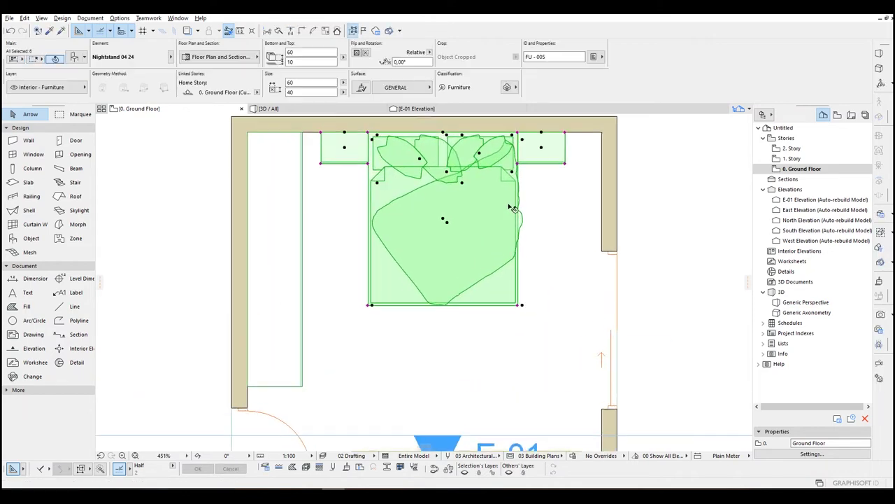
{"action": "middle_click_drag", "start_coordinate": [431, 186], "coordinate": [392, 243]}
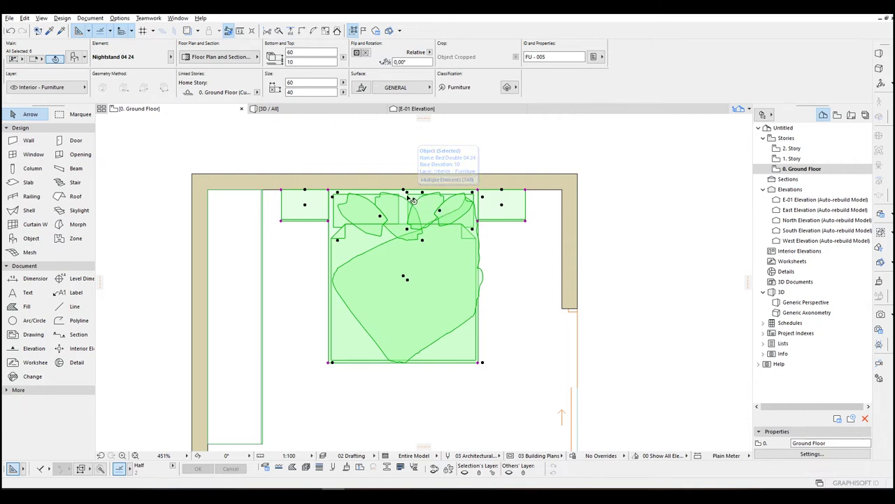
{"action": "key", "text": "ctrl+d"}
{"action": "left_click", "coordinate": [445, 162]}
{"action": "left_click", "coordinate": [451, 165]}
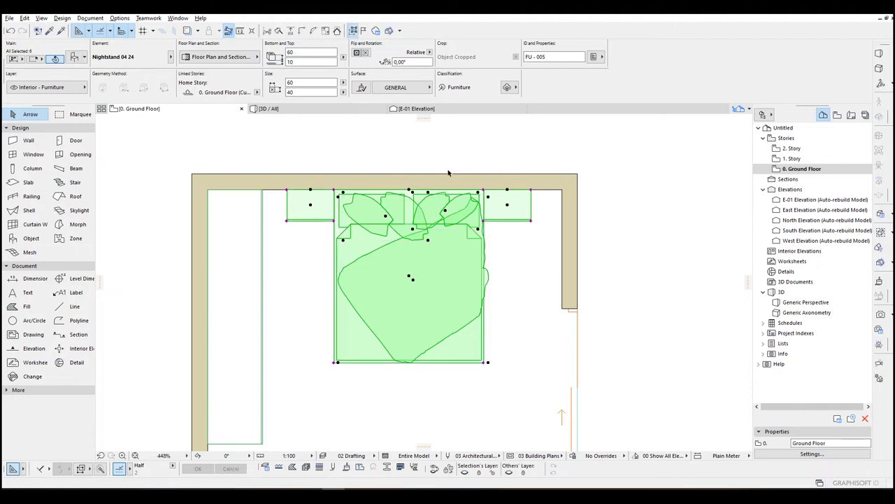
{"action": "scroll", "coordinate": [450, 167], "scroll_direction": "down", "scroll_amount": 4}
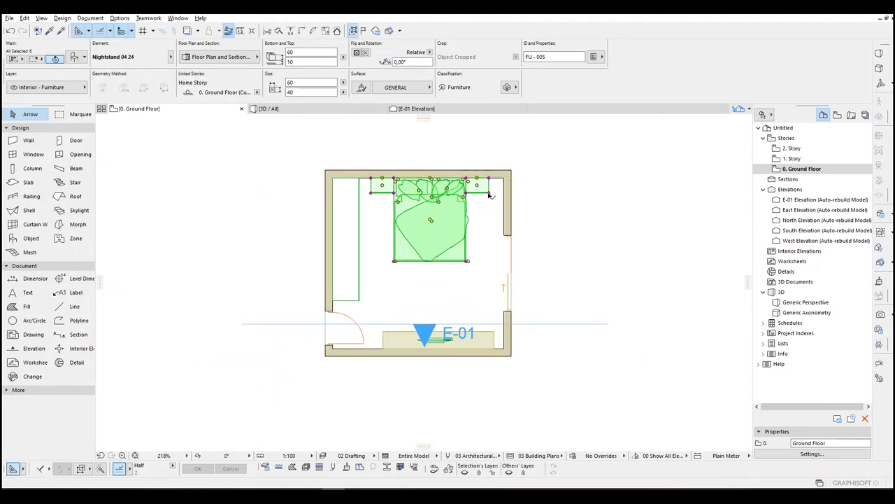
{"action": "left_click", "coordinate": [500, 205]}
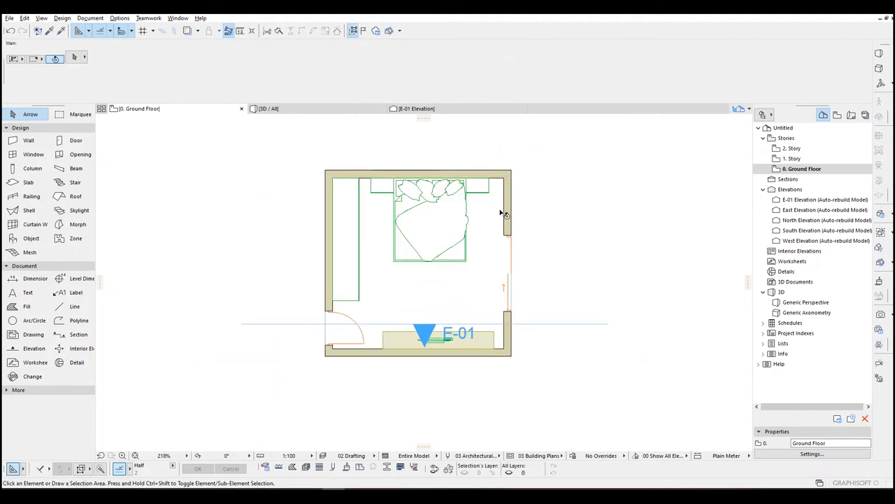
Step: Copy the ground floor slab and paste it in the same position on 1. Story as the room's ceiling
{"action": "key", "text": "F3"}
{"action": "middle_click_drag", "start_coordinate": [451, 252], "coordinate": [295, 256], "text": "shift"}
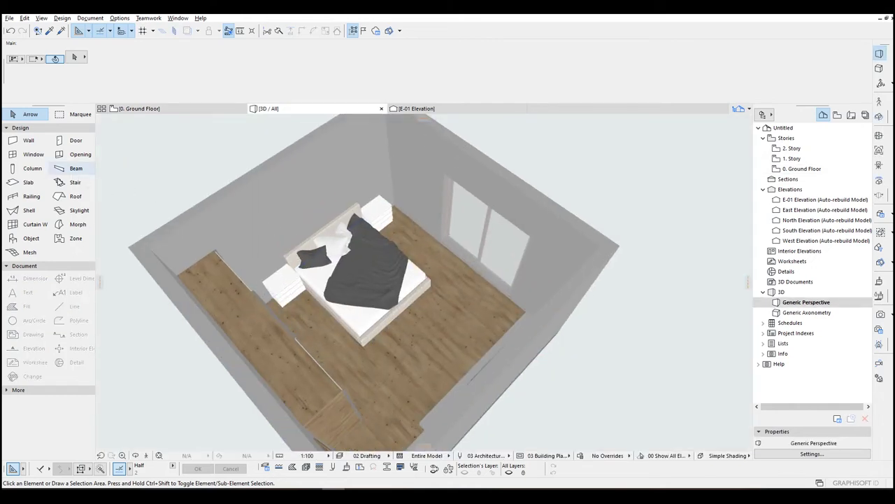
{"action": "key", "text": "F2"}
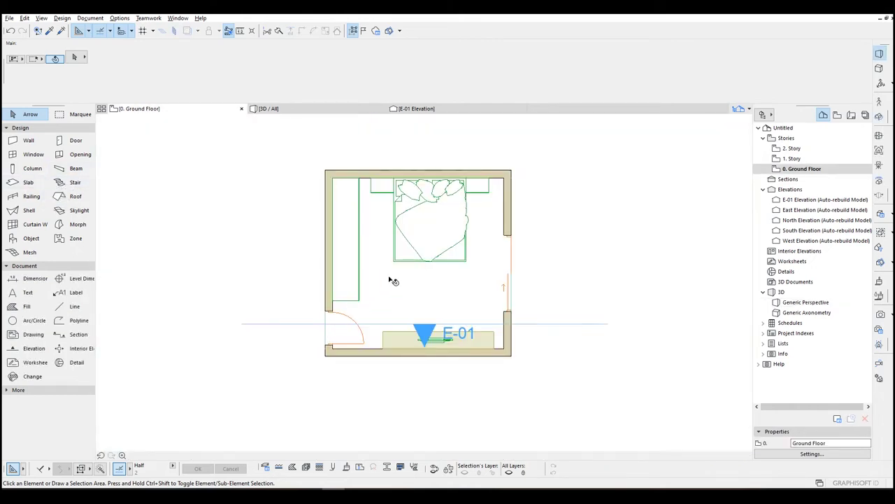
{"action": "left_click", "coordinate": [384, 262]}
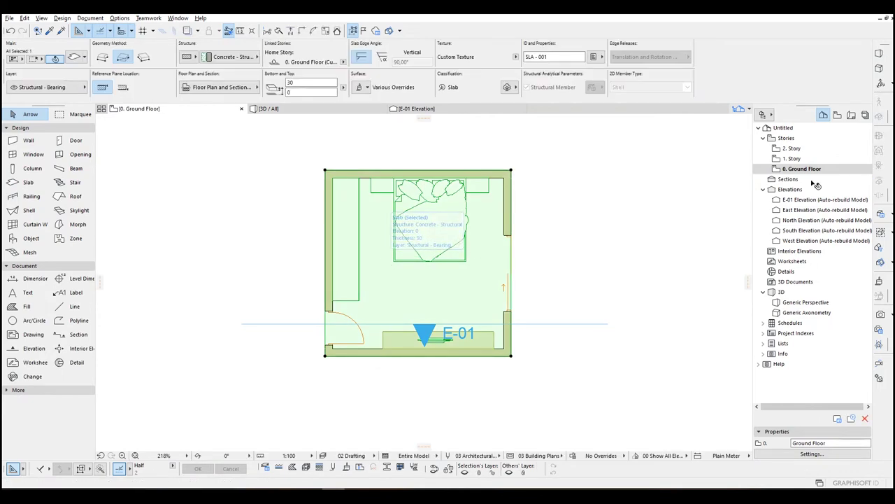
{"action": "double_click", "coordinate": [788, 160]}
{"action": "key", "text": "ctrl+v"}
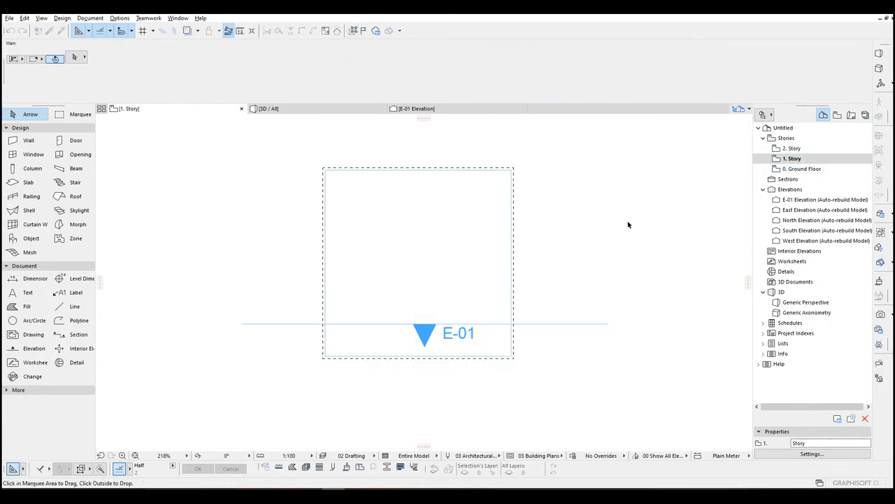
{"action": "left_click", "coordinate": [614, 220]}
Step: In the 3D view, override the ceiling slab's bottom surface with Paint - Glossy White
{"action": "key", "text": "shift+F3"}
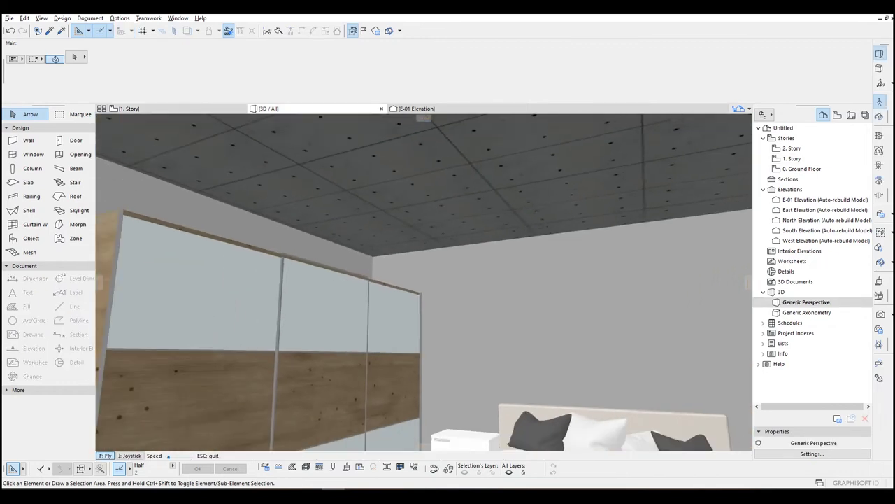
{"action": "key", "text": "Down"}
{"action": "key", "text": "Escape"}
{"action": "left_click", "coordinate": [397, 184]}
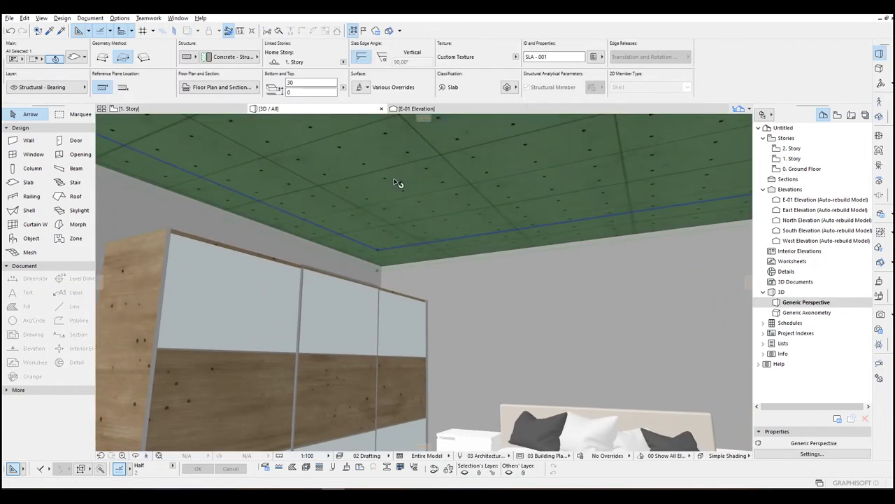
{"action": "double_click", "coordinate": [396, 180]}
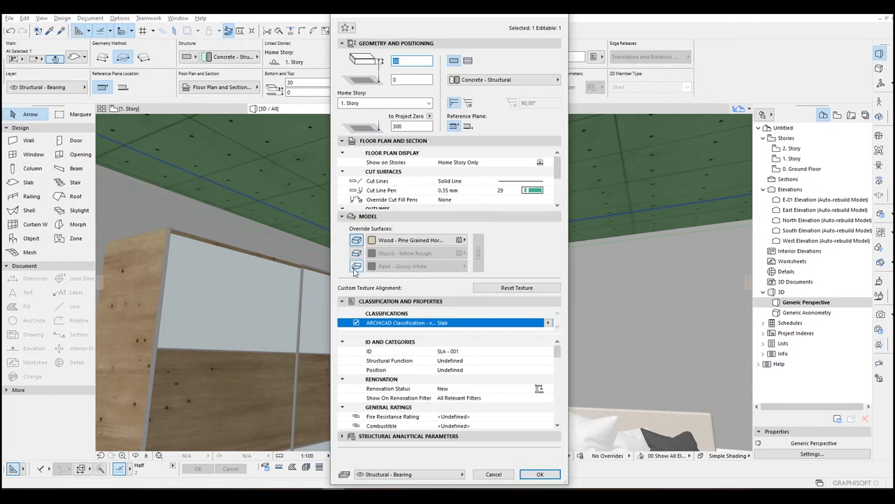
{"action": "left_click", "coordinate": [394, 271]}
{"action": "left_click", "coordinate": [370, 268]}
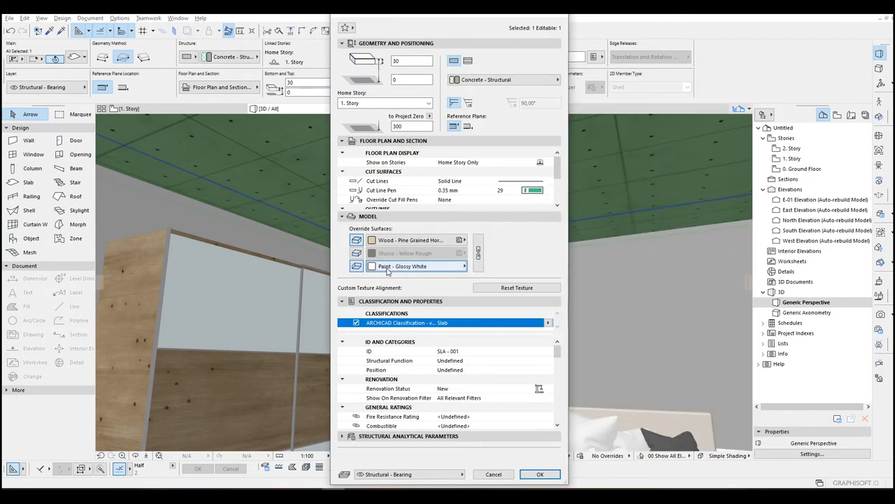
{"action": "left_click", "coordinate": [387, 272]}
{"action": "left_click", "coordinate": [388, 271]}
{"action": "left_click", "coordinate": [539, 474]}
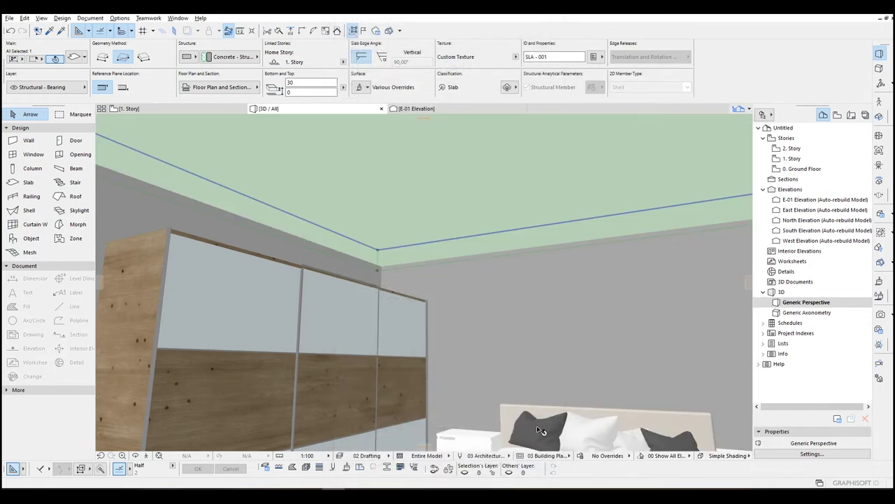
Step: Set the outside and inside casing surfaces of the hinged door beside the wardrobe to Paint - Titanium White
{"action": "key", "text": "o"}
{"action": "key", "text": "Right"}
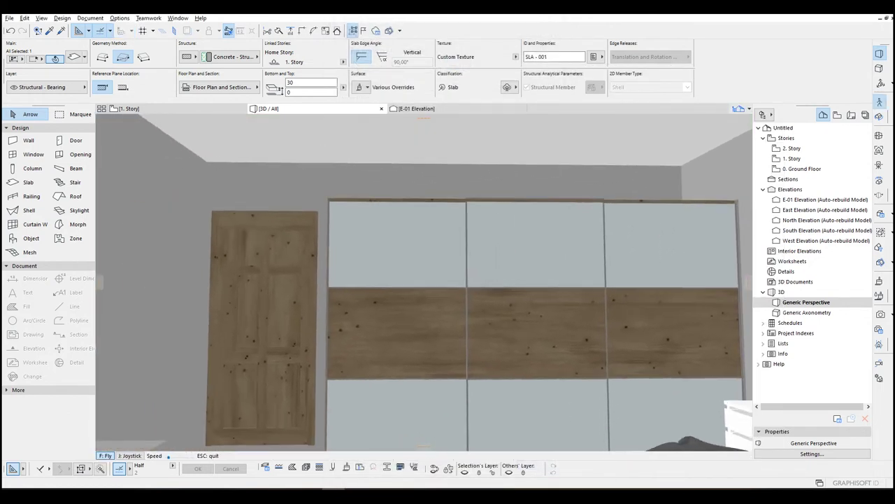
{"action": "key", "text": "Escape"}
{"action": "left_click", "coordinate": [351, 260]}
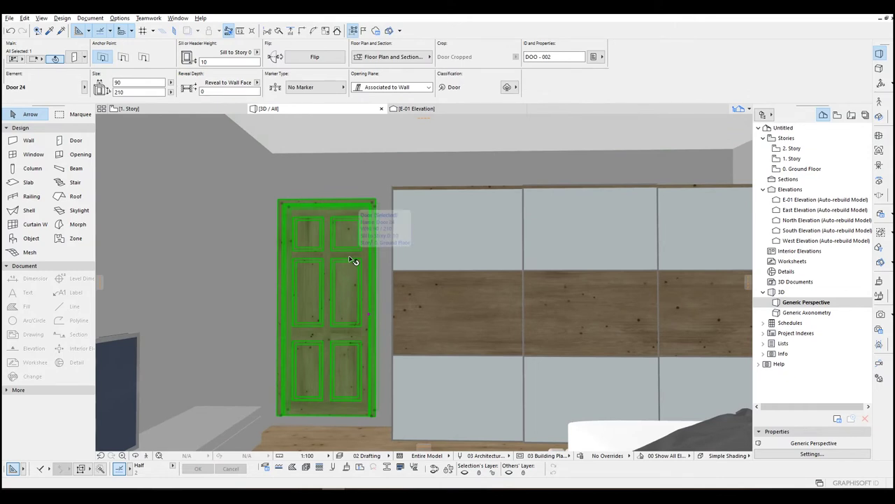
{"action": "double_click", "coordinate": [357, 264]}
{"action": "left_click", "coordinate": [531, 209]}
{"action": "scroll", "coordinate": [689, 381], "scroll_direction": "down", "scroll_amount": 1}
{"action": "left_click", "coordinate": [682, 393]}
{"action": "left_click", "coordinate": [607, 246]}
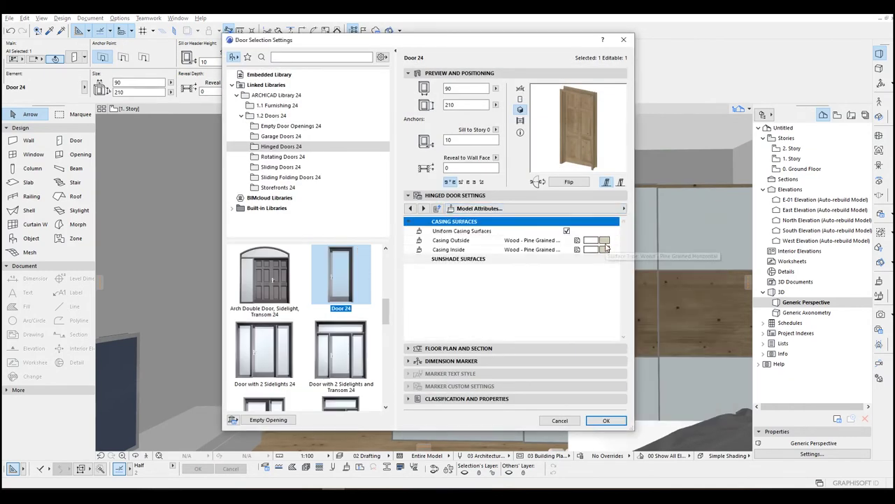
{"action": "left_click", "coordinate": [607, 242]}
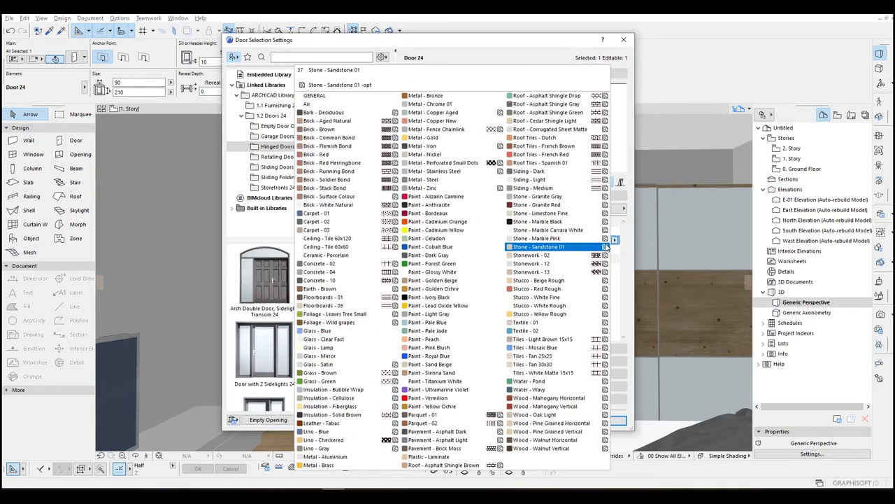
{"action": "left_click", "coordinate": [448, 382]}
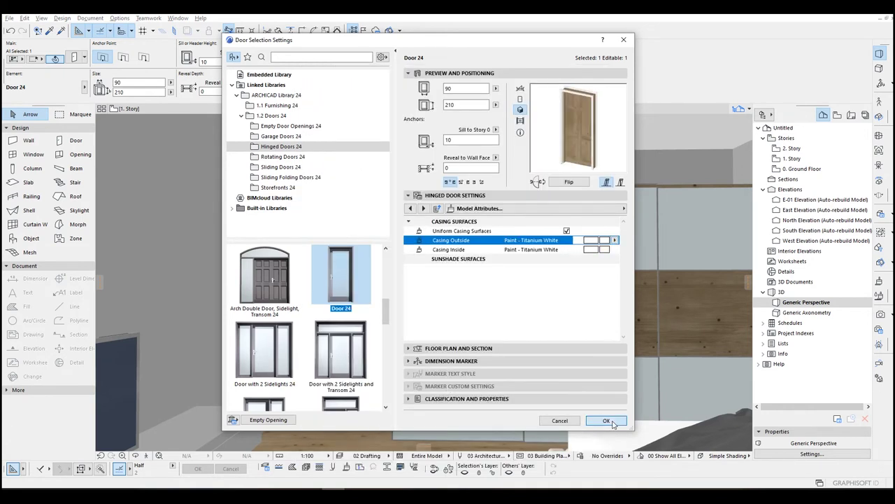
{"action": "left_click", "coordinate": [607, 421]}
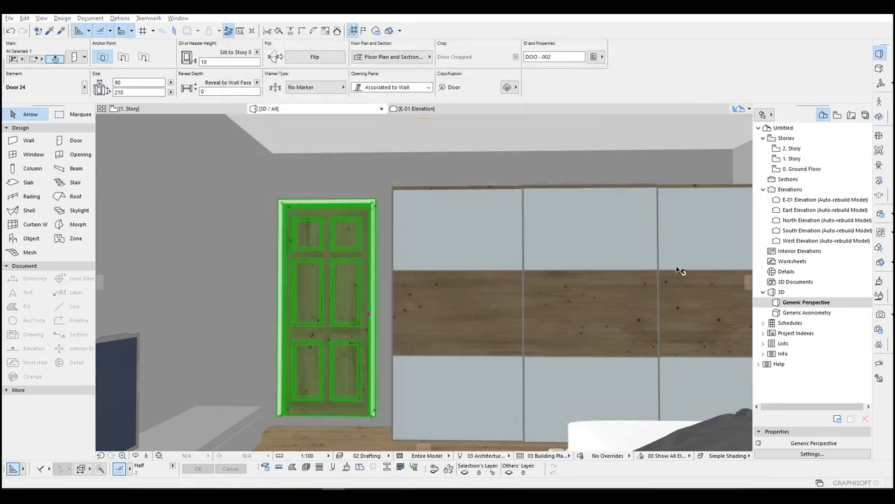
Step: Set the uniform frame and leaf surfaces of the hinged door beside the wardrobe to Paint - Titanium White
{"action": "key", "text": "ctrl+t"}
{"action": "left_click", "coordinate": [553, 209]}
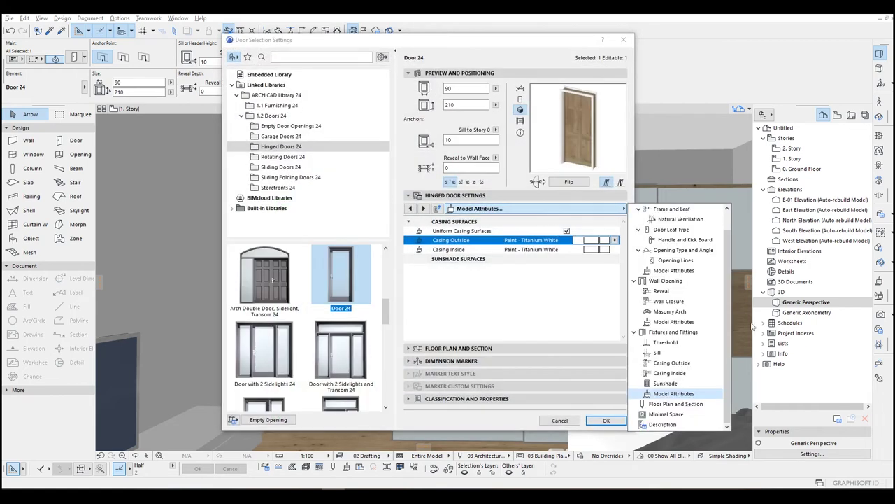
{"action": "left_click", "coordinate": [673, 323]}
{"action": "left_click", "coordinate": [674, 271]}
{"action": "left_click", "coordinate": [567, 277]}
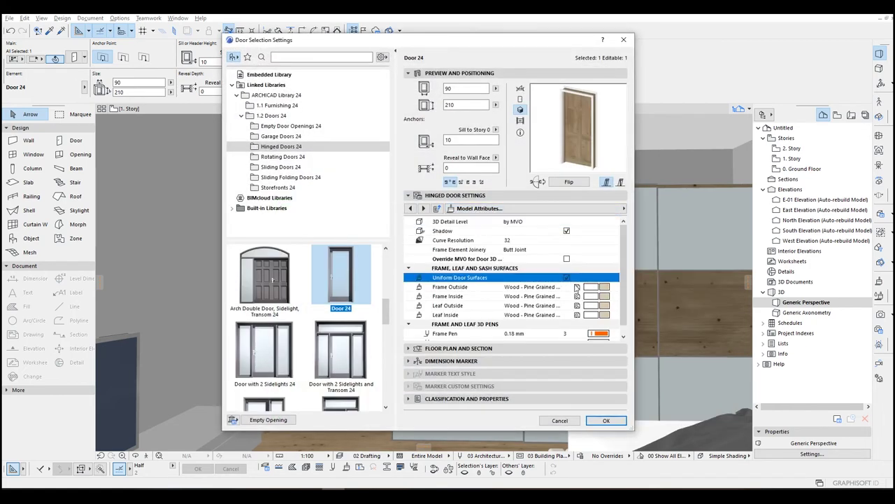
{"action": "left_click", "coordinate": [597, 297]}
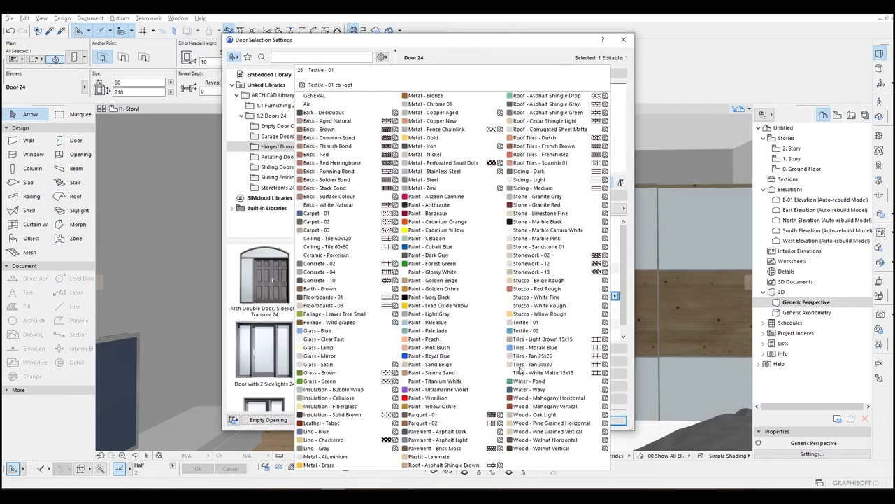
{"action": "left_click", "coordinate": [452, 381]}
{"action": "left_click", "coordinate": [606, 422]}
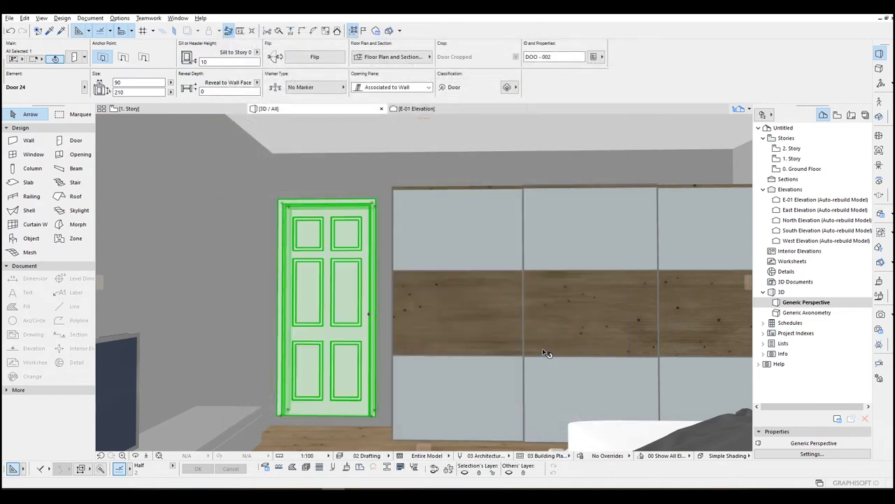
{"action": "key", "text": "Escape"}
{"action": "key", "text": "o"}
{"action": "key", "text": "Escape"}
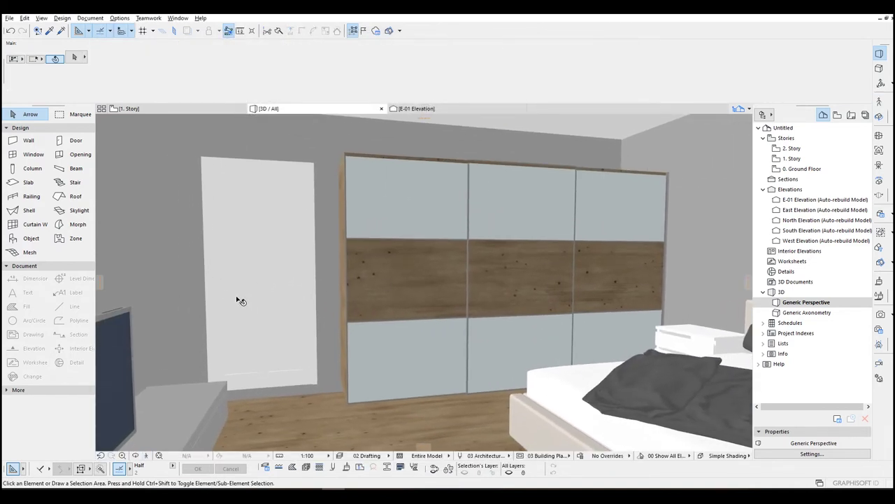
Step: Select the white hinged door together with the sliding glass door and lower their sills to floor level
{"action": "left_click", "coordinate": [240, 300]}
{"action": "middle_click_drag", "start_coordinate": [275, 400], "coordinate": [421, 260], "text": "shift"}
{"action": "left_click", "coordinate": [421, 260], "text": "shift"}
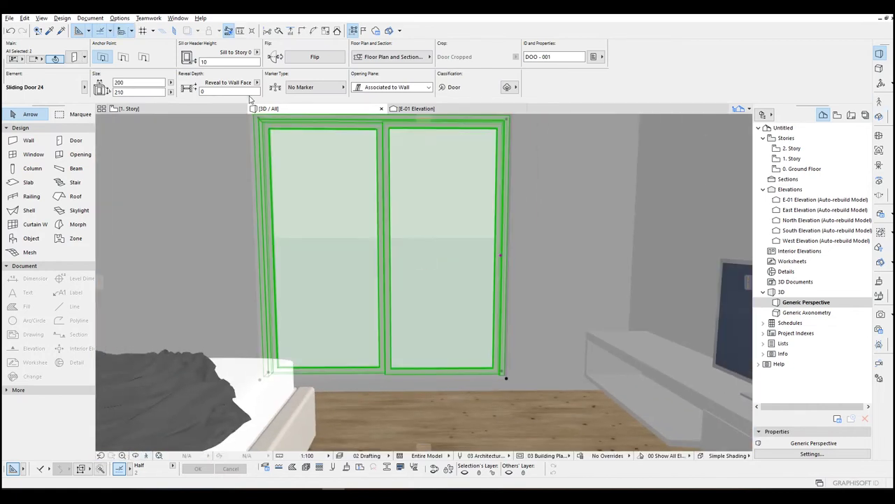
{"action": "key", "text": "Return"}
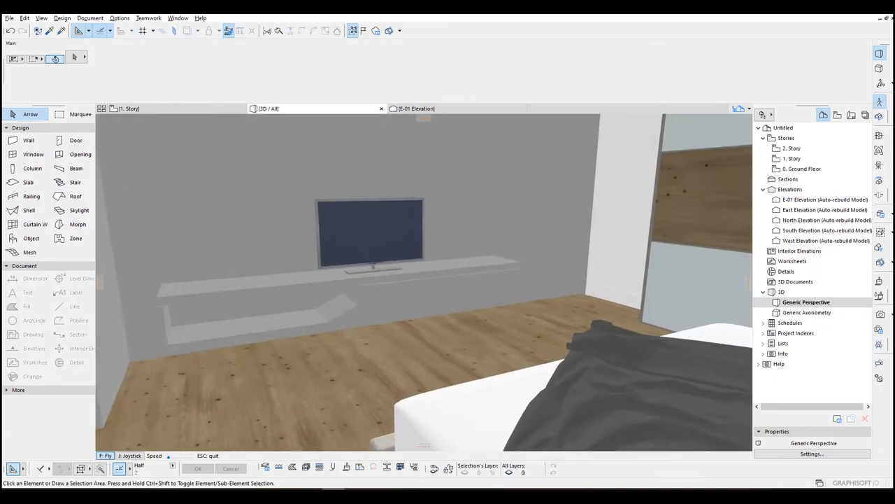
Step: Change the surface of the morph TV stand to Paint - Dark Gray
{"action": "middle_click_drag", "start_coordinate": [398, 291], "coordinate": [418, 279], "text": "shift"}
{"action": "left_click", "coordinate": [416, 279]}
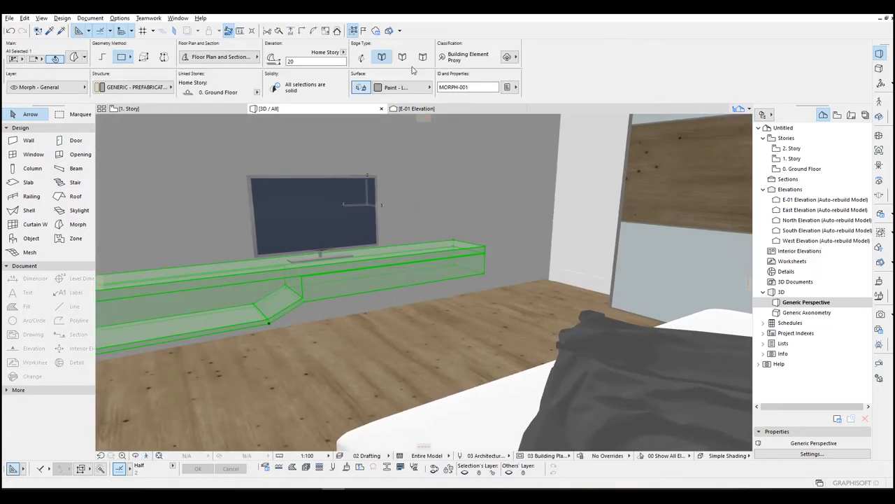
{"action": "left_click", "coordinate": [400, 87]}
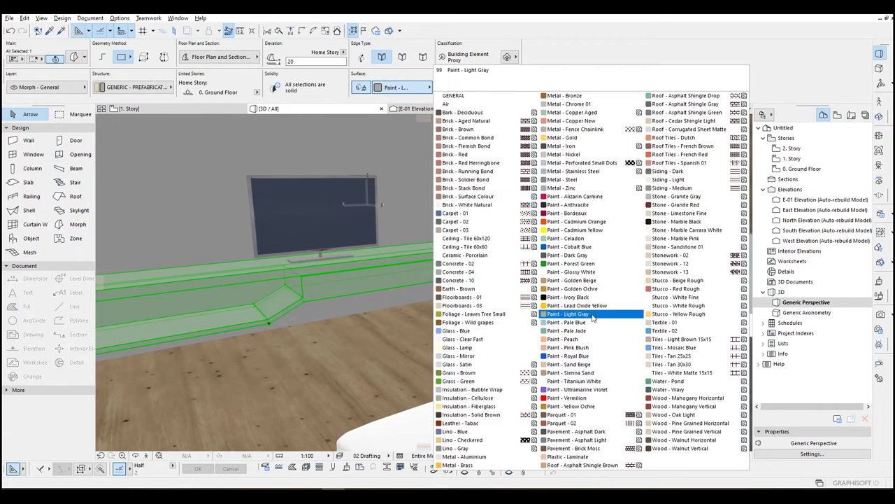
{"action": "left_click", "coordinate": [573, 257]}
{"action": "key", "text": "Escape"}
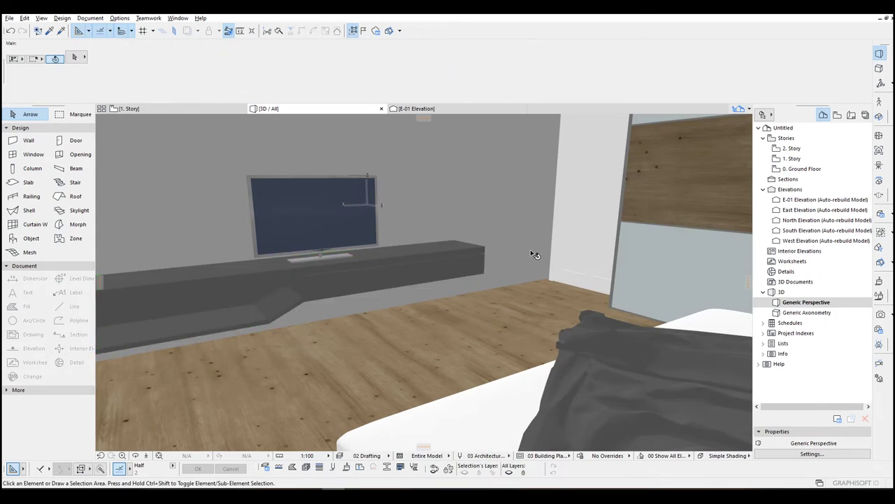
Step: Using the TV's settings as the base, place a Bowl 24 from Decoration 24 on top of the stand beside the TV
{"action": "left_click", "coordinate": [880, 101]}
{"action": "key", "text": "Escape"}
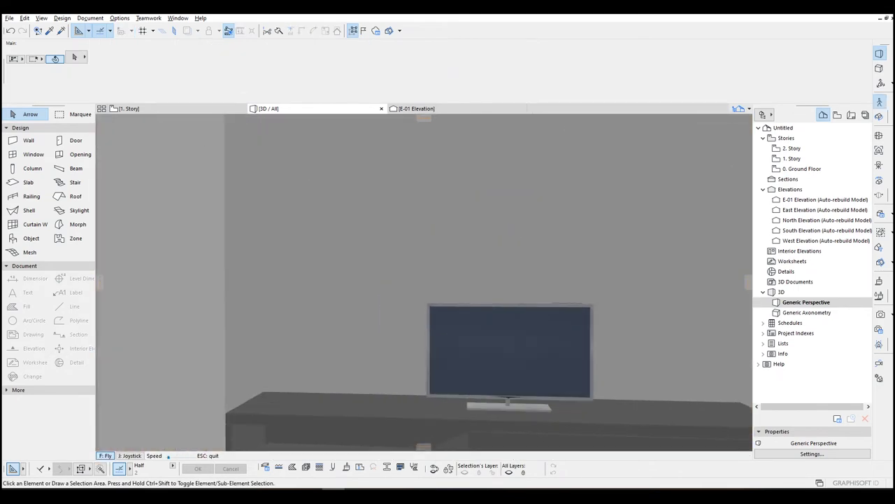
{"action": "left_click", "coordinate": [405, 260]}
{"action": "middle_click_drag", "start_coordinate": [405, 261], "coordinate": [320, 308], "text": "shift"}
{"action": "key", "text": "Escape"}
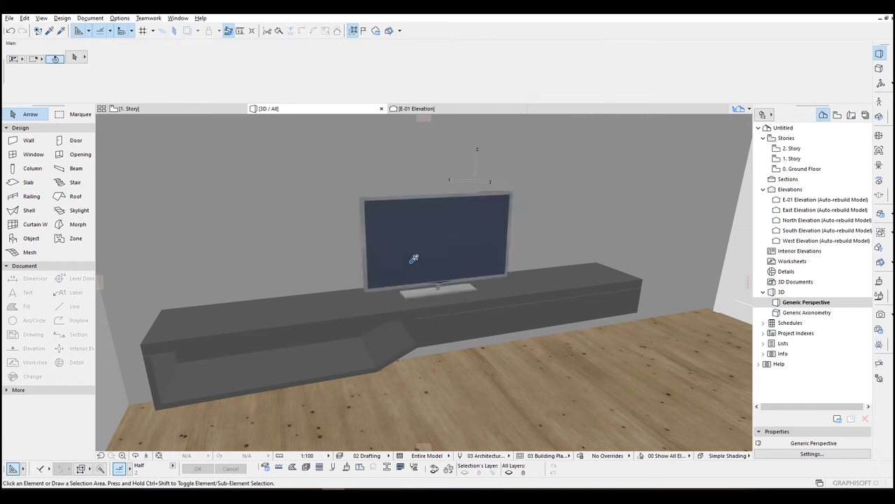
{"action": "left_click", "coordinate": [413, 259], "text": "alt"}
{"action": "key", "text": "ctrl+t"}
{"action": "left_click", "coordinate": [306, 98]}
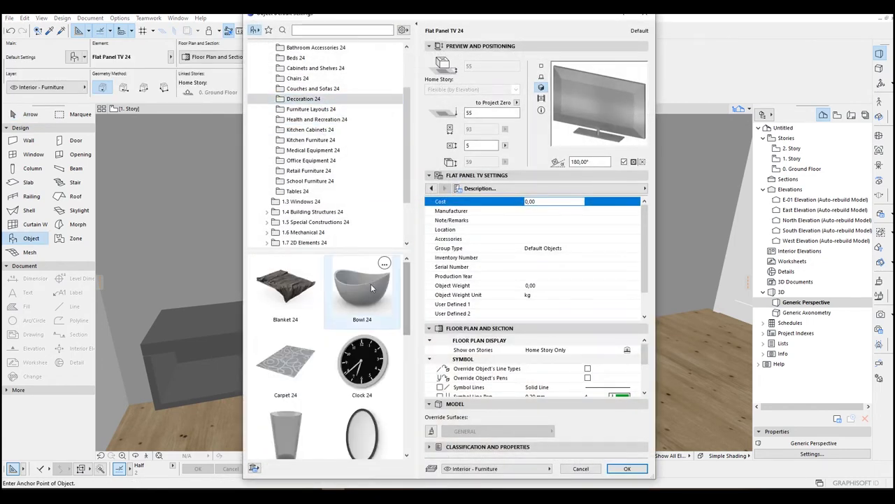
{"action": "left_click", "coordinate": [371, 283]}
{"action": "left_click", "coordinate": [627, 468]}
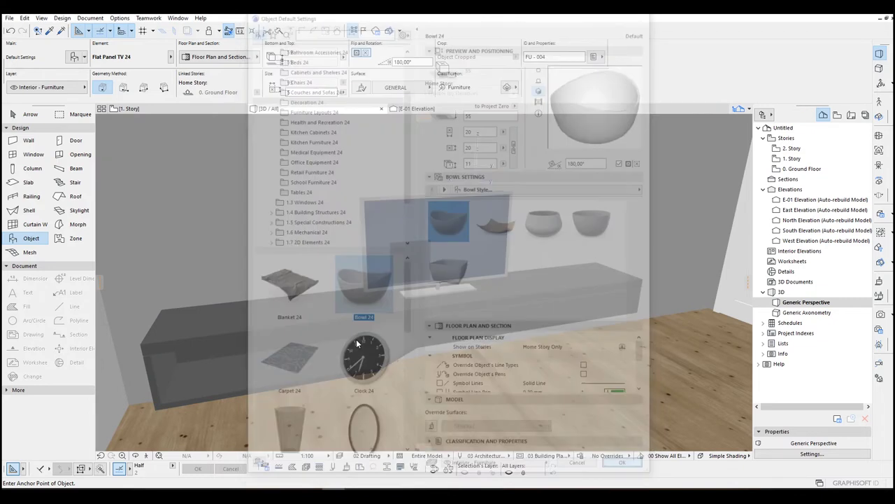
{"action": "left_click", "coordinate": [263, 315]}
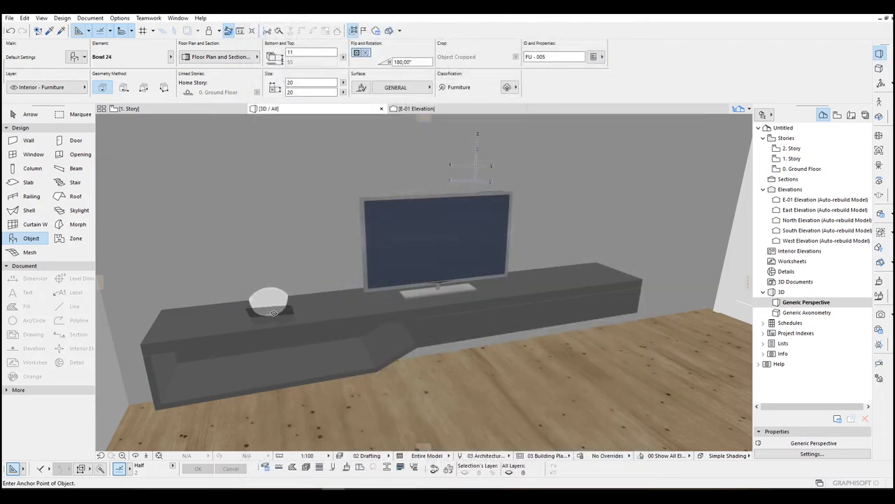
{"action": "key", "text": "Escape"}
Step: Rotate the bowl on the TV stand about its vertical axis to an angle of 90°
{"action": "left_click", "coordinate": [273, 309]}
{"action": "key", "text": "ctrl+e"}
{"action": "left_click", "coordinate": [271, 312]}
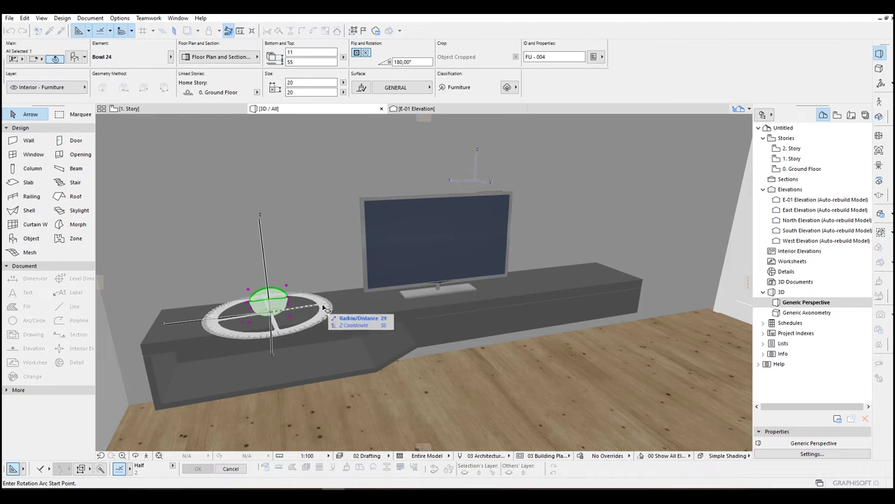
{"action": "left_click", "coordinate": [326, 310]}
{"action": "left_click", "coordinate": [272, 351]}
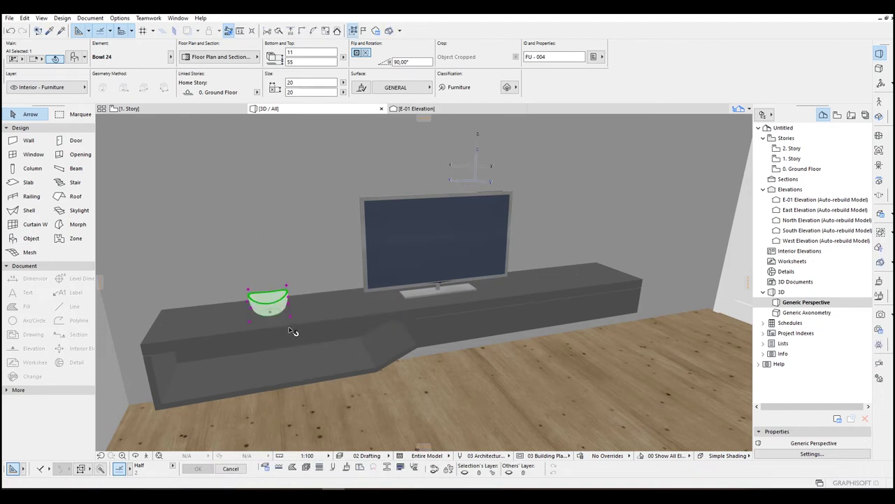
Step: Copy the bowl toward the TV and turn the copy into a Glass 24 with the wide-bodied carafe style
{"action": "key", "text": "ctrl+shift+d"}
{"action": "left_click", "coordinate": [278, 316]}
{"action": "left_click", "coordinate": [329, 309]}
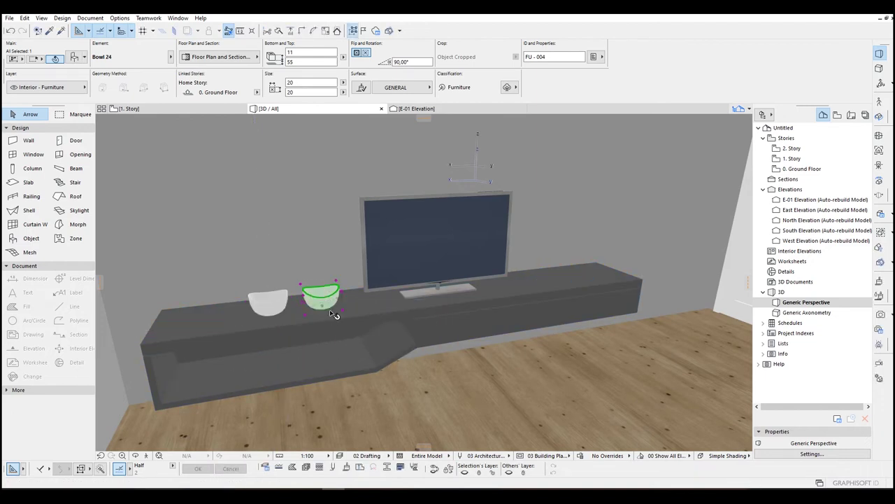
{"action": "key", "text": "ctrl+t"}
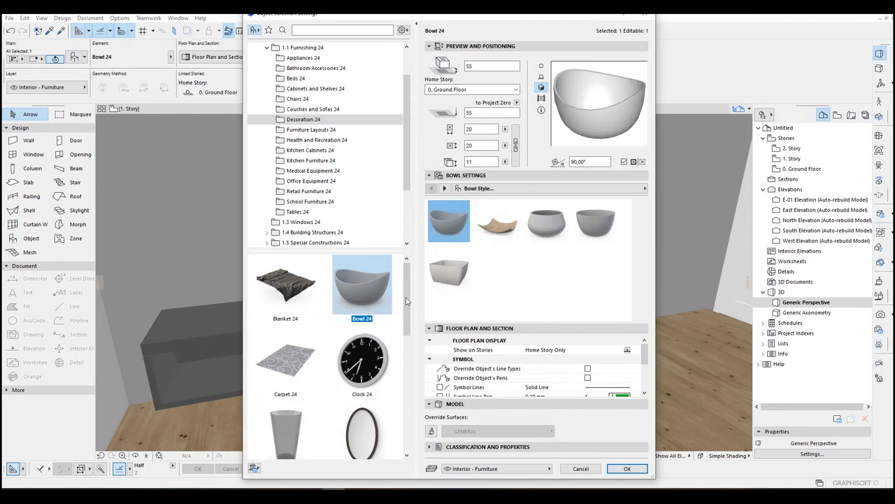
{"action": "scroll", "coordinate": [406, 301], "scroll_direction": "down", "scroll_amount": 3}
{"action": "left_click", "coordinate": [308, 328]}
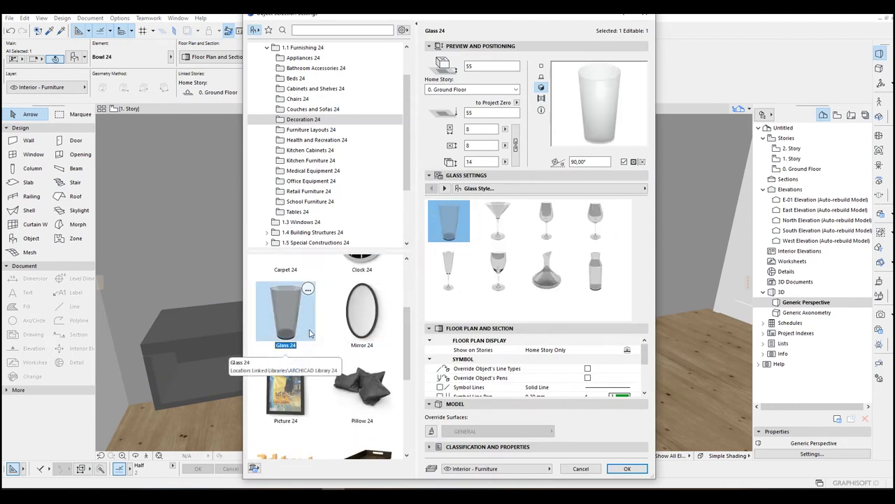
{"action": "left_click", "coordinate": [546, 270]}
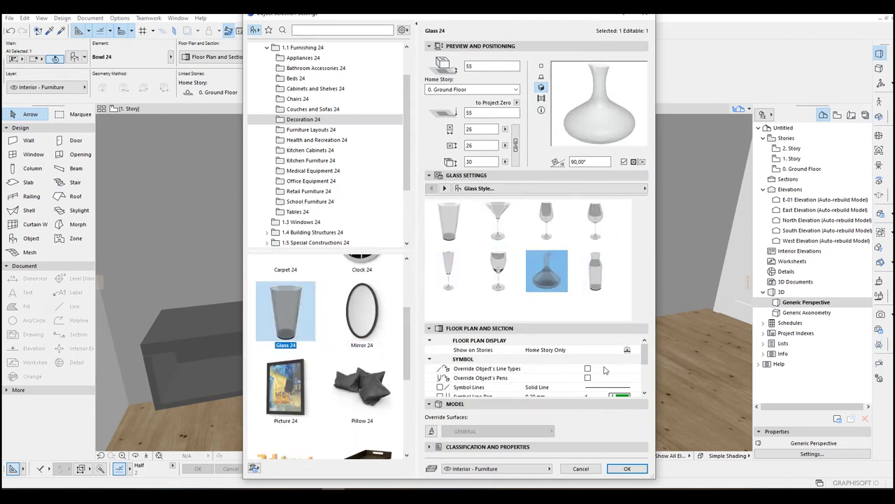
{"action": "left_click", "coordinate": [627, 468]}
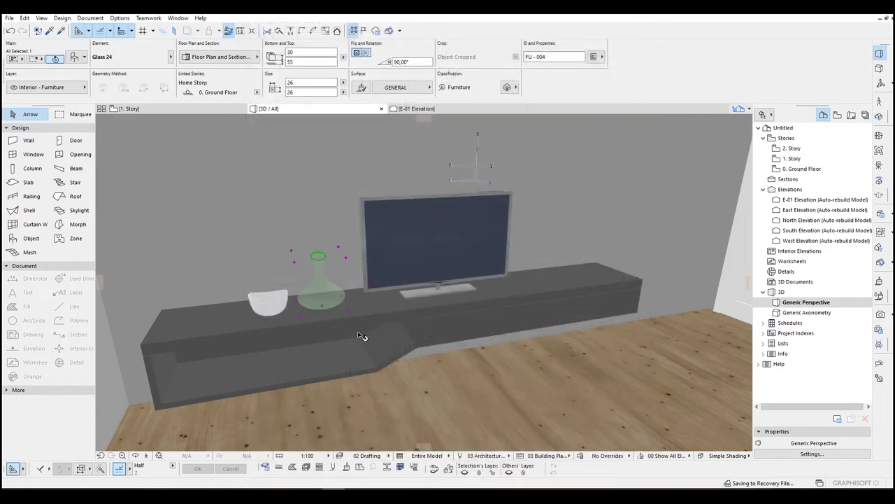
Step: Copy the carafe to the bowl's other side and switch the copy to the plain tumbler style, 8 × 8 × 14
{"action": "key", "text": "ctrl+shift+d"}
{"action": "left_click", "coordinate": [330, 306]}
{"action": "left_click", "coordinate": [204, 320]}
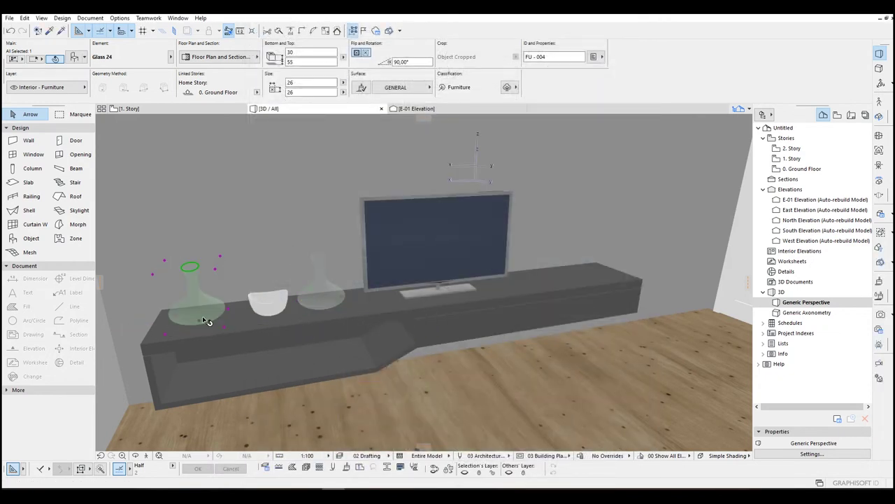
{"action": "key", "text": "ctrl+t"}
{"action": "left_click", "coordinate": [626, 469]}
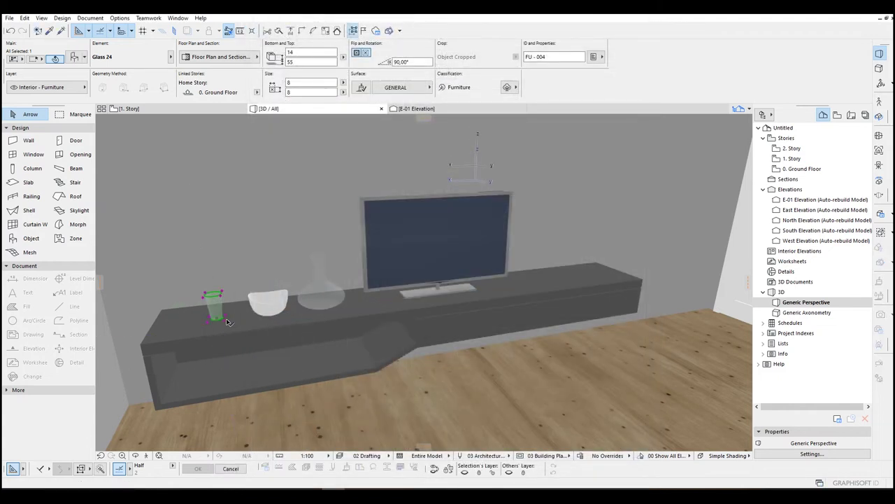
Step: Copy the tumbler toward the front of the TV stand and replace the copy with a Vase 24
{"action": "key", "text": "ctrl+shift+d"}
{"action": "left_click", "coordinate": [218, 321]}
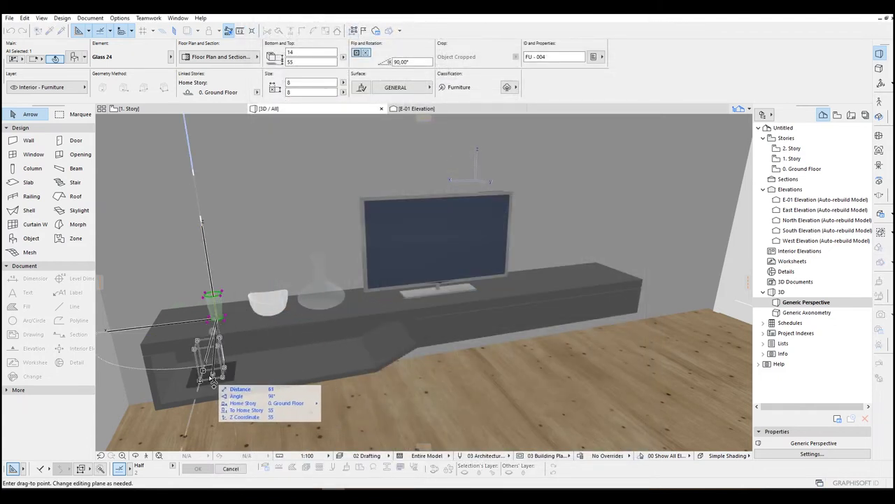
{"action": "left_click", "coordinate": [206, 365]}
{"action": "key", "text": "ctrl+t"}
{"action": "left_click_drag", "start_coordinate": [411, 343], "coordinate": [412, 412]}
{"action": "left_click", "coordinate": [282, 343]}
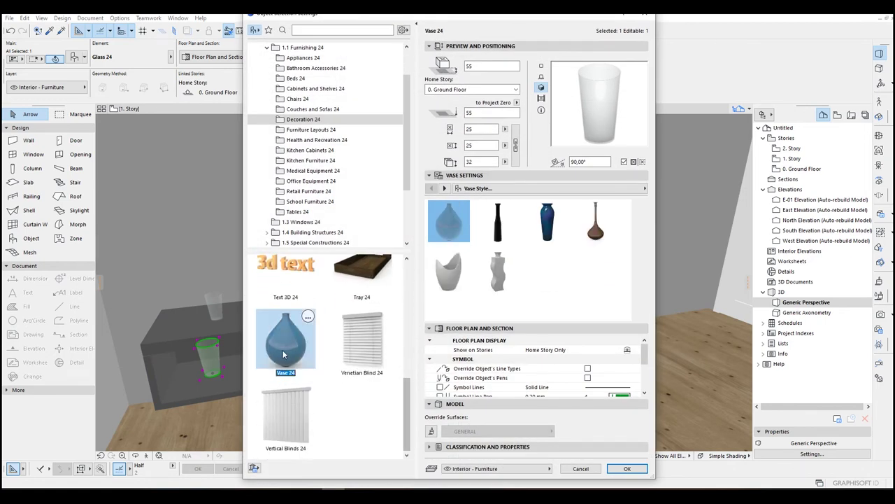
{"action": "left_click", "coordinate": [628, 469]}
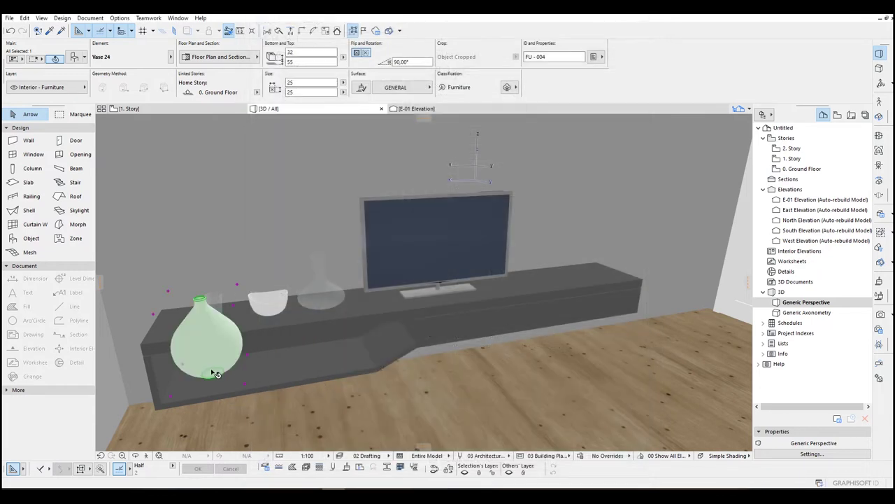
Step: Move the vase to the empty end of the stand beyond the TV and override its surface with Paint - Royal Blue
{"action": "left_click_drag", "start_coordinate": [224, 368], "coordinate": [570, 273]}
{"action": "left_click", "coordinate": [359, 88]}
{"action": "left_click", "coordinate": [398, 87]}
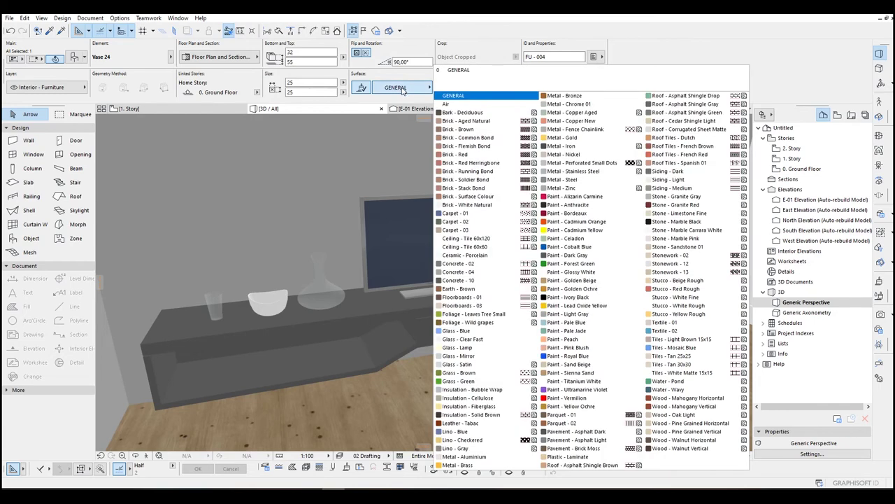
{"action": "left_click", "coordinate": [591, 355]}
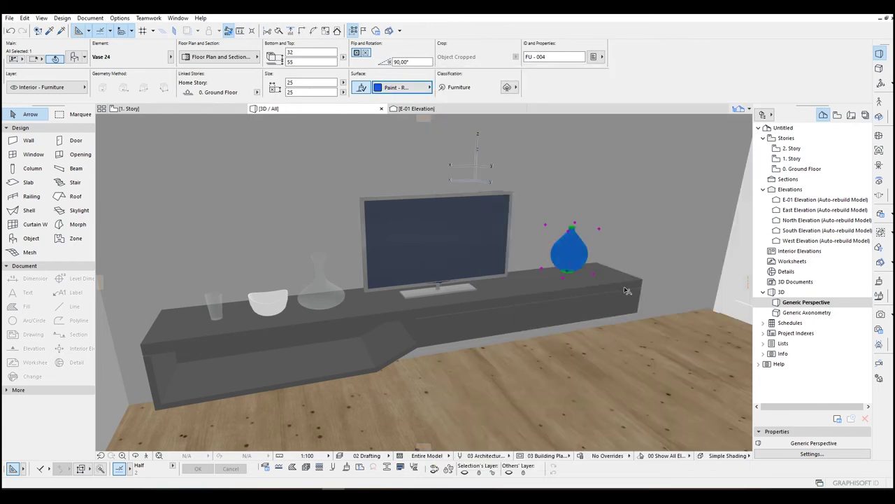
{"action": "key", "text": "Escape"}
Step: Copy the blue vase into the TV stand's open lower compartment
{"action": "left_click_drag", "start_coordinate": [629, 289], "coordinate": [454, 294]}
{"action": "middle_click_drag", "start_coordinate": [454, 294], "coordinate": [458, 301], "text": "shift"}
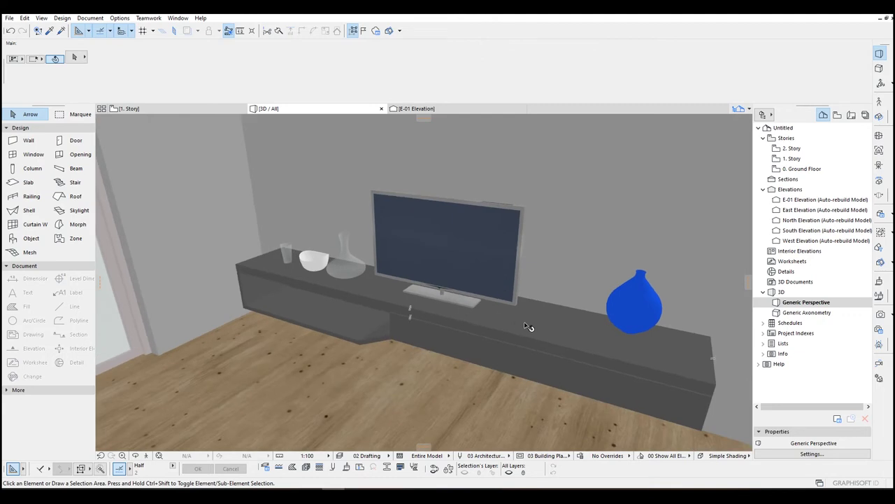
{"action": "left_click", "coordinate": [630, 319]}
{"action": "left_click_drag", "start_coordinate": [634, 340], "coordinate": [341, 327], "text": "ctrl"}
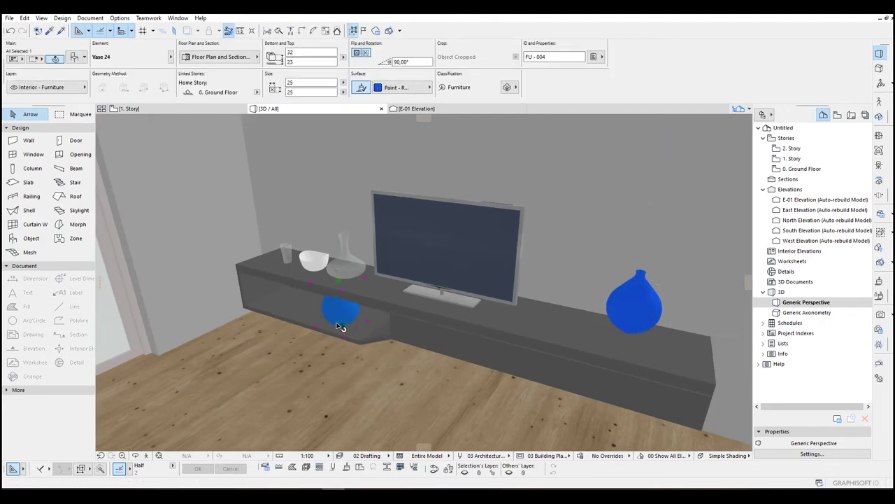
Step: Open the lower compartment vase's settings and browse the furnishing library categories for a replacement decoration
{"action": "double_click", "coordinate": [340, 327]}
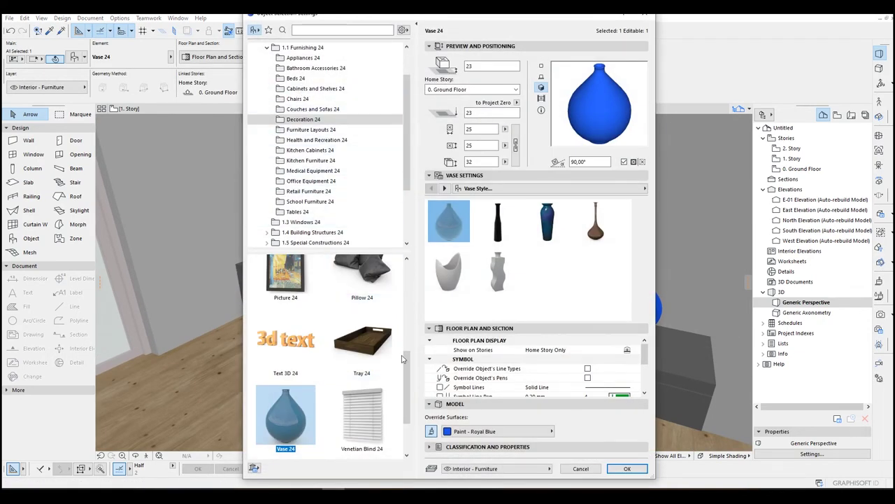
{"action": "scroll", "coordinate": [408, 379], "scroll_direction": "up", "scroll_amount": 5}
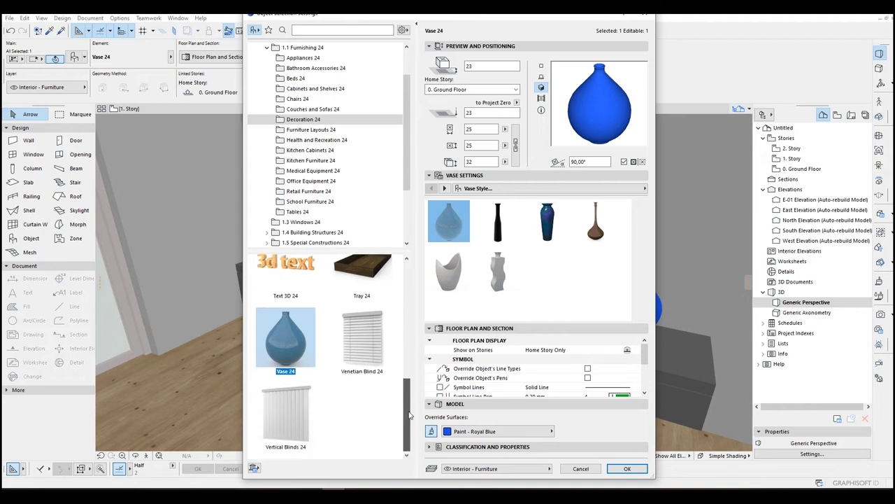
{"action": "left_click", "coordinate": [299, 58]}
{"action": "left_click", "coordinate": [301, 67]}
{"action": "left_click", "coordinate": [297, 79]}
{"action": "left_click", "coordinate": [299, 99]}
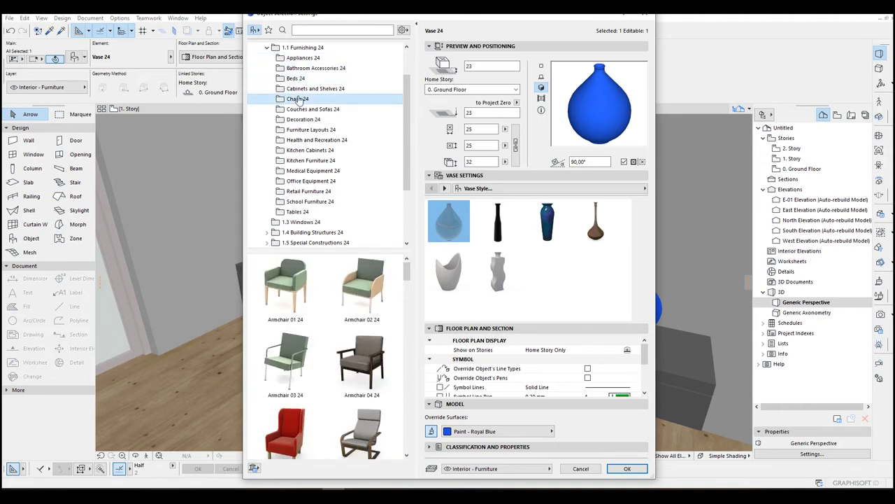
{"action": "left_click", "coordinate": [314, 112]}
{"action": "key", "text": "Down"}
{"action": "key", "text": "Down"}
{"action": "key", "text": "Up"}
{"action": "left_click", "coordinate": [315, 119]}
{"action": "scroll", "coordinate": [359, 353], "scroll_direction": "up", "scroll_amount": 5}
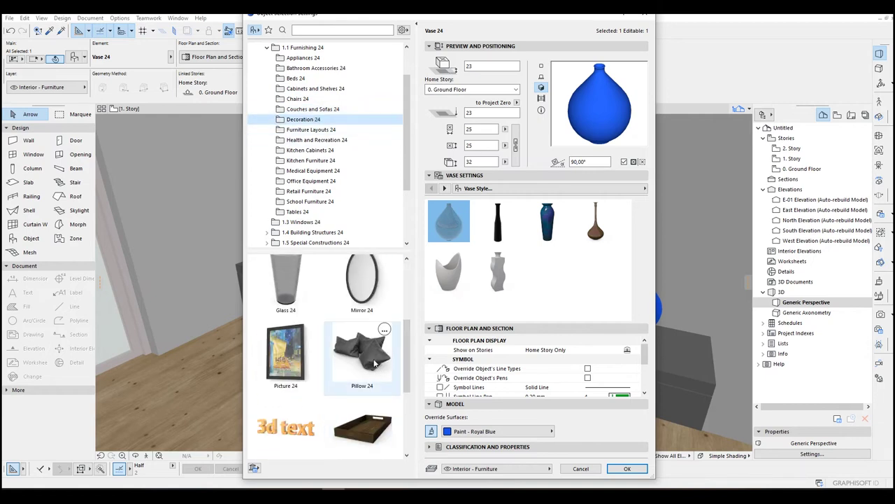
{"action": "scroll", "coordinate": [360, 353], "scroll_direction": "up", "scroll_amount": 1}
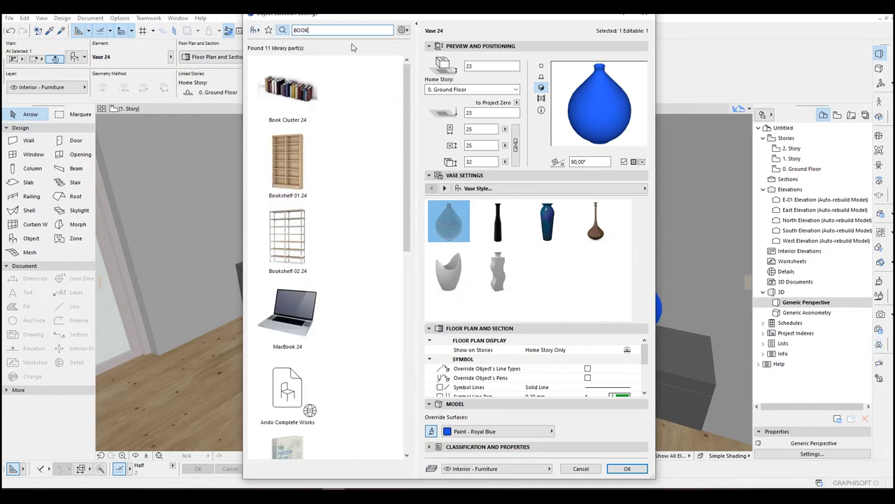
Step: Search the library for BOOK and replace the lower compartment's vase with Book Cluster 24
{"action": "left_click", "coordinate": [282, 101]}
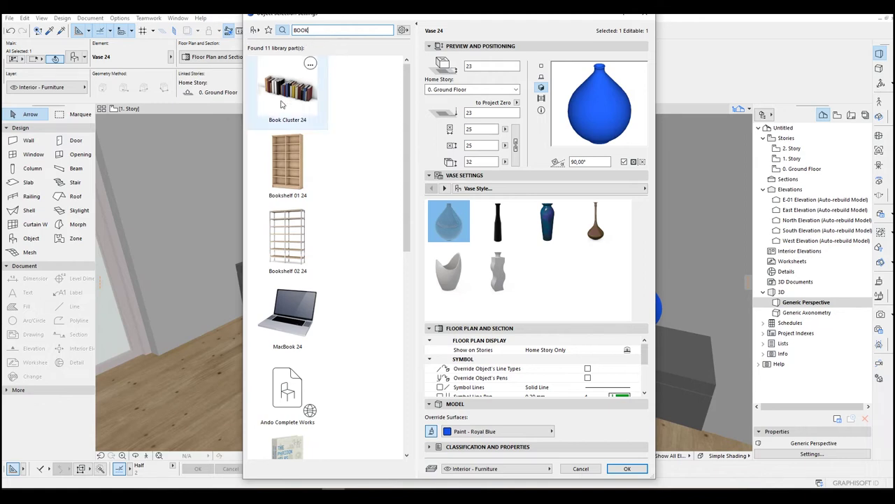
{"action": "left_click_drag", "start_coordinate": [409, 120], "coordinate": [403, 86]}
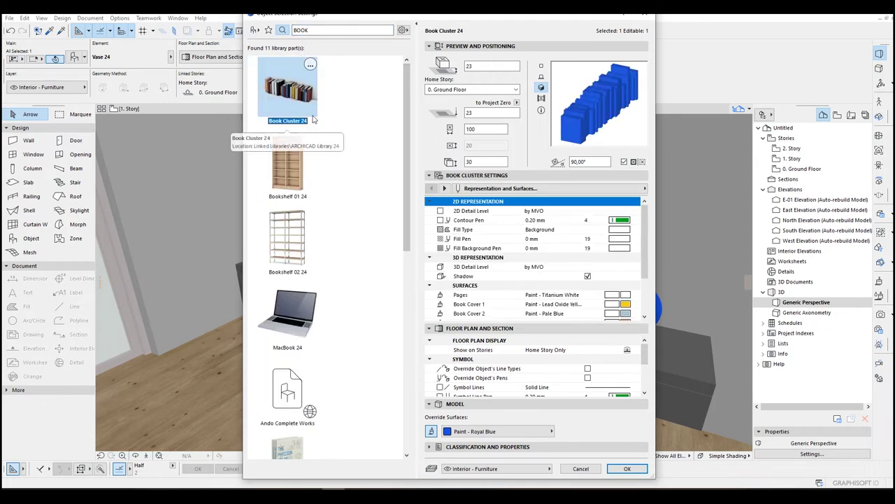
{"action": "left_click", "coordinate": [627, 469]}
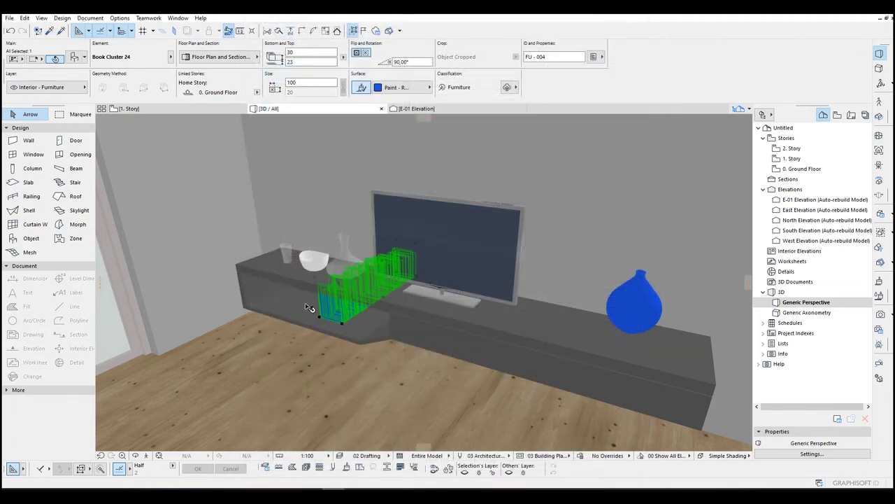
Step: Turn off the book cluster's surface override and rotate it 90° so it runs along the TV stand
{"action": "middle_click_drag", "start_coordinate": [449, 277], "coordinate": [346, 343], "text": "shift"}
{"action": "left_click", "coordinate": [361, 87]}
{"action": "mouse_move", "coordinate": [359, 312]}
{"action": "middle_mouse_down", "text": "shift"}
{"action": "mouse_move", "coordinate": [448, 319]}
{"action": "mouse_move", "coordinate": [546, 310]}
{"action": "mouse_move", "coordinate": [364, 320]}
{"action": "middle_mouse_up", "text": "shift"}
{"action": "key", "text": "ctrl+e"}
{"action": "left_click", "coordinate": [363, 307]}
{"action": "left_click", "coordinate": [389, 332]}
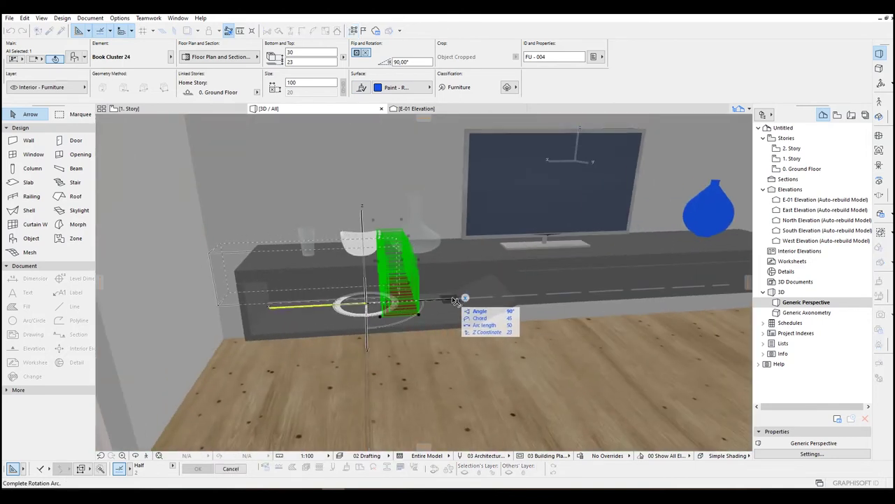
{"action": "left_click", "coordinate": [455, 301]}
Step: Move the book cluster from its end corner into the TV stand's open lower compartment
{"action": "key", "text": "ctrl+d"}
{"action": "left_click", "coordinate": [400, 297]}
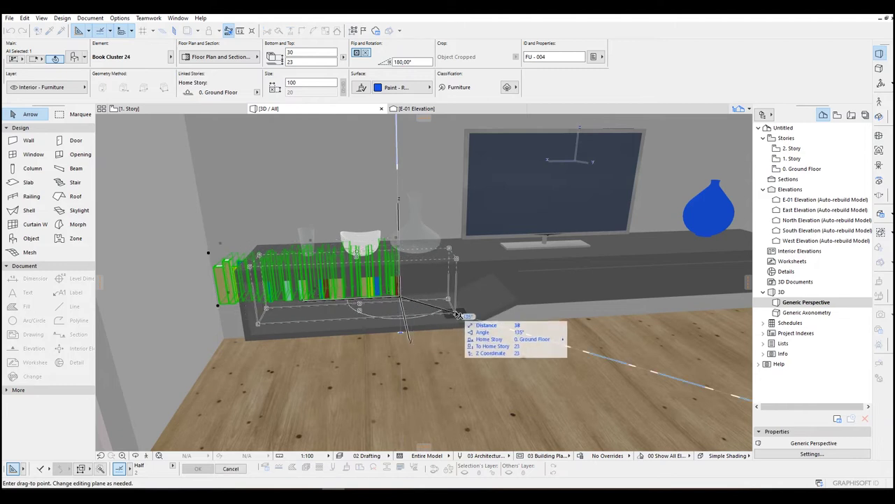
{"action": "left_click", "coordinate": [458, 314]}
{"action": "middle_click_drag", "start_coordinate": [461, 304], "coordinate": [332, 287], "text": "shift"}
{"action": "scroll", "coordinate": [456, 324], "scroll_direction": "down", "scroll_amount": 3}
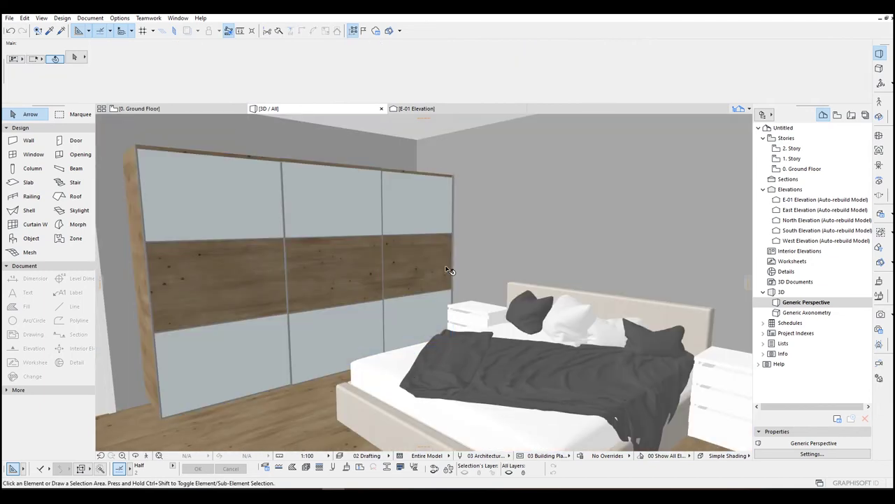
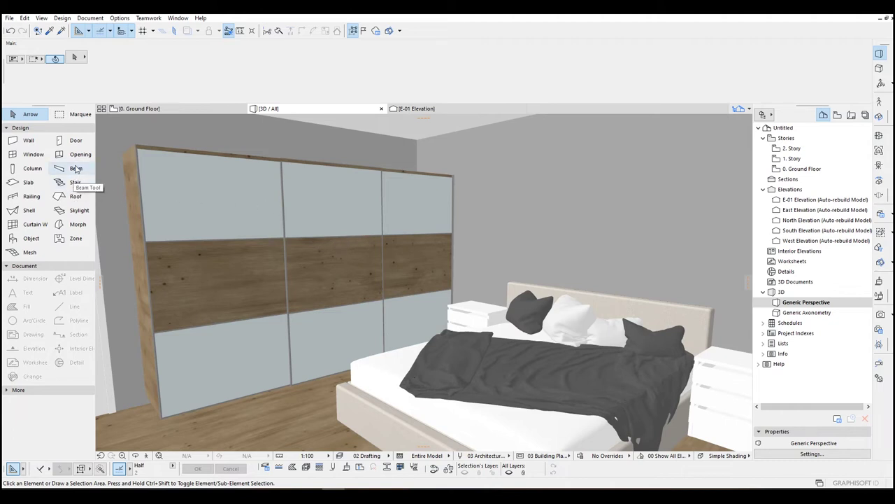
Step: Draw an extruded shell with a profile running 365 along the ceiling and 270 down the headboard wall, with an extrusion length of 250
{"action": "left_click", "coordinate": [30, 210]}
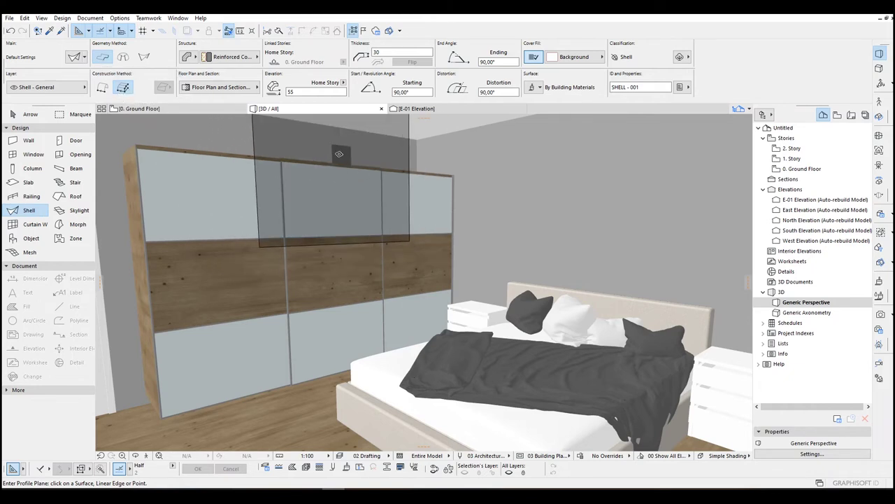
{"action": "left_click", "coordinate": [324, 144]}
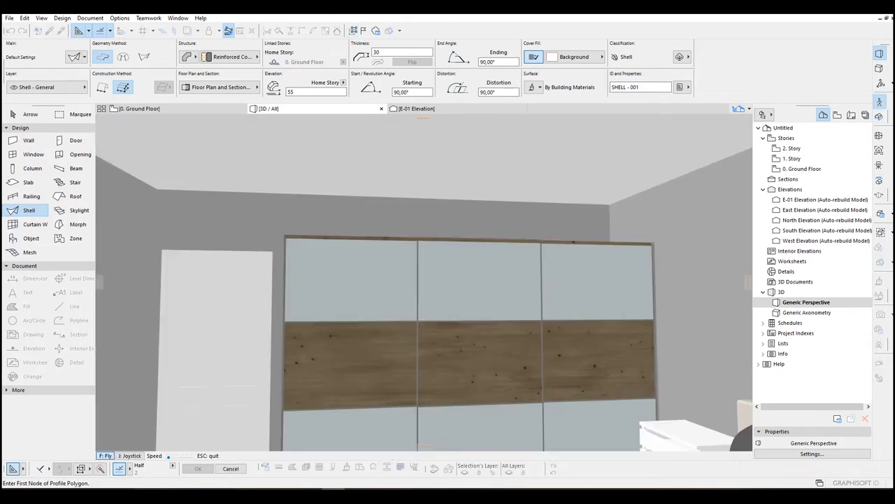
{"action": "left_click", "coordinate": [253, 193]}
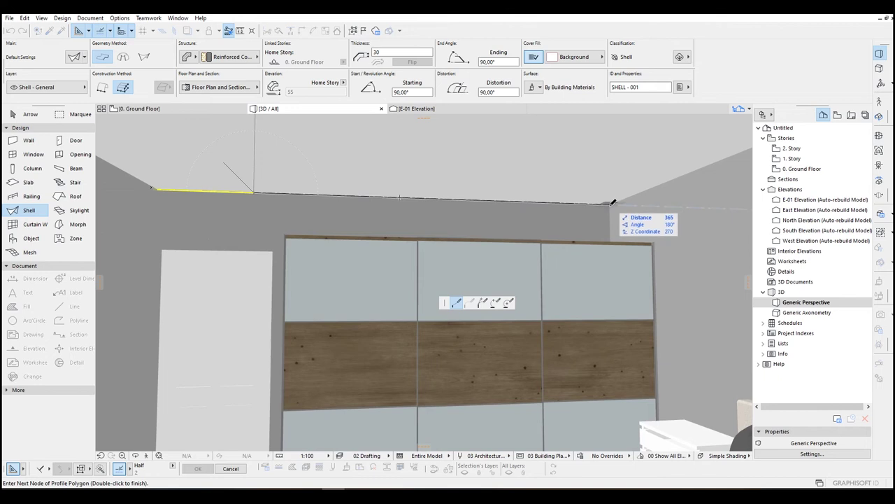
{"action": "left_click", "coordinate": [611, 205]}
{"action": "middle_click_drag", "start_coordinate": [606, 259], "coordinate": [437, 291], "text": "shift"}
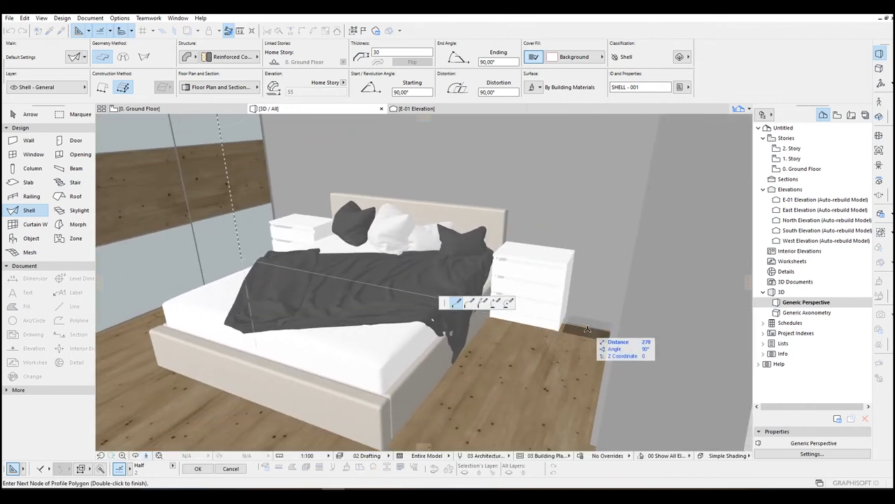
{"action": "double_click", "coordinate": [243, 255]}
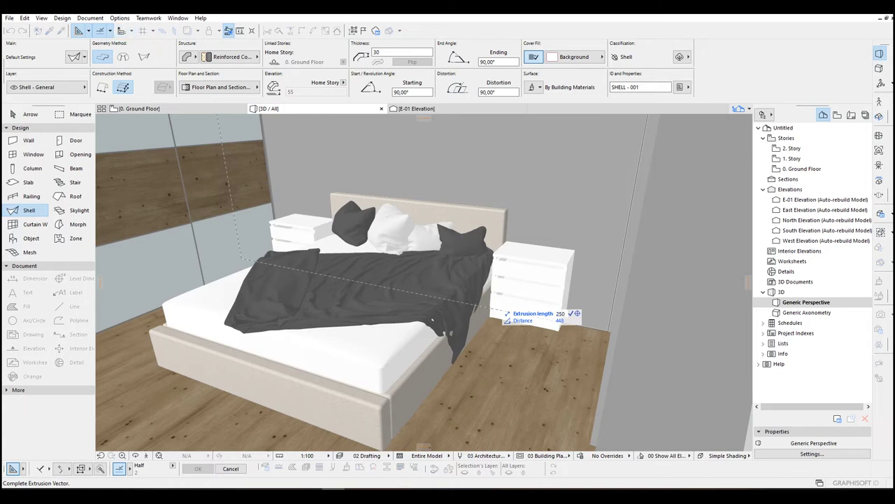
{"action": "left_click", "coordinate": [432, 319]}
Step: Set the new shell's thickness to 10 and inspect it from inside the bedroom
{"action": "left_click", "coordinate": [32, 114]}
{"action": "left_click", "coordinate": [366, 160]}
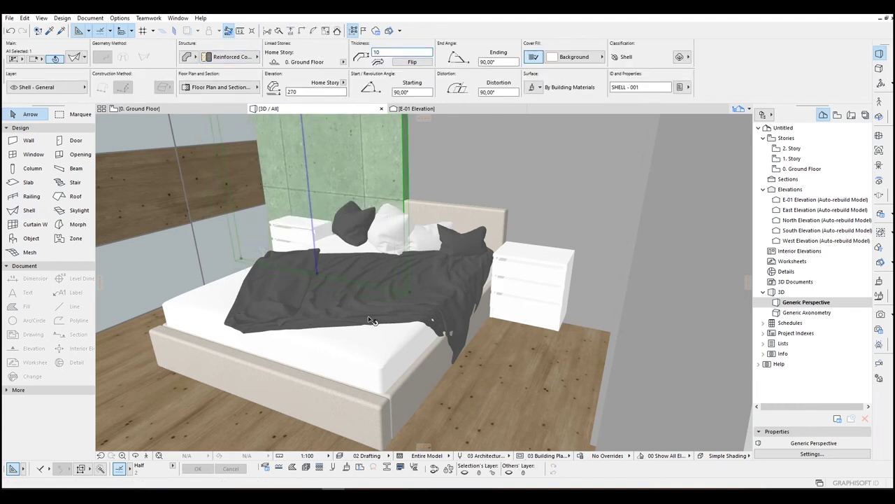
{"action": "key", "text": "shift+F3"}
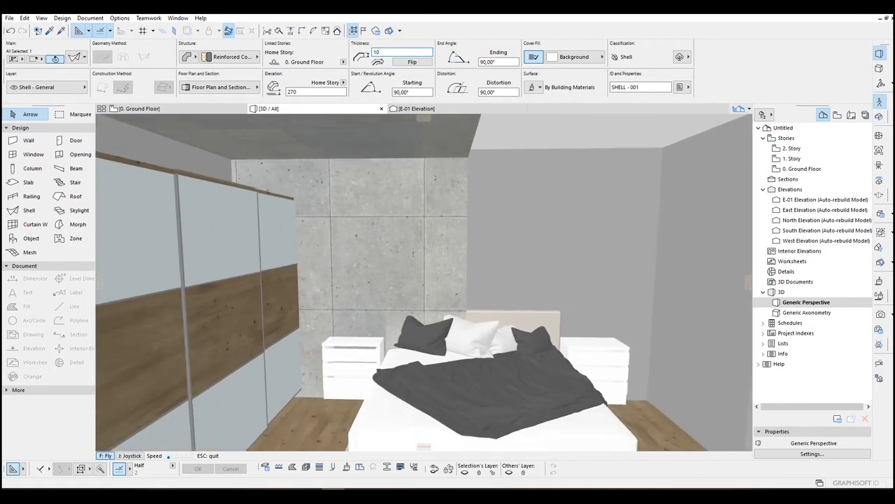
{"action": "key", "text": "Escape"}
Step: Open the ground floor plan and move the shell sideways so its centre line aligns with the middle of the bed
{"action": "key", "text": "F2"}
{"action": "key", "text": "Escape"}
{"action": "scroll", "coordinate": [377, 226], "scroll_direction": "down", "scroll_amount": 4}
{"action": "middle_click_drag", "start_coordinate": [382, 237], "coordinate": [386, 244]}
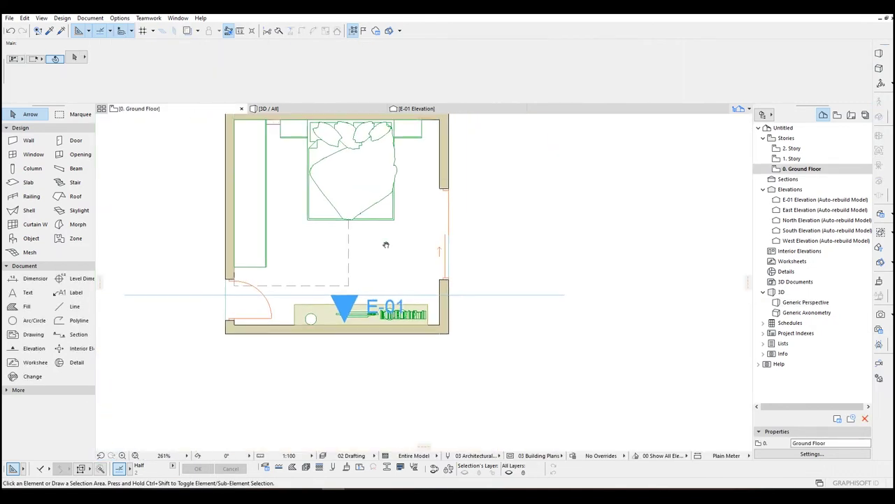
{"action": "scroll", "coordinate": [385, 244], "scroll_direction": "up", "scroll_amount": 1}
{"action": "left_click", "coordinate": [407, 345]}
{"action": "scroll", "coordinate": [401, 211], "scroll_direction": "up", "scroll_amount": 3}
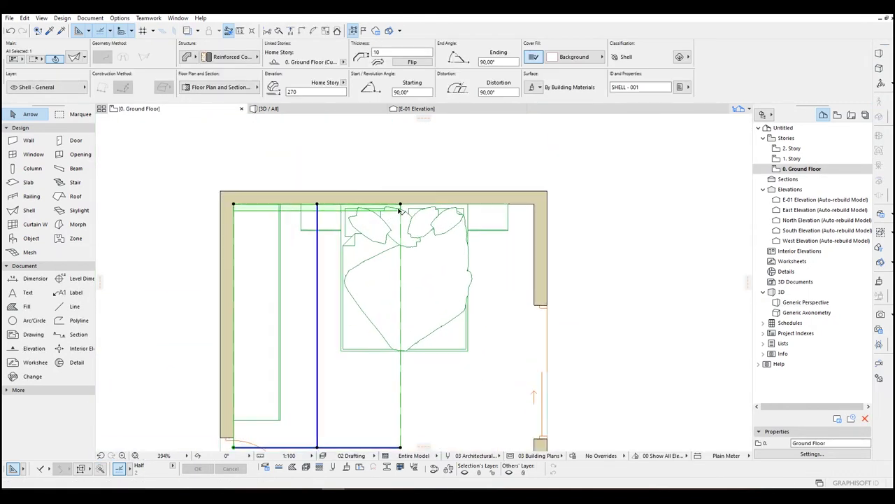
{"action": "scroll", "coordinate": [401, 209], "scroll_direction": "up", "scroll_amount": 1}
{"action": "key", "text": "ctrl+d"}
{"action": "left_click", "coordinate": [377, 203]}
{"action": "middle_click_drag", "start_coordinate": [417, 202], "coordinate": [416, 161]}
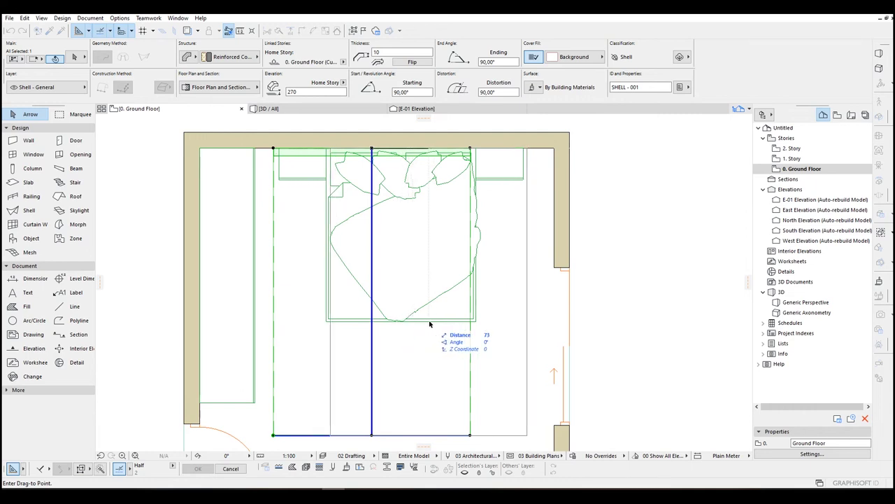
{"action": "scroll", "coordinate": [390, 285], "scroll_direction": "up", "scroll_amount": 2}
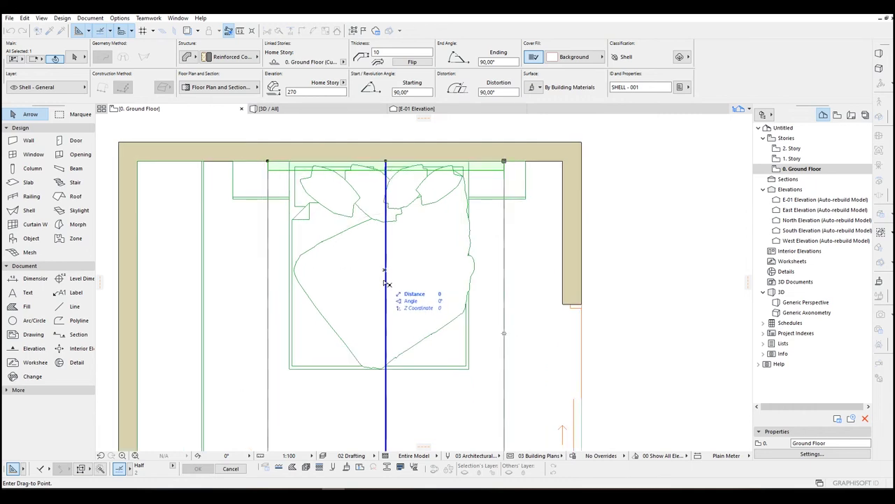
{"action": "left_click", "coordinate": [385, 283]}
{"action": "scroll", "coordinate": [387, 286], "scroll_direction": "down", "scroll_amount": 5}
{"action": "scroll", "coordinate": [402, 296], "scroll_direction": "up", "scroll_amount": 2}
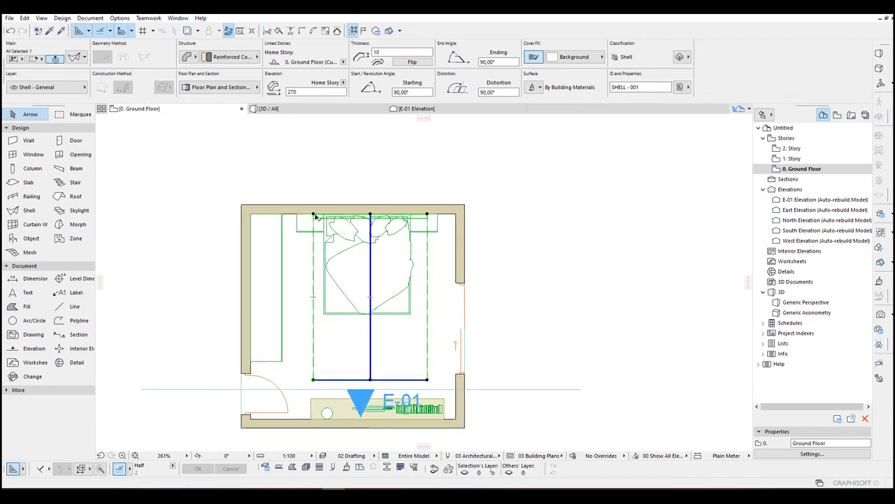
Step: Align the shell's wardrobe-side edge with the outer edge of the nearest nightstand and stretch its opposite edge to the other nightstand's outer edge
{"action": "key", "text": "ctrl+d"}
{"action": "left_click", "coordinate": [313, 214]}
{"action": "left_click", "coordinate": [297, 214]}
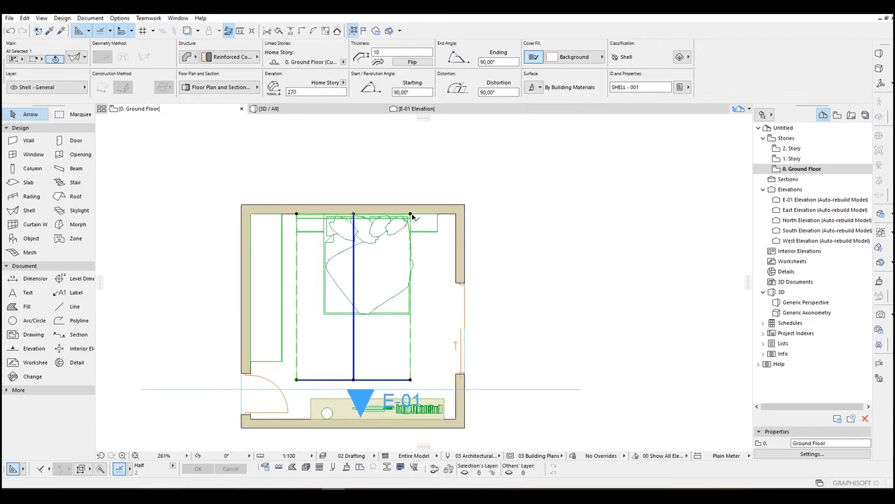
{"action": "left_click", "coordinate": [412, 214]}
{"action": "scroll", "coordinate": [411, 214], "scroll_direction": "up", "scroll_amount": 4}
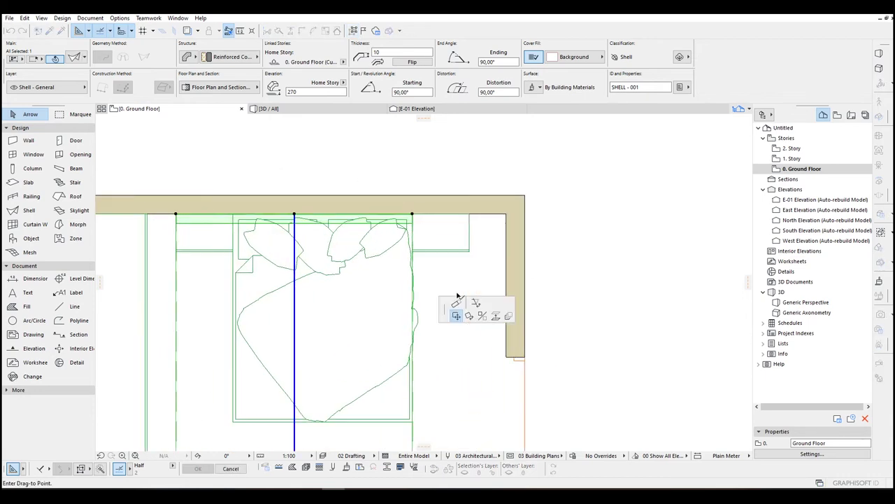
{"action": "left_click", "coordinate": [472, 212]}
{"action": "scroll", "coordinate": [431, 273], "scroll_direction": "down", "scroll_amount": 4}
{"action": "scroll", "coordinate": [433, 231], "scroll_direction": "up", "scroll_amount": 2}
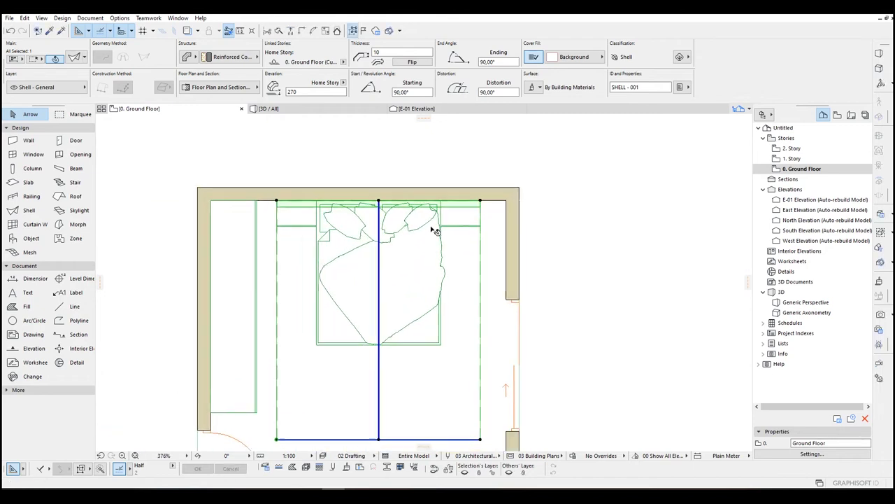
{"action": "scroll", "coordinate": [475, 244], "scroll_direction": "down", "scroll_amount": 2}
{"action": "scroll", "coordinate": [456, 264], "scroll_direction": "down", "scroll_amount": 1}
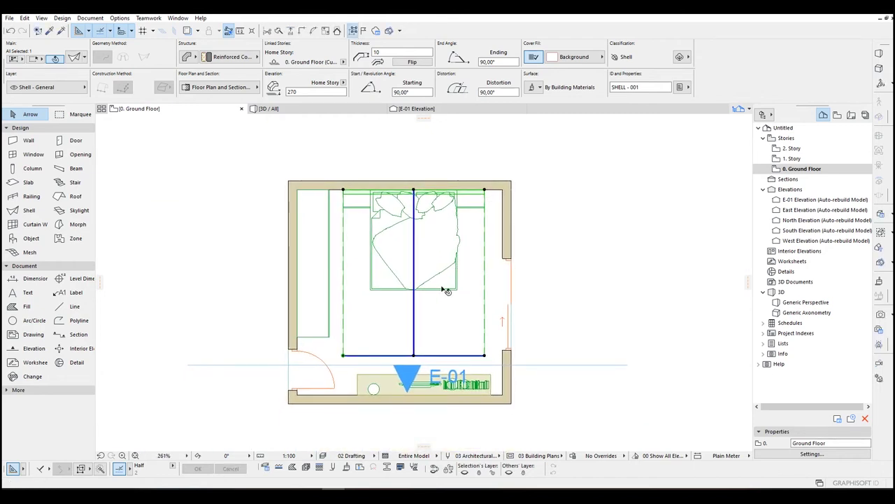
Step: Narrow the shell from its wardrobe side, then move it 25 toward the wardrobe to centre it on the bed
{"action": "left_click", "coordinate": [343, 190]}
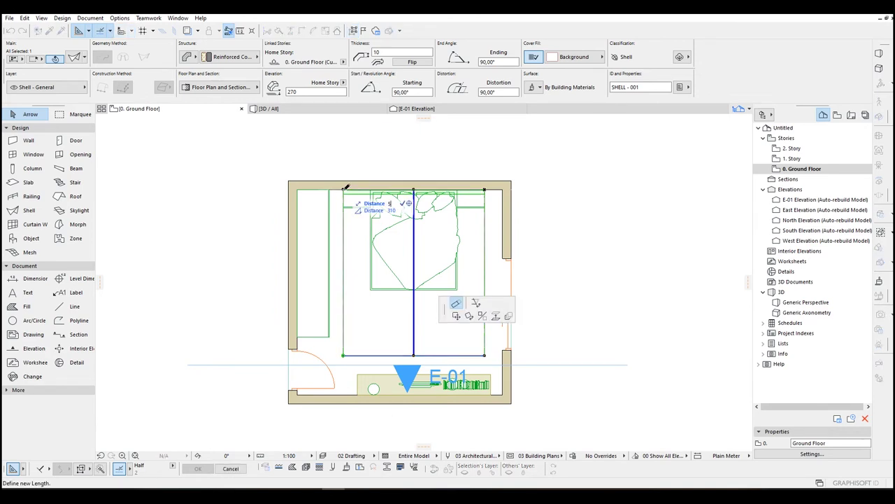
{"action": "left_click", "coordinate": [366, 189]}
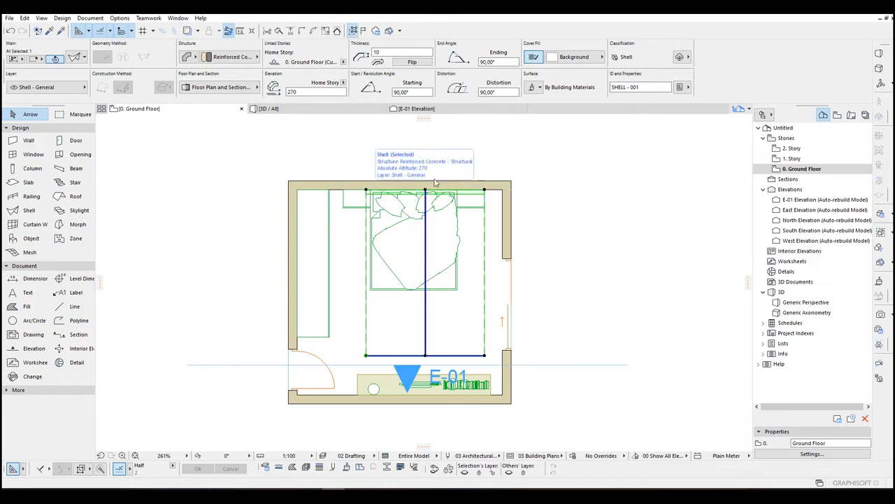
{"action": "key", "text": "ctrl+d"}
{"action": "left_click", "coordinate": [479, 157]}
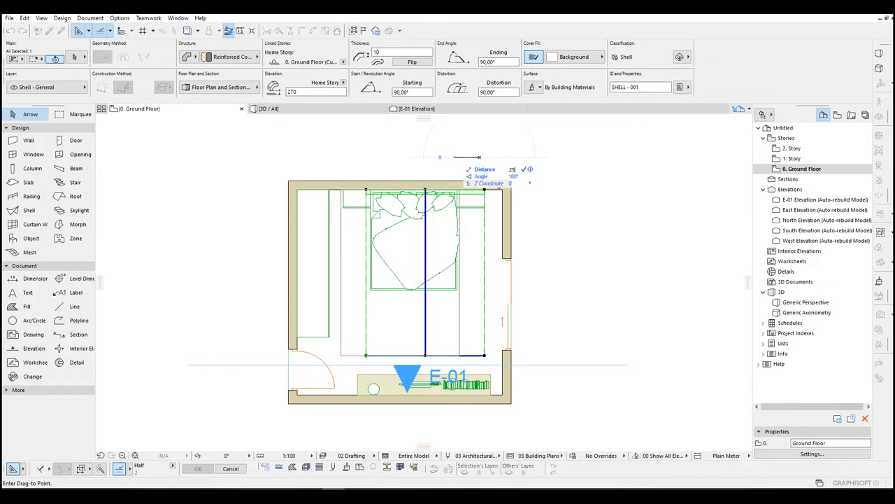
{"action": "key", "text": "Return"}
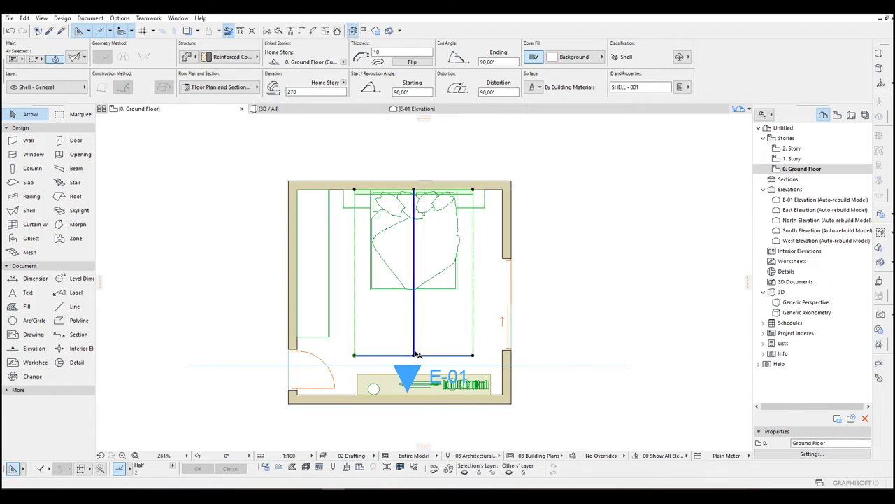
{"action": "left_click", "coordinate": [432, 304]}
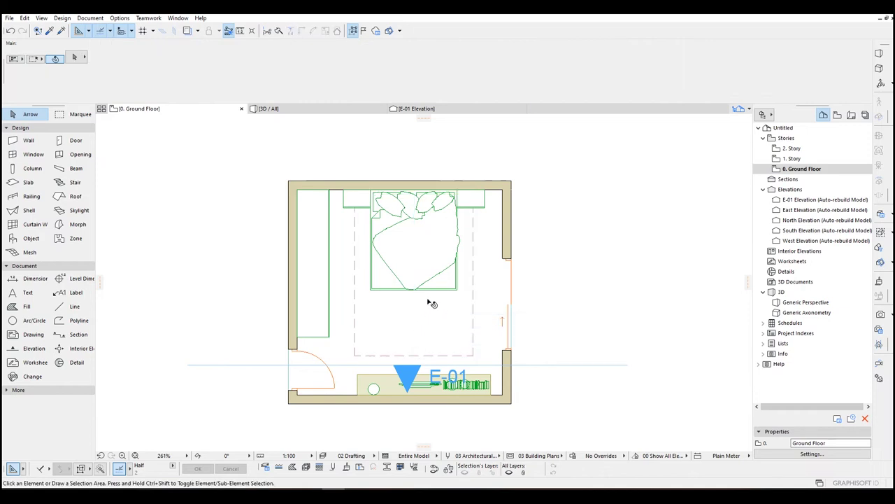
Step: Override all of the shell's surfaces with Paint - Sand Beige
{"action": "left_click", "coordinate": [473, 312]}
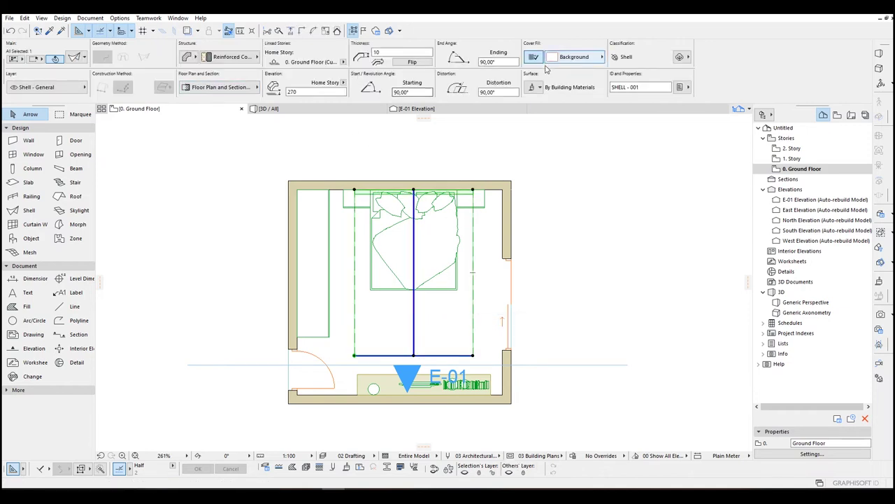
{"action": "left_click", "coordinate": [532, 88]}
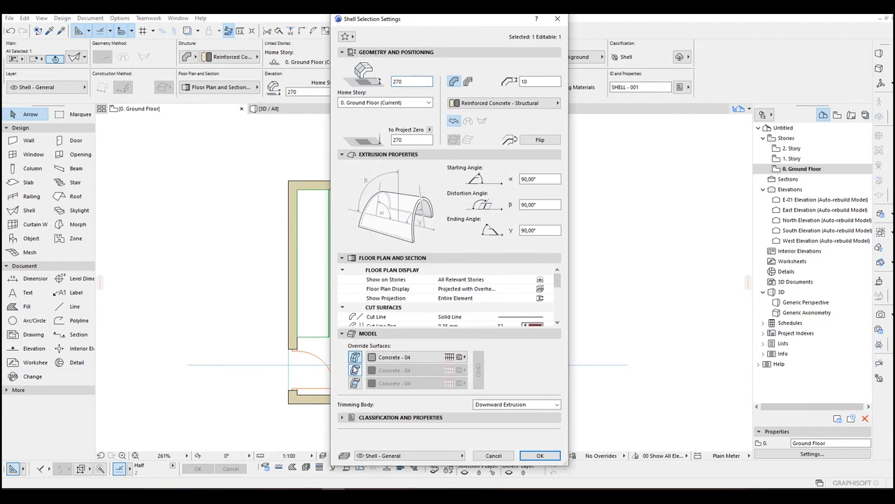
{"action": "left_click", "coordinate": [422, 370]}
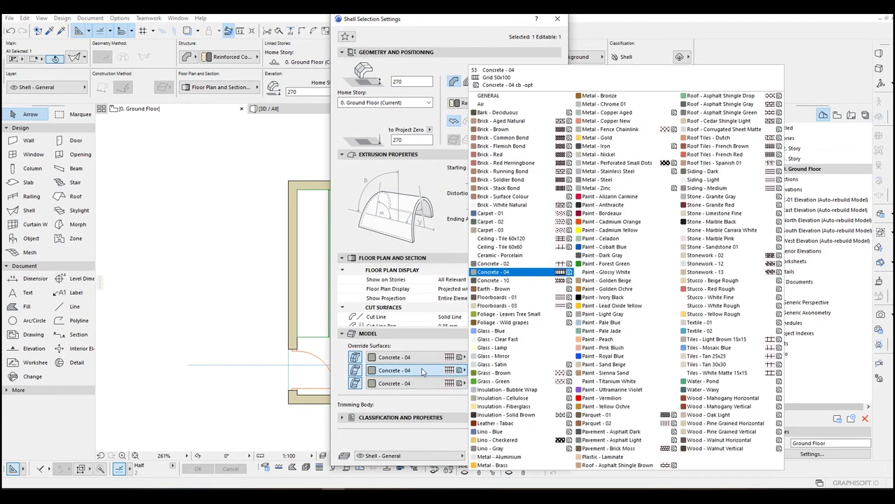
{"action": "left_click", "coordinate": [603, 372]}
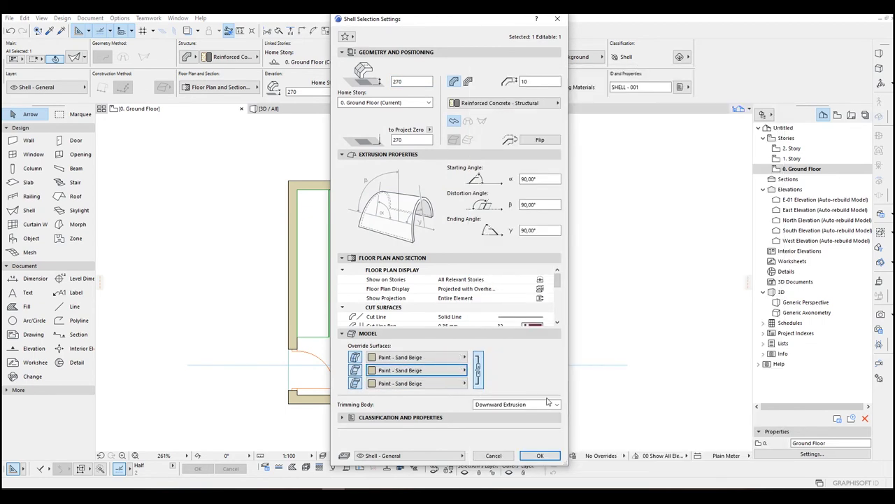
{"action": "left_click", "coordinate": [540, 455]}
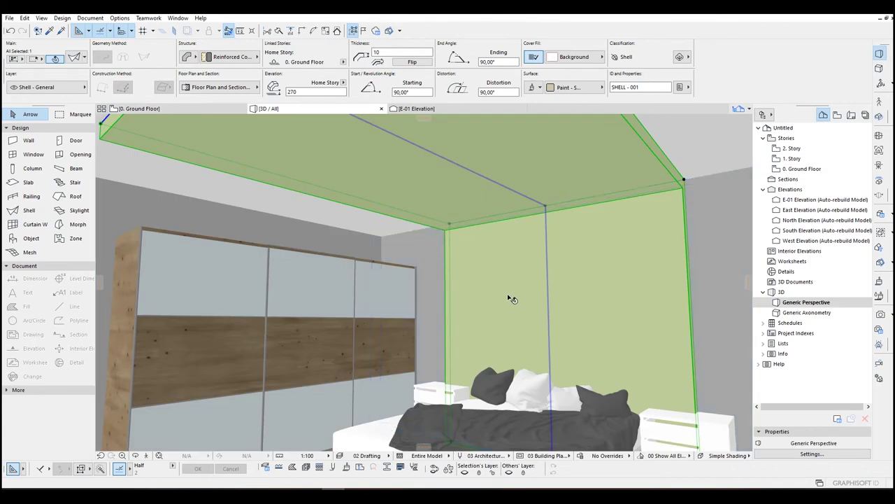
Step: Create a rectangular hole in the ceiling part of the shell
{"action": "right_click", "coordinate": [493, 152]}
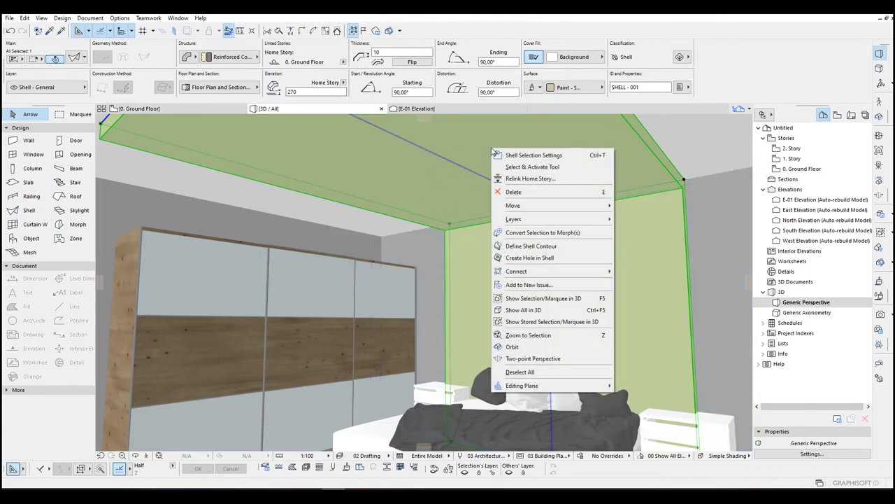
{"action": "left_click", "coordinate": [514, 258]}
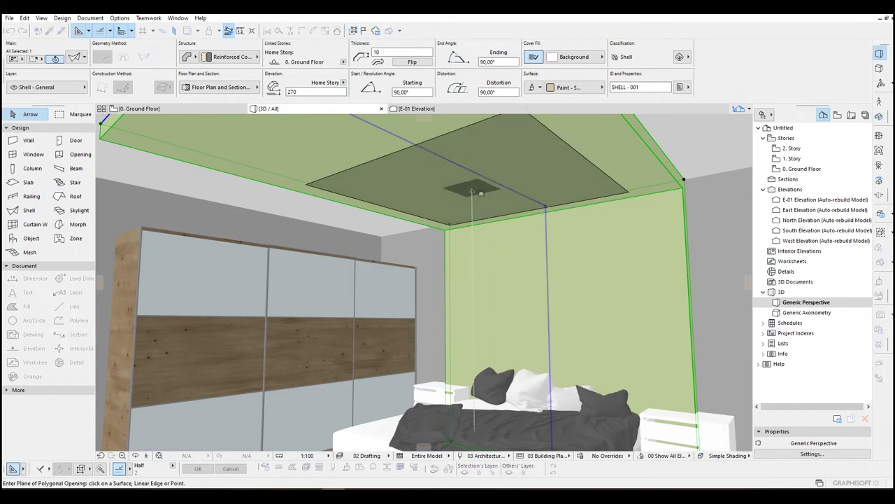
{"action": "middle_click_drag", "start_coordinate": [354, 186], "coordinate": [382, 222]}
{"action": "left_click", "coordinate": [324, 192]}
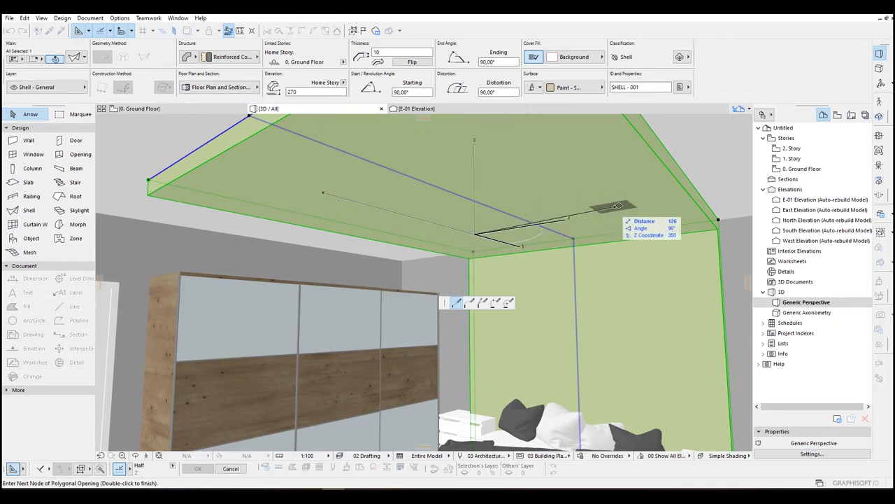
{"action": "left_click", "coordinate": [616, 209]}
{"action": "left_click", "coordinate": [496, 137]}
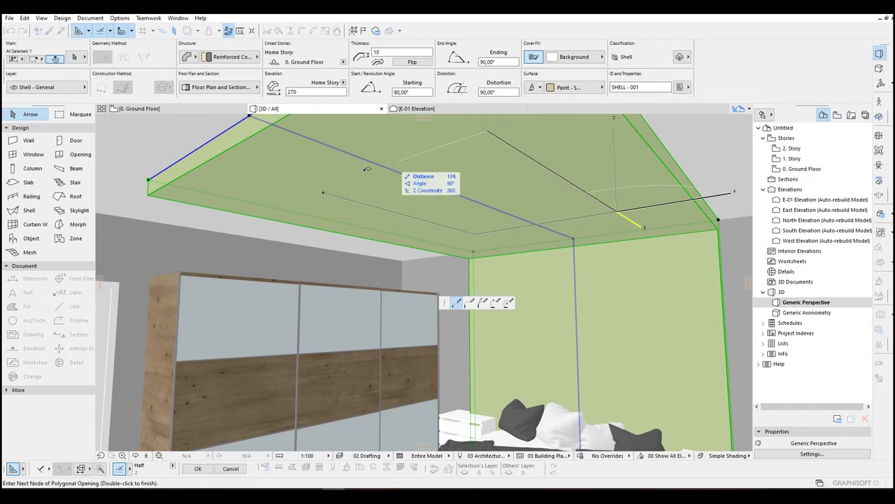
{"action": "double_click", "coordinate": [323, 190]}
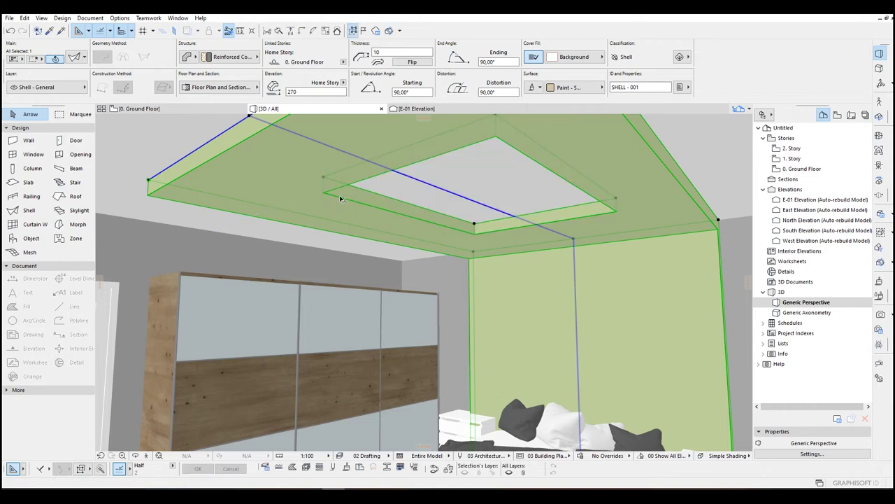
Step: Open the ground floor plan and adjust the offset of the hole's edge nearest the TV stand
{"action": "key", "text": "F2"}
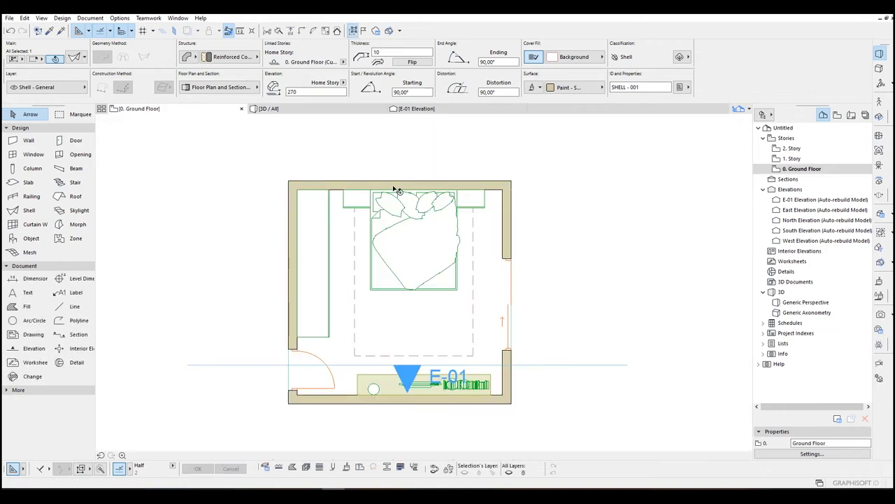
{"action": "scroll", "coordinate": [453, 327], "scroll_direction": "up", "scroll_amount": 2}
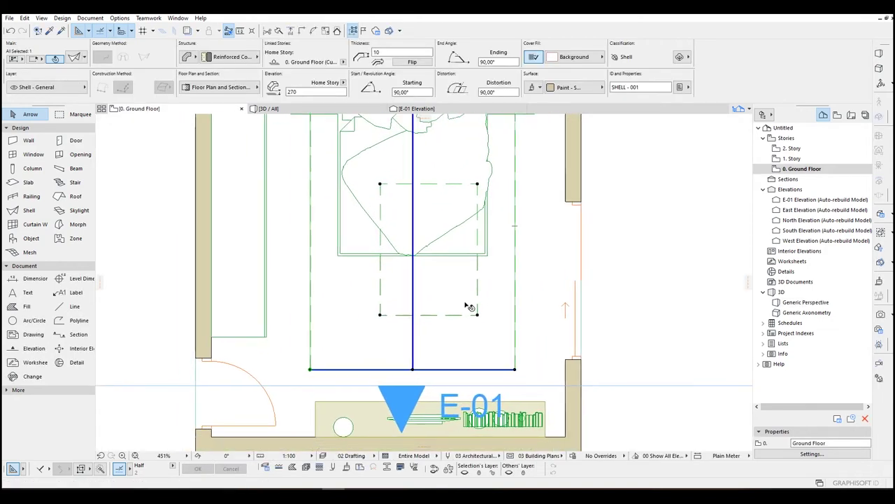
{"action": "left_click", "coordinate": [462, 316]}
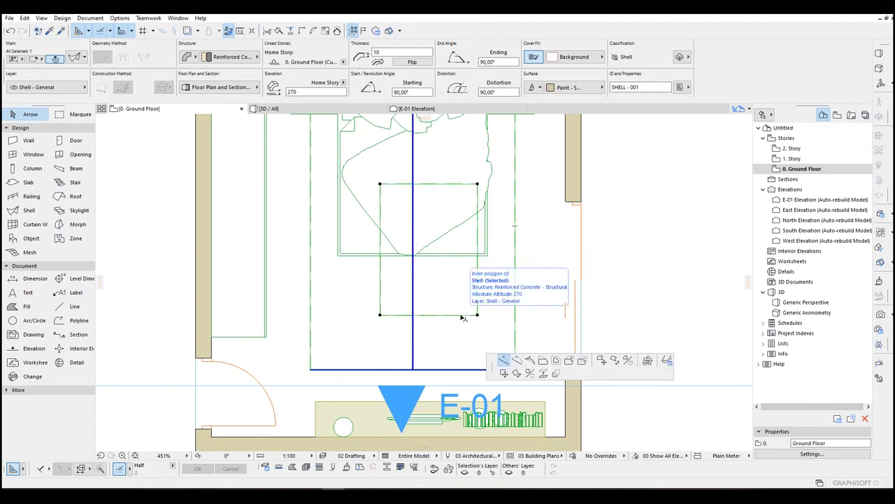
{"action": "left_click", "coordinate": [496, 305]}
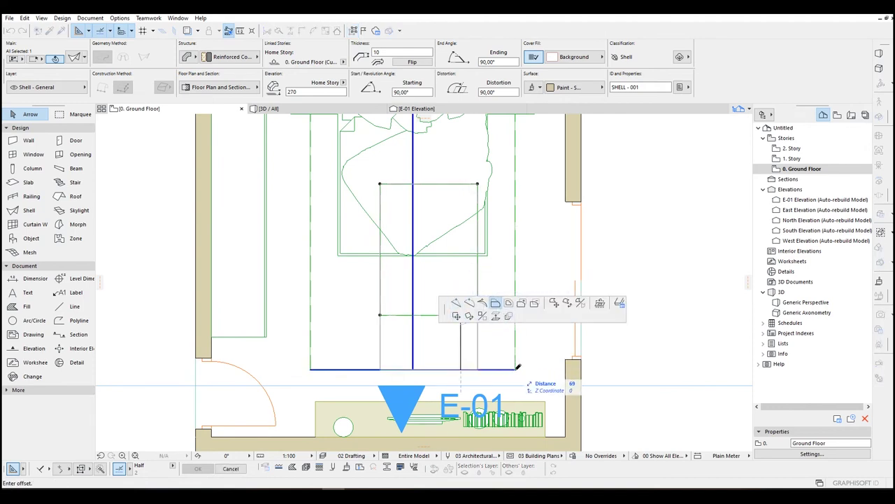
{"action": "left_click", "coordinate": [462, 317]}
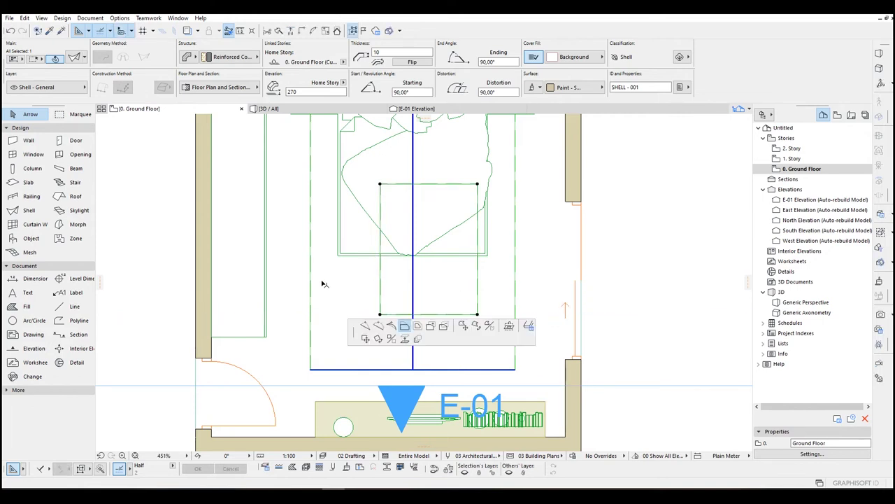
Step: Reposition the hole's two side edges so each lies 50 from the shell's nearest side edge
{"action": "left_click", "coordinate": [380, 287]}
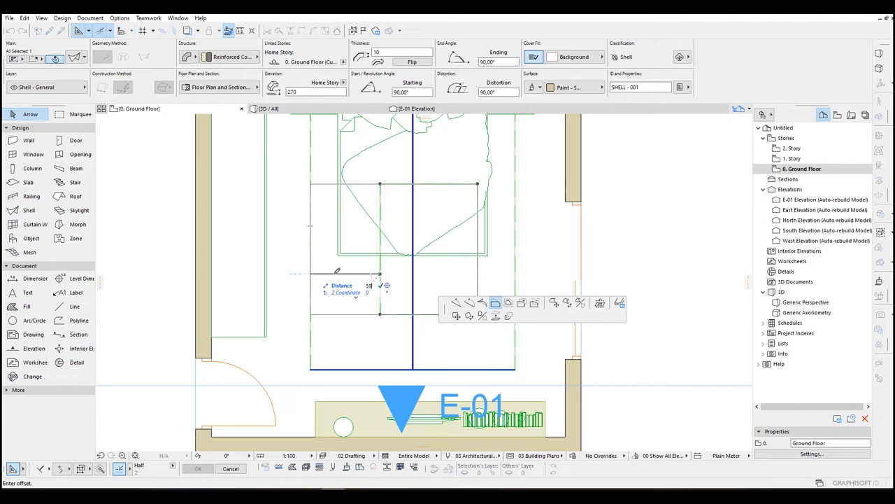
{"action": "left_click", "coordinate": [334, 274]}
{"action": "left_click", "coordinate": [335, 277]}
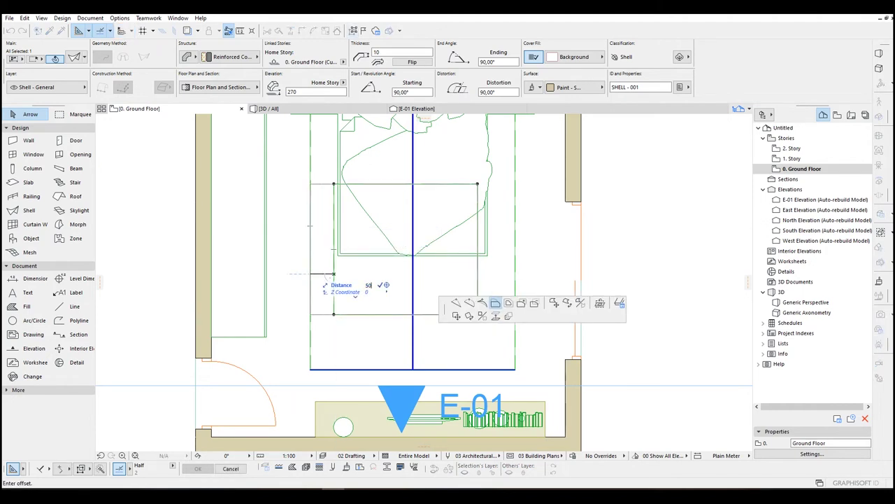
{"action": "type", "text": "50"}
{"action": "key", "text": "Return"}
{"action": "left_click", "coordinate": [478, 268]}
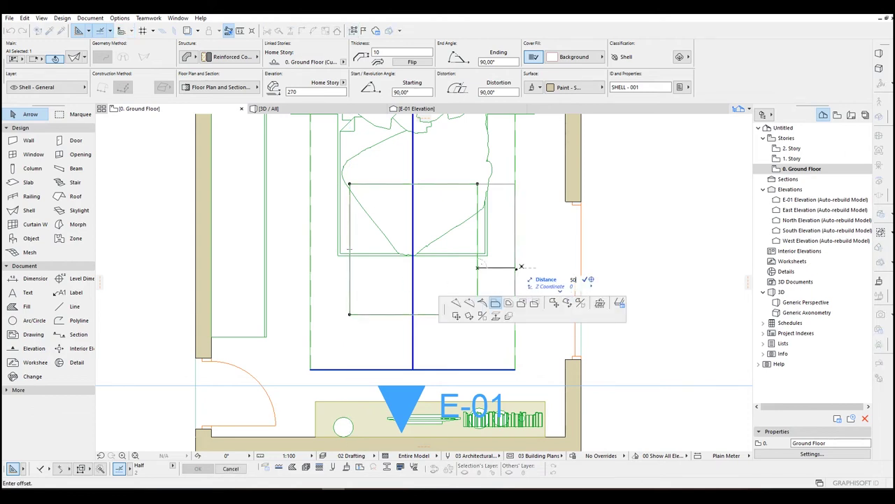
{"action": "key", "text": "Return"}
Step: Extend the hole toward the headboard wall and check the opening in 3D from inside the bedroom
{"action": "left_click", "coordinate": [445, 184]}
{"action": "middle_click_drag", "start_coordinate": [441, 213], "coordinate": [419, 335]}
{"action": "scroll", "coordinate": [418, 238], "scroll_direction": "down", "scroll_amount": 3}
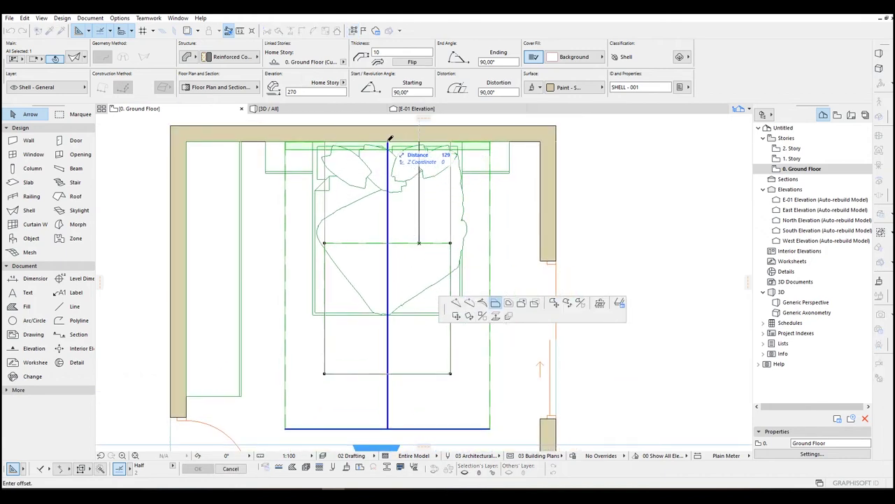
{"action": "key", "text": "Return"}
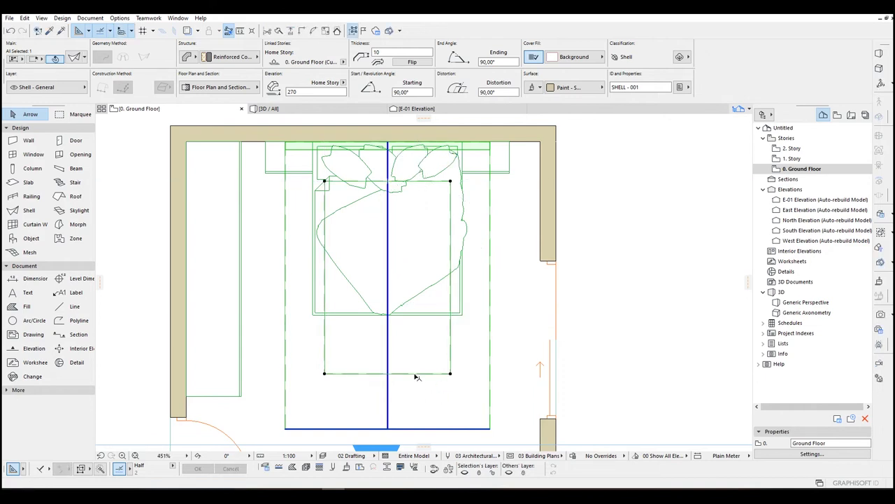
{"action": "key", "text": "Escape"}
{"action": "key", "text": "F3"}
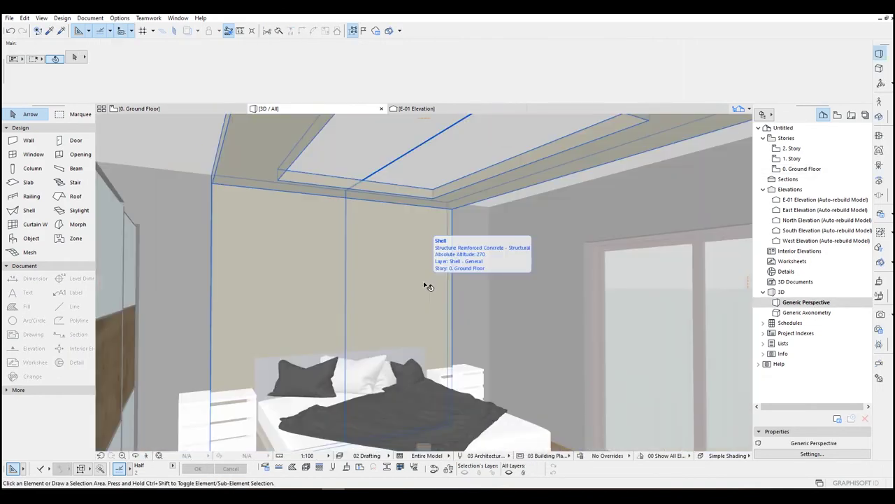
{"action": "key", "text": "Down"}
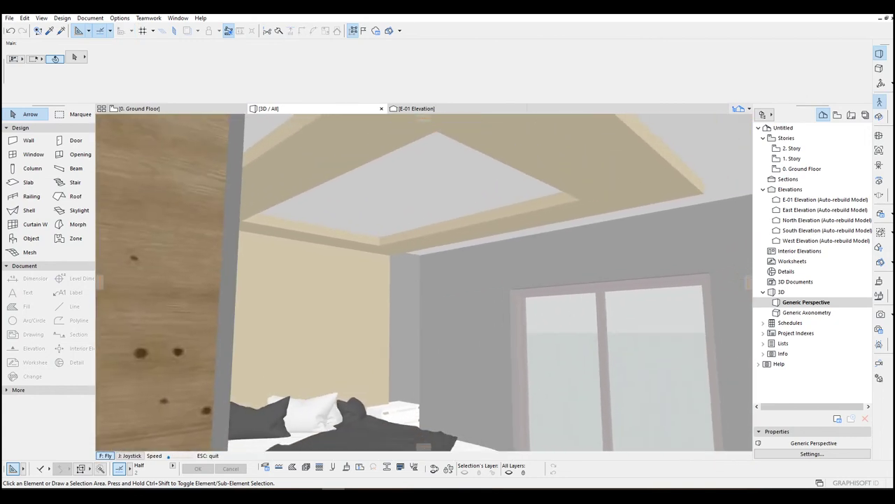
{"action": "key", "text": "Escape"}
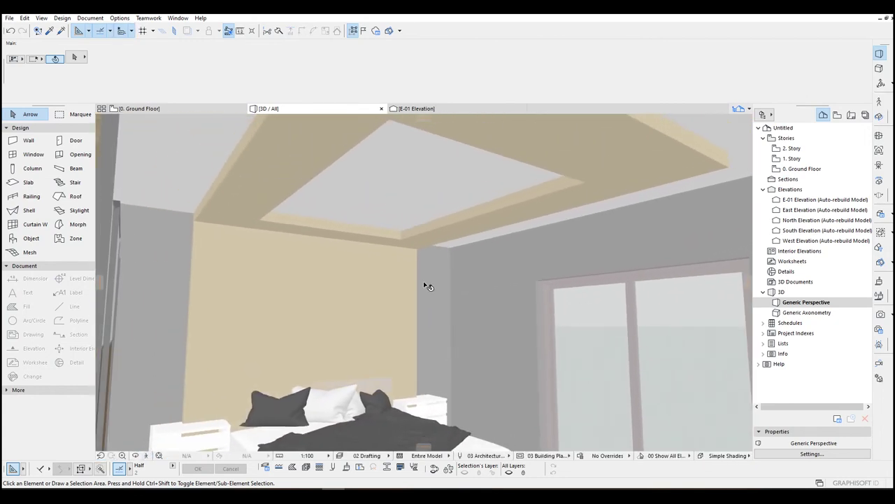
Step: Raise the lower end of the shell's wall part to the top edge of the headboard
{"action": "left_click", "coordinate": [410, 282]}
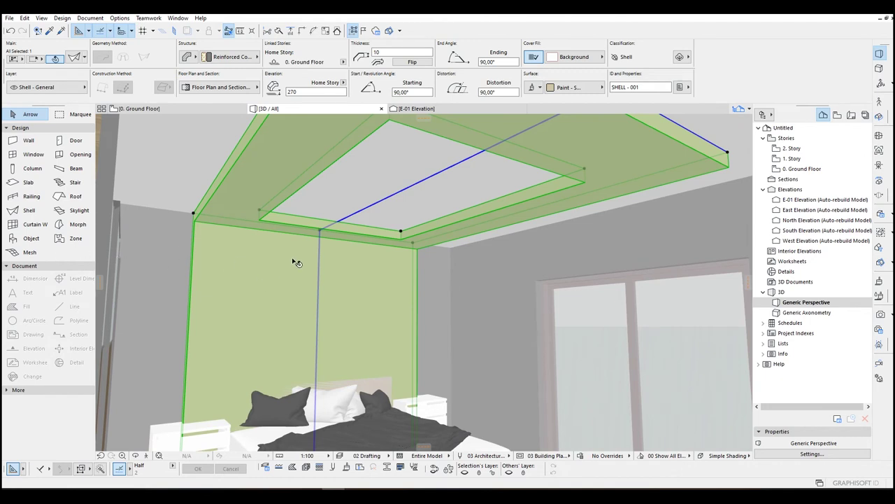
{"action": "key", "text": "e"}
{"action": "key", "text": "Up"}
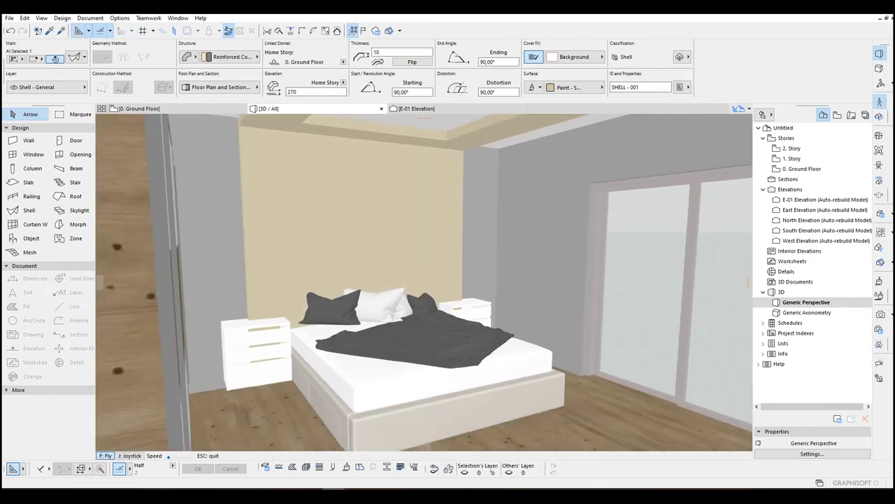
{"action": "key", "text": "Down"}
{"action": "key", "text": "Escape"}
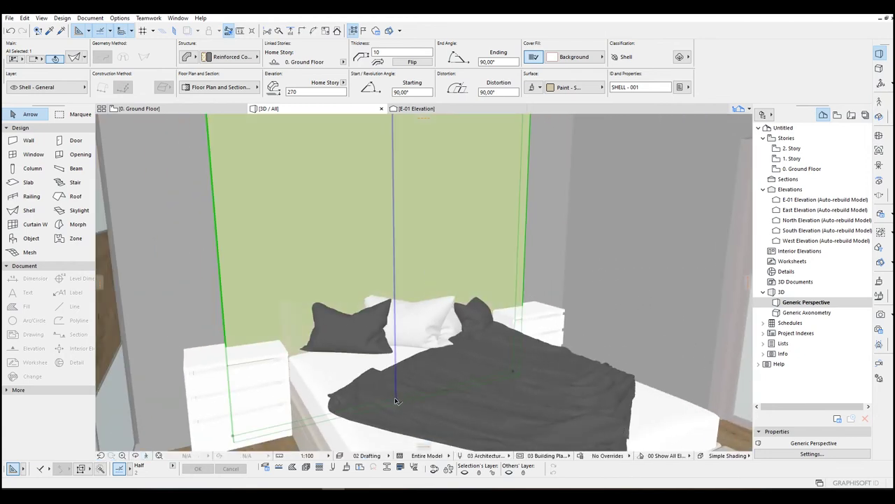
{"action": "left_click", "coordinate": [396, 401]}
{"action": "left_click", "coordinate": [406, 304]}
{"action": "left_click", "coordinate": [395, 271]}
{"action": "left_click", "coordinate": [395, 271]}
{"action": "left_click", "coordinate": [394, 284]}
Step: Shorten the shell's extrusion from the wardrobe side to the headboard's edge, making its length 225
{"action": "key", "text": "Down"}
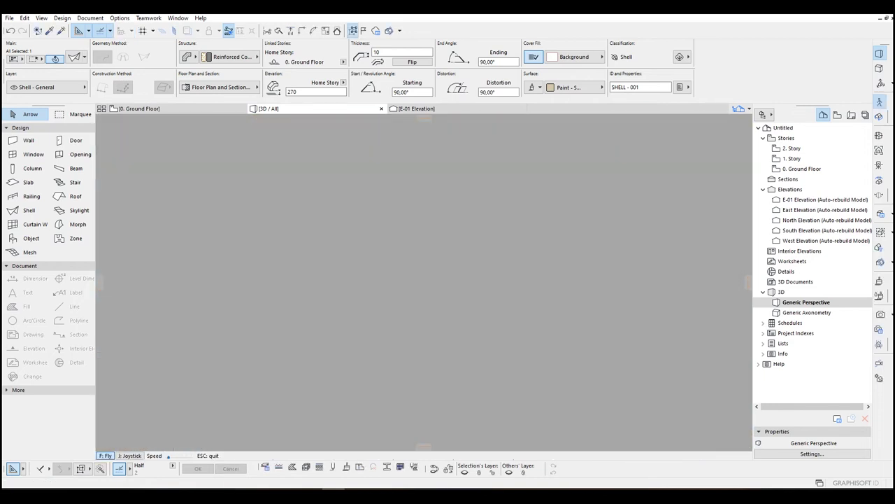
{"action": "key", "text": "Up"}
{"action": "key", "text": "Escape"}
{"action": "left_click", "coordinate": [339, 352]}
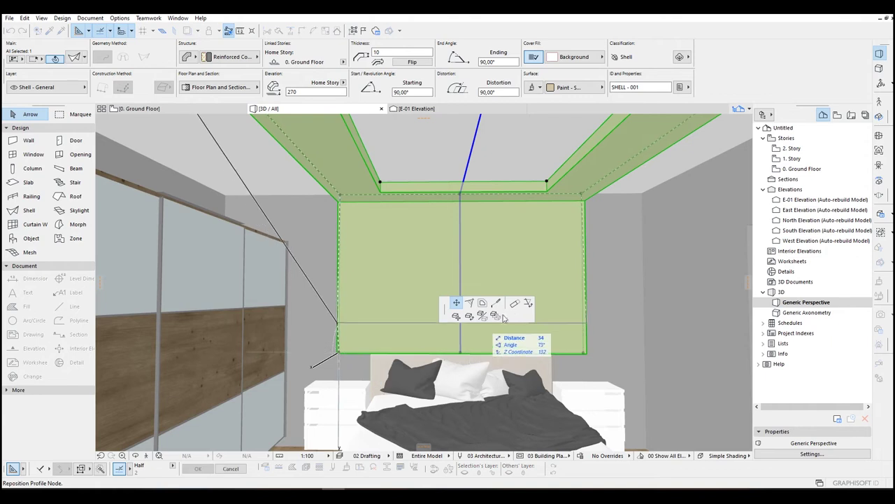
{"action": "left_click", "coordinate": [515, 305]}
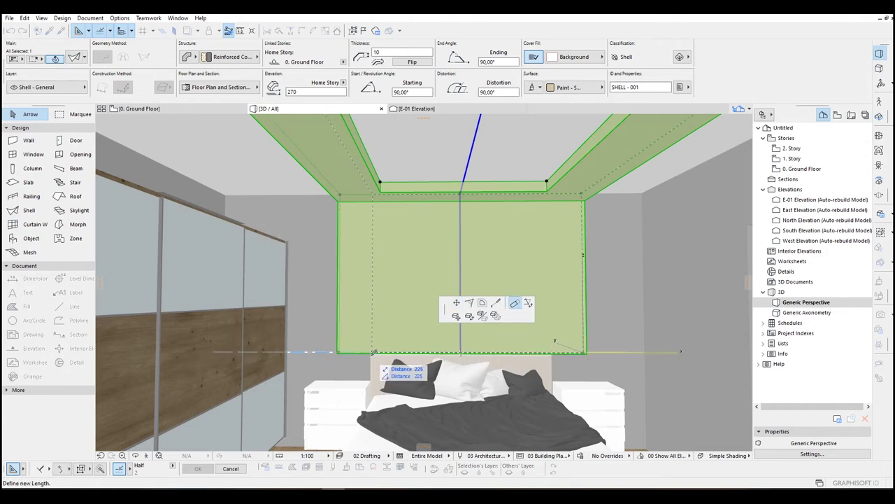
{"action": "left_click", "coordinate": [373, 352]}
Step: Shorten the shell's extrusion from the window side to the headboard's other edge, making its length 189
{"action": "middle_click_drag", "start_coordinate": [374, 352], "coordinate": [492, 323], "text": "shift"}
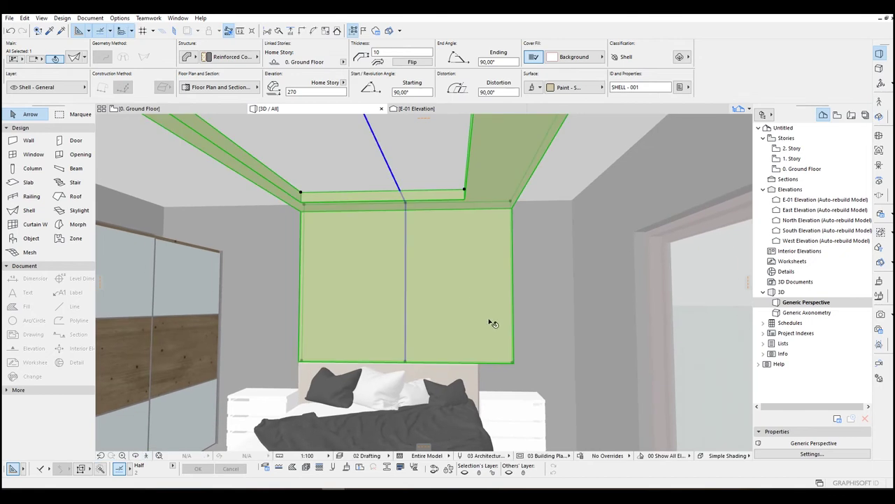
{"action": "left_click", "coordinate": [515, 366]}
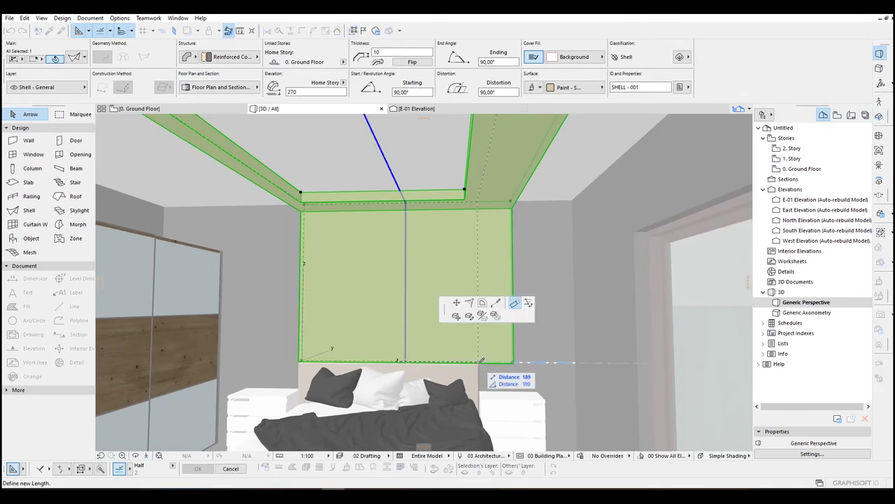
{"action": "left_click", "coordinate": [480, 362]}
{"action": "middle_click_drag", "start_coordinate": [480, 361], "coordinate": [424, 280], "text": "shift"}
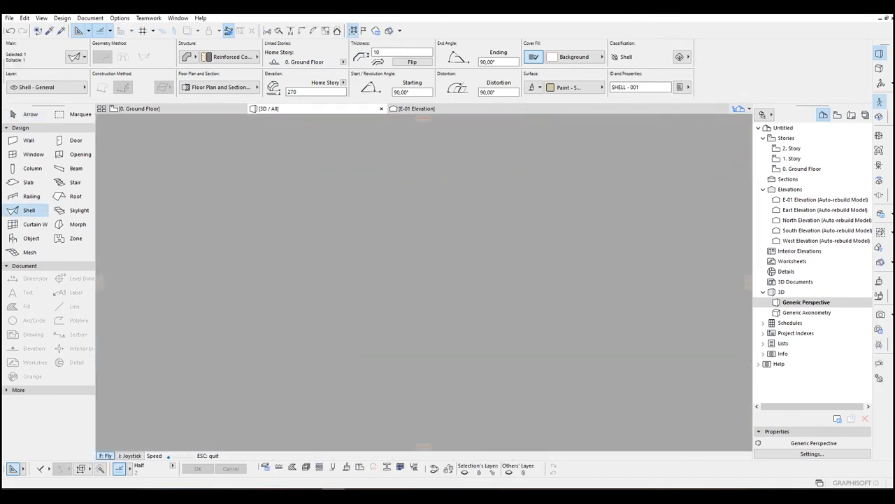
{"action": "key", "text": "Escape"}
{"action": "left_click", "coordinate": [356, 227]}
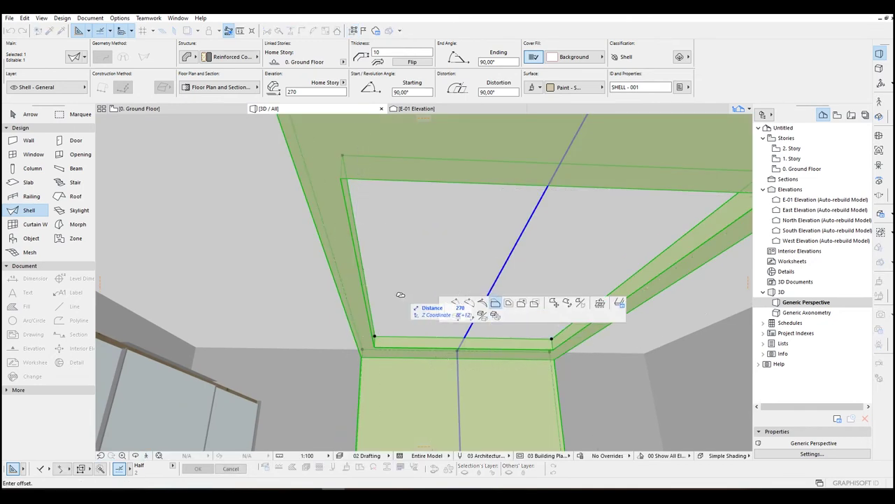
{"action": "key", "text": "Escape"}
{"action": "key", "text": "Escape"}
{"action": "left_click", "coordinate": [356, 231]}
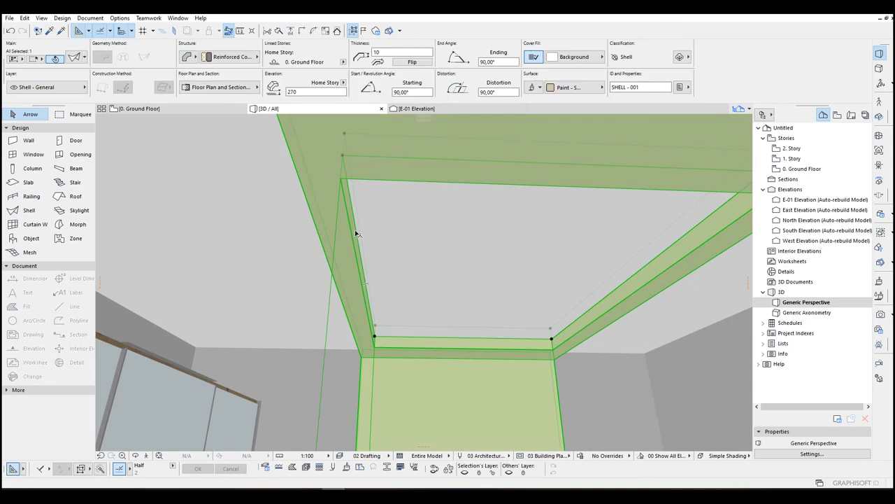
{"action": "left_click", "coordinate": [354, 229]}
{"action": "key", "text": "Escape"}
Step: Narrow the ceiling opening in the ground floor plan by moving both of its long edges 30 inward, and check it in 3D
{"action": "key", "text": "F2"}
{"action": "key", "text": "Escape"}
{"action": "left_click", "coordinate": [325, 335]}
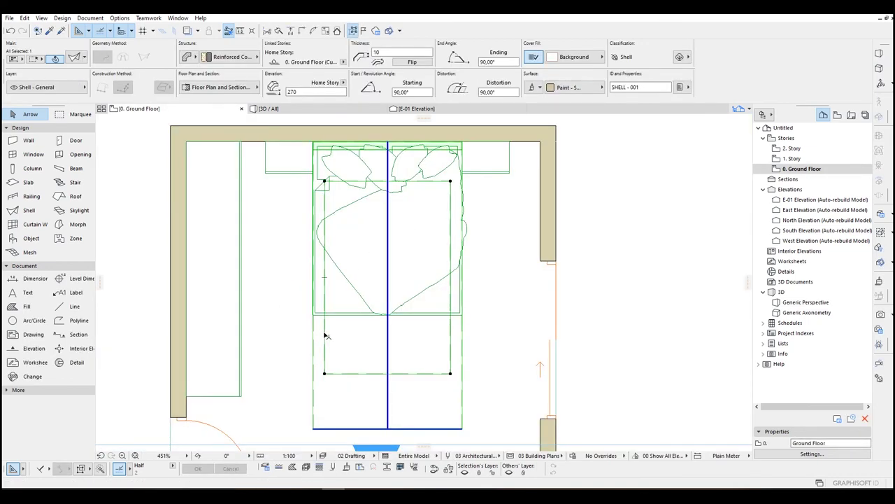
{"action": "left_click", "coordinate": [325, 335]}
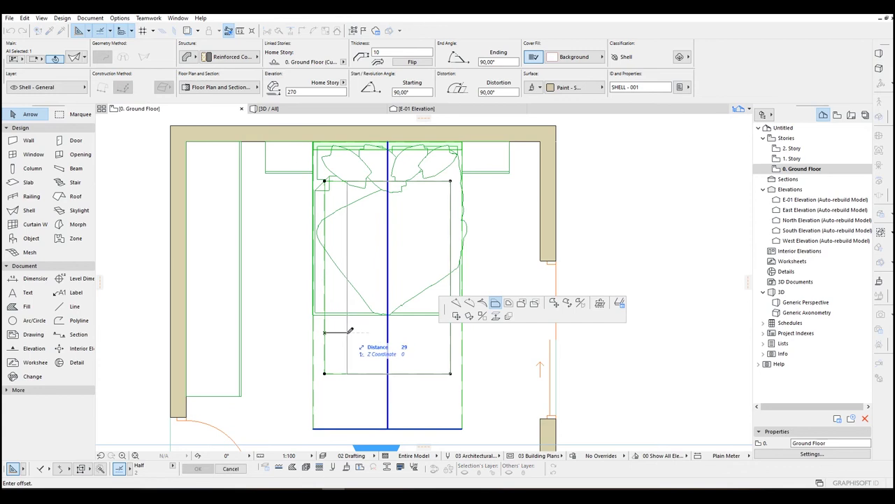
{"action": "type", "text": "30"}
{"action": "key", "text": "Return"}
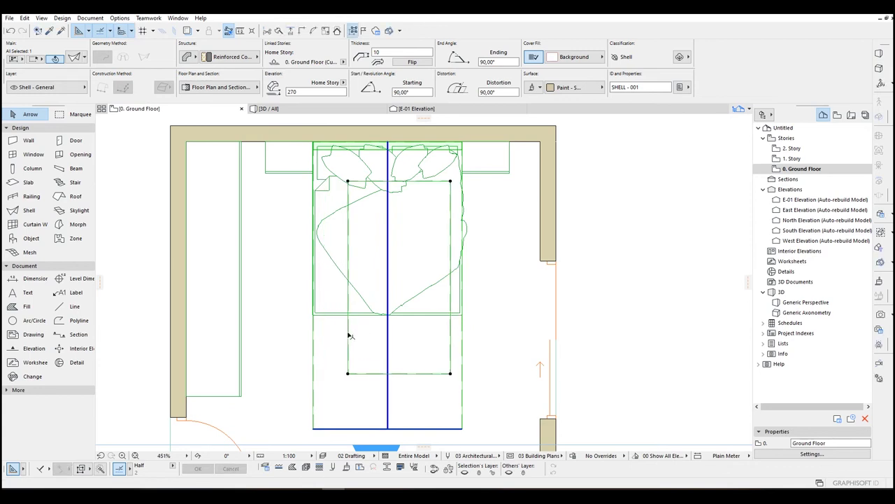
{"action": "left_click", "coordinate": [451, 333]}
{"action": "type", "text": "30"}
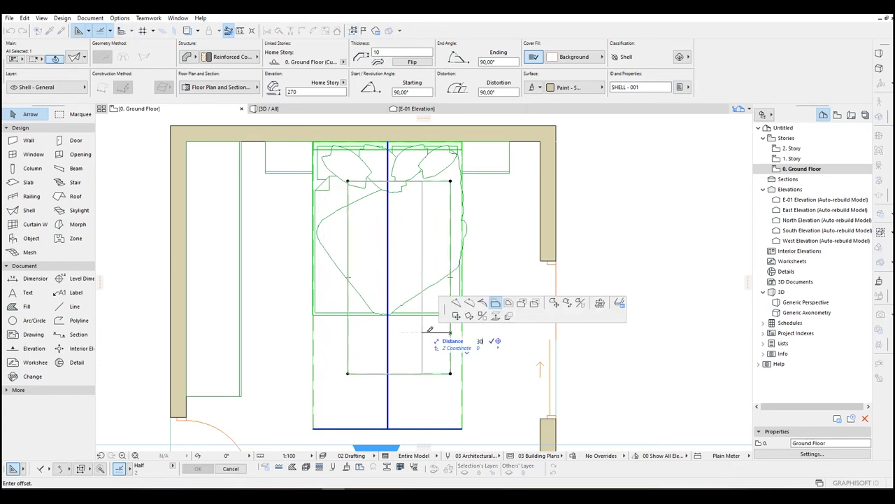
{"action": "key", "text": "Return"}
{"action": "key", "text": "shift+F3"}
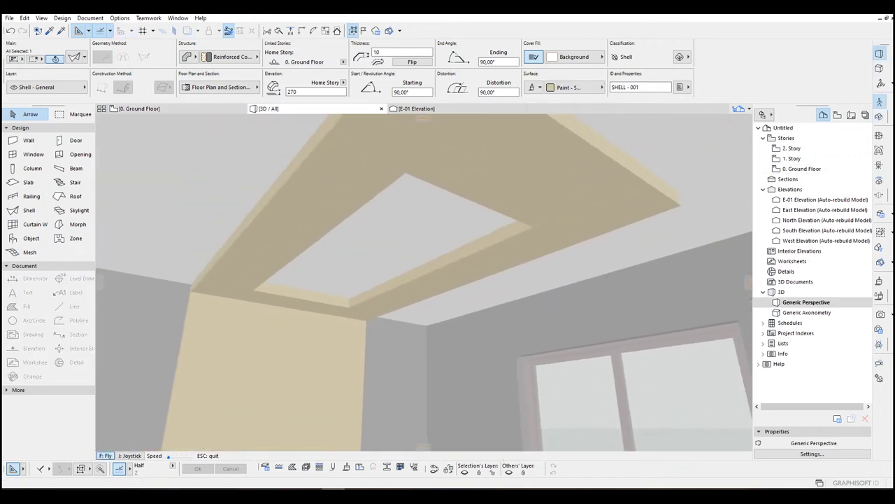
{"action": "key", "text": "Escape"}
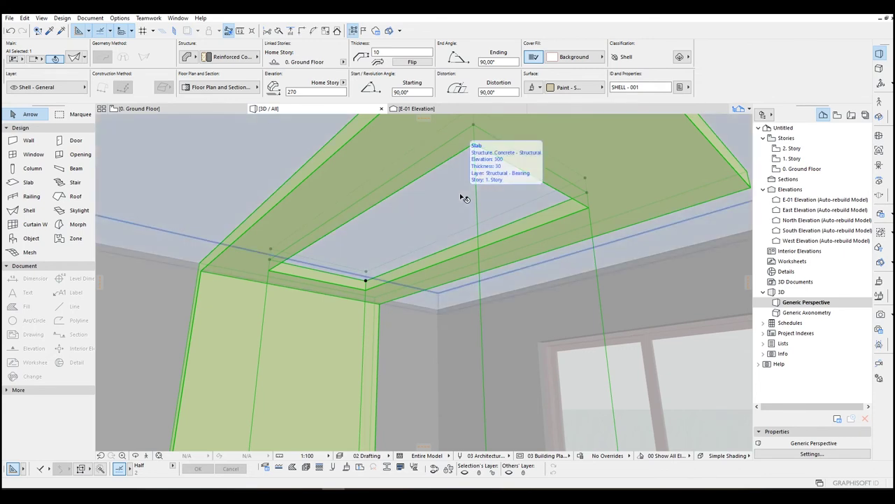
Step: Move the E-01 elevation line toward the bed in the ground floor plan
{"action": "key", "text": "F2"}
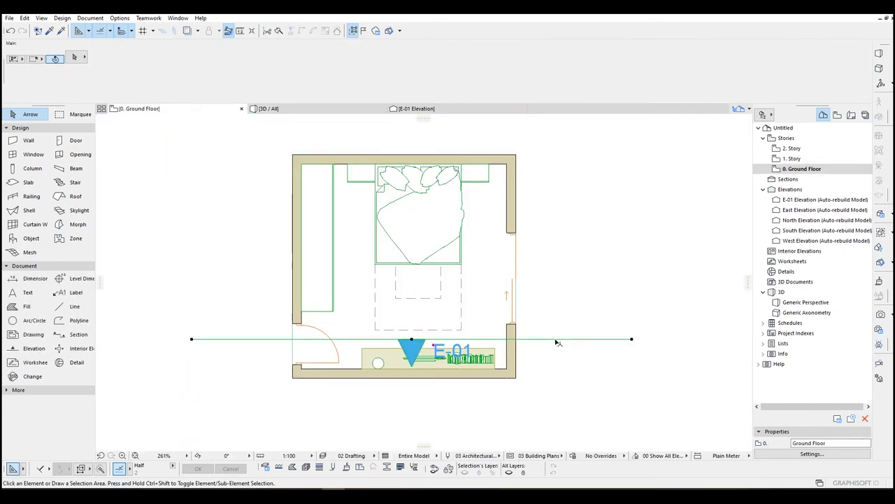
{"action": "left_click", "coordinate": [555, 340]}
{"action": "key", "text": "ctrl+d"}
{"action": "left_click", "coordinate": [467, 339]}
{"action": "left_click", "coordinate": [434, 308]}
Step: Rotate the E-01 elevation line to run lengthwise through the bed facing the window wall, and open its view with current view settings
{"action": "key", "text": "ctrl+e"}
{"action": "left_click", "coordinate": [418, 309]}
{"action": "left_click", "coordinate": [510, 308]}
{"action": "key", "text": "Escape"}
{"action": "key", "text": "ctrl+e"}
{"action": "left_click", "coordinate": [427, 311]}
{"action": "left_click", "coordinate": [520, 317]}
{"action": "left_click", "coordinate": [426, 149]}
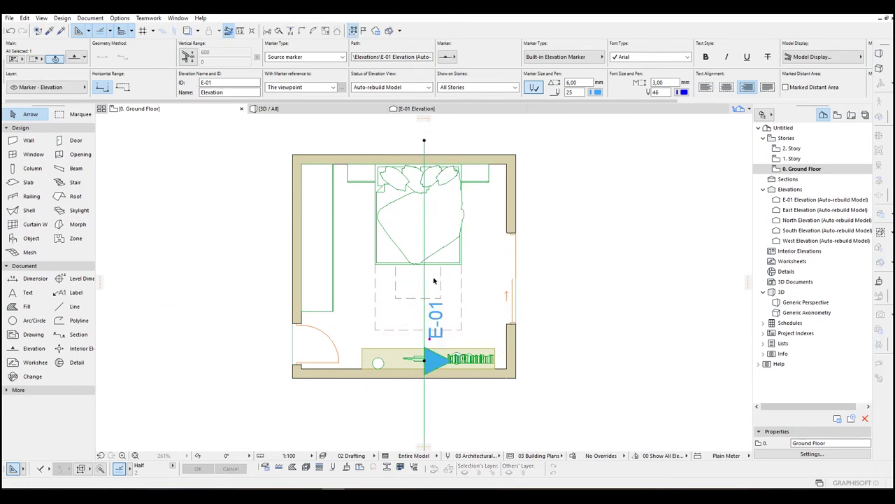
{"action": "right_click", "coordinate": [427, 236]}
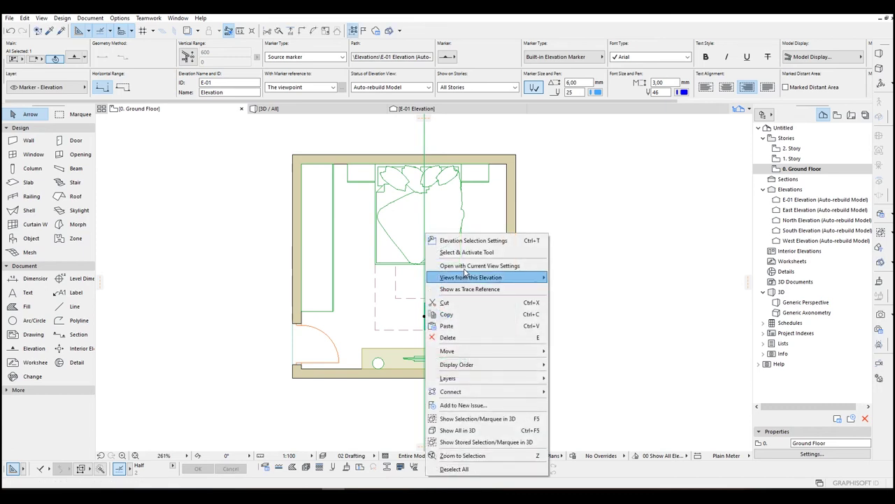
{"action": "left_click", "coordinate": [466, 266]}
Step: Draw a rectangular morph about 8 by 4 under the ceiling slab at the headboard-side corner of the shell opening
{"action": "scroll", "coordinate": [468, 320], "scroll_direction": "up", "scroll_amount": 5}
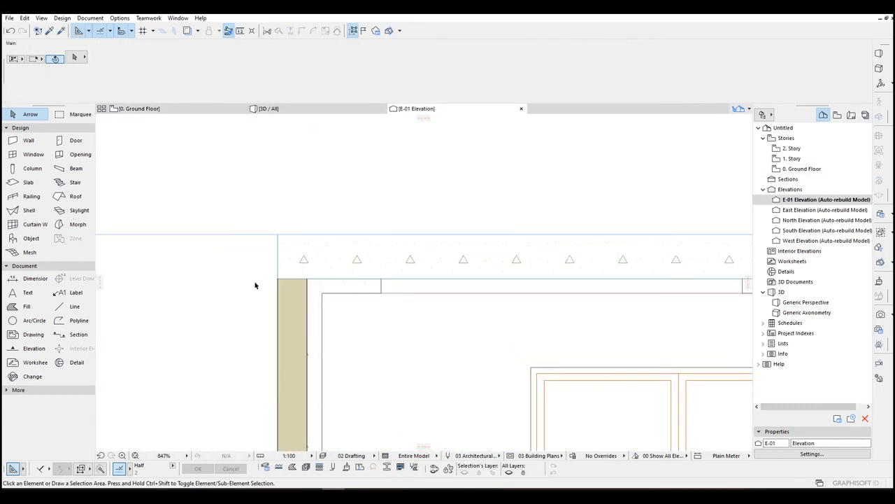
{"action": "left_click", "coordinate": [77, 224]}
{"action": "scroll", "coordinate": [447, 308], "scroll_direction": "up", "scroll_amount": 2}
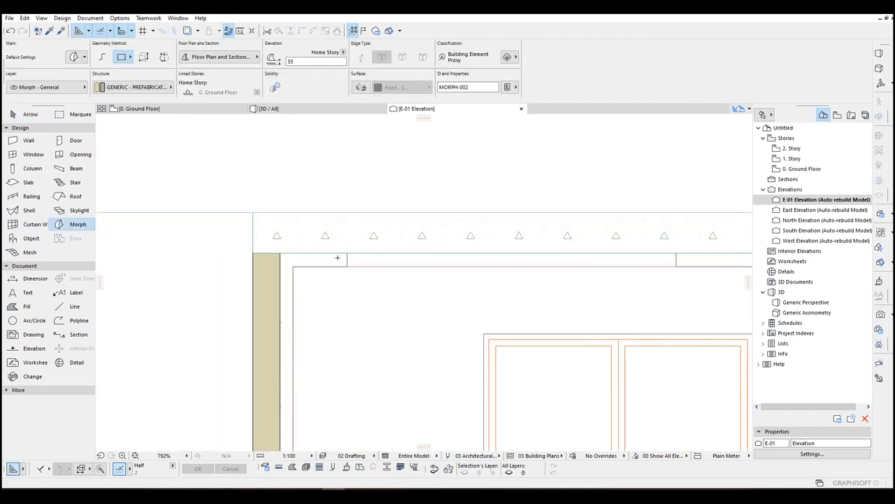
{"action": "left_click", "coordinate": [359, 248]}
{"action": "scroll", "coordinate": [371, 251], "scroll_direction": "up", "scroll_amount": 2}
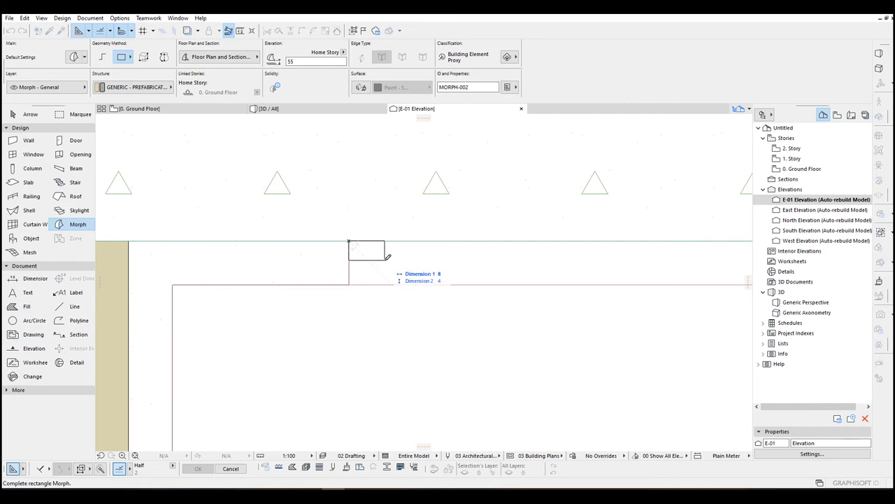
{"action": "left_click", "coordinate": [386, 259]}
{"action": "key", "text": "Escape"}
Step: Try a fillet of radius 2 on the morph profile's lower outer corner
{"action": "scroll", "coordinate": [390, 263], "scroll_direction": "down", "scroll_amount": 4}
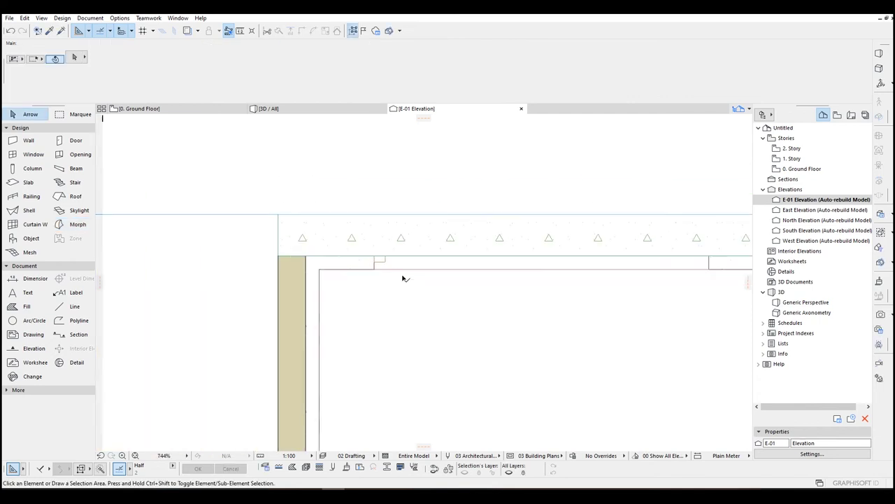
{"action": "scroll", "coordinate": [395, 267], "scroll_direction": "down", "scroll_amount": 5}
{"action": "scroll", "coordinate": [385, 260], "scroll_direction": "up", "scroll_amount": 12}
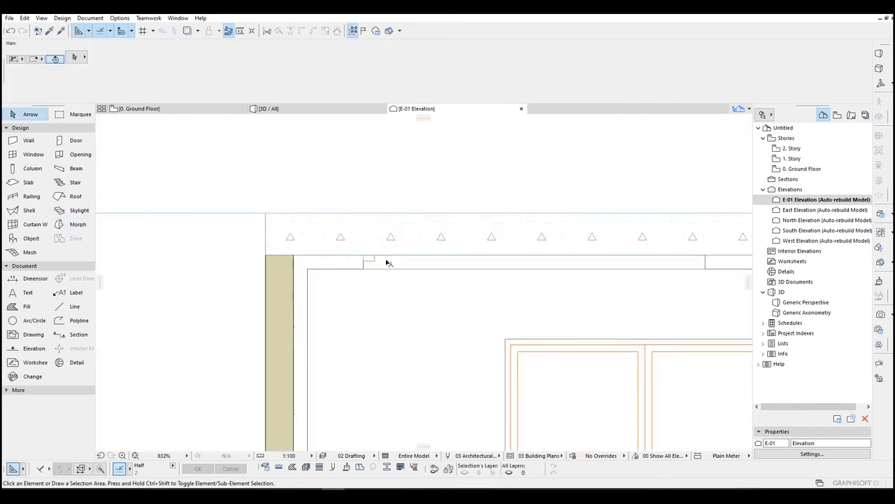
{"action": "left_click", "coordinate": [363, 261]}
{"action": "left_click", "coordinate": [363, 261]}
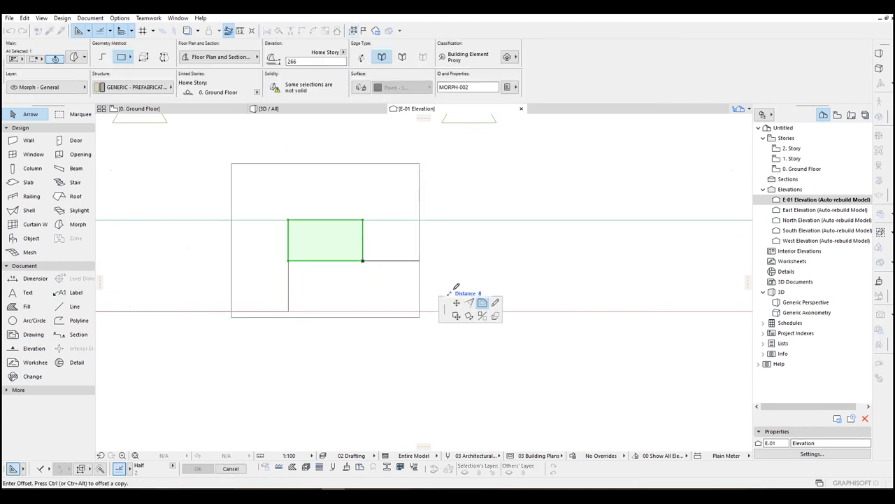
{"action": "left_click", "coordinate": [470, 303]}
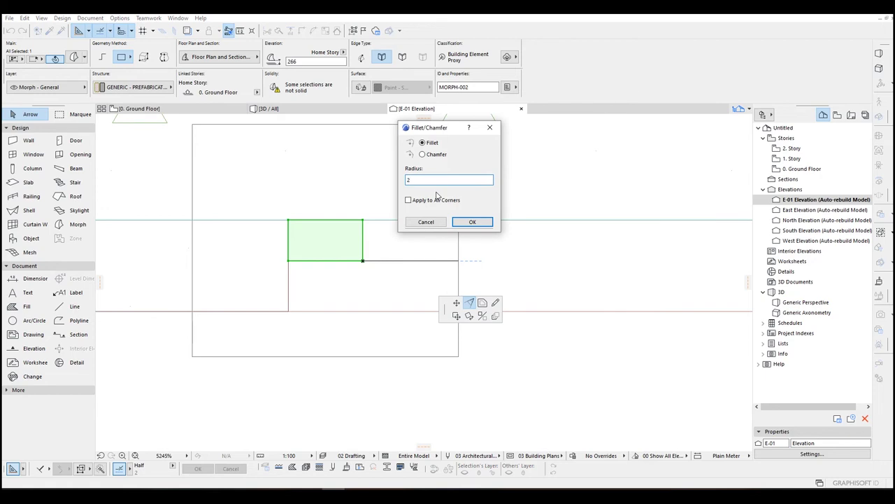
{"action": "type", "text": "2"}
{"action": "left_click", "coordinate": [471, 222]}
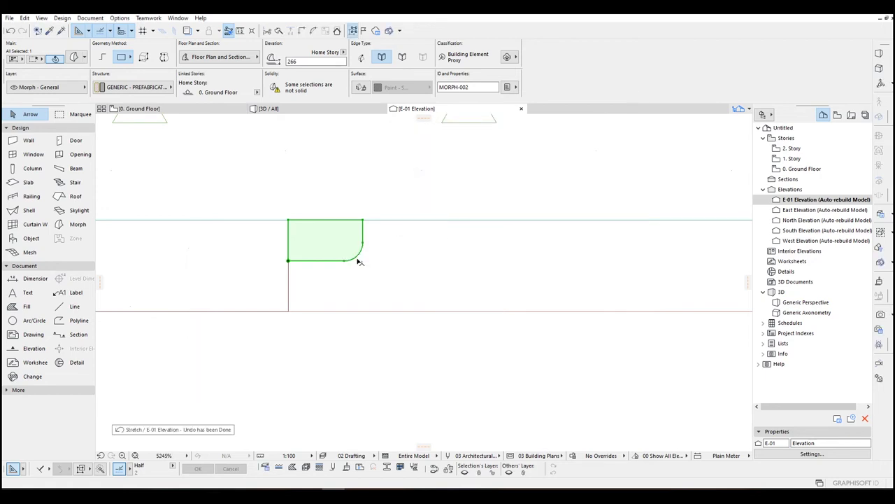
Step: Chamfer both lower corners of the morph profile with a value of 1
{"action": "left_click", "coordinate": [363, 261]}
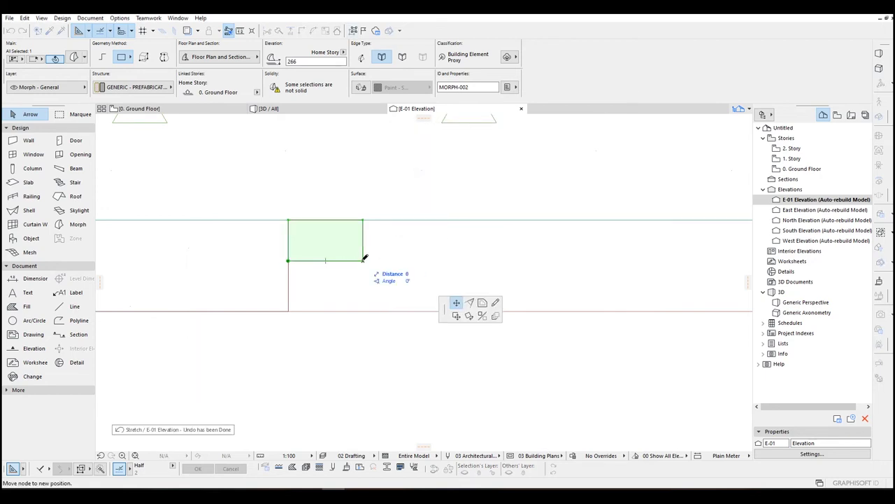
{"action": "left_click", "coordinate": [468, 303]}
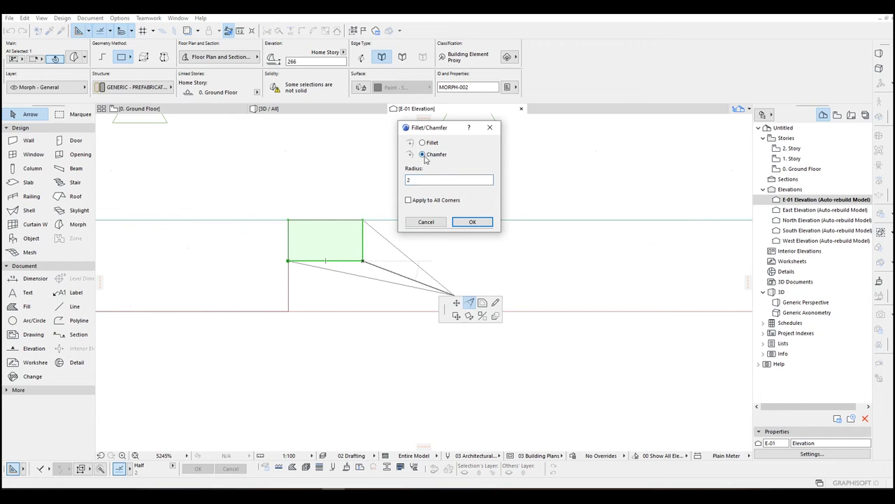
{"action": "type", "text": "1"}
{"action": "left_click", "coordinate": [473, 222]}
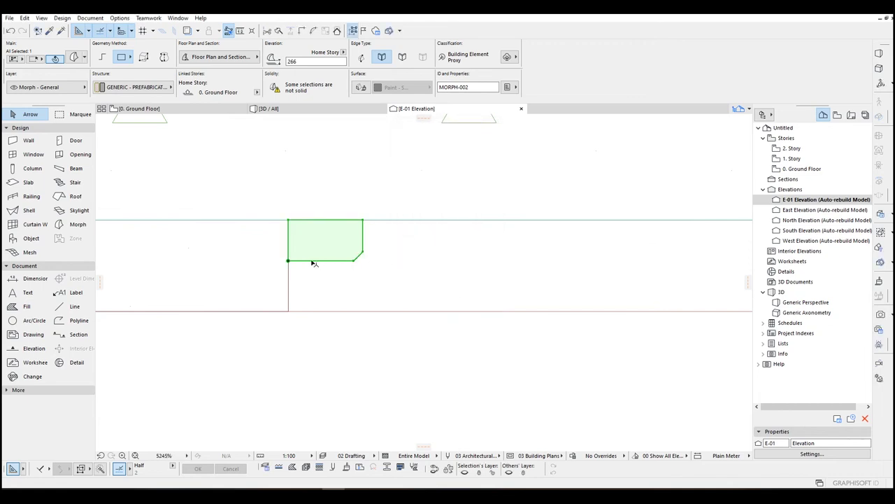
{"action": "left_click", "coordinate": [290, 261]}
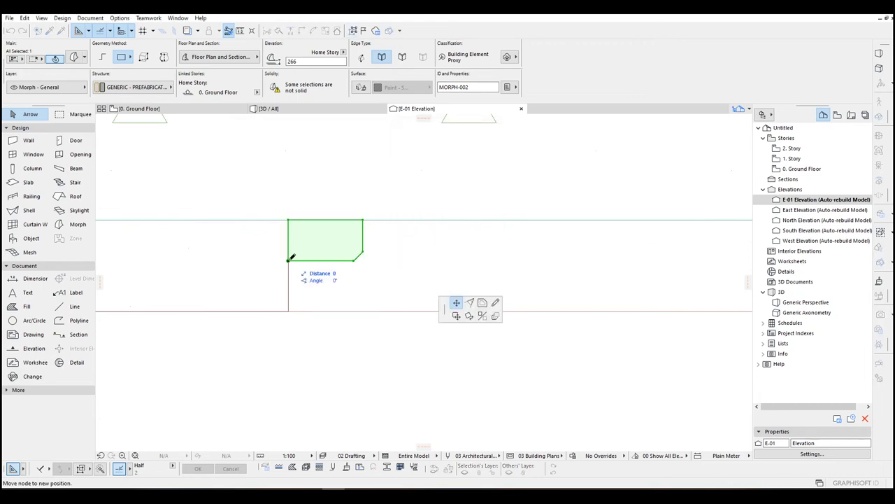
{"action": "left_click", "coordinate": [467, 303]}
{"action": "left_click", "coordinate": [474, 223]}
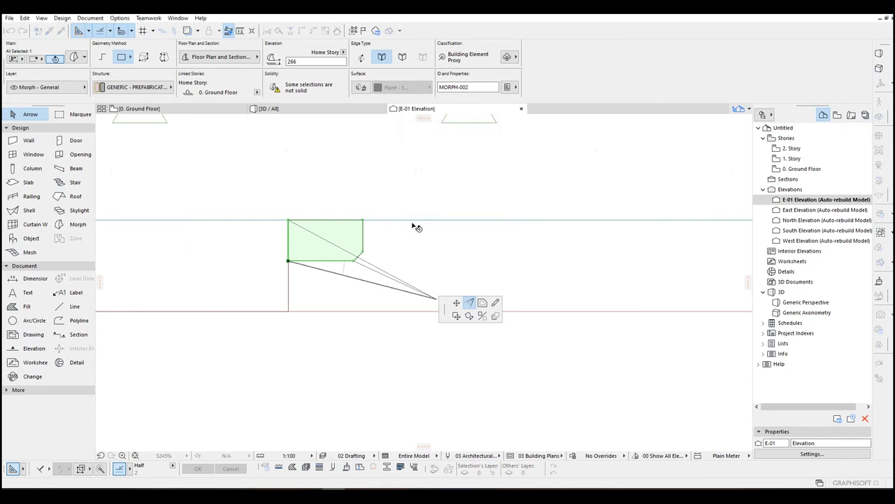
{"action": "middle_click_drag", "start_coordinate": [360, 244], "coordinate": [300, 252]}
{"action": "key", "text": "Escape"}
{"action": "left_click", "coordinate": [281, 268]}
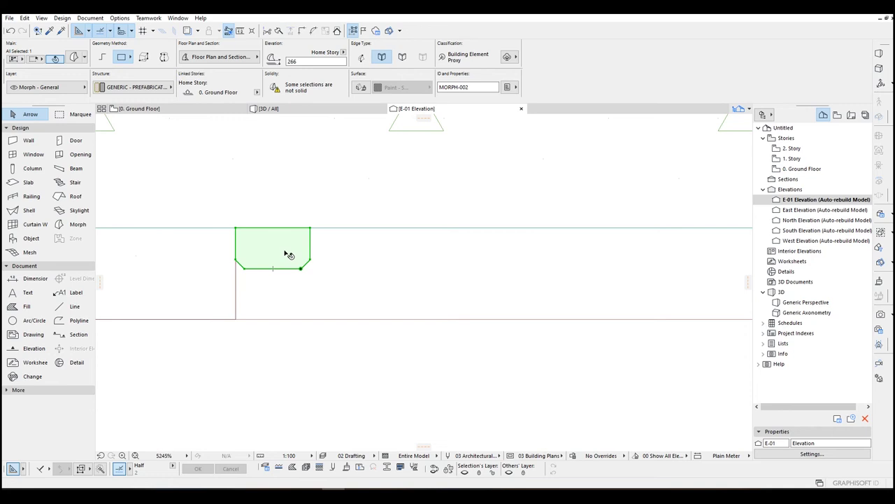
{"action": "left_click", "coordinate": [286, 249]}
{"action": "key", "text": "Escape"}
Step: Move the chamfered profile to the ceiling opening's corner in 3D and extrude it across the opening's width
{"action": "left_click", "coordinate": [358, 109]}
{"action": "key", "text": "w"}
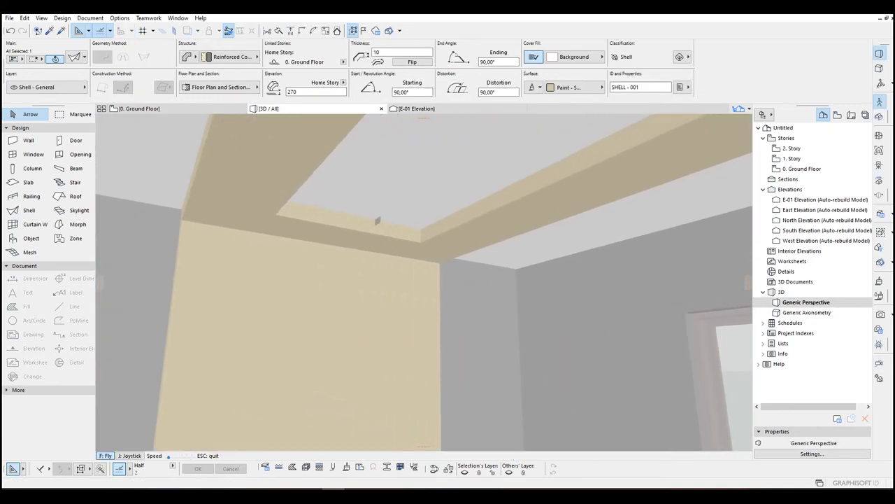
{"action": "key", "text": "w"}
{"action": "left_click", "coordinate": [425, 285]}
{"action": "key", "text": "Escape"}
{"action": "left_click", "coordinate": [444, 250]}
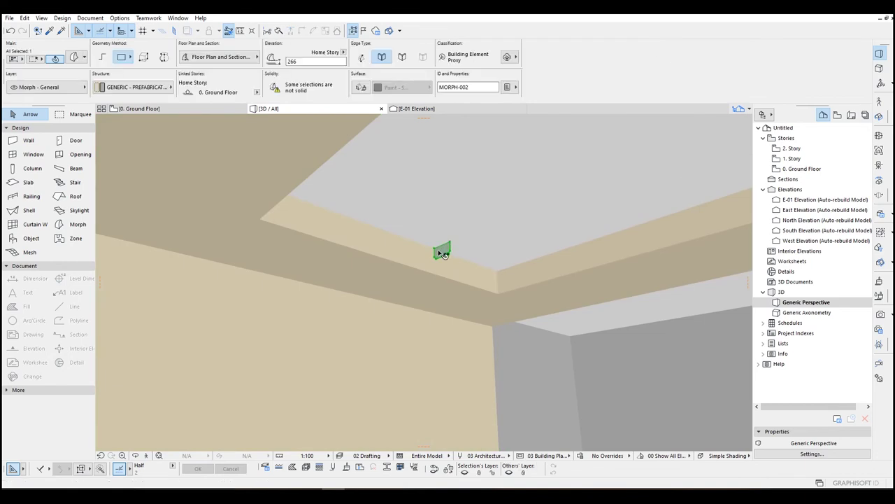
{"action": "key", "text": "ctrl+d"}
{"action": "left_click", "coordinate": [435, 250]}
{"action": "scroll", "coordinate": [498, 279], "scroll_direction": "up", "scroll_amount": 1}
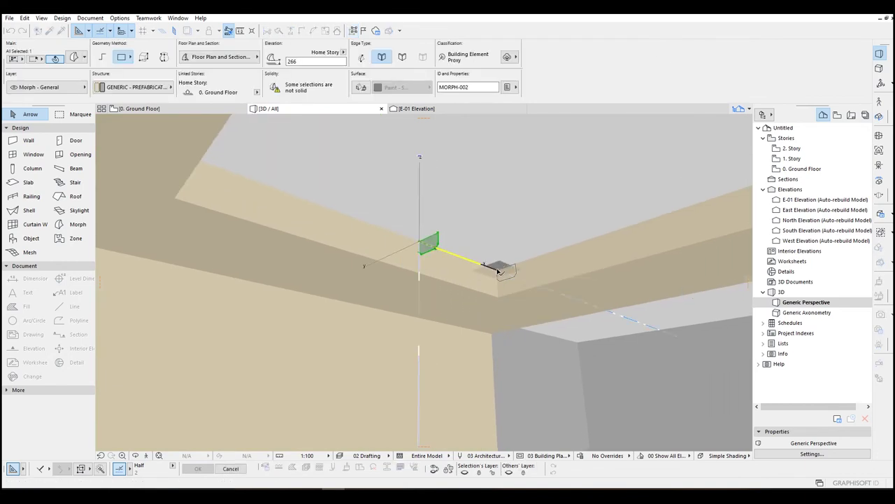
{"action": "left_click", "coordinate": [502, 277]}
{"action": "left_click", "coordinate": [504, 275]}
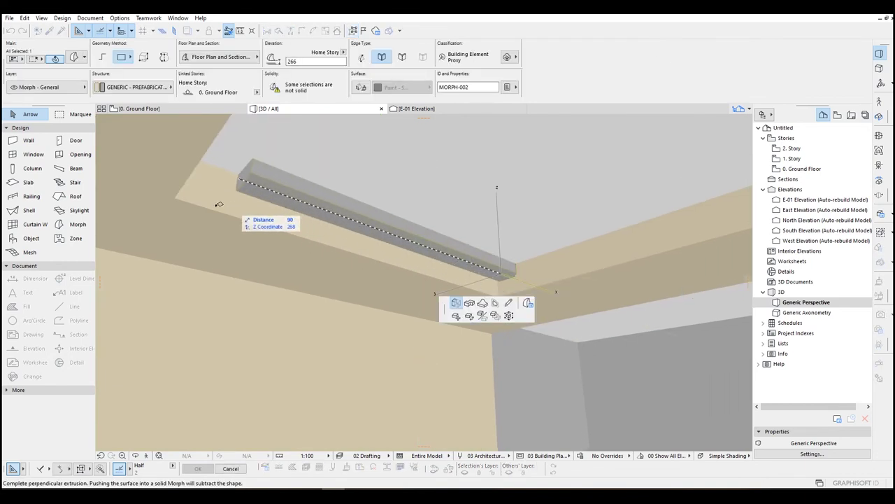
{"action": "left_click", "coordinate": [177, 196]}
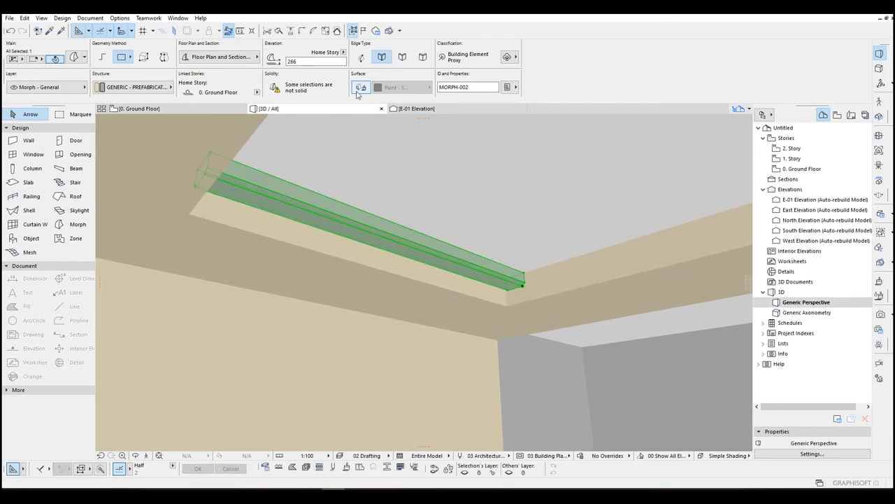
Step: Override the beam morph's surface with Wood - Walnut Horizontal and check it in 3D
{"action": "left_click", "coordinate": [360, 86]}
{"action": "left_click", "coordinate": [401, 88]}
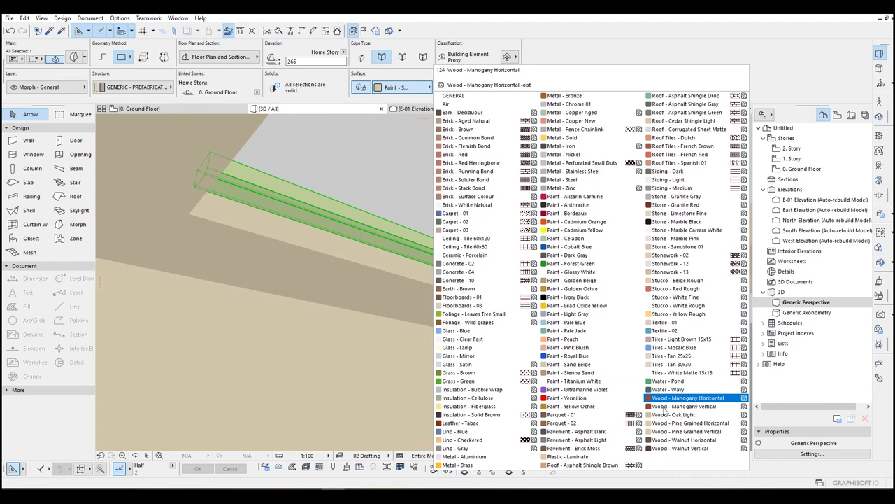
{"action": "left_click", "coordinate": [680, 442]}
{"action": "middle_click_drag", "start_coordinate": [609, 401], "coordinate": [426, 285], "text": "shift"}
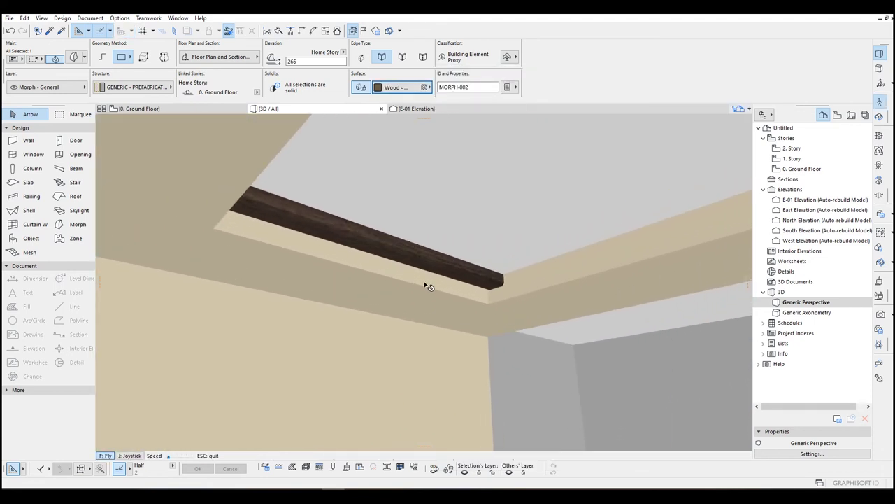
{"action": "key", "text": "Escape"}
Step: Change the beam morph's surface to Wood - Mahogany Horizontal
{"action": "left_click", "coordinate": [401, 88]}
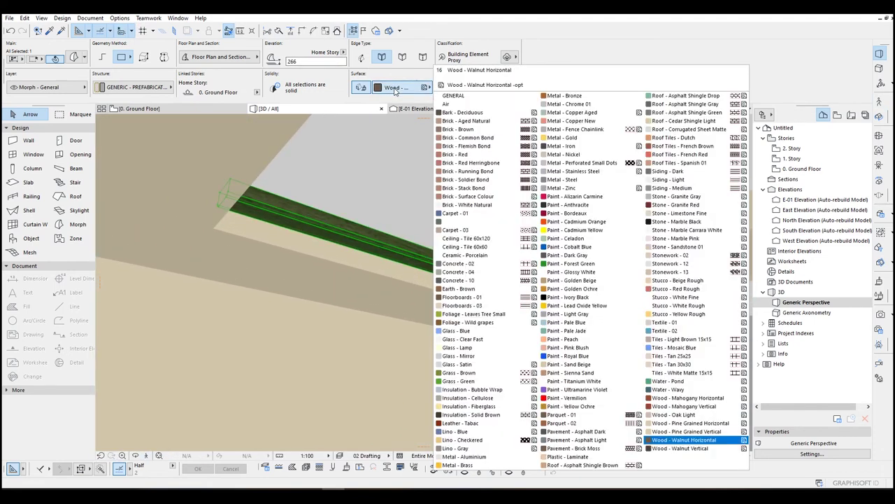
{"action": "left_click", "coordinate": [702, 398]}
{"action": "middle_click_drag", "start_coordinate": [538, 318], "coordinate": [558, 325]}
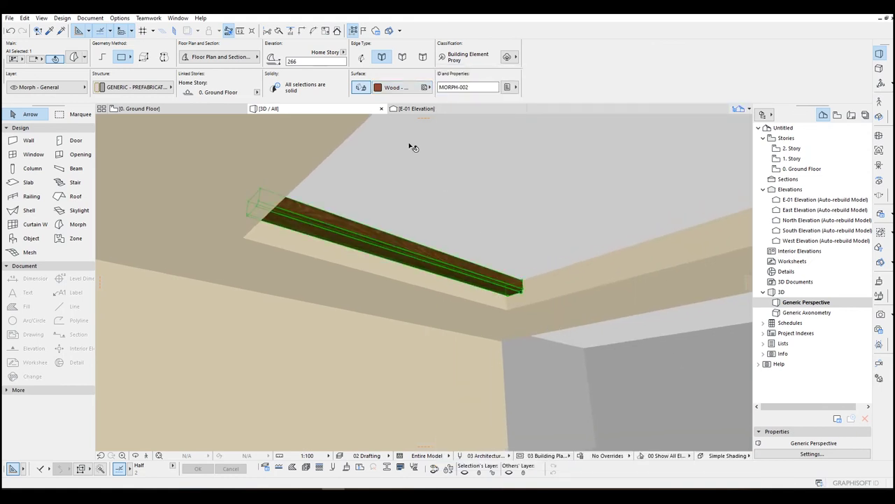
{"action": "left_click", "coordinate": [411, 88]}
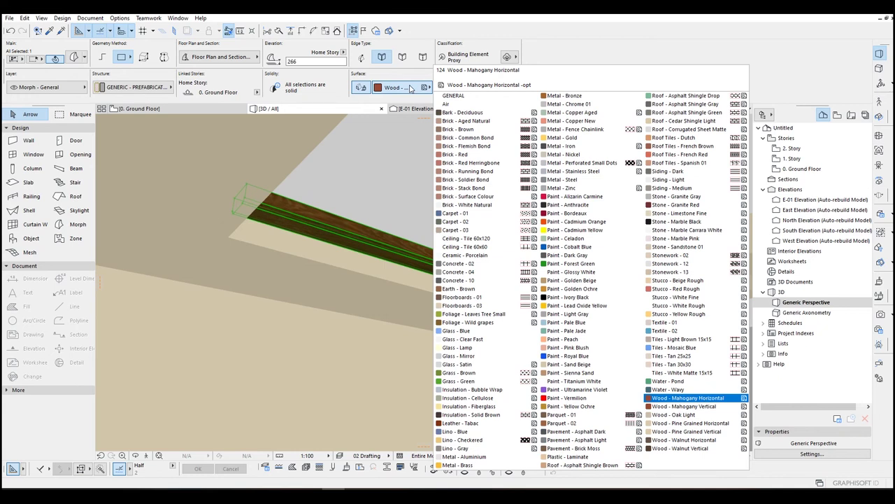
{"action": "left_click", "coordinate": [406, 108]}
Step: Raise the beam morph to elevation 267 in the E-01 elevation and offset its top edge down to the ceiling line
{"action": "left_click", "coordinate": [403, 109]}
{"action": "key", "text": "ctrl+d"}
{"action": "left_click", "coordinate": [287, 230]}
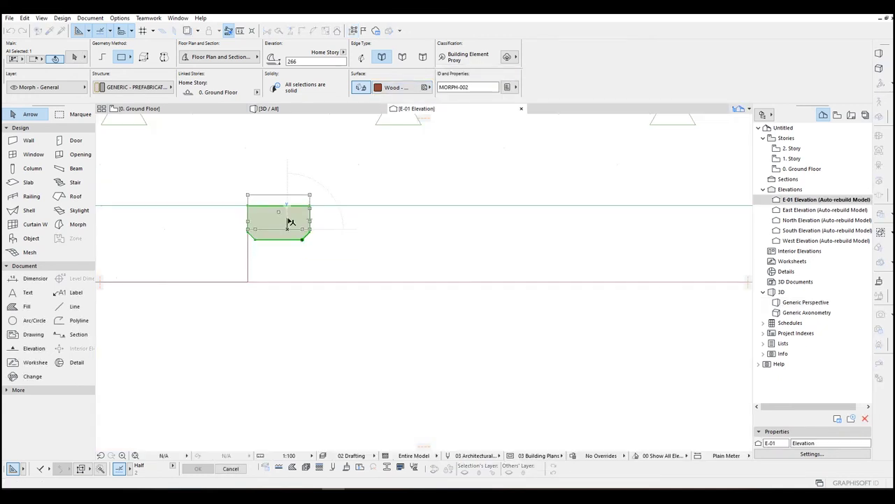
{"action": "left_click", "coordinate": [287, 219]}
{"action": "left_click", "coordinate": [295, 194]}
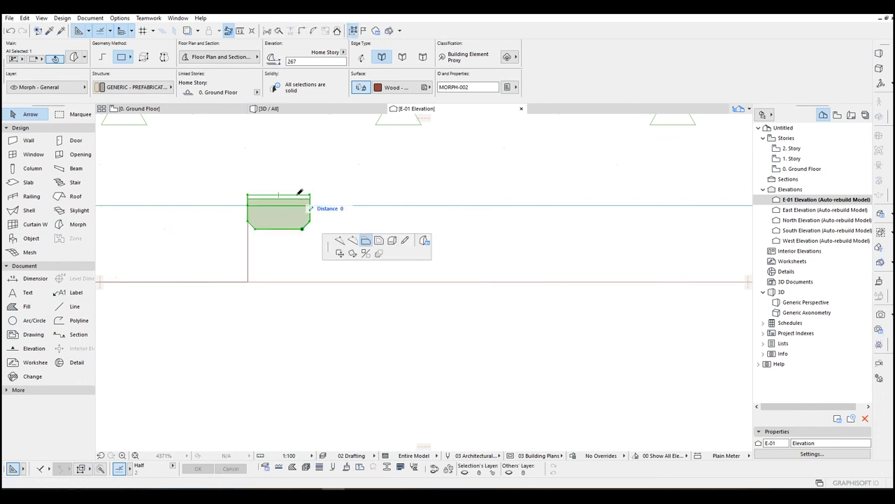
{"action": "left_click", "coordinate": [298, 201]}
{"action": "scroll", "coordinate": [297, 210], "scroll_direction": "up", "scroll_amount": 1}
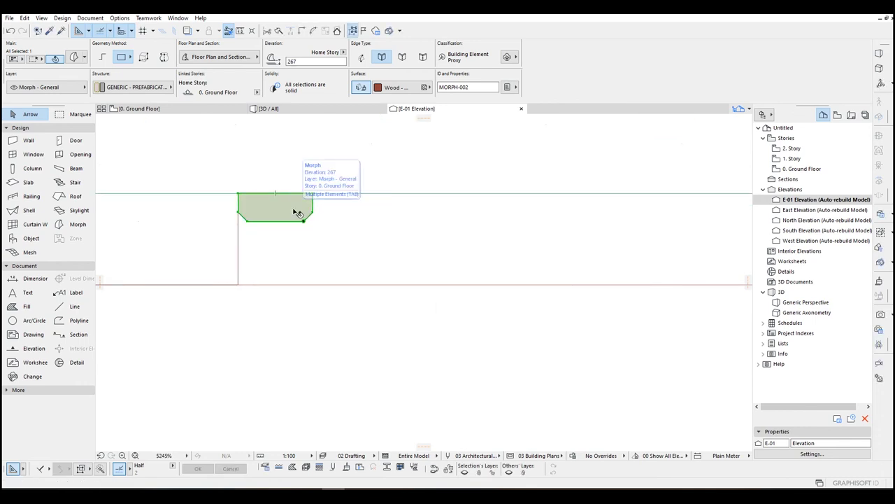
Step: Multiply the beam with Increment and Spread at a spacing of 8, filling the ceiling opening to its far end
{"action": "key", "text": "ctrl+u"}
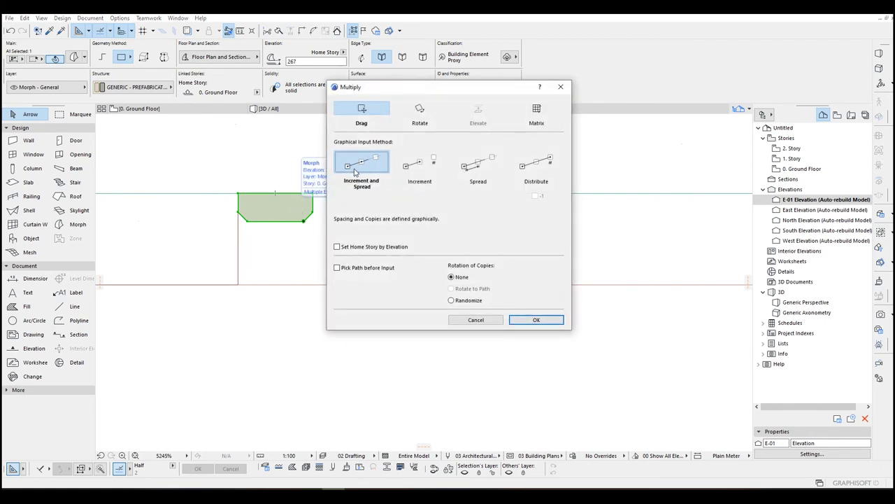
{"action": "left_click", "coordinate": [537, 319]}
{"action": "left_click", "coordinate": [312, 193]}
{"action": "scroll", "coordinate": [314, 196], "scroll_direction": "up", "scroll_amount": 3}
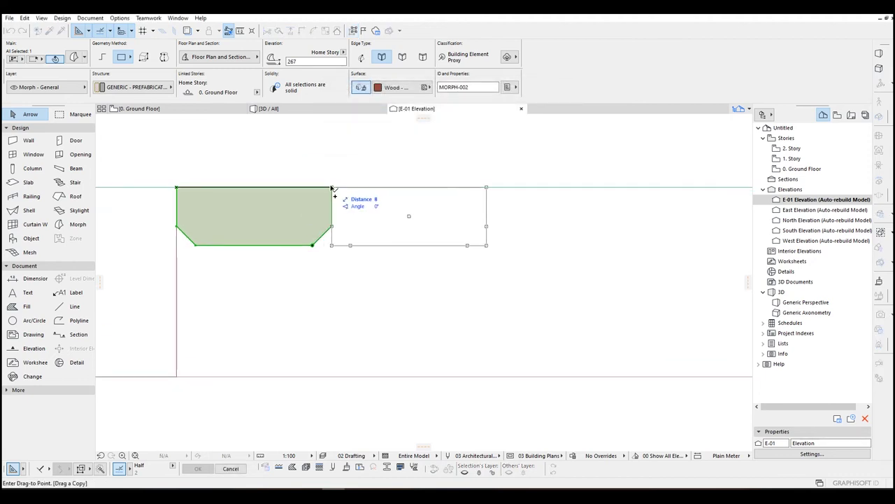
{"action": "scroll", "coordinate": [397, 192], "scroll_direction": "down", "scroll_amount": 7}
{"action": "middle_click_drag", "start_coordinate": [370, 212], "coordinate": [155, 226]}
{"action": "middle_click_drag", "start_coordinate": [612, 236], "coordinate": [355, 241]}
{"action": "left_click", "coordinate": [621, 210]}
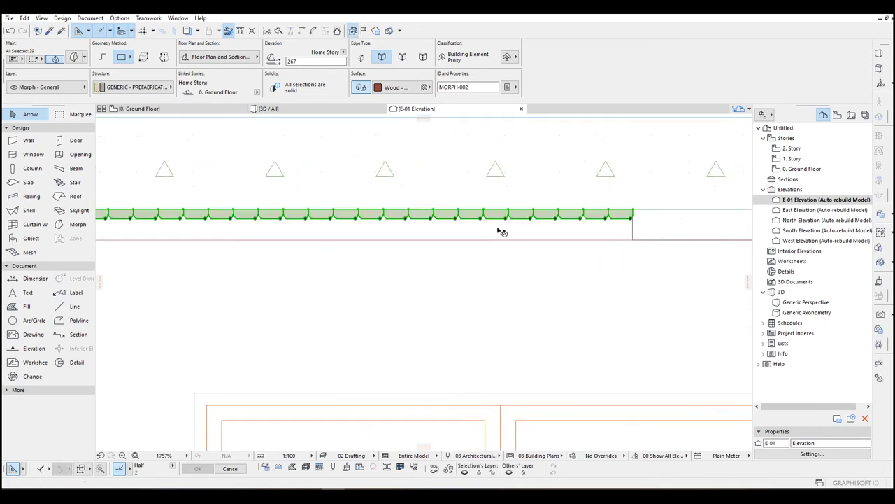
Step: Inspect the row of beams in 3D and on the ground floor plan, leaving nothing selected
{"action": "key", "text": "F3"}
{"action": "key", "text": "e"}
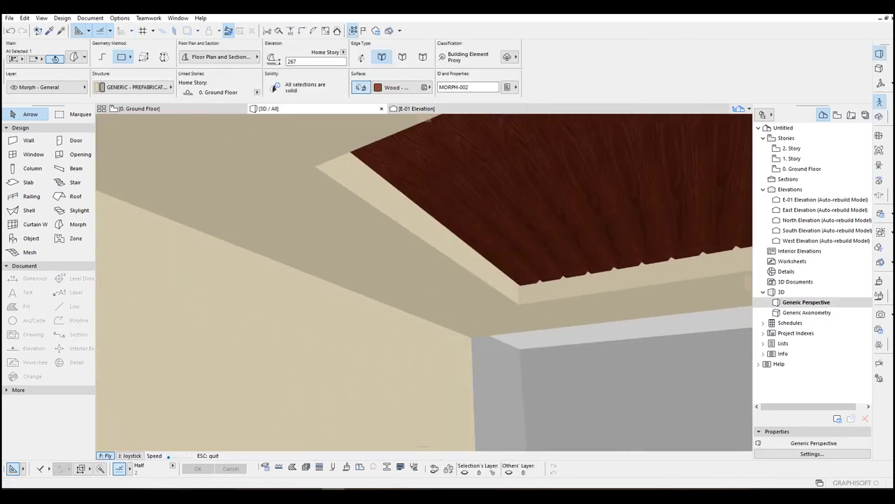
{"action": "key", "text": "Escape"}
{"action": "key", "text": "F2"}
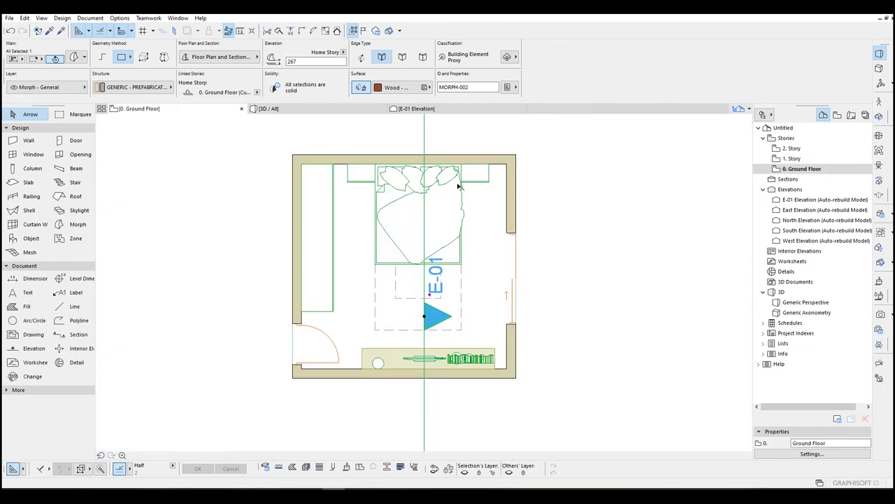
{"action": "key", "text": "Escape"}
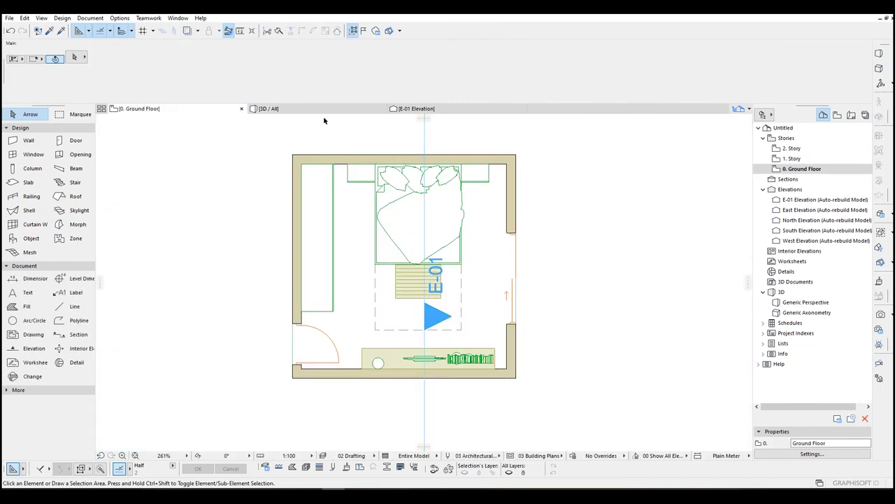
{"action": "mouse_move", "coordinate": [308, 109]}
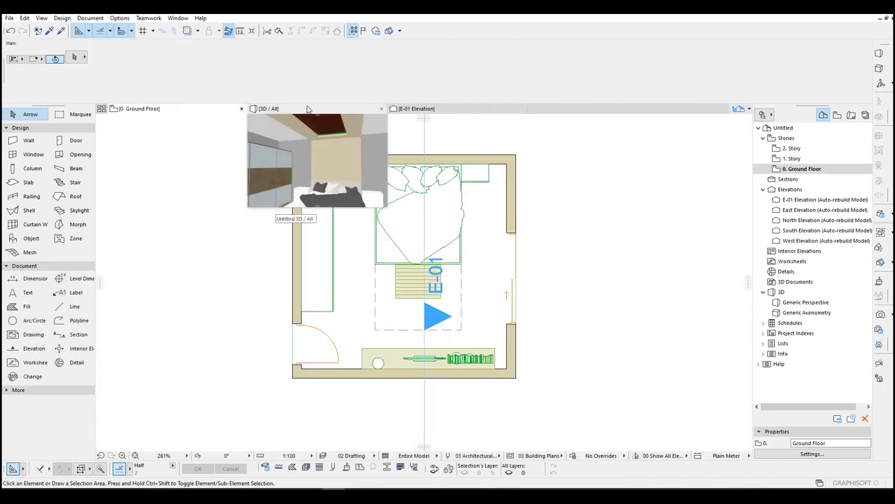
Step: Select the whole row of beam morphs inside the ceiling opening in the E-01 elevation
{"action": "left_click", "coordinate": [444, 114]}
{"action": "scroll", "coordinate": [319, 213], "scroll_direction": "down", "scroll_amount": 10}
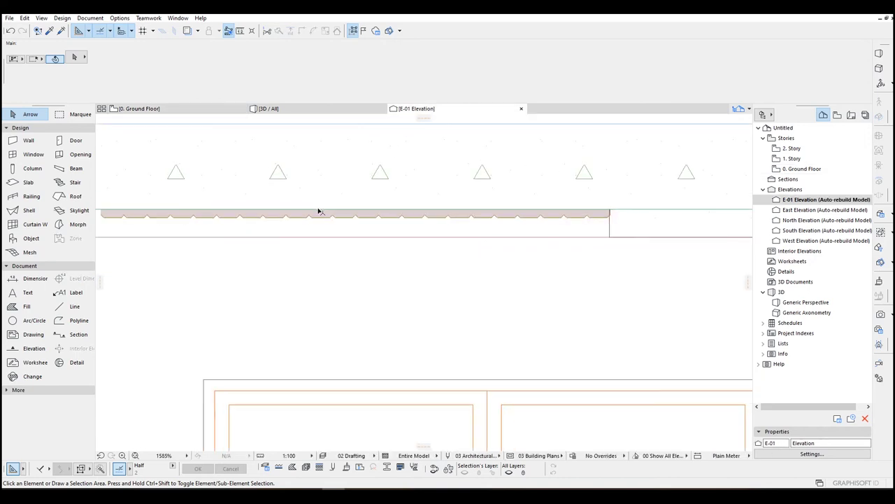
{"action": "left_click_drag", "start_coordinate": [296, 242], "coordinate": [688, 259]}
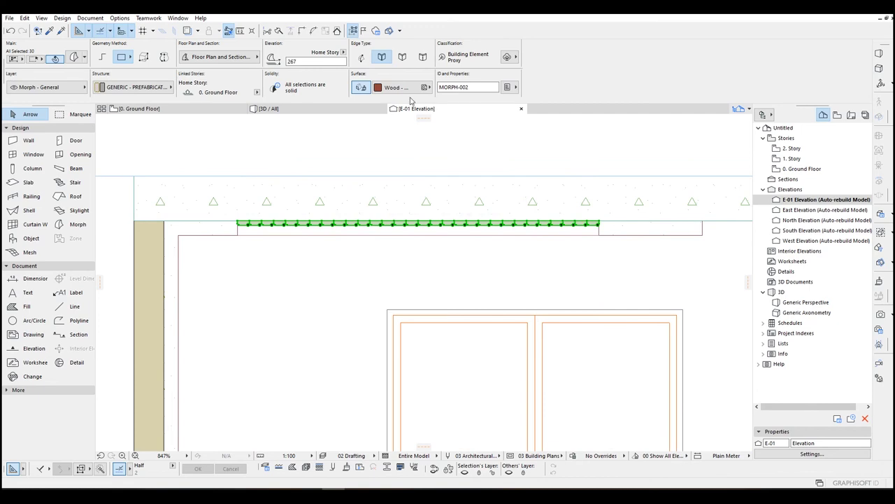
{"action": "left_click", "coordinate": [405, 87]}
{"action": "left_click", "coordinate": [430, 245]}
{"action": "middle_click_drag", "start_coordinate": [428, 242], "coordinate": [470, 239]}
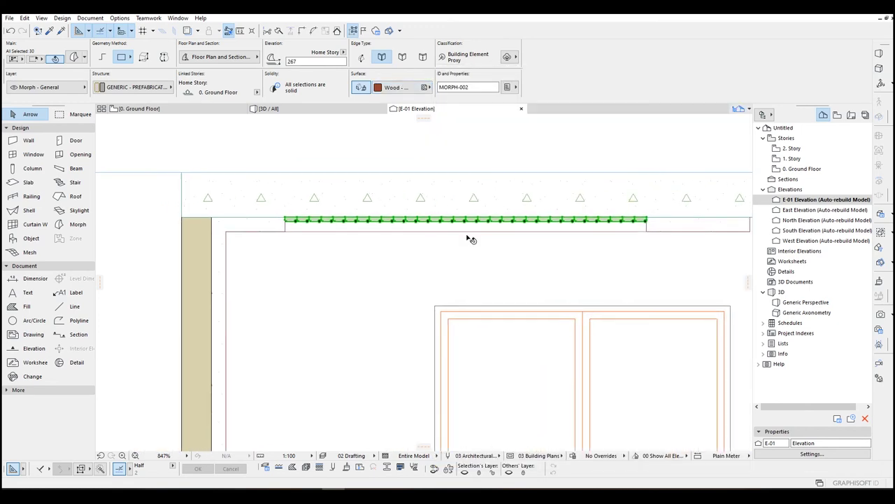
Step: Check in 3D how the row of beams sits in the ceiling opening over the bed
{"action": "key", "text": "F3"}
{"action": "key", "text": "shift+F3"}
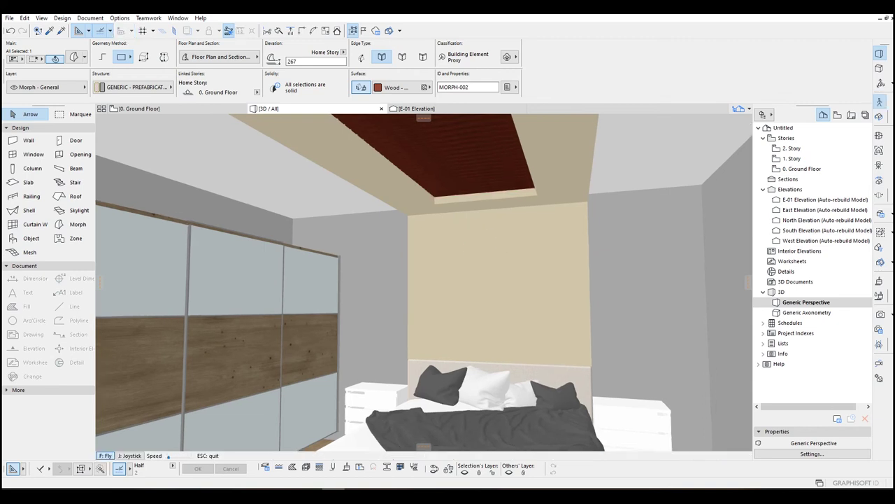
{"action": "key", "text": "Escape"}
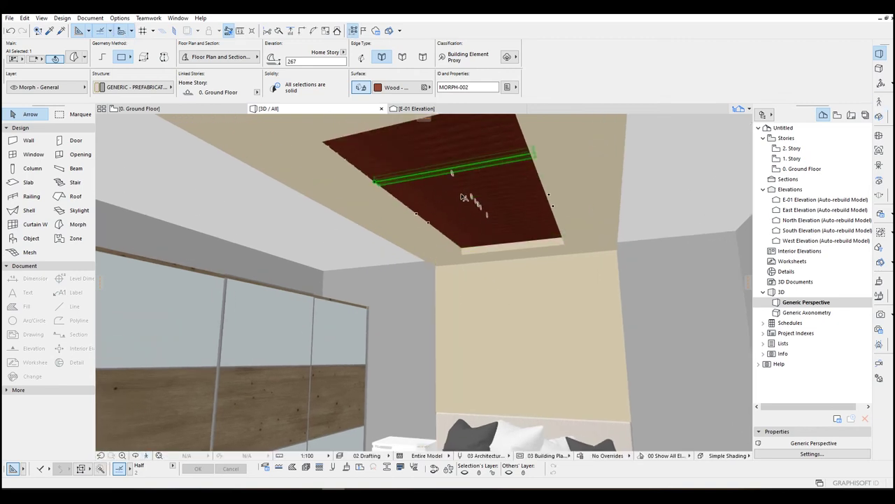
{"action": "scroll", "coordinate": [461, 197], "scroll_direction": "up", "scroll_amount": 2}
Step: Group the selected row of beam morphs in the E-01 elevation
{"action": "left_click", "coordinate": [429, 110]}
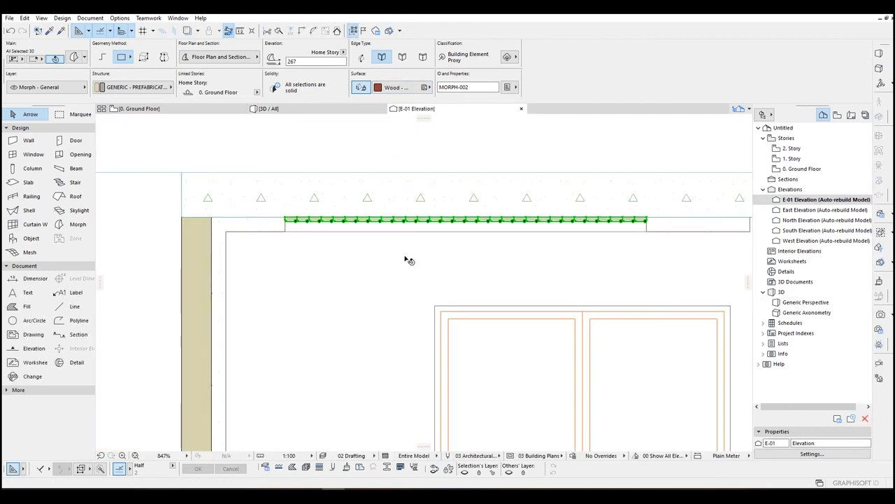
{"action": "left_click", "coordinate": [25, 18]}
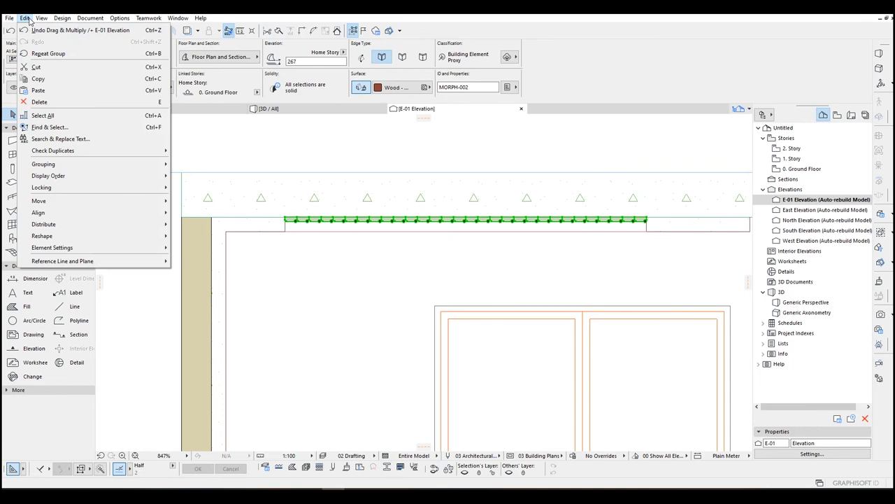
{"action": "mouse_move", "coordinate": [70, 165]}
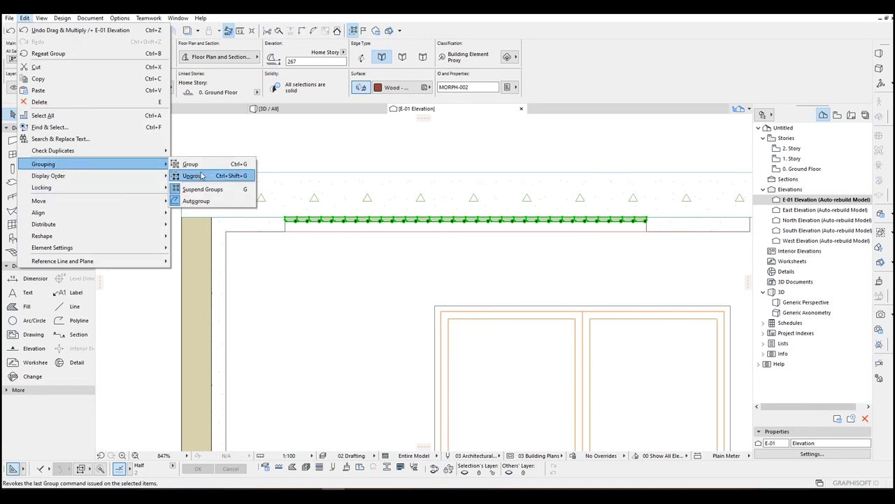
{"action": "left_click", "coordinate": [195, 165]}
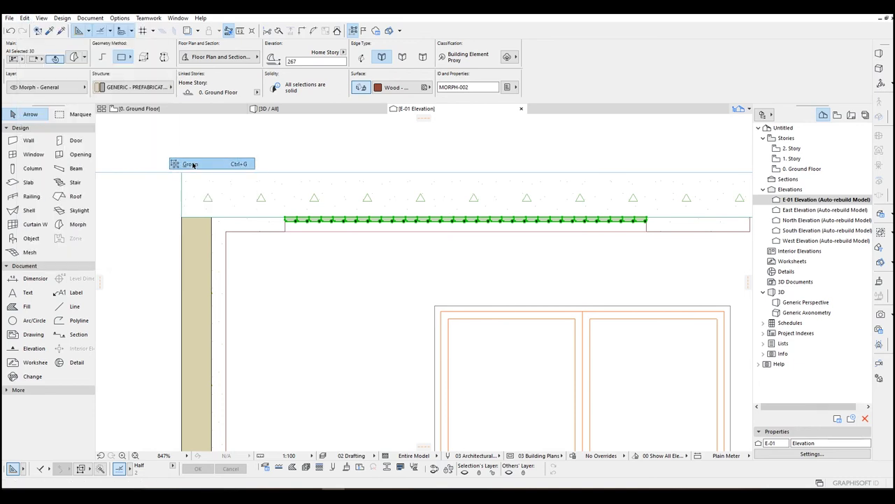
Step: Test the selection of the beams in 3D and examine the slatted ceiling opening from several sides
{"action": "left_click", "coordinate": [268, 108]}
{"action": "left_click", "coordinate": [430, 193]}
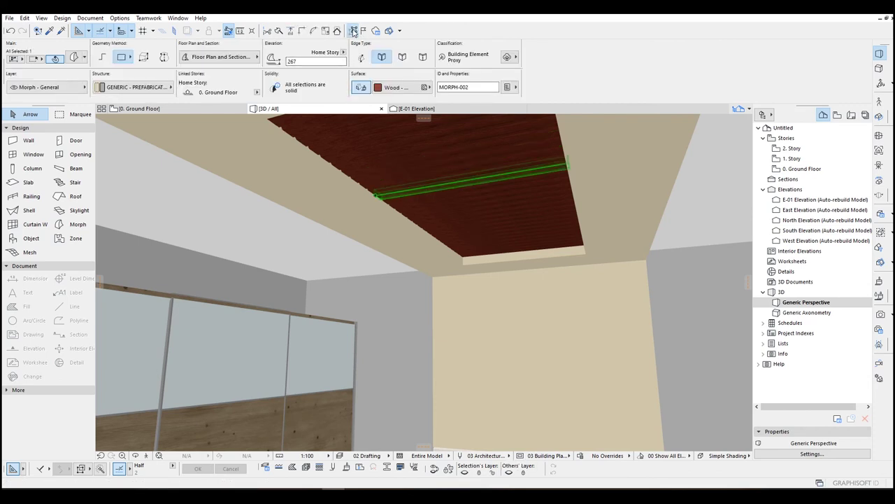
{"action": "scroll", "coordinate": [466, 169], "scroll_direction": "up", "scroll_amount": 1}
{"action": "middle_click_drag", "start_coordinate": [523, 251], "coordinate": [499, 230], "text": "shift"}
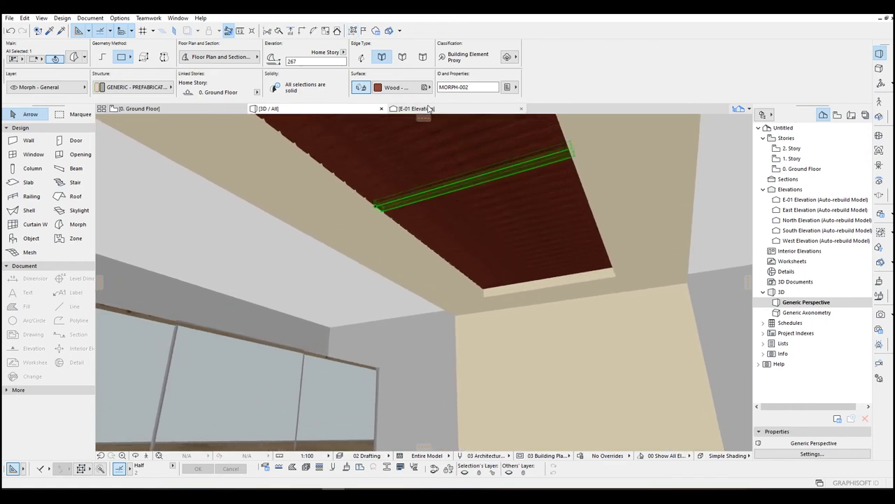
{"action": "scroll", "coordinate": [461, 196], "scroll_direction": "down", "scroll_amount": 1}
{"action": "middle_click_drag", "start_coordinate": [521, 227], "coordinate": [629, 240], "text": "shift"}
{"action": "middle_click_drag", "start_coordinate": [516, 235], "coordinate": [491, 210], "text": "shift"}
{"action": "key", "text": "Down"}
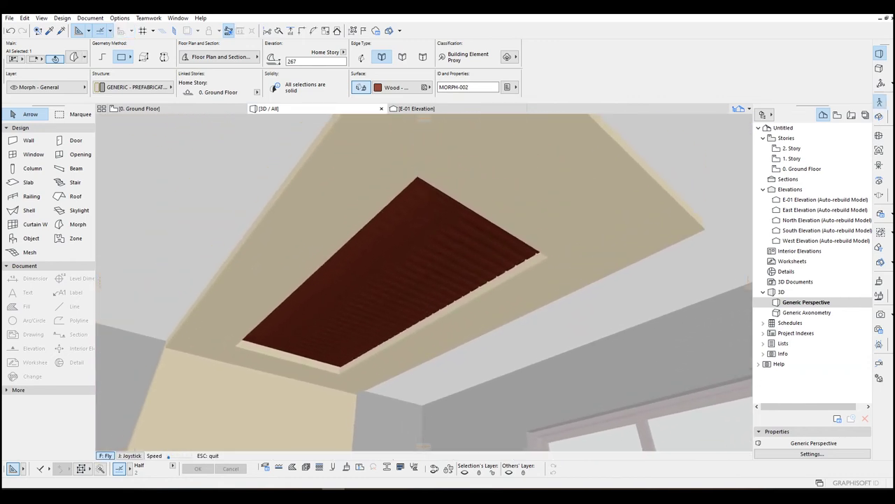
{"action": "key", "text": "Down"}
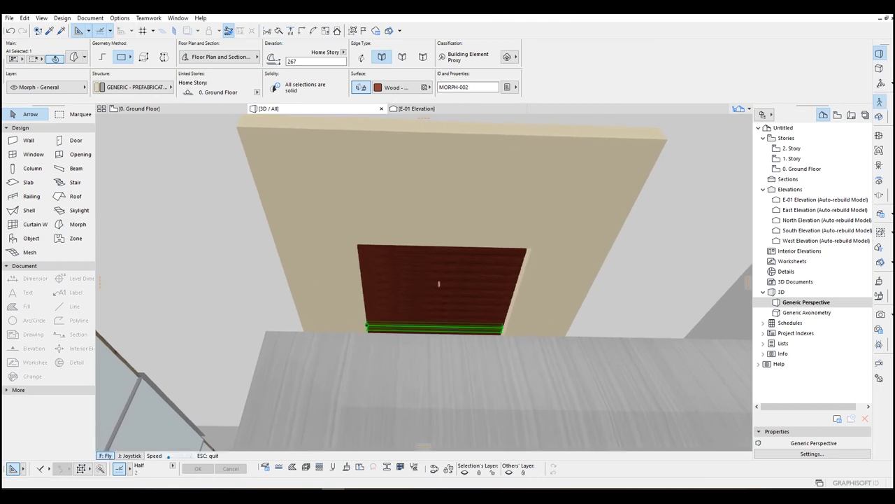
{"action": "key", "text": "Escape"}
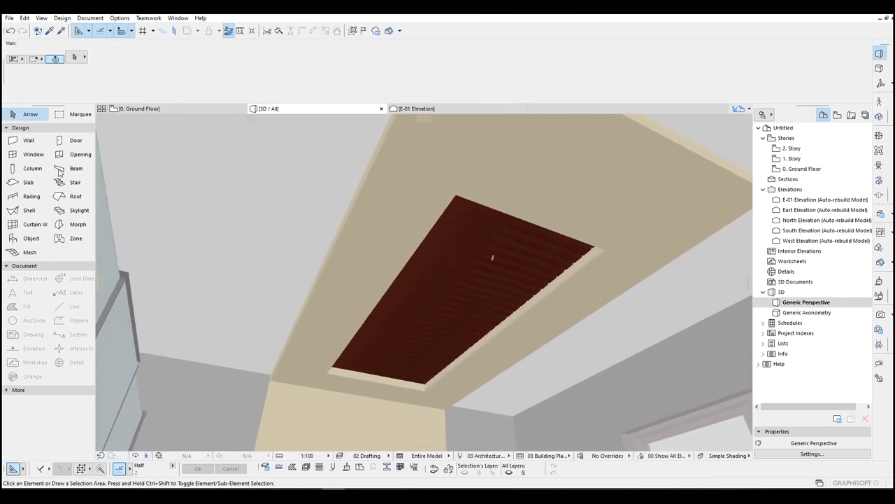
Step: Enclose the ceiling opening with a marquee in 3D and select all the beam morphs inside it
{"action": "left_click", "coordinate": [77, 114]}
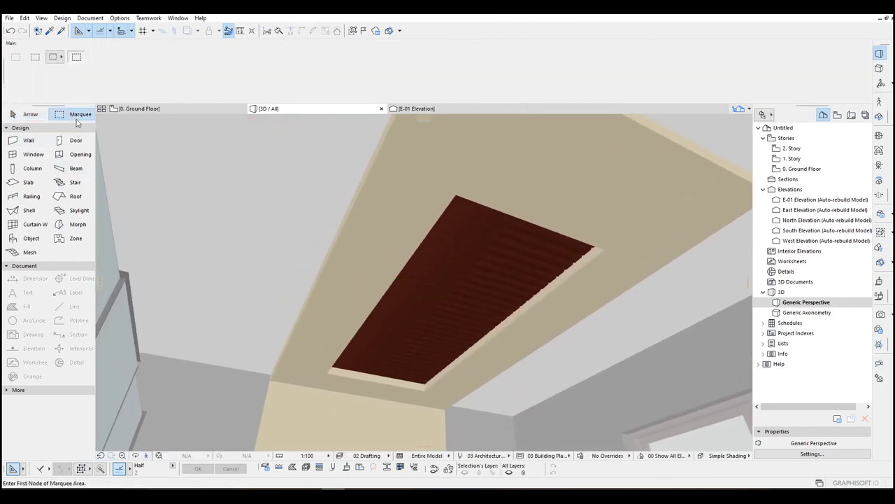
{"action": "left_click", "coordinate": [187, 159]}
{"action": "left_click", "coordinate": [696, 423]}
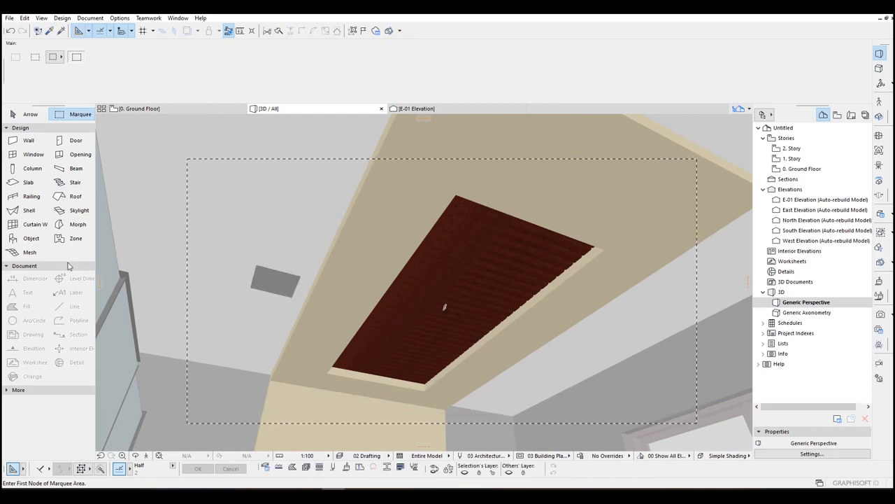
{"action": "left_click", "coordinate": [75, 230]}
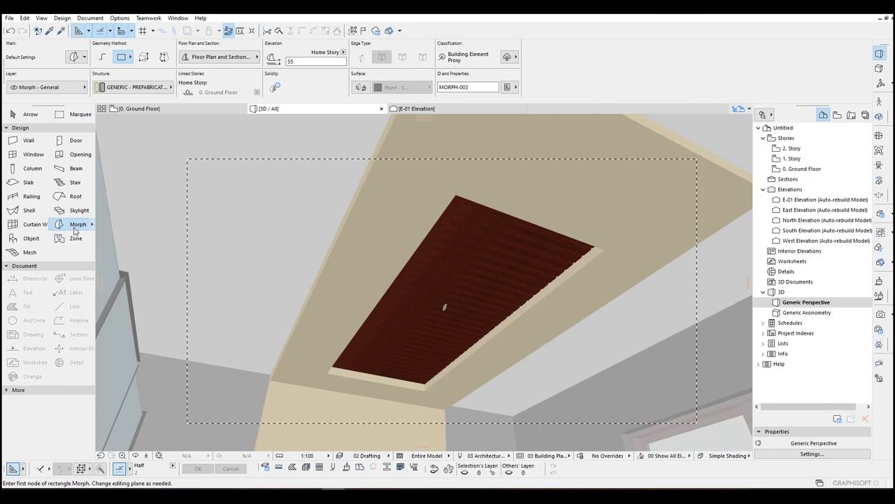
{"action": "key", "text": "ctrl+a"}
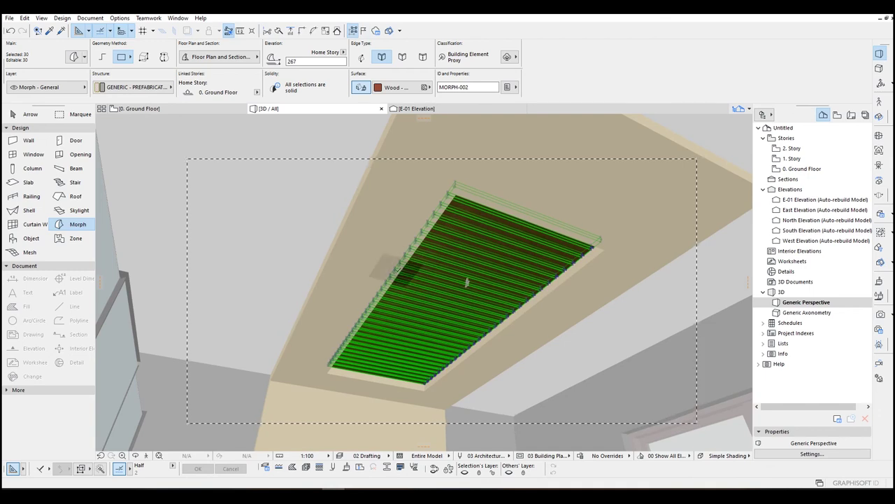
Step: Change the surface of all selected beam morphs to Wood - Oak Light and clear the selection and marquee
{"action": "left_click", "coordinate": [401, 87]}
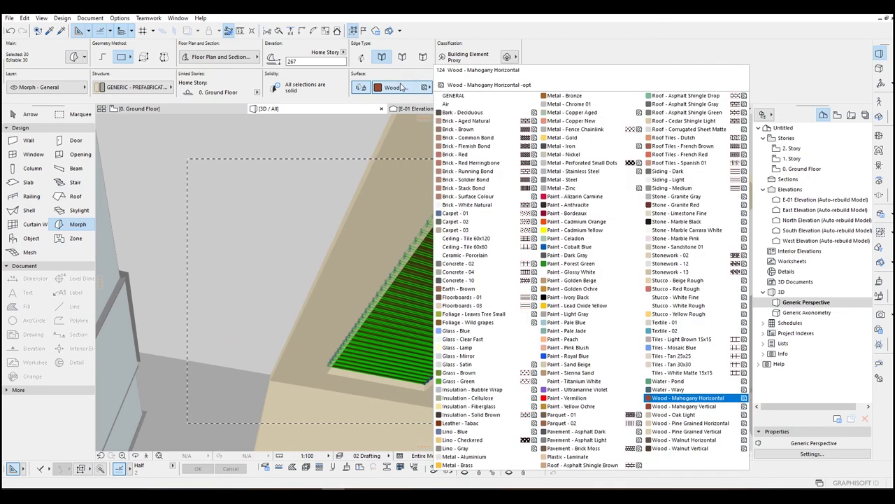
{"action": "left_click", "coordinate": [698, 416]}
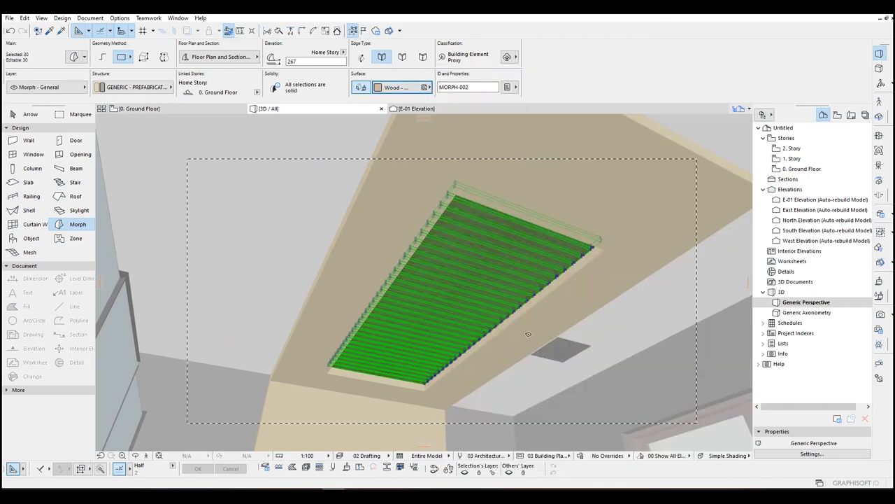
{"action": "key", "text": "Escape"}
{"action": "middle_click_drag", "start_coordinate": [533, 333], "coordinate": [531, 328]}
{"action": "key", "text": "Escape"}
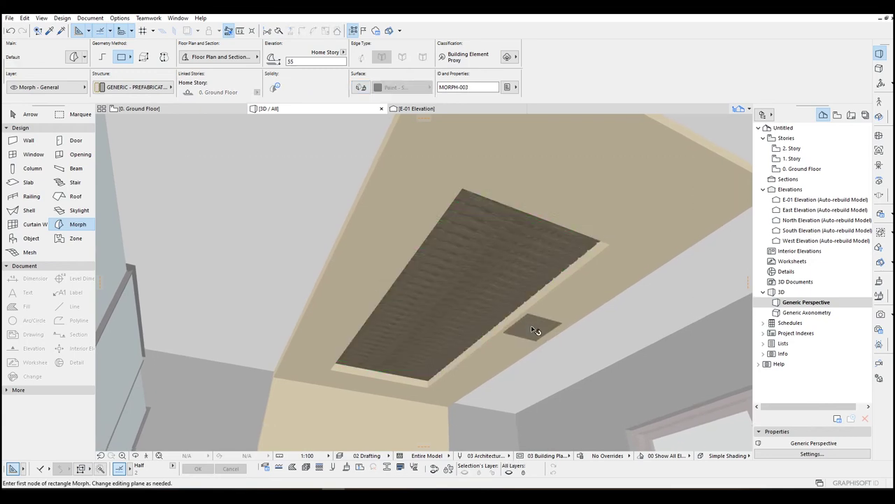
{"action": "key", "text": "Escape"}
Step: Select the beige shell panel behind and above the bed and change its surface to Stucco - Red Rough
{"action": "key", "text": "ctrl+shift+apostrophe"}
{"action": "key", "text": "Down"}
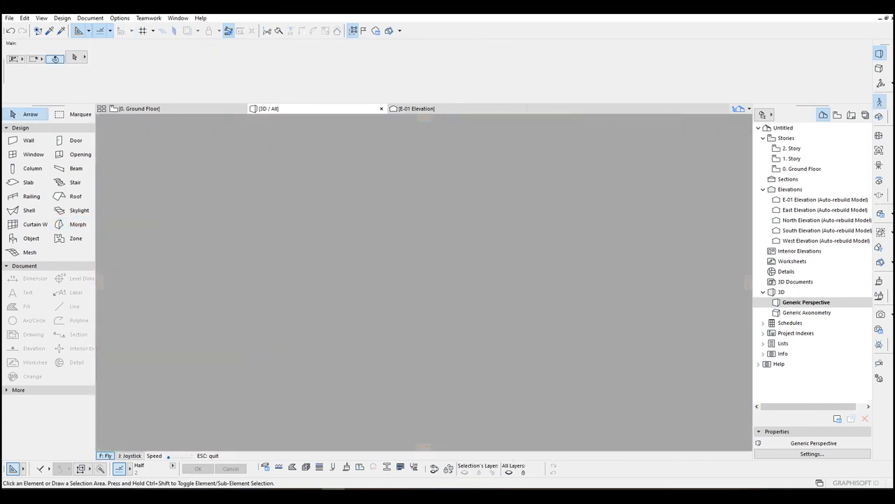
{"action": "key", "text": "Up"}
{"action": "left_click", "coordinate": [428, 287]}
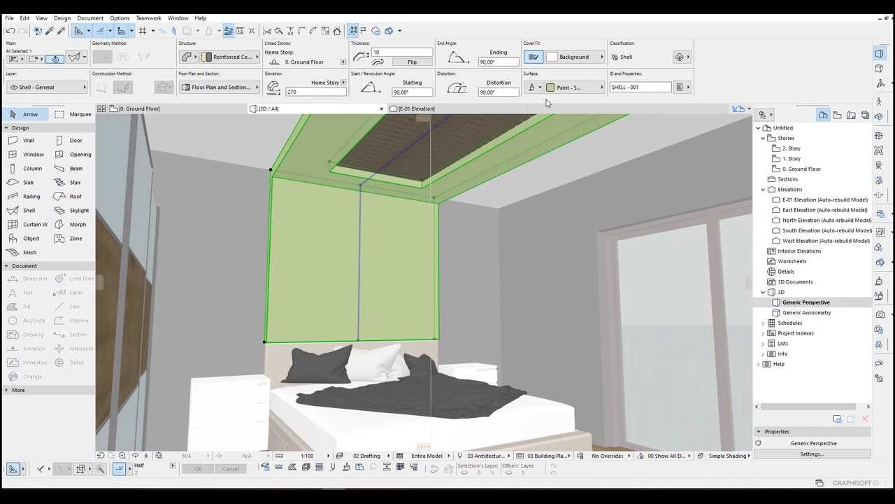
{"action": "left_click", "coordinate": [575, 87]}
{"action": "left_click", "coordinate": [483, 288]}
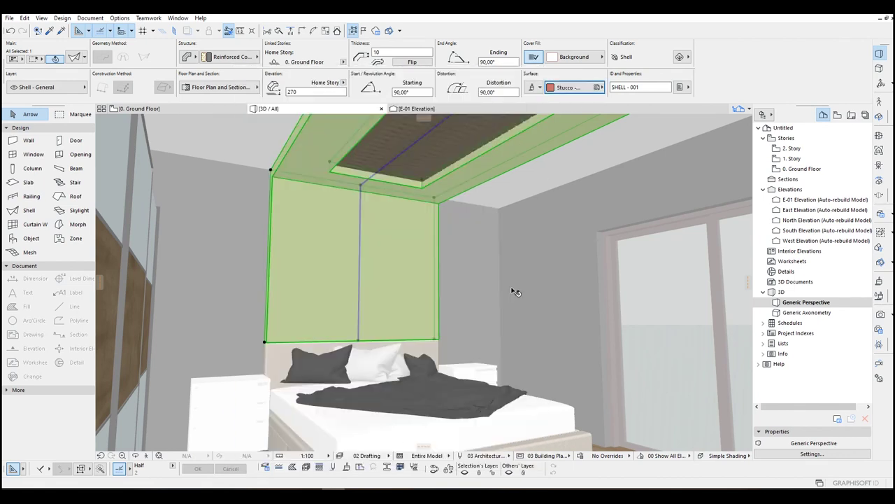
{"action": "middle_click_drag", "start_coordinate": [521, 261], "coordinate": [518, 264]}
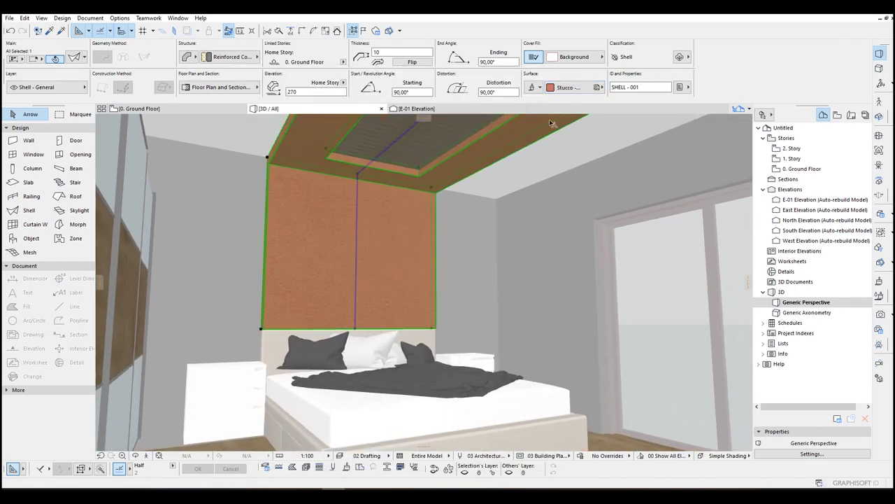
Step: Try Paint - Cadmium Orange and then Paint - Lead Oxide Yellow as the surface of the shell panel behind and above the bed
{"action": "scroll", "coordinate": [357, 274], "scroll_direction": "up", "scroll_amount": 2}
{"action": "middle_click_drag", "start_coordinate": [357, 273], "coordinate": [332, 264]}
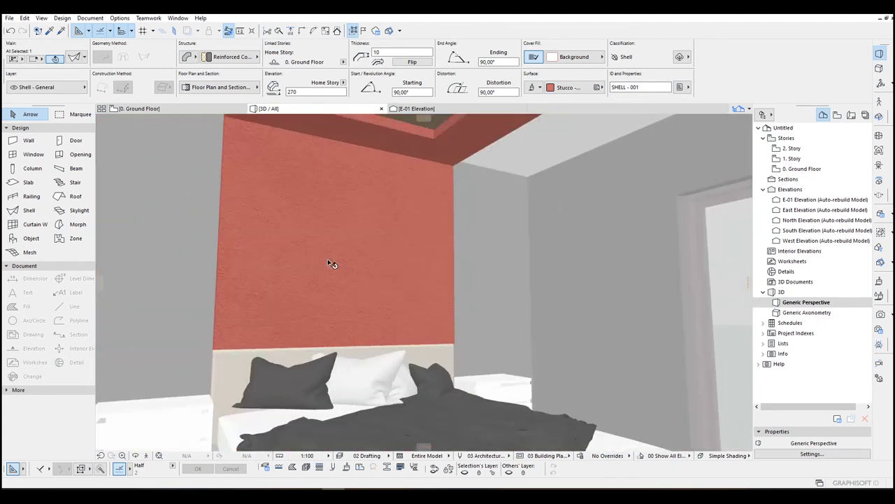
{"action": "left_click", "coordinate": [147, 455]}
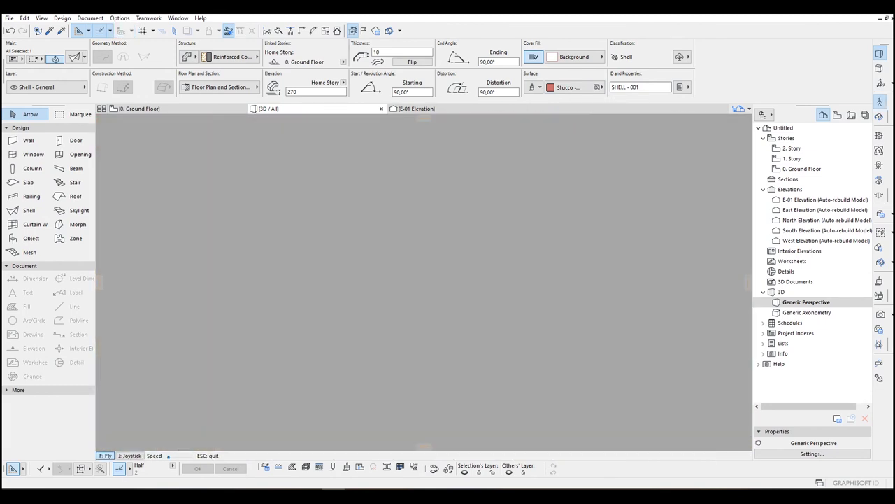
{"action": "key", "text": "Down"}
{"action": "key", "text": "Down"}
{"action": "key", "text": "Escape"}
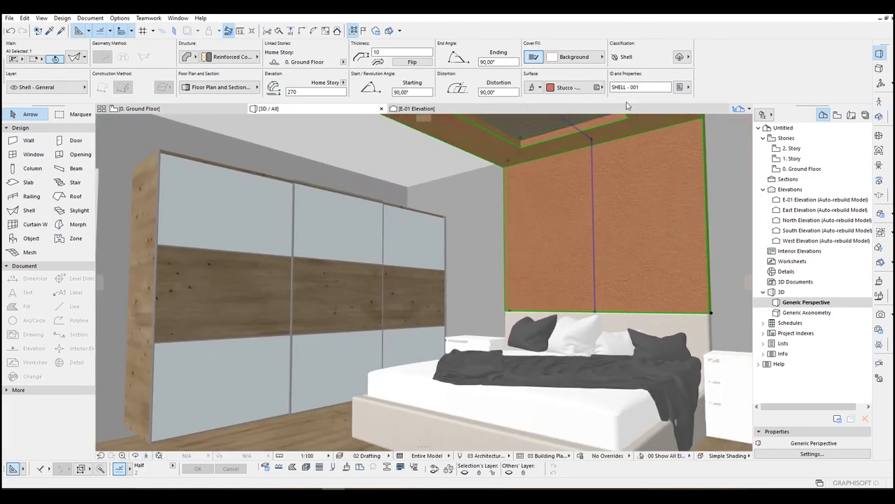
{"action": "left_click", "coordinate": [575, 87]}
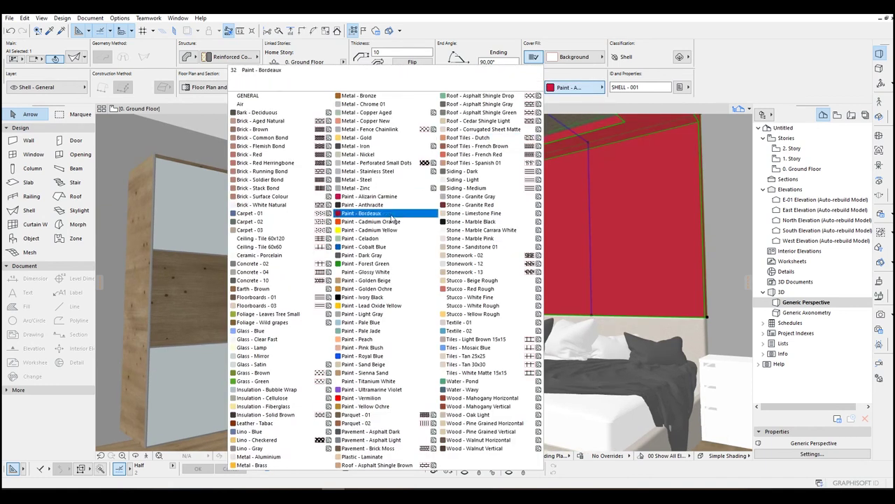
{"action": "left_click", "coordinate": [388, 222]}
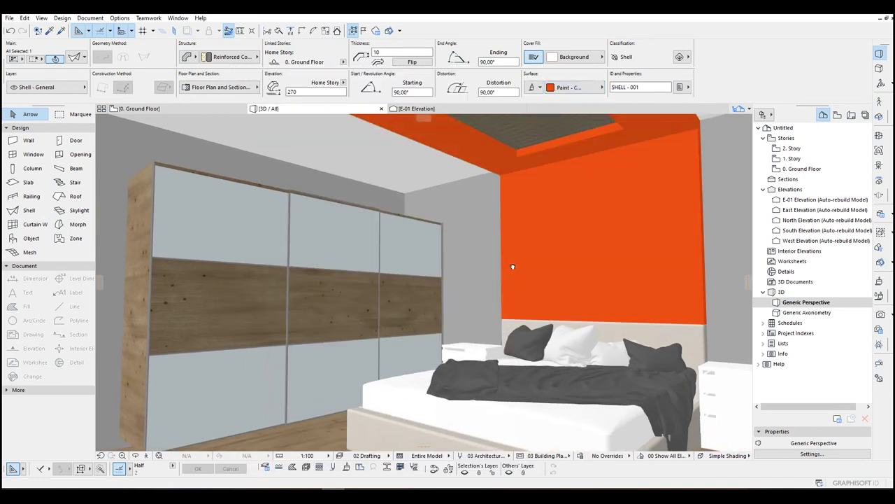
{"action": "left_click", "coordinate": [595, 89]}
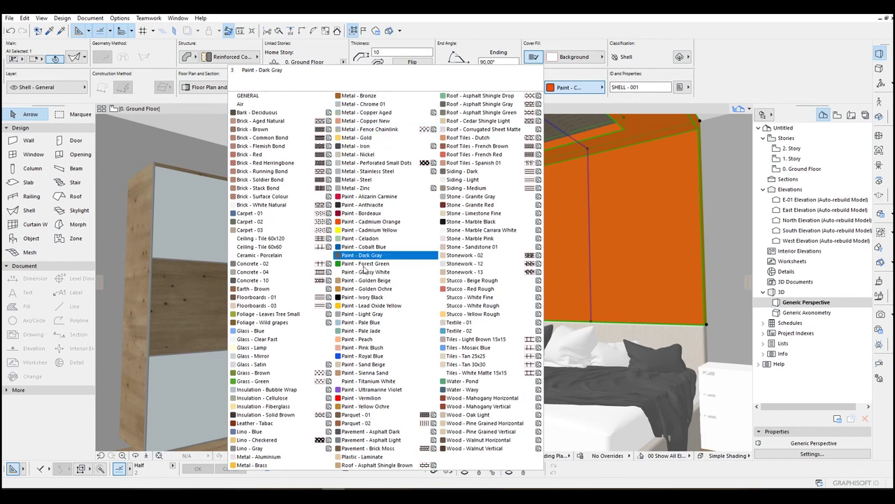
{"action": "left_click", "coordinate": [393, 306]}
{"action": "middle_click_drag", "start_coordinate": [496, 310], "coordinate": [483, 322]}
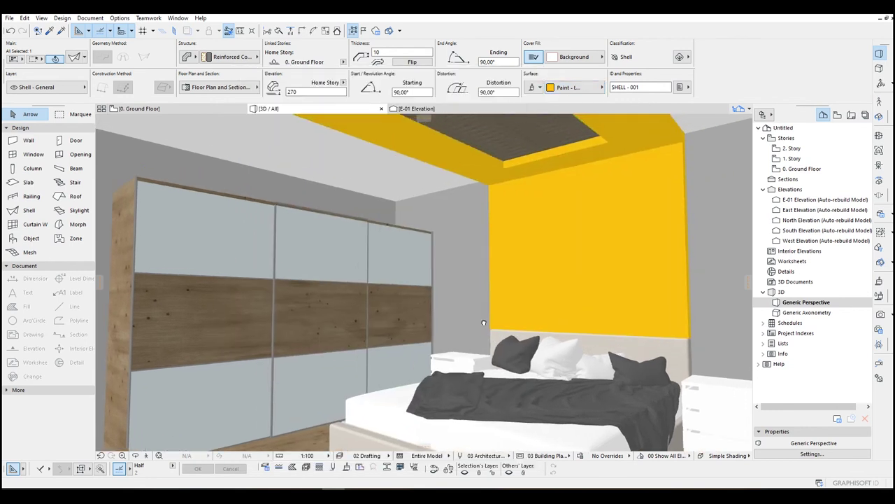
Step: Change the shell panel's surface to Paint - Light Gray and examine the room from the wardrobe side to the window side
{"action": "left_click", "coordinate": [570, 93]}
{"action": "left_click", "coordinate": [372, 314]}
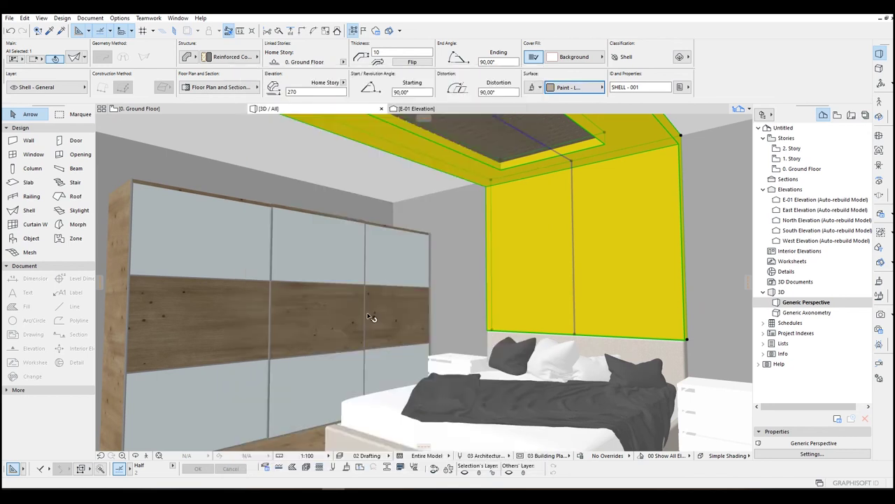
{"action": "key", "text": "shift+F3"}
{"action": "key", "text": "Up"}
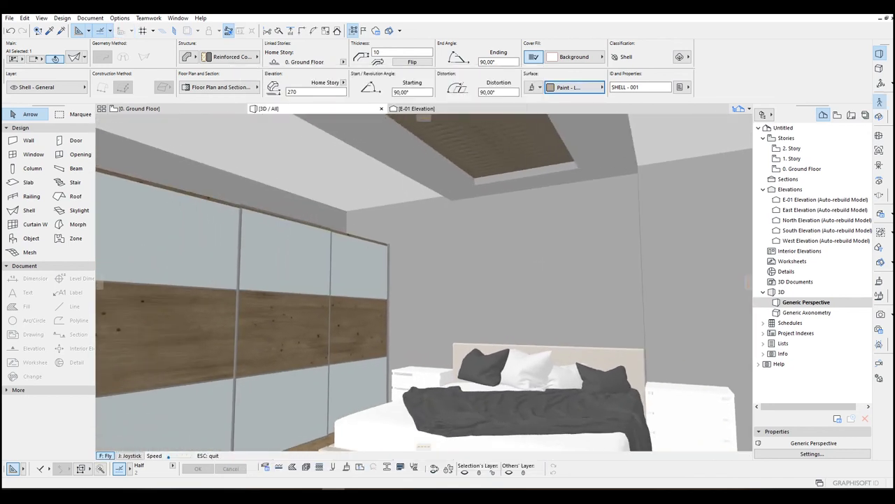
{"action": "key", "text": "Right"}
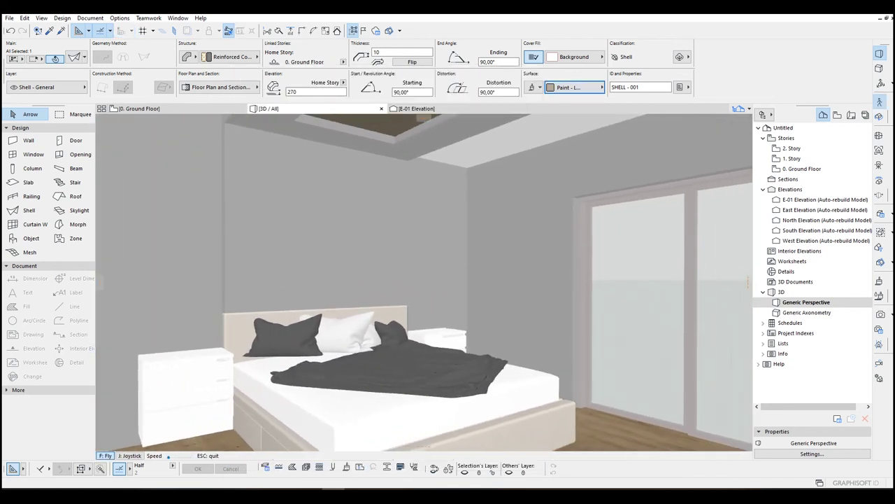
{"action": "key", "text": "Escape"}
Step: Select all the room's walls and override their edge and inside face surfaces with Paint - Celadon
{"action": "left_click", "coordinate": [489, 247]}
{"action": "key", "text": "Escape"}
{"action": "left_click", "coordinate": [429, 229], "text": "alt"}
{"action": "key", "text": "ctrl+a"}
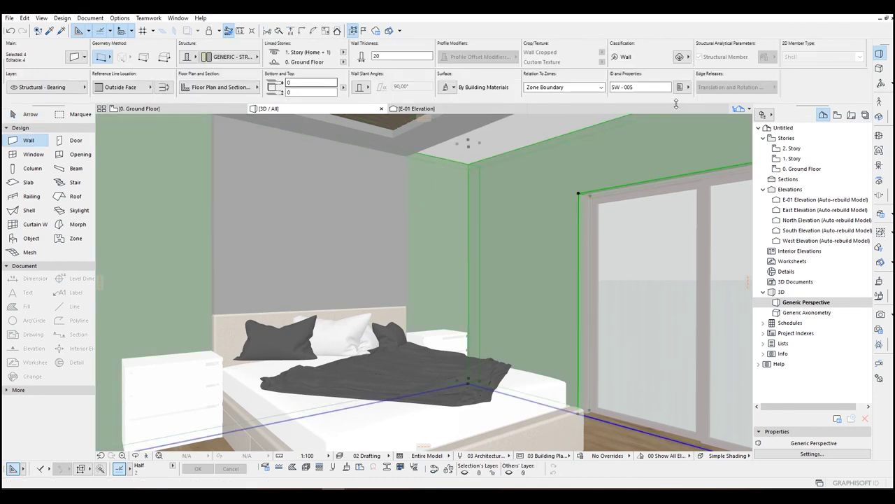
{"action": "key", "text": "ctrl+t"}
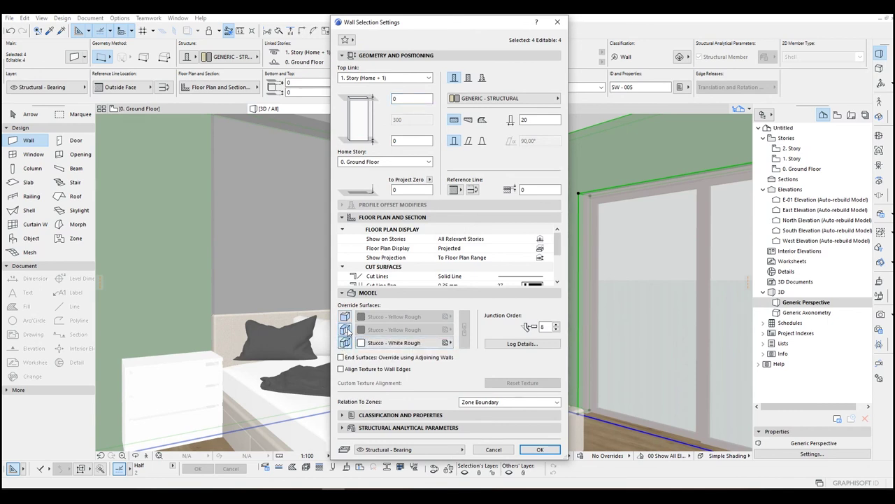
{"action": "left_click", "coordinate": [424, 332]}
{"action": "left_click", "coordinate": [413, 342]}
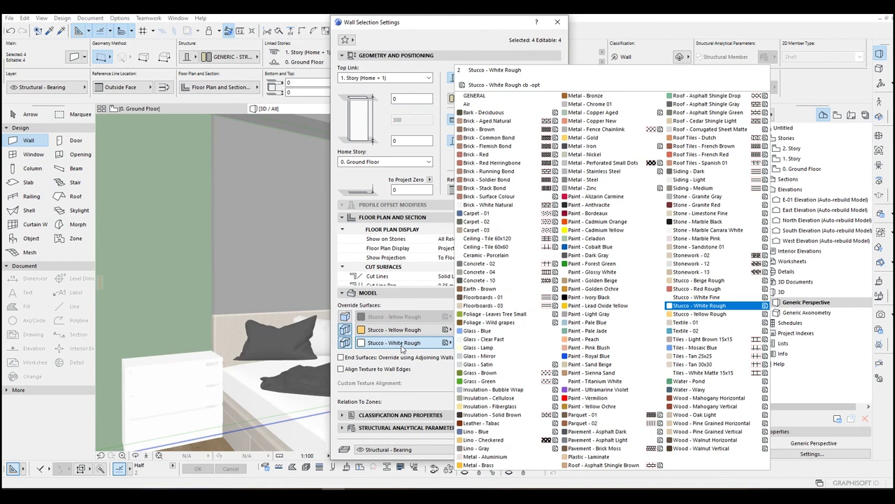
{"action": "left_click", "coordinate": [612, 242]}
{"action": "left_click", "coordinate": [420, 334]}
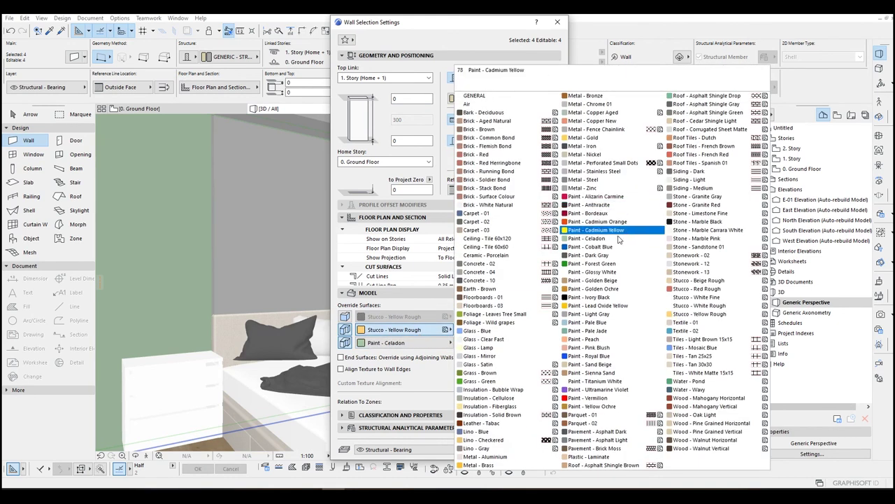
{"action": "left_click", "coordinate": [613, 242]}
{"action": "left_click", "coordinate": [530, 450]}
Step: Override the remaining face surface of the selected walls with Paint - Celadon as well and clear the selection
{"action": "middle_click_drag", "start_coordinate": [507, 365], "coordinate": [522, 348], "text": "shift"}
{"action": "middle_click_drag", "start_coordinate": [472, 391], "coordinate": [424, 282], "text": "shift"}
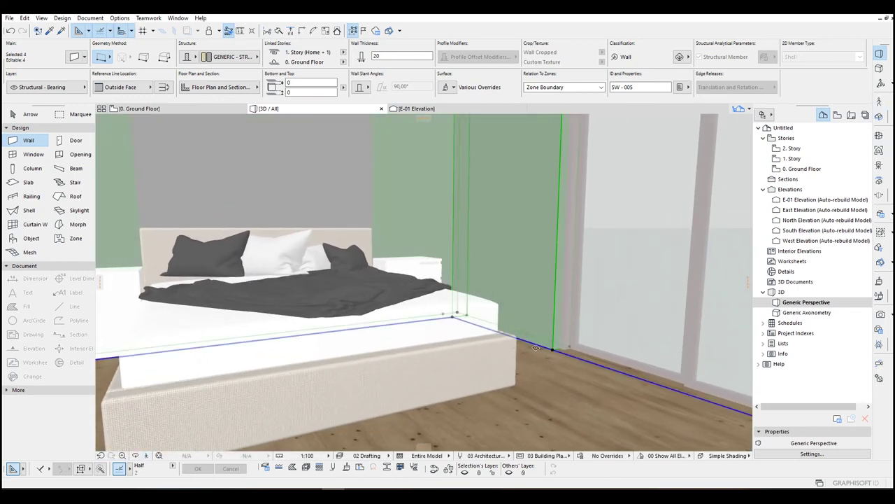
{"action": "key", "text": "ctrl+t"}
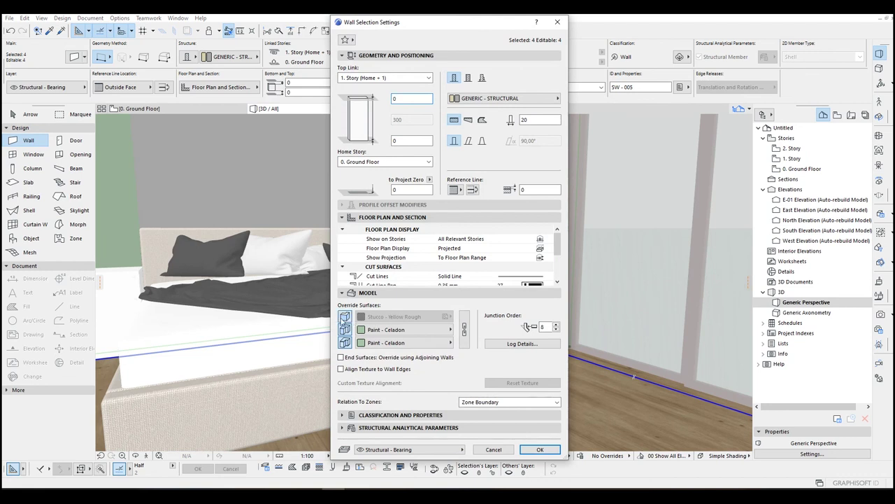
{"action": "left_click", "coordinate": [404, 318]}
{"action": "left_click", "coordinate": [588, 240]}
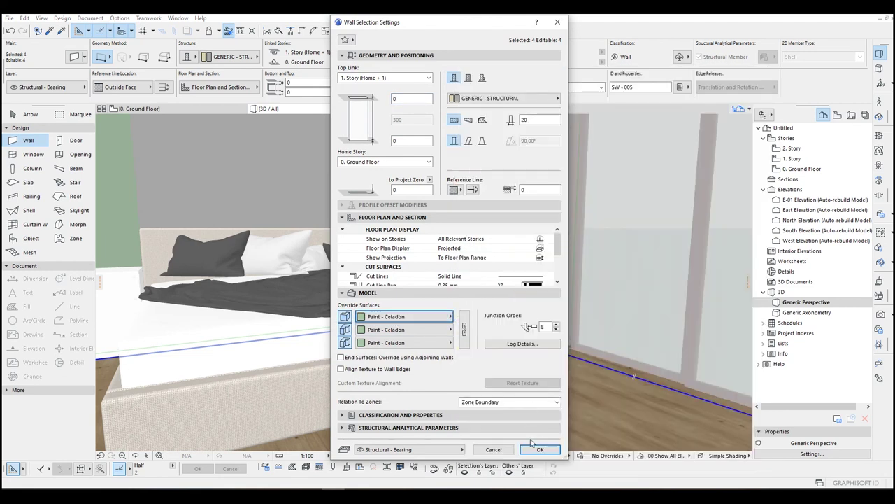
{"action": "left_click", "coordinate": [539, 449]}
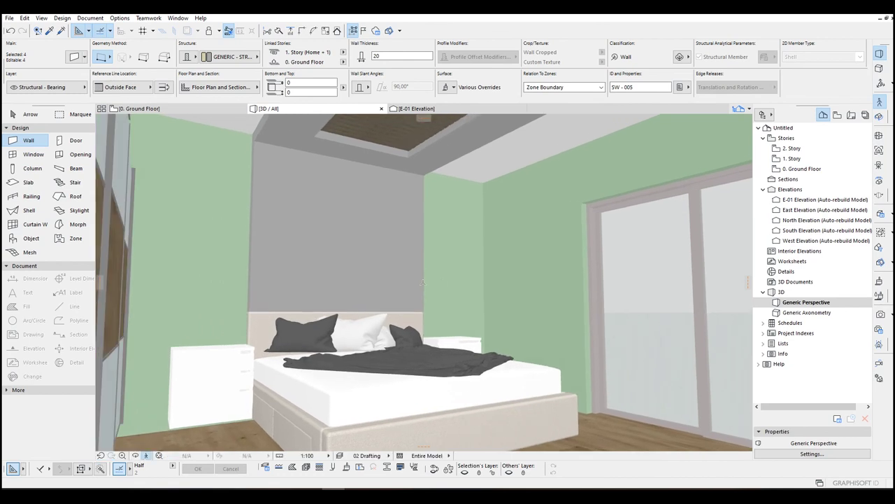
{"action": "key", "text": "Escape"}
Step: Edit the Paint - Celadon surface, changing its surface color to a more muted green of about RGB 155, 176, 153
{"action": "left_click", "coordinate": [457, 249], "text": "alt"}
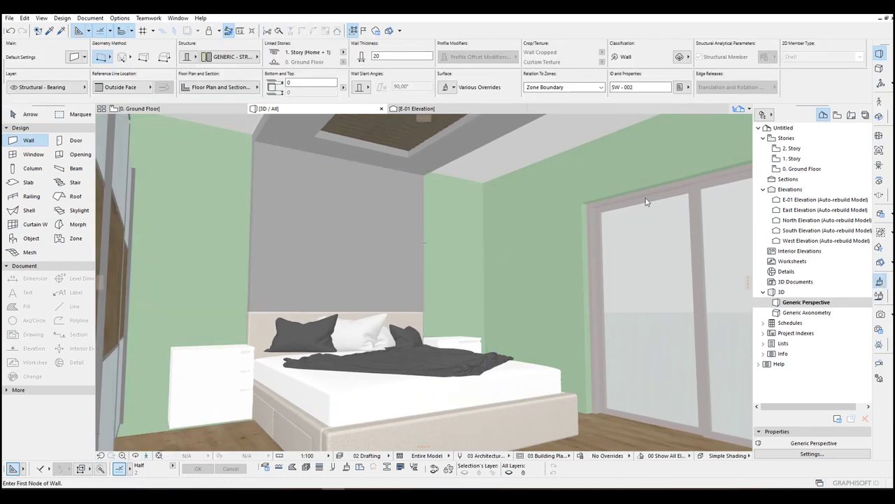
{"action": "left_click", "coordinate": [880, 282]}
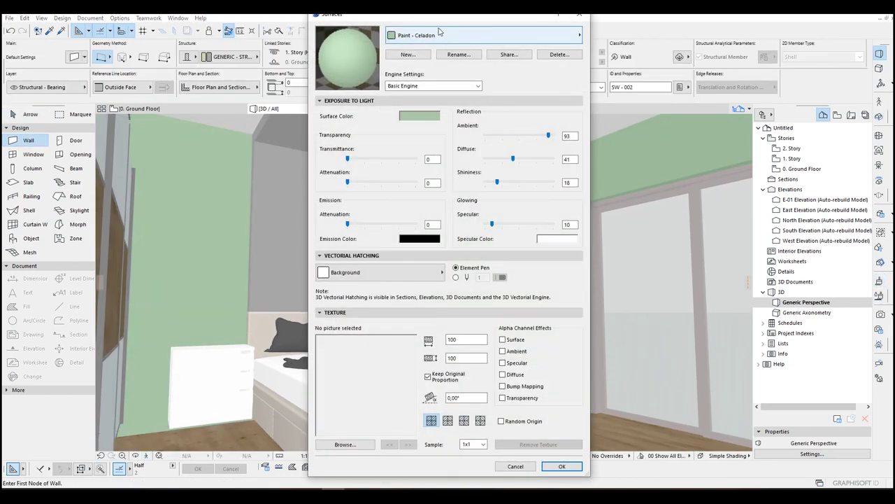
{"action": "left_click_drag", "start_coordinate": [435, 17], "coordinate": [536, 47]}
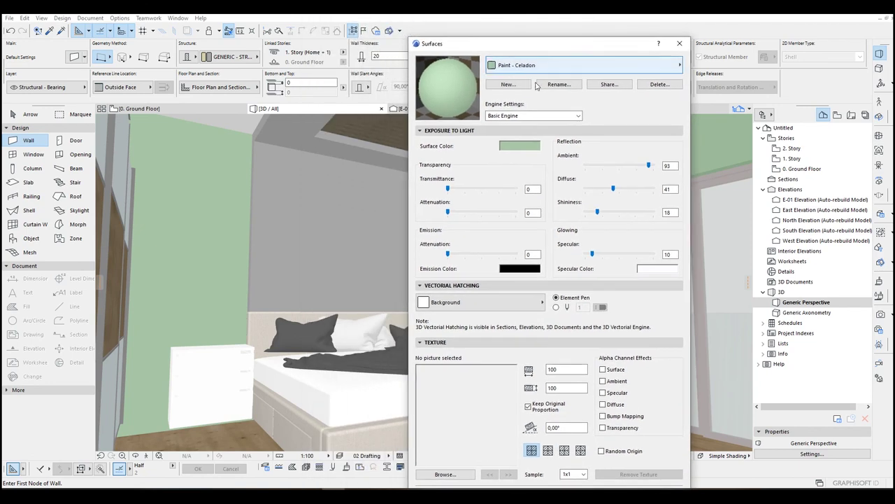
{"action": "left_click", "coordinate": [531, 149]}
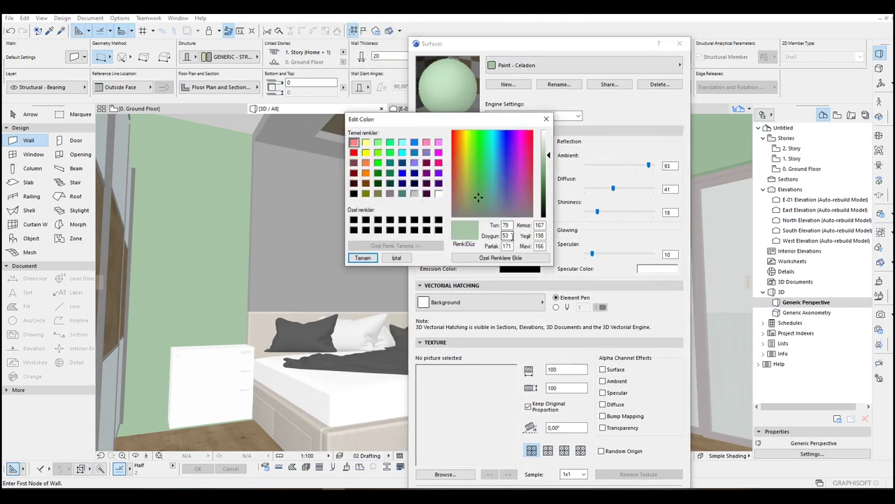
{"action": "left_click", "coordinate": [478, 210]}
{"action": "left_click", "coordinate": [478, 206]}
{"action": "left_click_drag", "start_coordinate": [548, 156], "coordinate": [548, 163]}
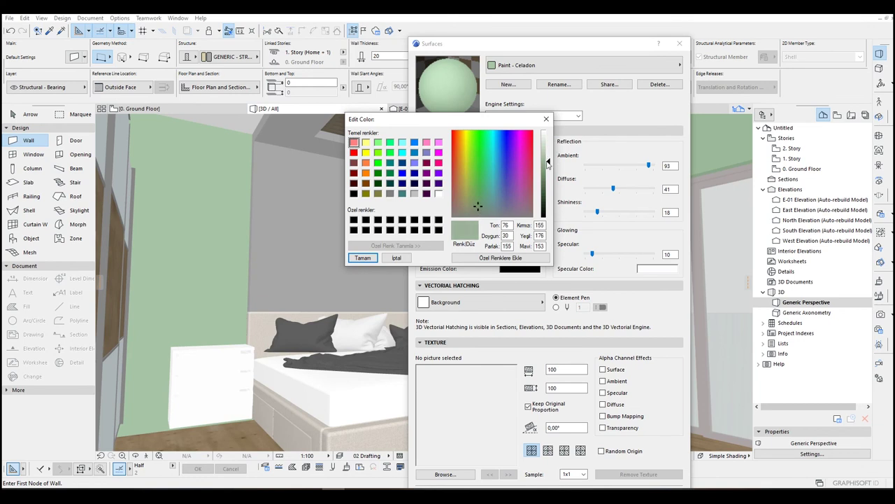
{"action": "left_click", "coordinate": [392, 258]}
{"action": "left_click_drag", "start_coordinate": [586, 45], "coordinate": [577, 30]}
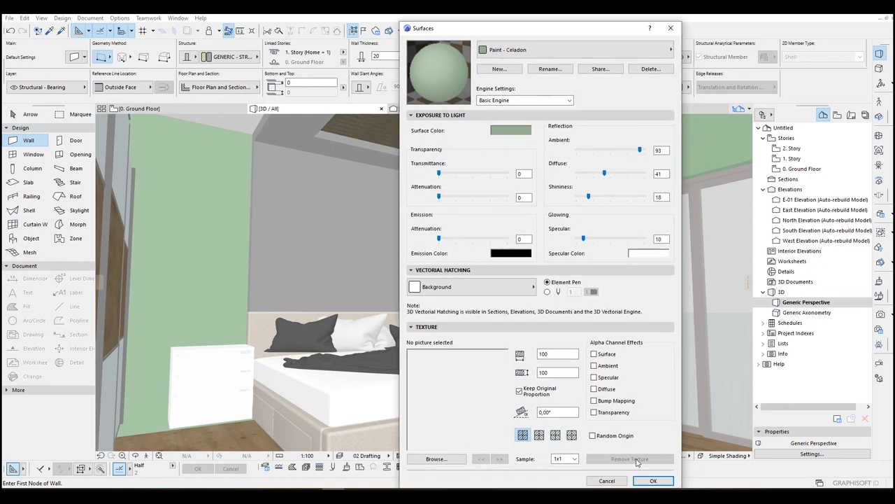
{"action": "left_click", "coordinate": [644, 481]}
Step: Select the shell panel behind the bed, change its surface to Paint - Dark Gray, check the room and clear the selection
{"action": "key", "text": "shift+F3"}
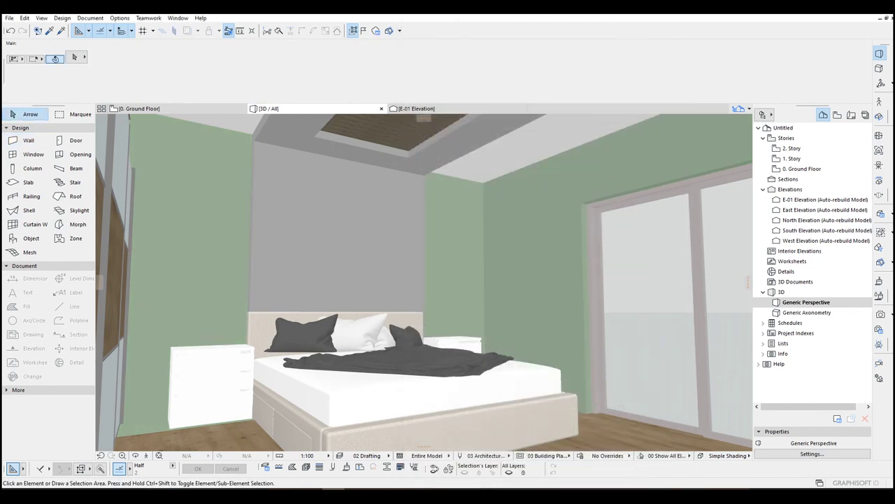
{"action": "key", "text": "Right"}
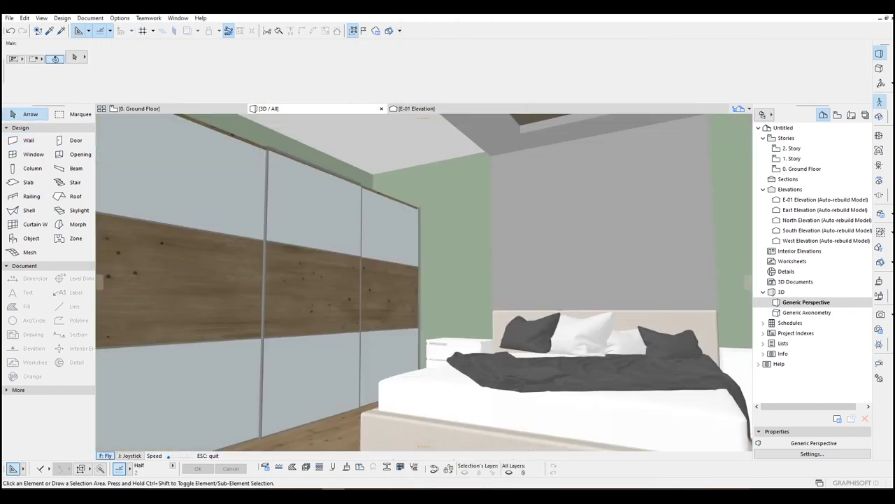
{"action": "left_click", "coordinate": [428, 285]}
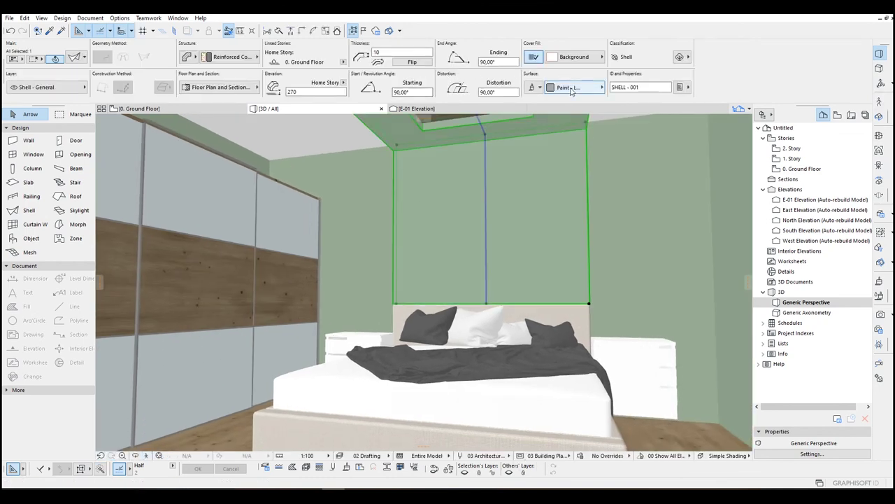
{"action": "left_click", "coordinate": [568, 87]}
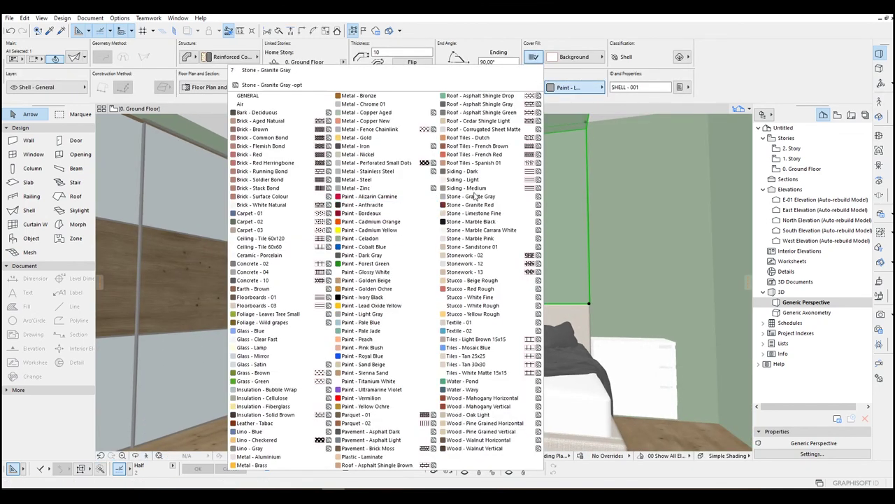
{"action": "left_click", "coordinate": [378, 256]}
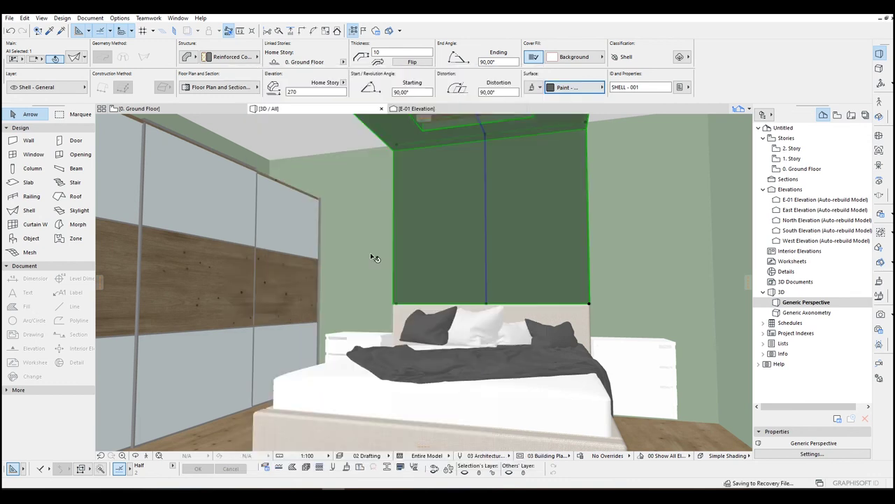
{"action": "key", "text": "shift+F3"}
{"action": "key", "text": "Up"}
{"action": "key", "text": "Down"}
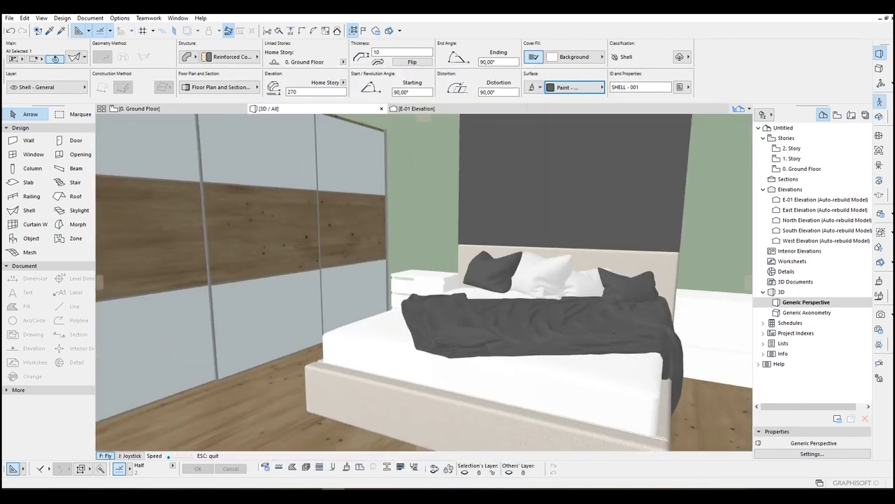
{"action": "key", "text": "Up"}
{"action": "key", "text": "Down"}
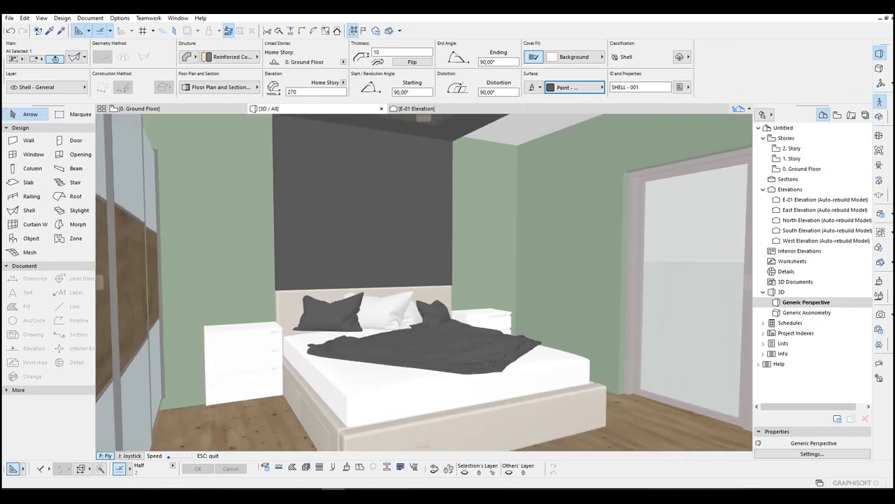
{"action": "key", "text": "Escape"}
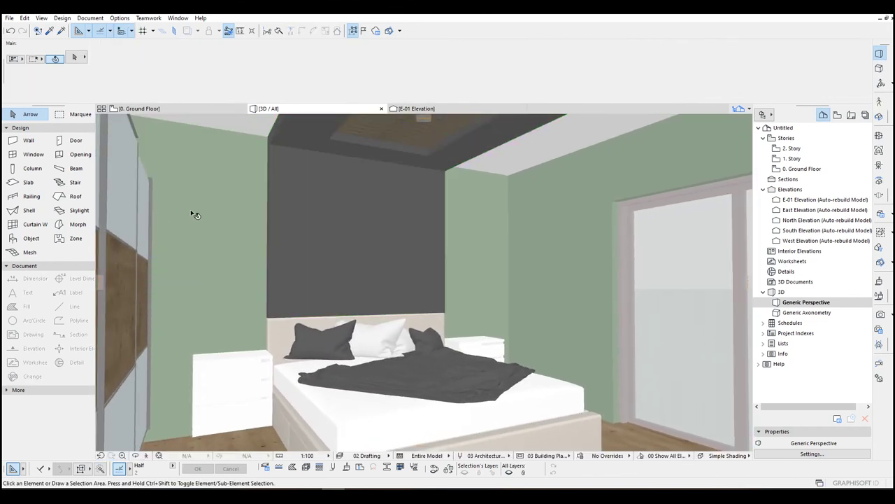
Step: Set the Lamp tool's default to Recessed Spot 24 from the Interior Lamps 24 library folder
{"action": "scroll", "coordinate": [46, 415], "scroll_direction": "down", "scroll_amount": 3}
{"action": "left_click", "coordinate": [28, 445]}
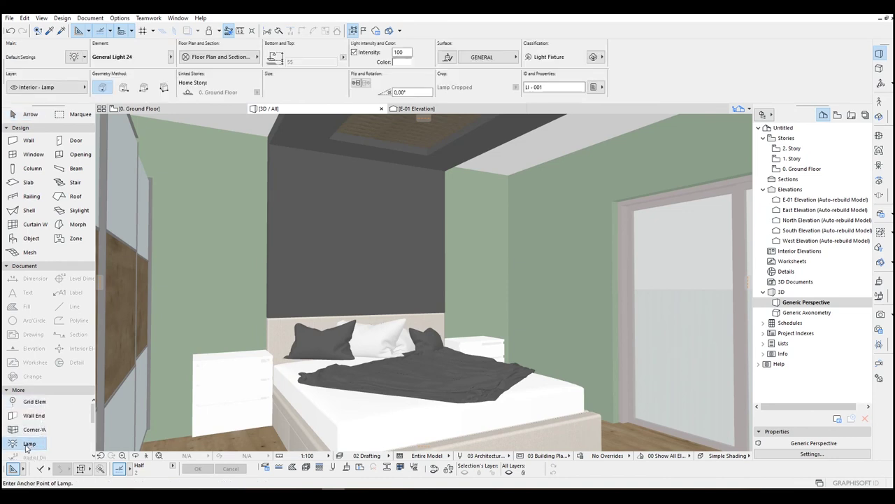
{"action": "left_click", "coordinate": [73, 57]}
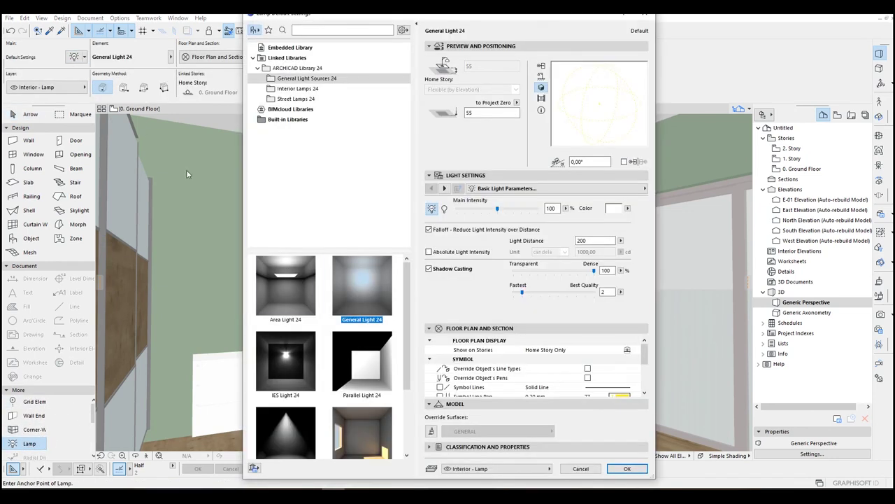
{"action": "mouse_move", "coordinate": [408, 299]}
{"action": "left_mouse_down"}
{"action": "mouse_move", "coordinate": [405, 370]}
{"action": "mouse_move", "coordinate": [407, 290]}
{"action": "left_mouse_up"}
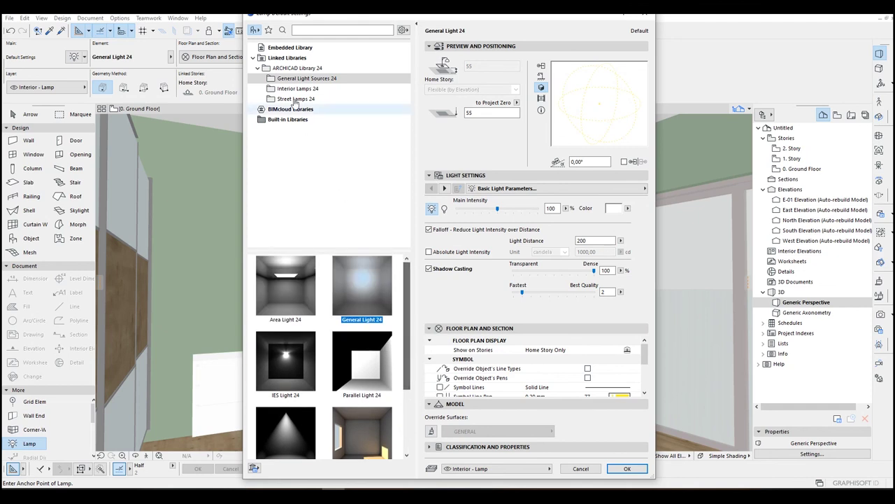
{"action": "left_click", "coordinate": [294, 91]}
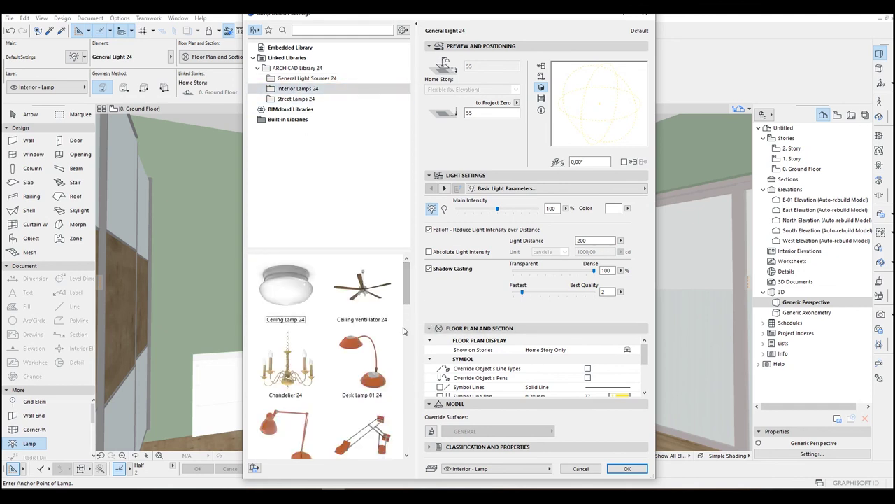
{"action": "left_click_drag", "start_coordinate": [407, 294], "coordinate": [412, 390]}
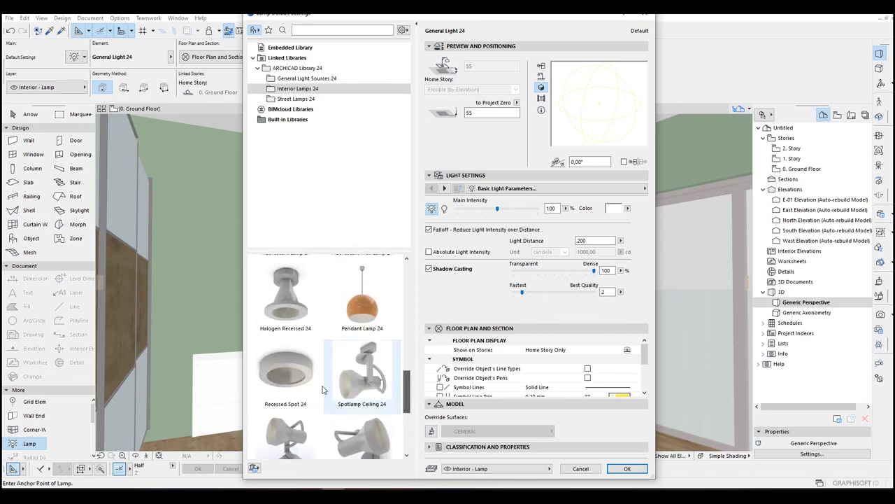
{"action": "left_click", "coordinate": [286, 368]}
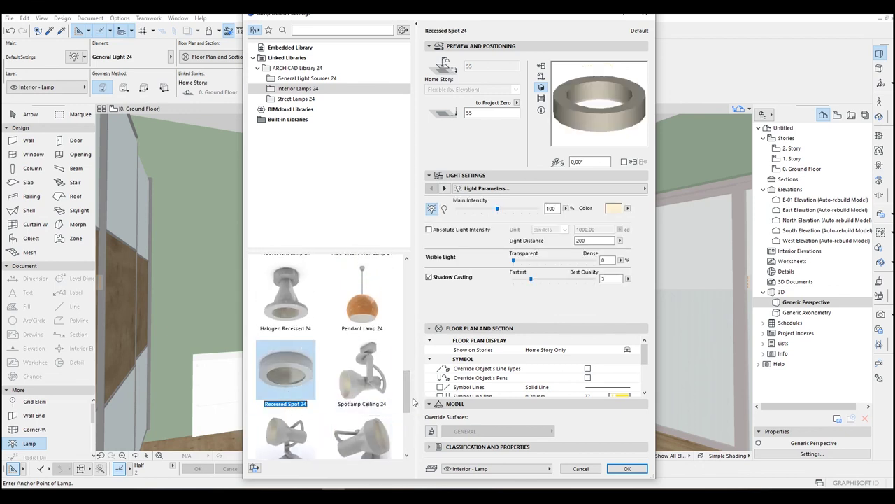
{"action": "left_click_drag", "start_coordinate": [407, 381], "coordinate": [407, 411]}
{"action": "left_click", "coordinate": [627, 468]}
Step: Place a recessed spot on the dark ceiling panel near its bed-side corner and raise it so it sits recessed in the underside
{"action": "scroll", "coordinate": [412, 151], "scroll_direction": "up", "scroll_amount": 5}
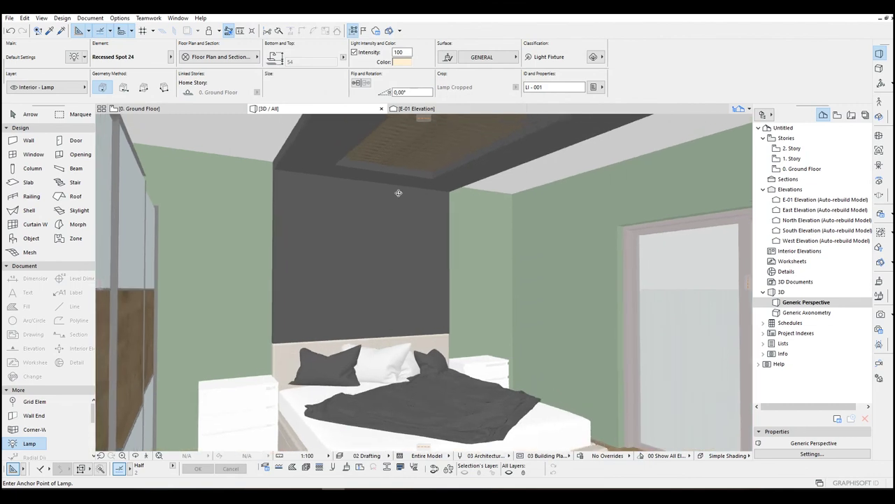
{"action": "scroll", "coordinate": [308, 166], "scroll_direction": "up", "scroll_amount": 5}
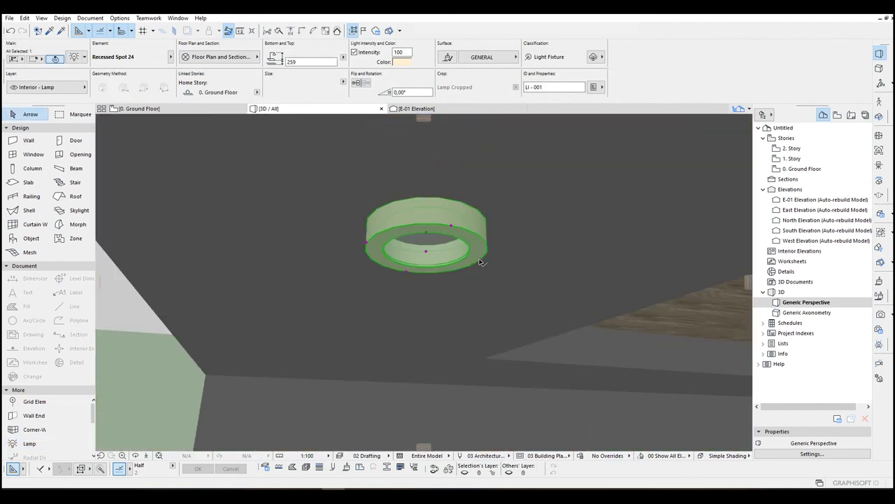
{"action": "key", "text": "ctrl+d"}
{"action": "left_click", "coordinate": [481, 260]}
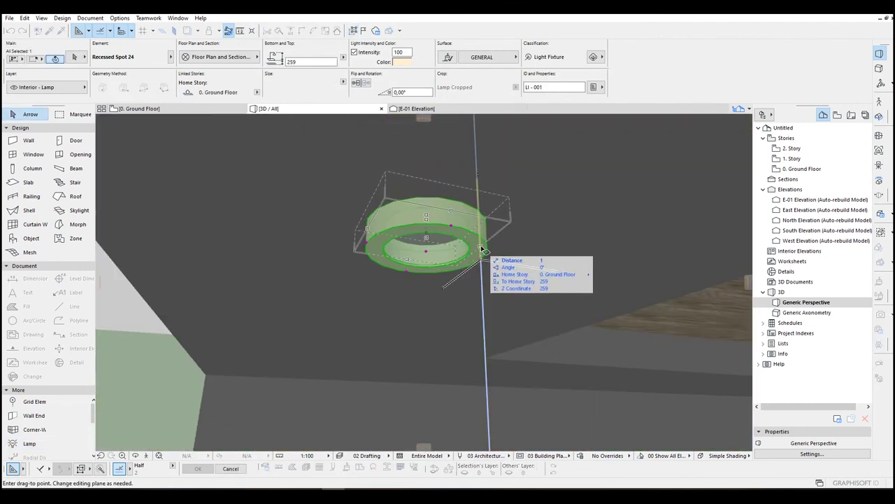
{"action": "left_click", "coordinate": [481, 246]}
{"action": "mouse_move", "coordinate": [480, 249]}
{"action": "middle_mouse_down"}
{"action": "mouse_move", "coordinate": [434, 253]}
{"action": "mouse_move", "coordinate": [588, 224]}
{"action": "mouse_move", "coordinate": [669, 262]}
{"action": "mouse_move", "coordinate": [647, 294]}
{"action": "mouse_move", "coordinate": [490, 248]}
{"action": "middle_mouse_up"}
{"action": "scroll", "coordinate": [488, 247], "scroll_direction": "down", "scroll_amount": 2}
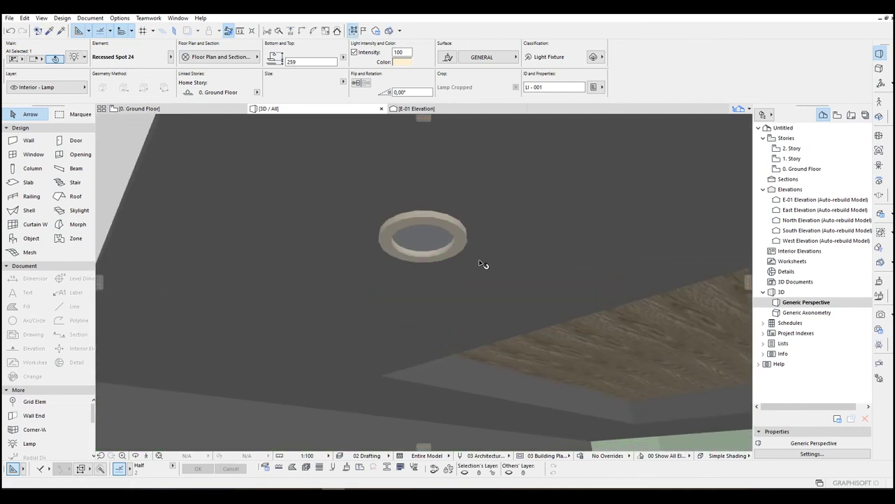
{"action": "key", "text": "shift+o"}
{"action": "key", "text": "s"}
{"action": "key", "text": "Escape"}
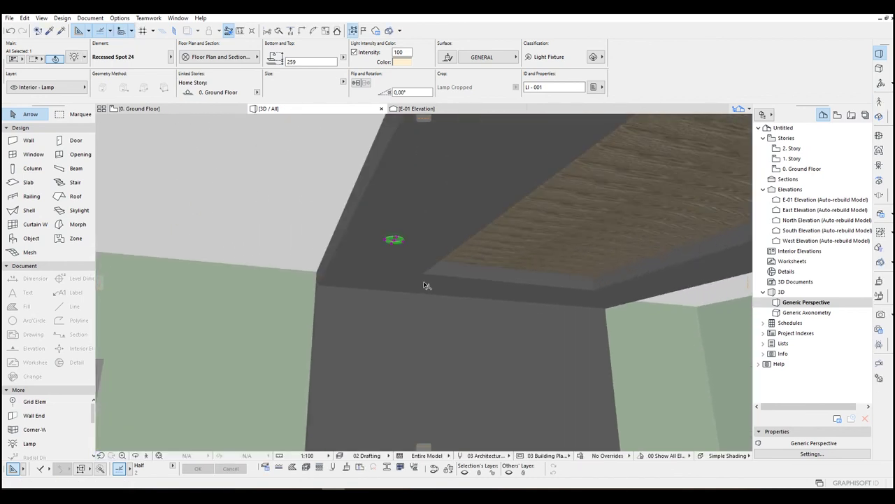
Step: On the ground floor plan, multiply the recessed spot into four more copies at a spacing of 60 along the ceiling panel's long edge
{"action": "key", "text": "F2"}
{"action": "key", "text": "Escape"}
{"action": "double_click", "coordinate": [800, 159]}
{"action": "scroll", "coordinate": [396, 319], "scroll_direction": "up", "scroll_amount": 2}
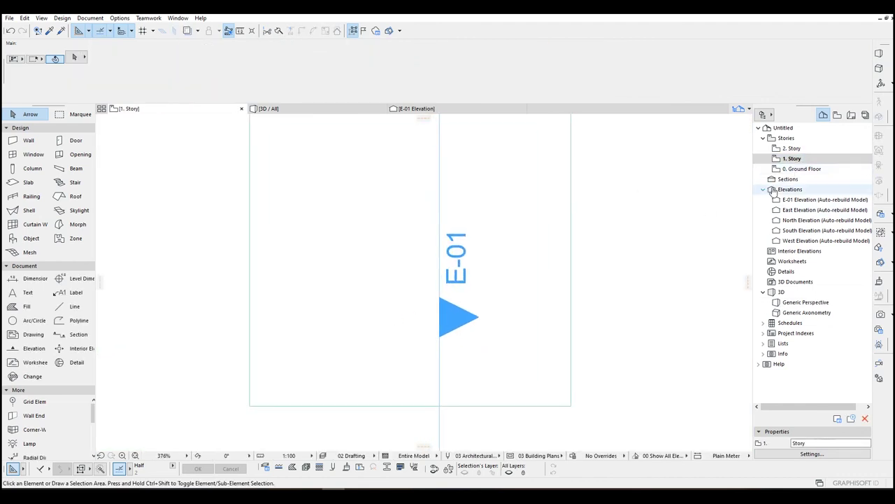
{"action": "double_click", "coordinate": [800, 169]}
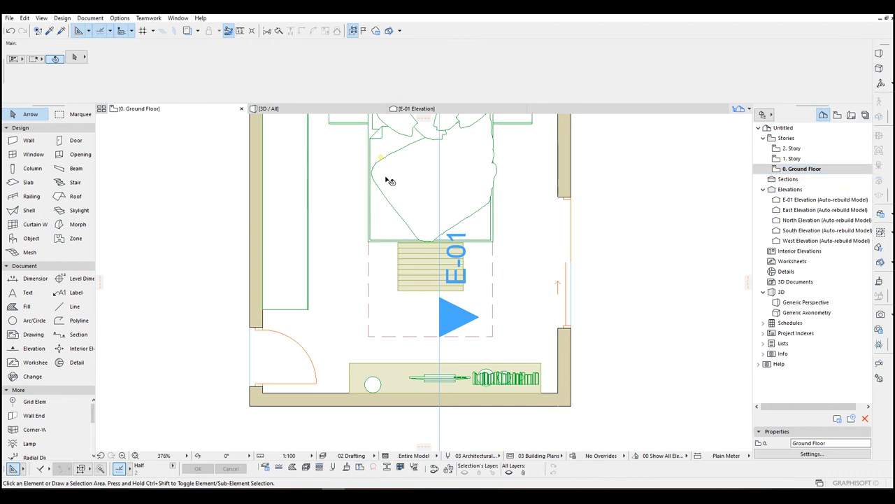
{"action": "scroll", "coordinate": [386, 156], "scroll_direction": "up", "scroll_amount": 4}
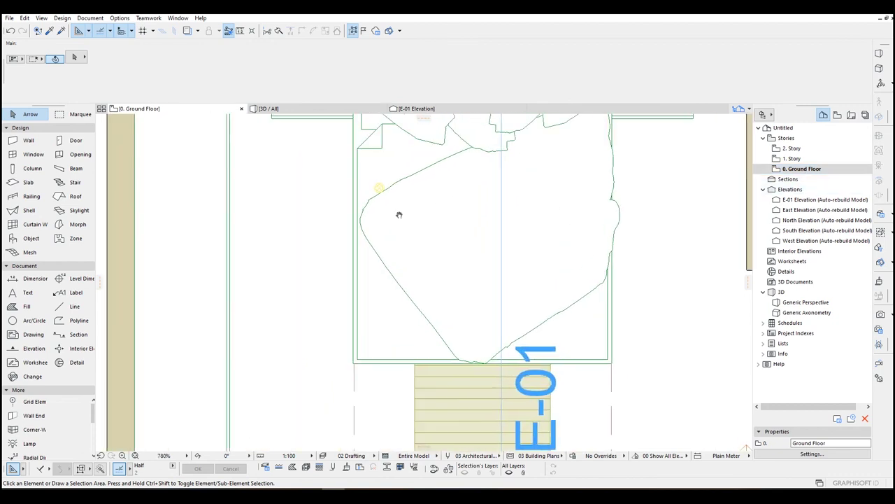
{"action": "left_click", "coordinate": [380, 156]}
{"action": "scroll", "coordinate": [381, 156], "scroll_direction": "up", "scroll_amount": 2}
{"action": "scroll", "coordinate": [389, 222], "scroll_direction": "down", "scroll_amount": 4}
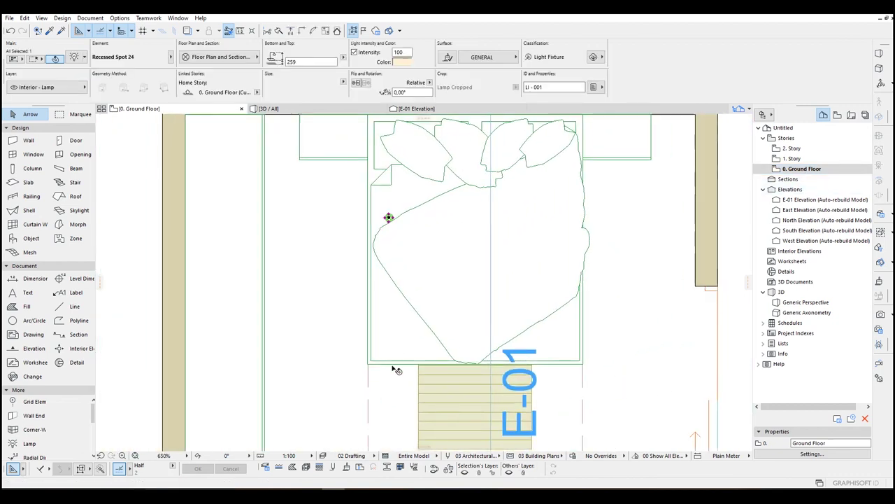
{"action": "scroll", "coordinate": [358, 308], "scroll_direction": "down", "scroll_amount": 2}
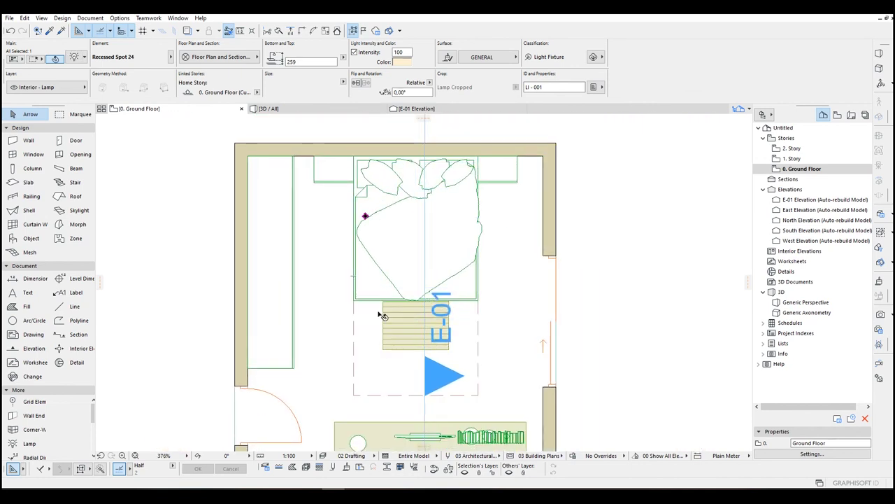
{"action": "key", "text": "ctrl+u"}
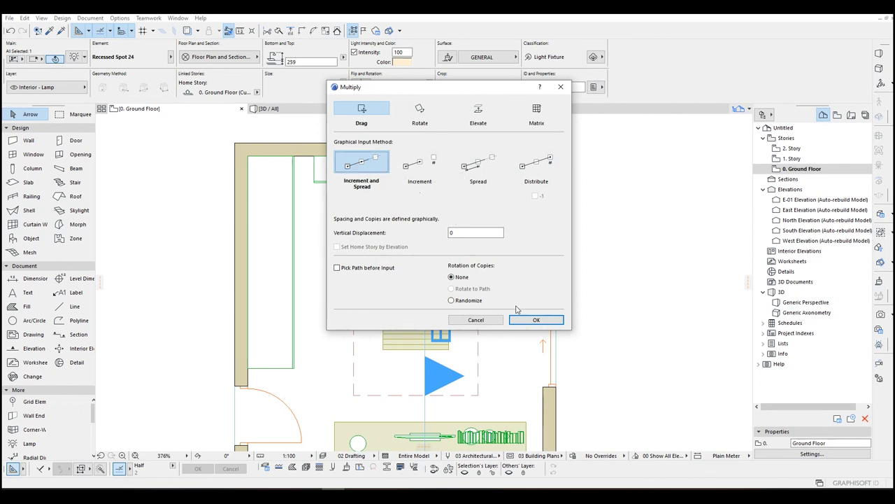
{"action": "left_click", "coordinate": [533, 321]}
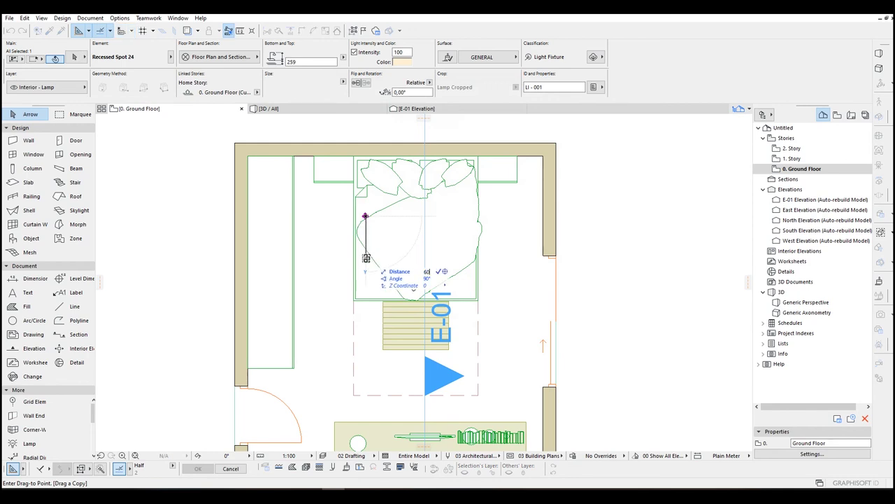
{"action": "left_click", "coordinate": [365, 383]}
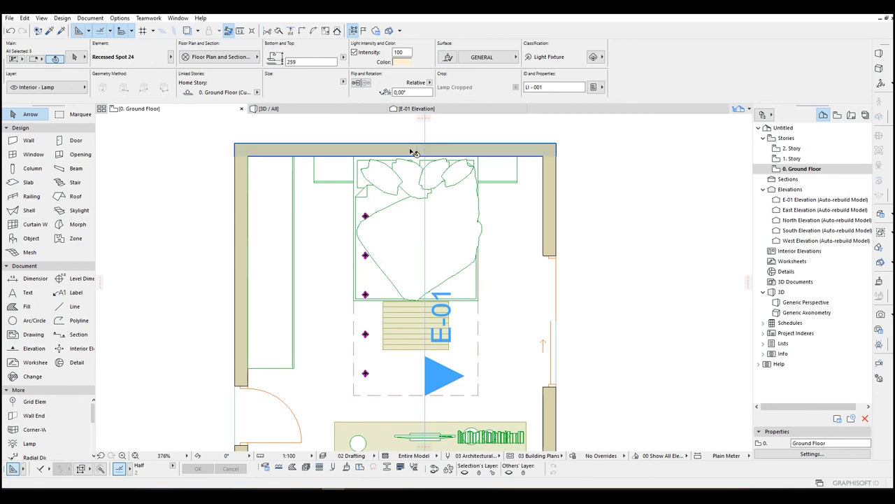
Step: Mirror a copy of the five spots about the bed's lengthwise centerline to the ceiling panel's opposite side and clear the selection
{"action": "key", "text": "ctrl+alt+m"}
{"action": "left_click", "coordinate": [416, 399]}
{"action": "left_click", "coordinate": [412, 249]}
{"action": "scroll", "coordinate": [411, 249], "scroll_direction": "down", "scroll_amount": 3}
{"action": "key", "text": "Escape"}
Step: Walk through the bedroom in the 3D perspective and examine the two rows of recessed spots on the ceiling panel
{"action": "key", "text": "F3"}
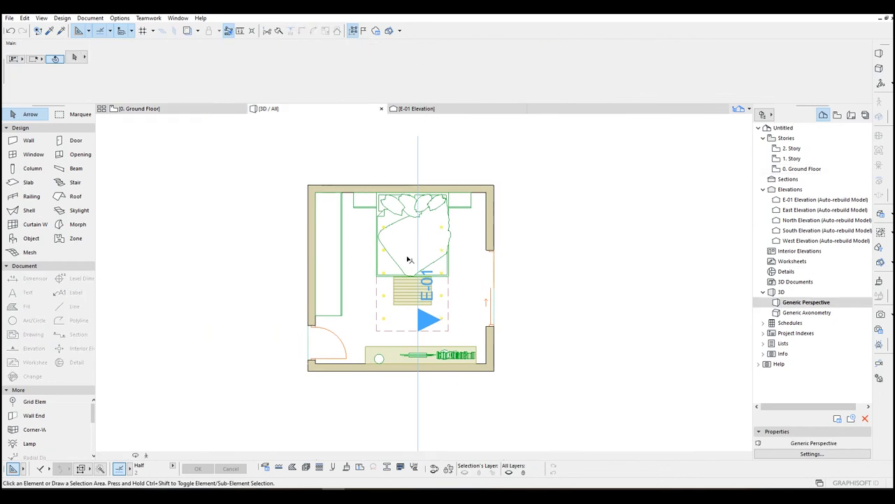
{"action": "key", "text": "Up"}
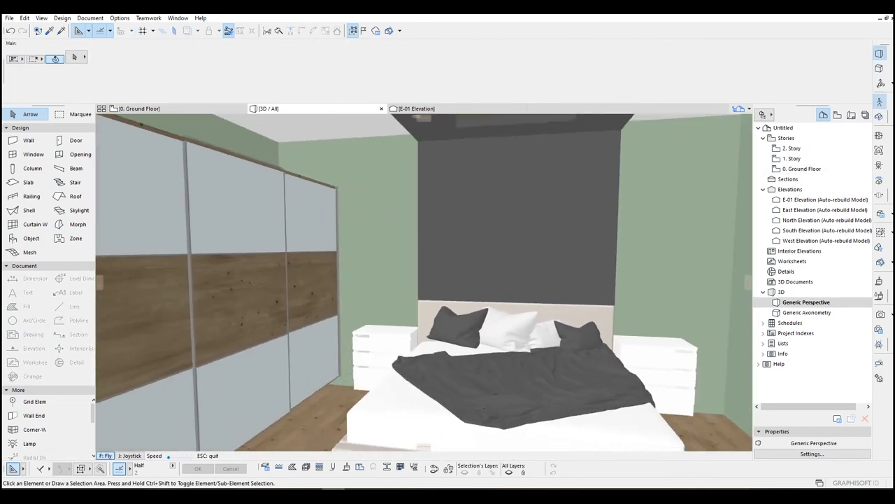
{"action": "key", "text": "Down"}
{"action": "key", "text": "Up"}
{"action": "key", "text": "Down"}
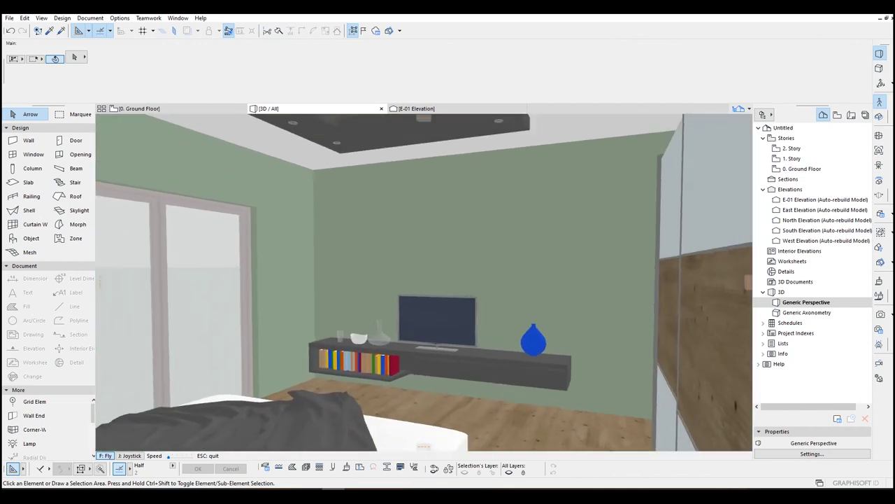
{"action": "key", "text": "Left"}
{"action": "key", "text": "Right"}
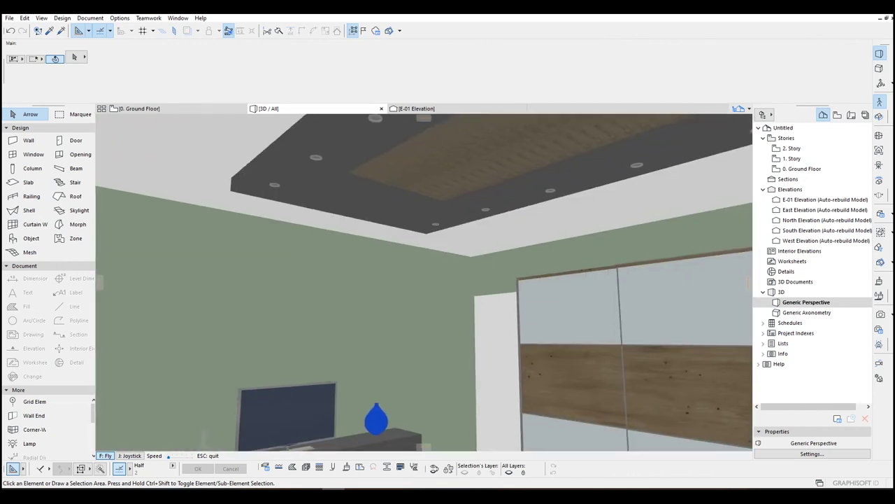